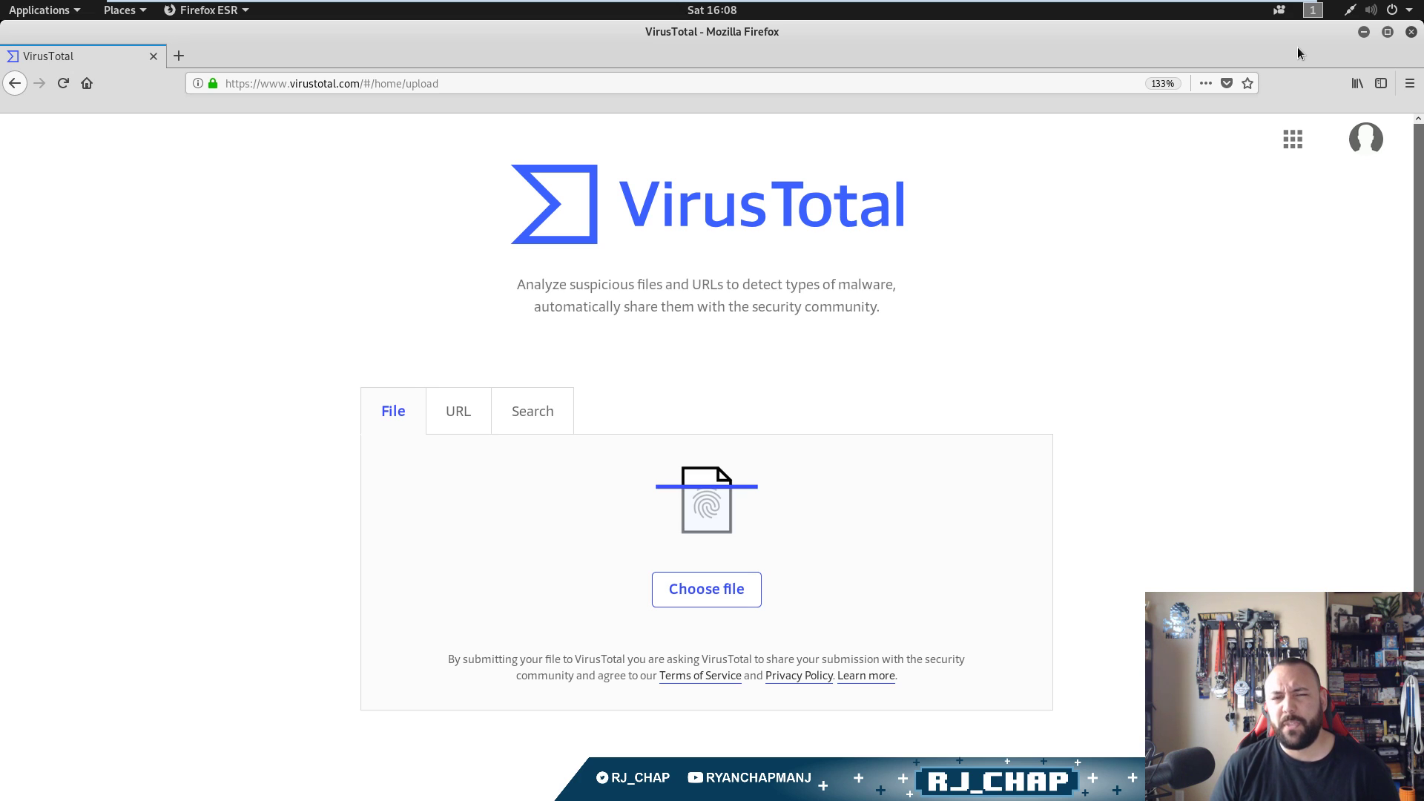
# - Open the presenter's YouTube channel in a new tab, look over its uploads and playlists, and close that tab
pyautogui.hotkey('ctrl', 't')
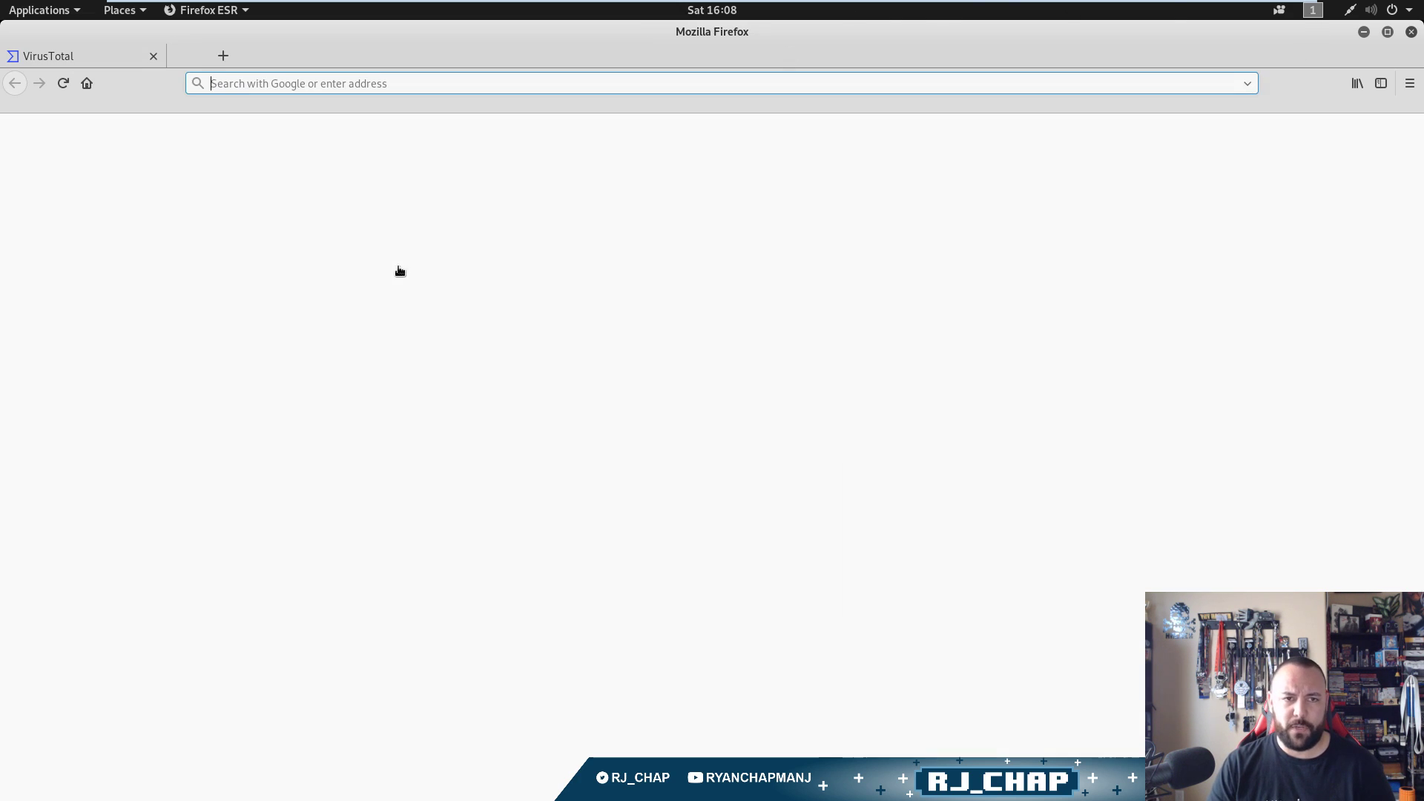
pyautogui.write('youtube.com/')
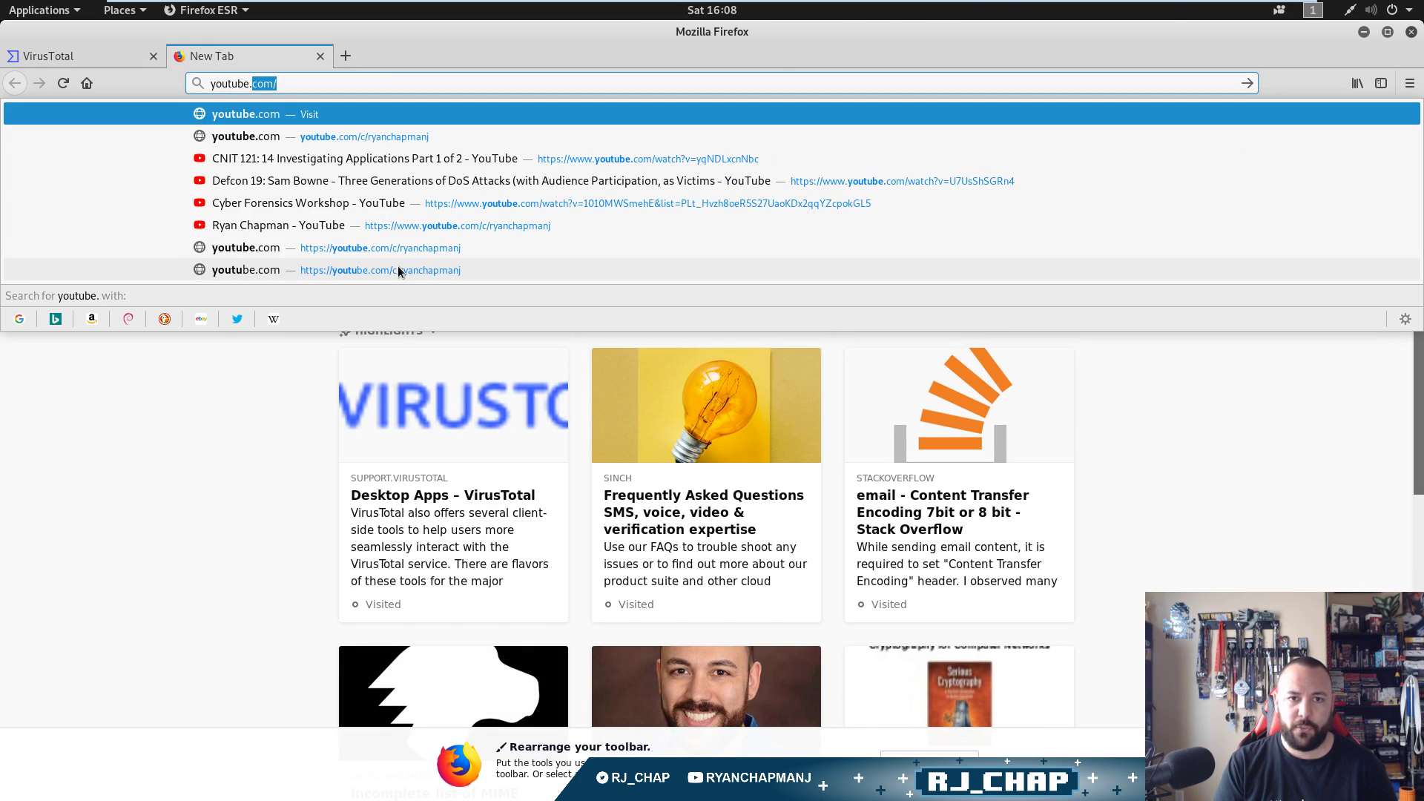
pyautogui.press('Down')
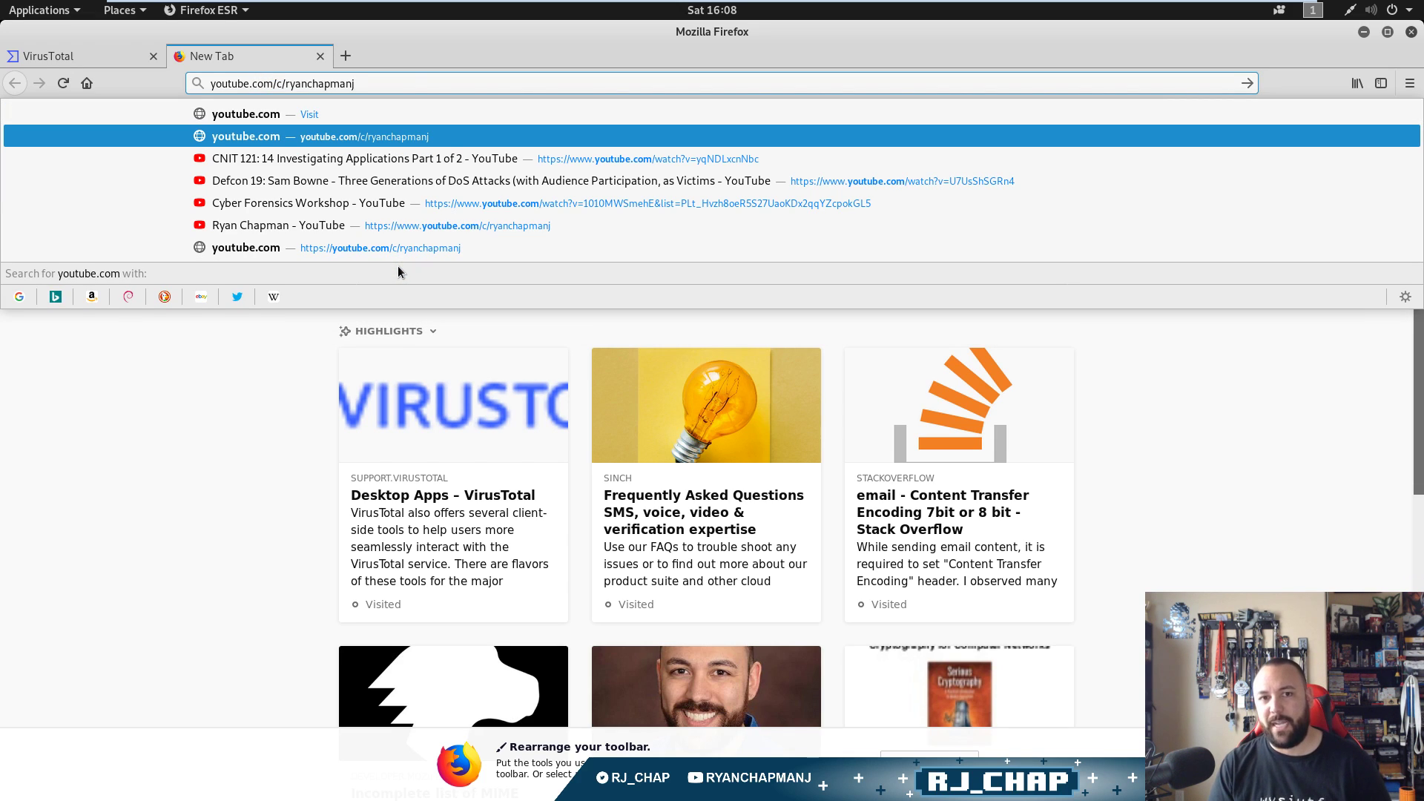
pyautogui.press('Return')
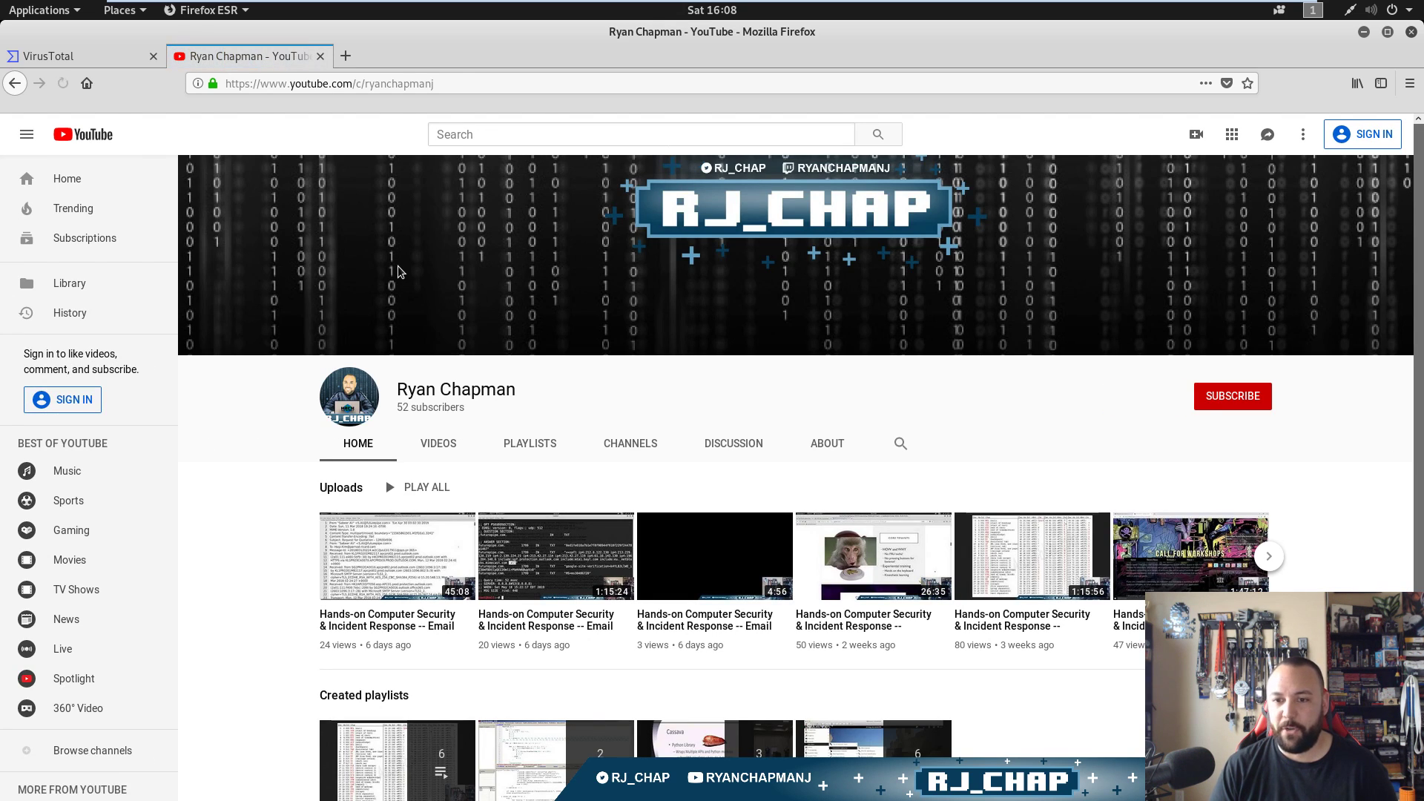
pyautogui.scroll(-2, 409, 415)
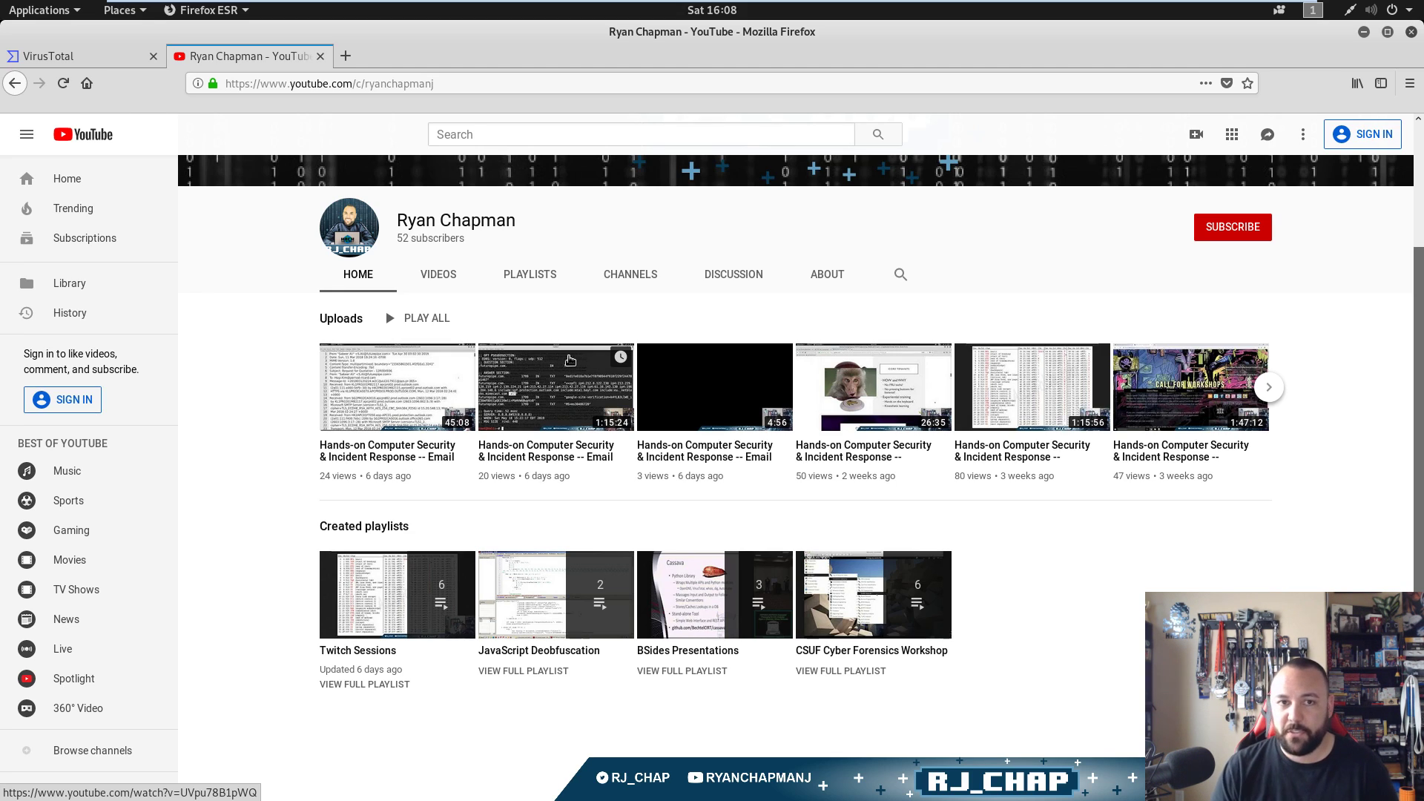
pyautogui.click(321, 57)
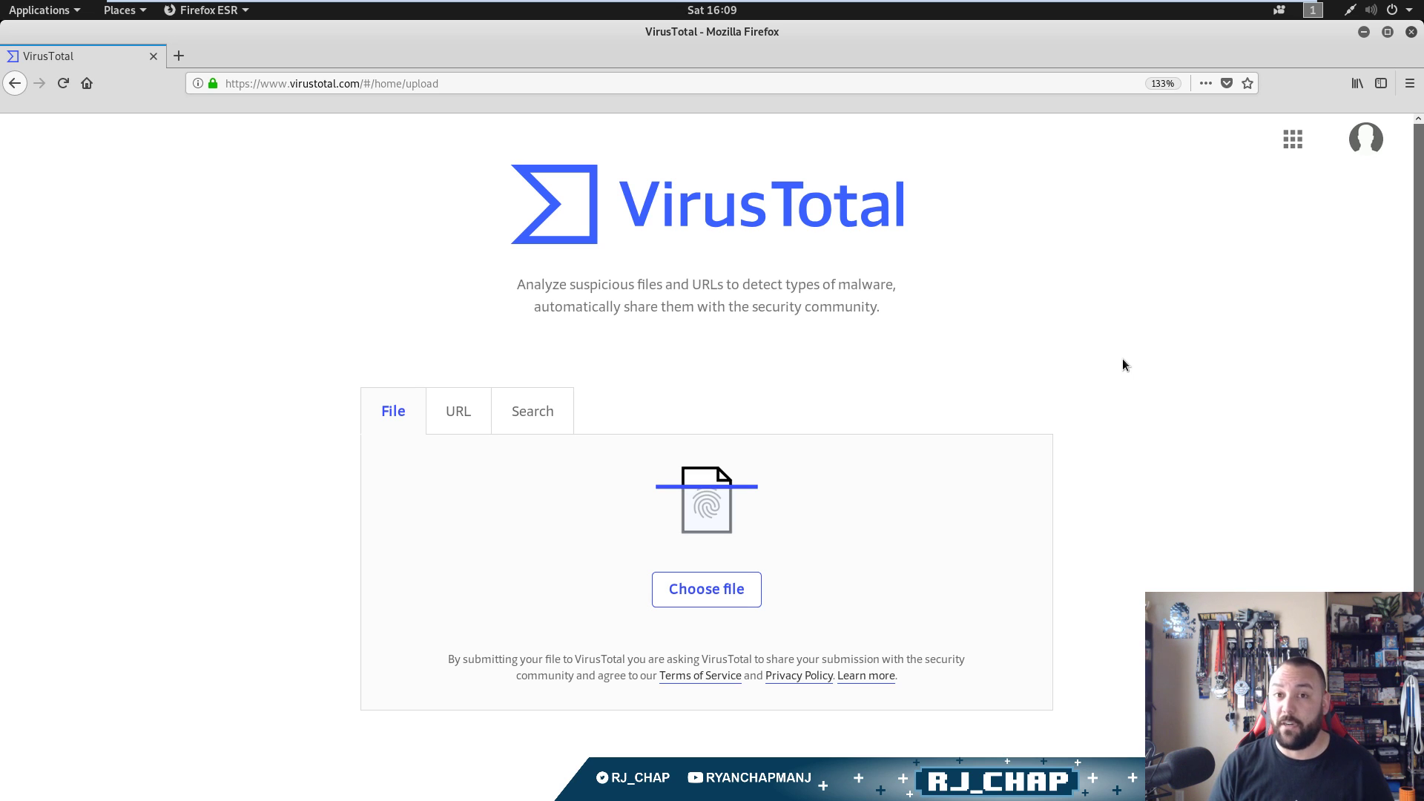
# - Show VirusTotal in full screen and go through Intelligence to the VT Enterprise platform at virustotal.com/gui
pyautogui.press('F11')
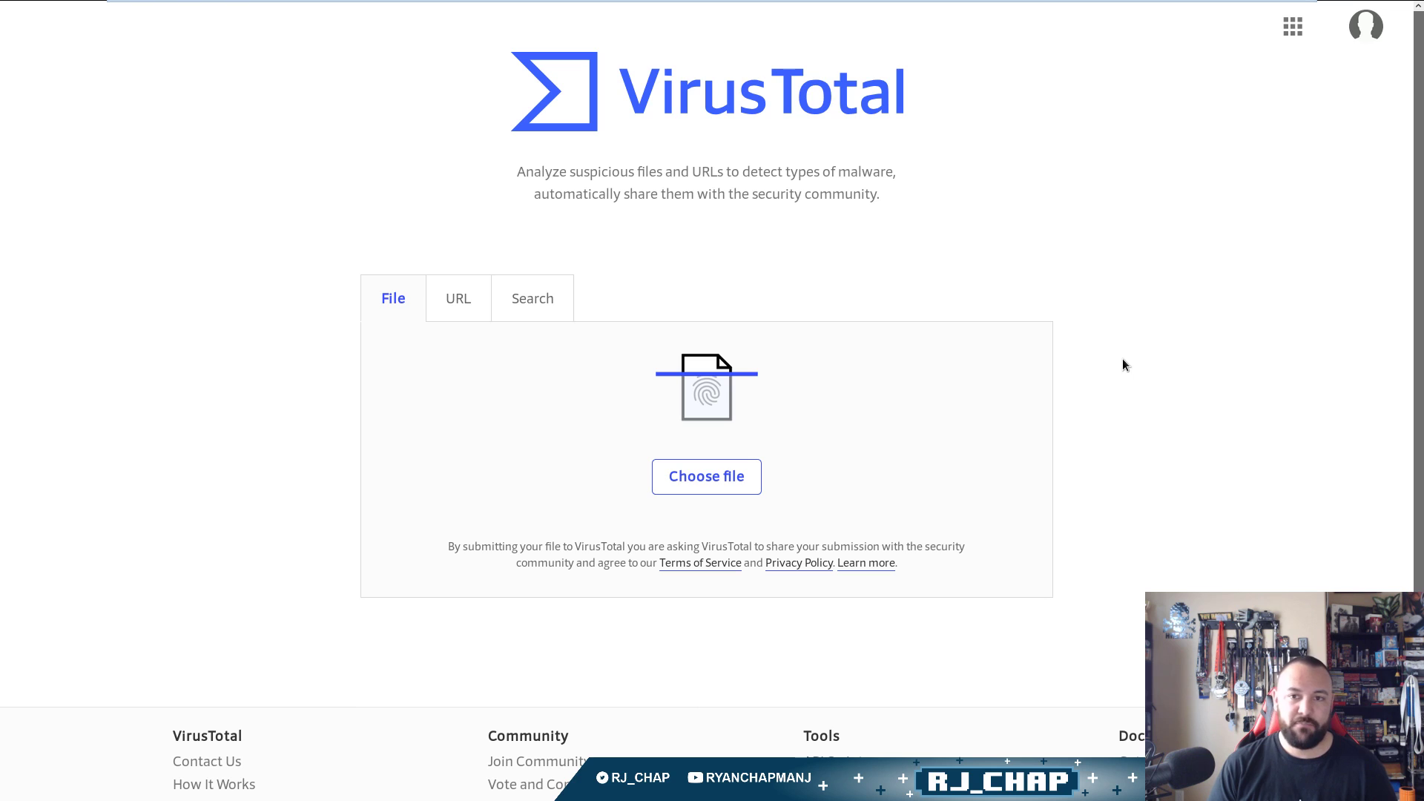
pyautogui.click(1370, 24)
pyautogui.click(1136, 176)
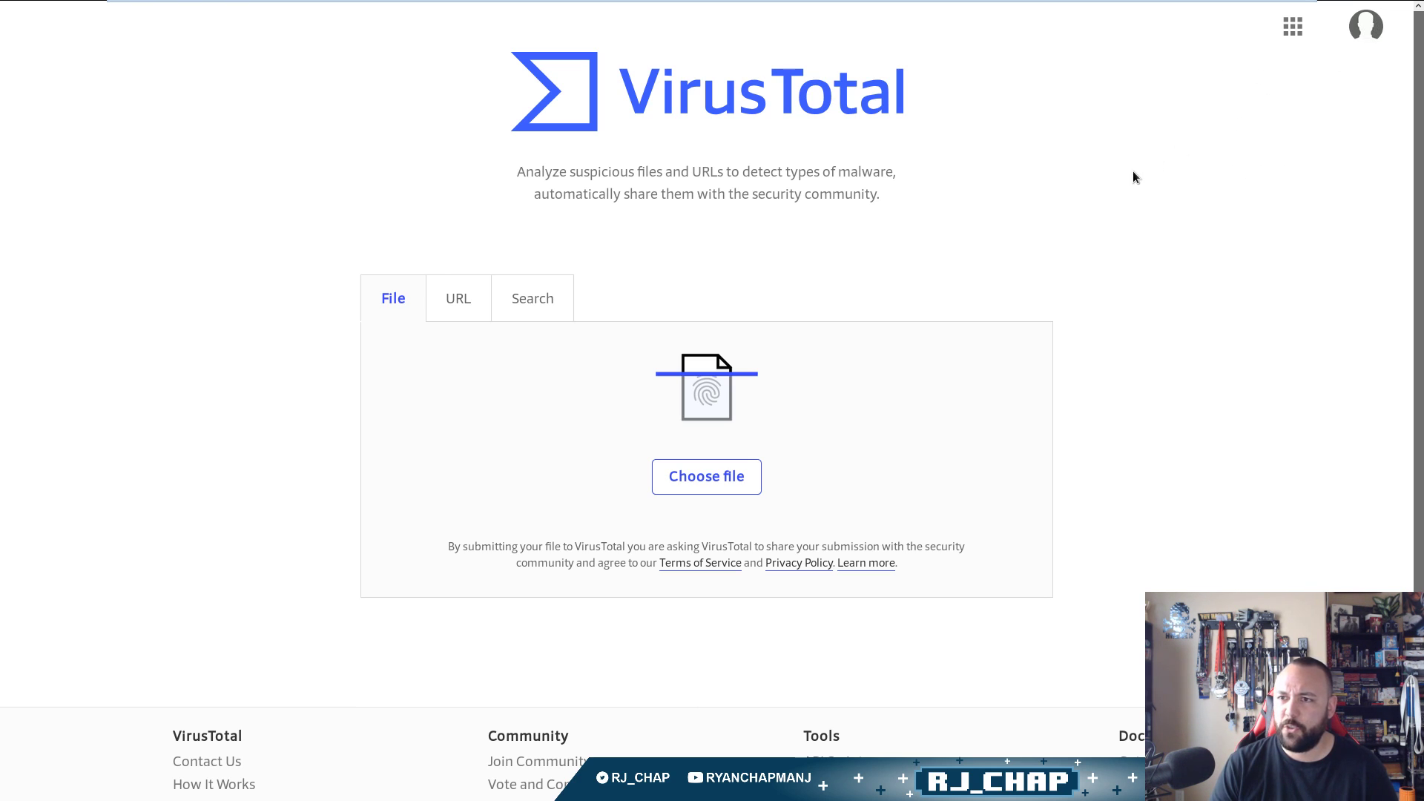
pyautogui.click(1292, 27)
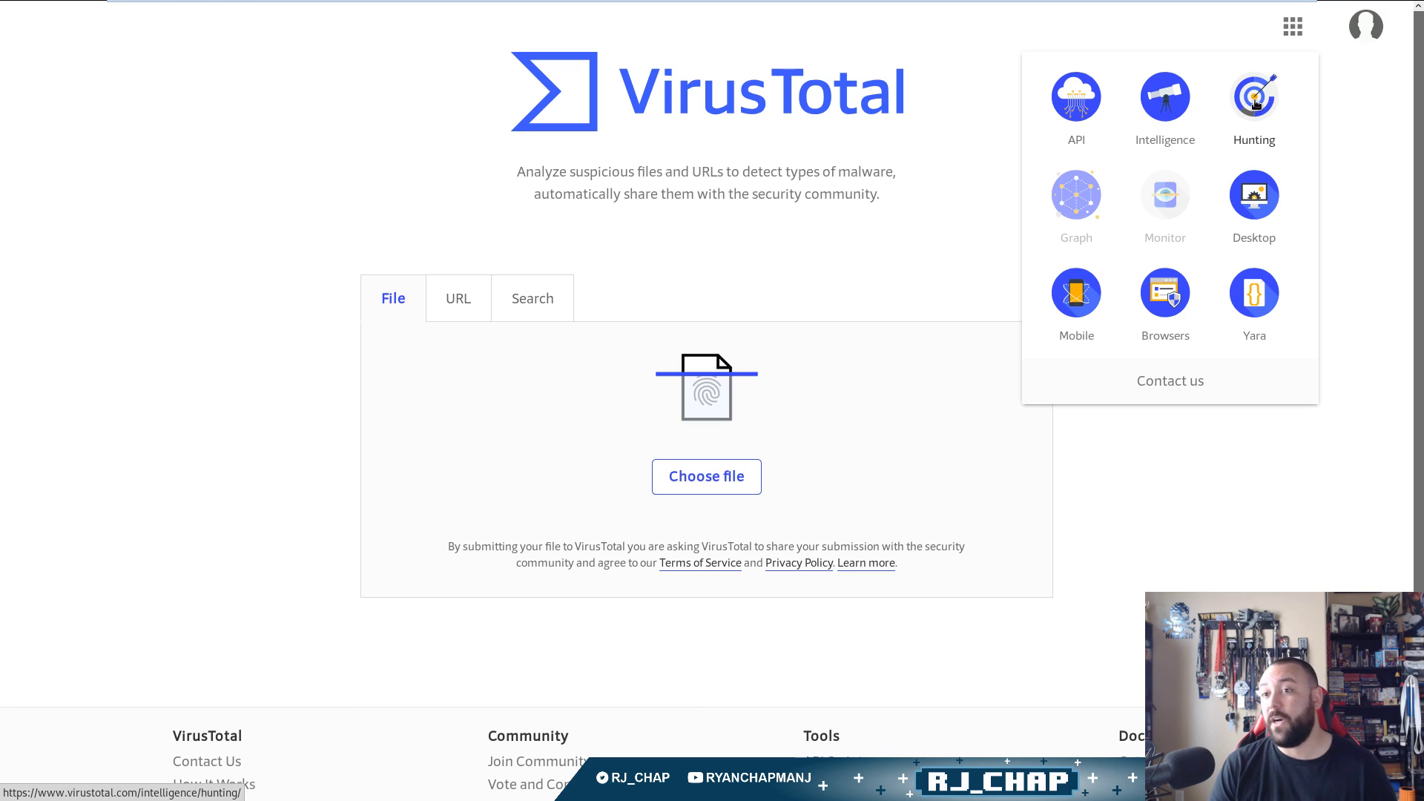
pyautogui.click(1183, 108)
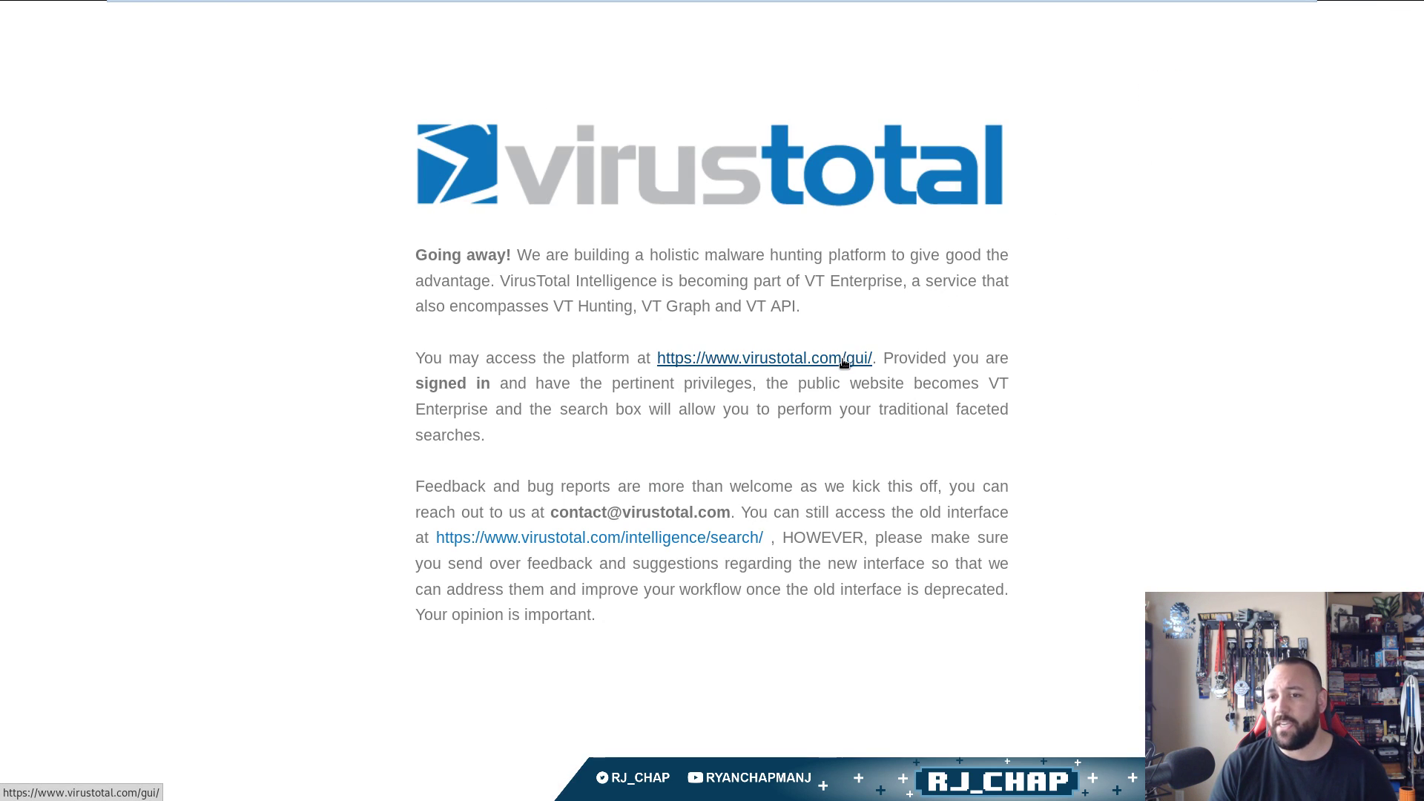
pyautogui.click(844, 361)
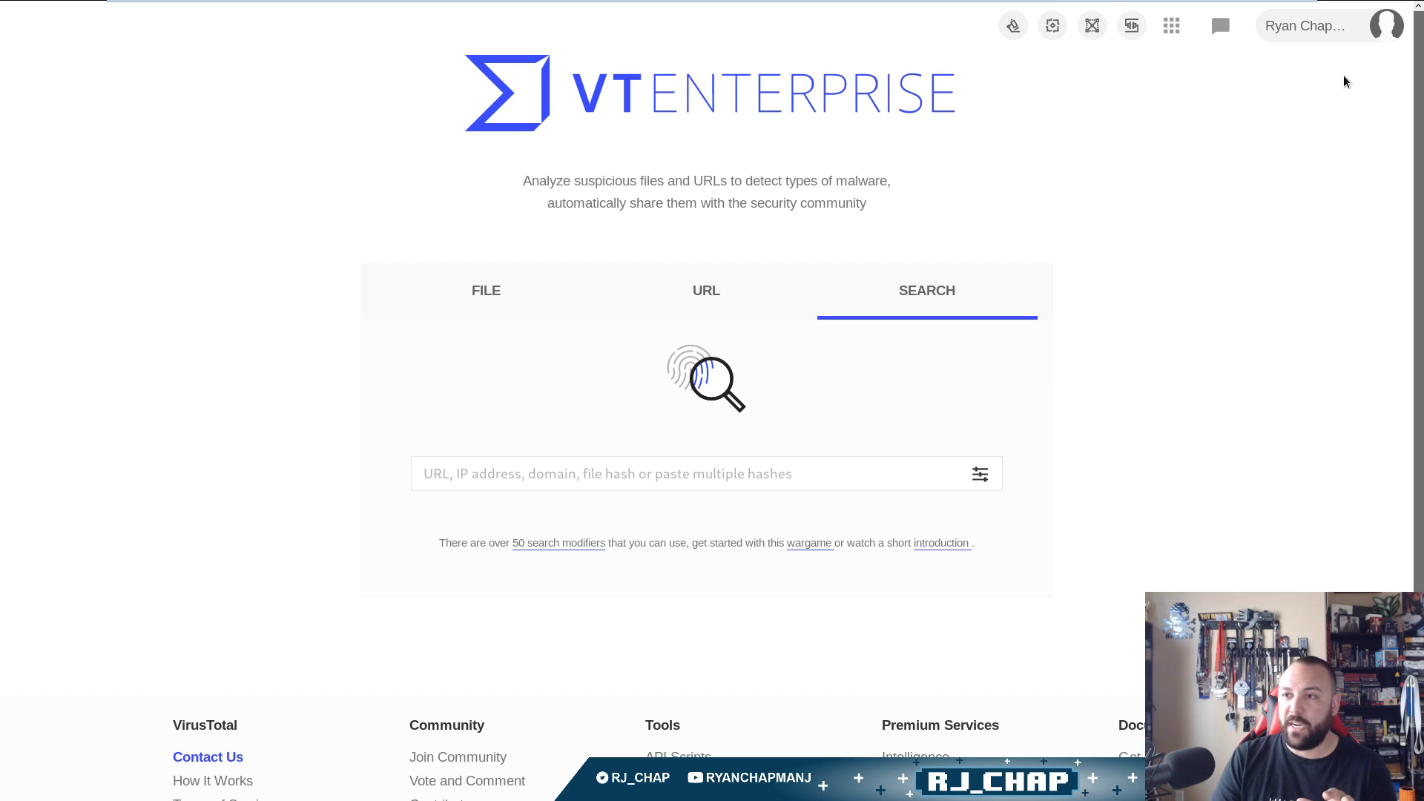
# - Sign out of the VirusTotal account, leave full screen and load the public VirusTotal home page
pyautogui.click(1373, 35)
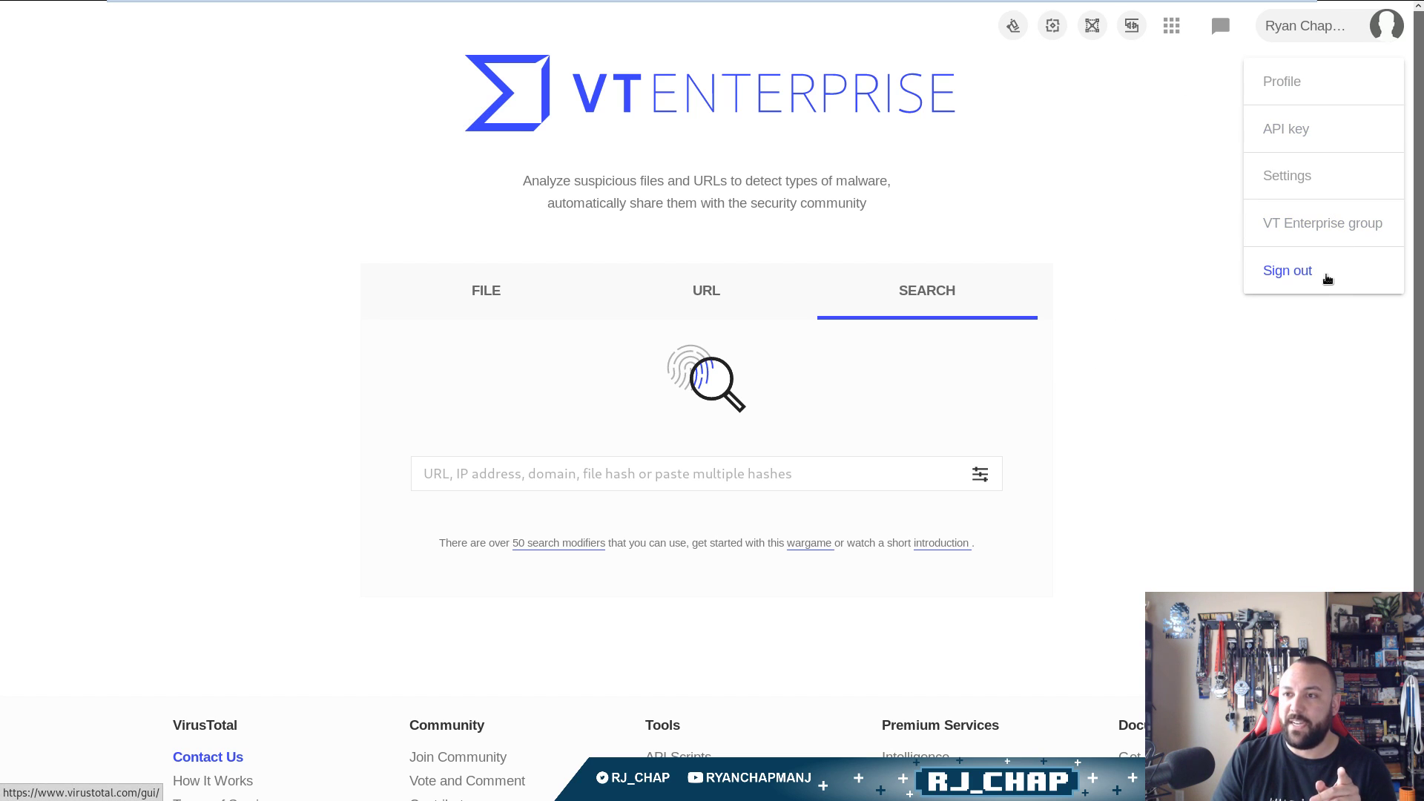
pyautogui.click(1327, 279)
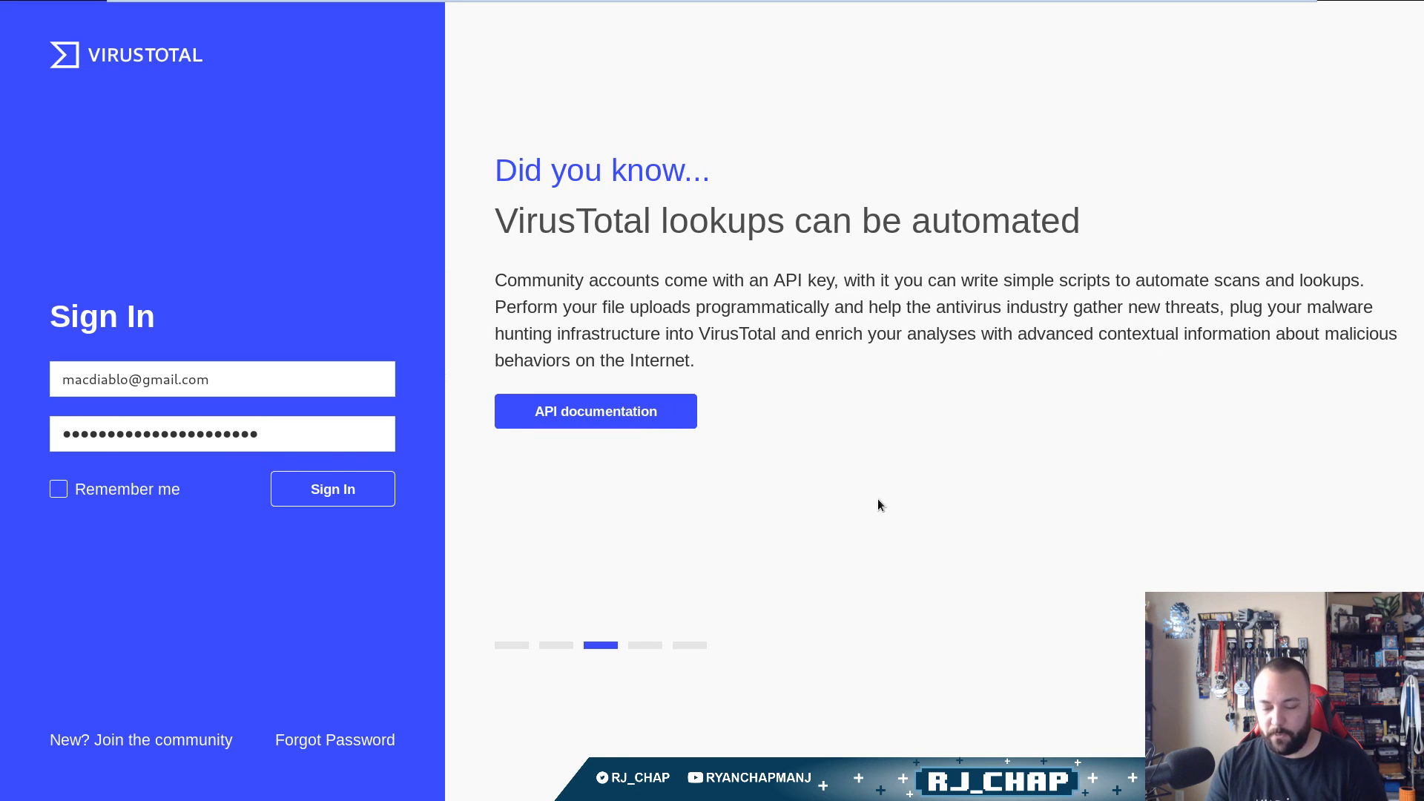
pyautogui.press('F11')
pyautogui.click(471, 89)
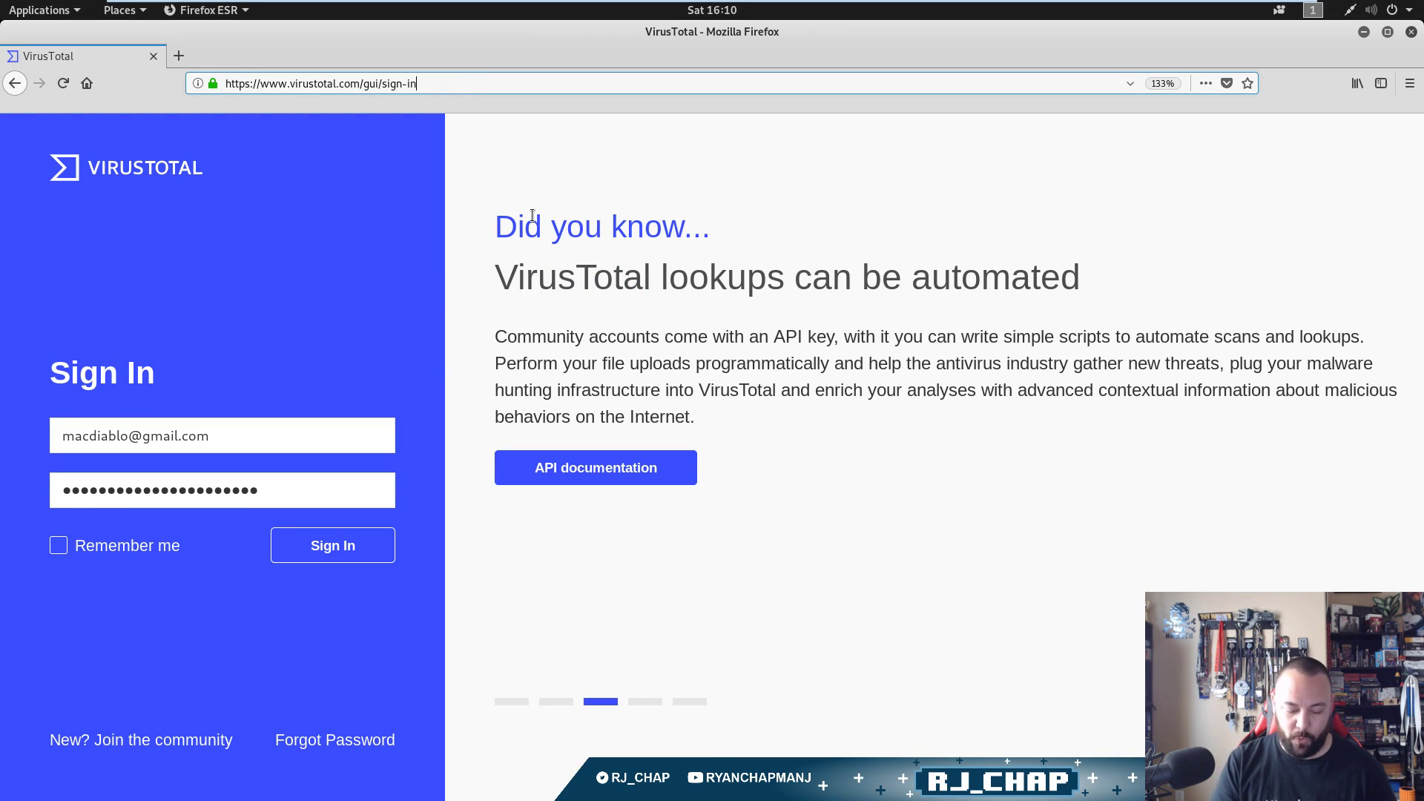
pyautogui.hotkey('ctrl', 'a')
pyautogui.write('virustotal')
pyautogui.press('Return')
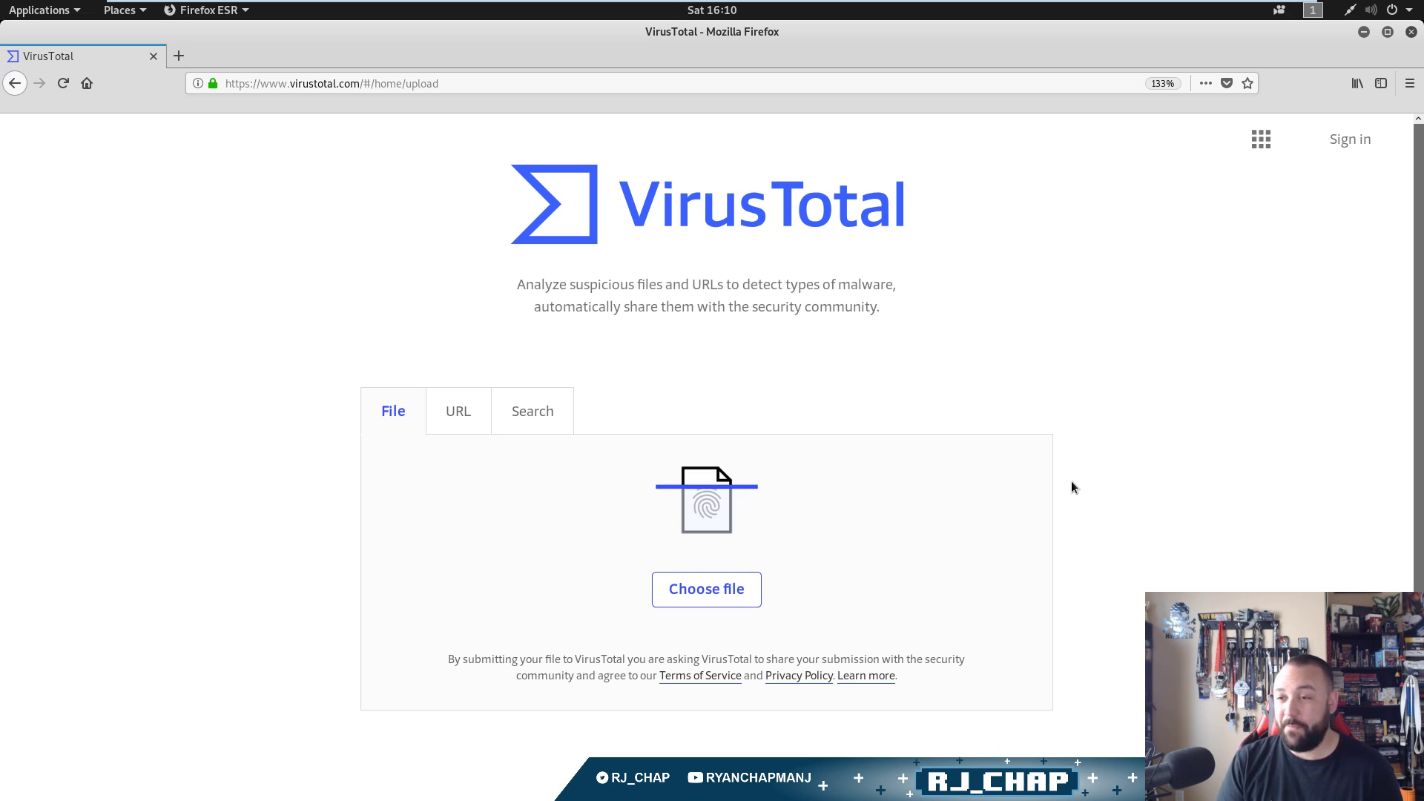
# - With the page in full screen, upload unknown.txt from Documents/stream/2019.04.27 to VirusTotal and confirm the scan
pyautogui.press('F11')
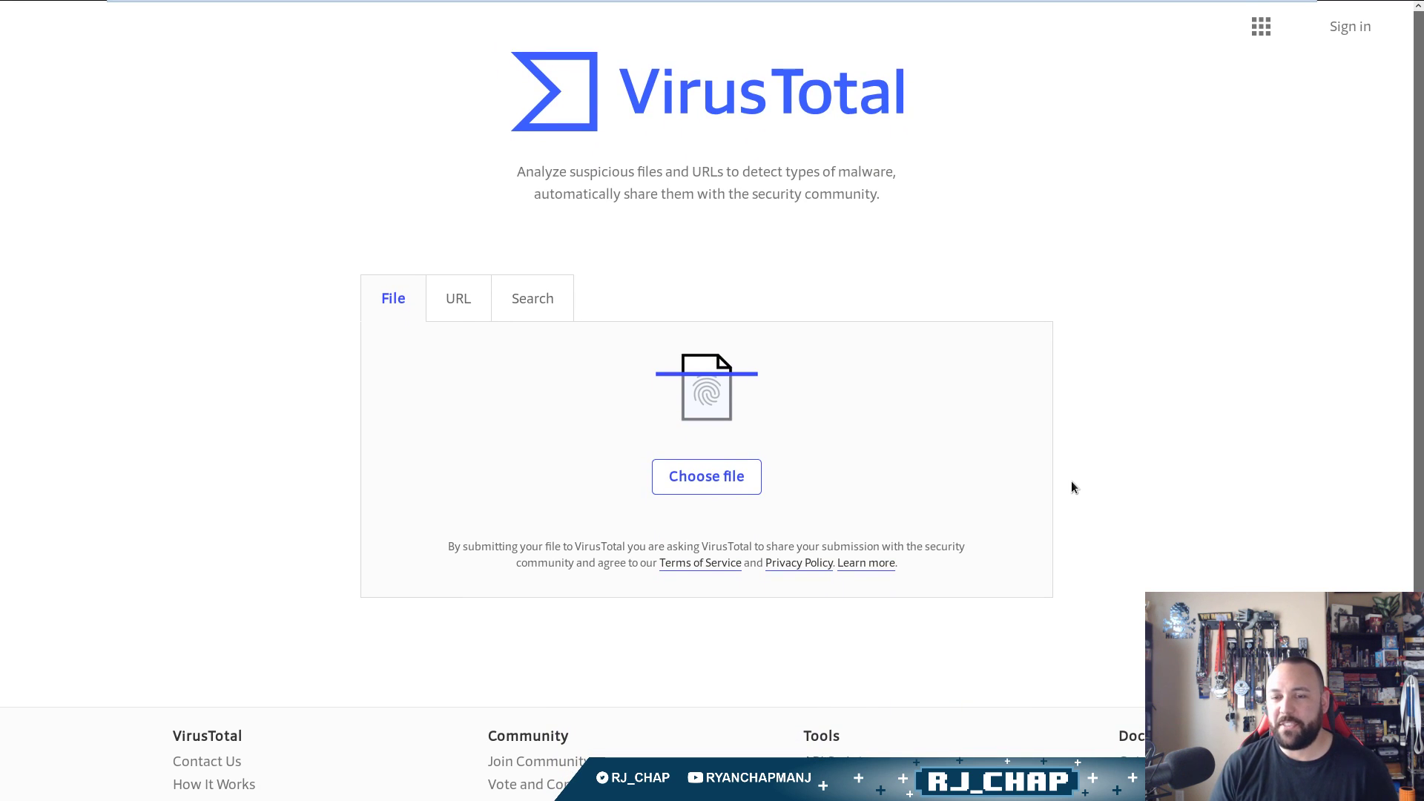
pyautogui.press('F11')
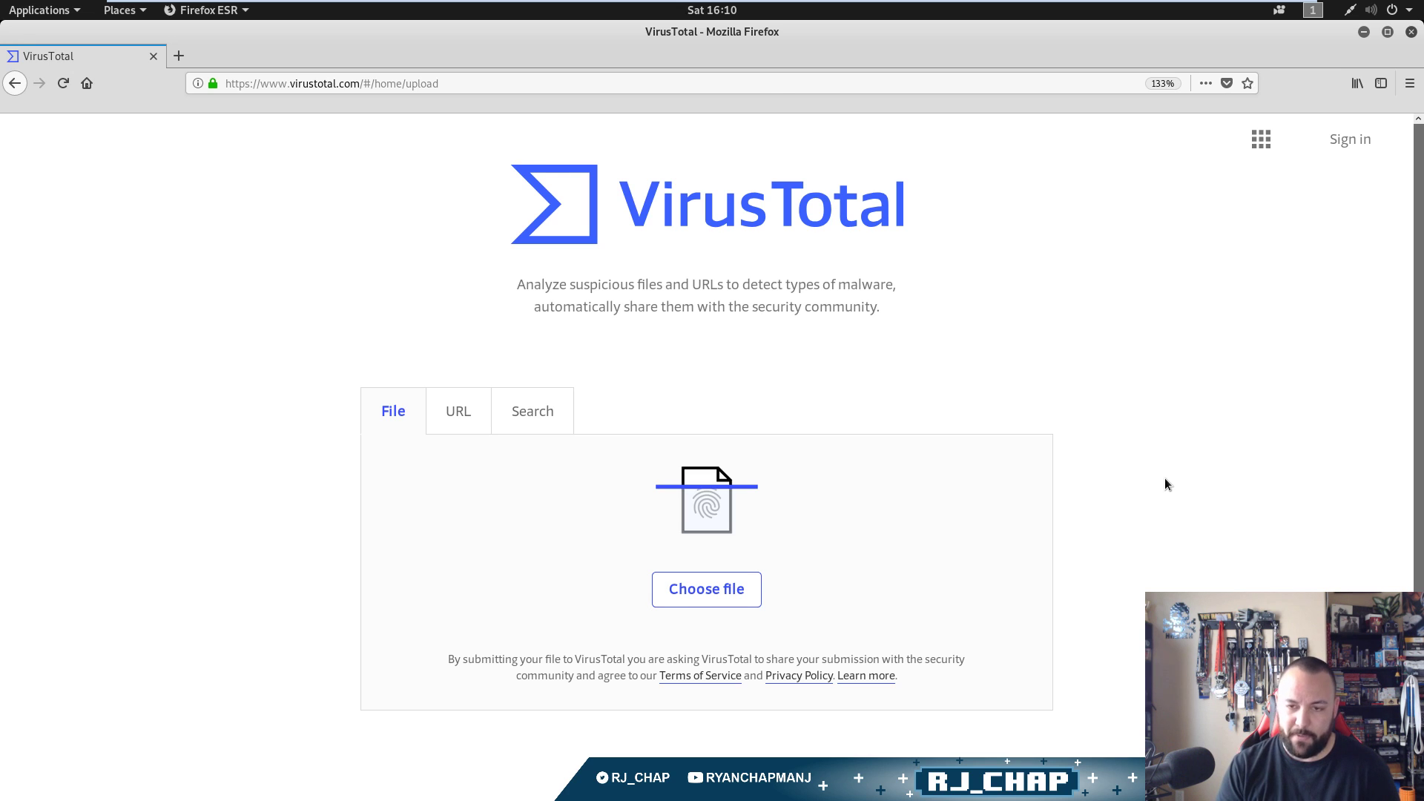
pyautogui.press('F11')
pyautogui.hotkey('ctrl', '+')
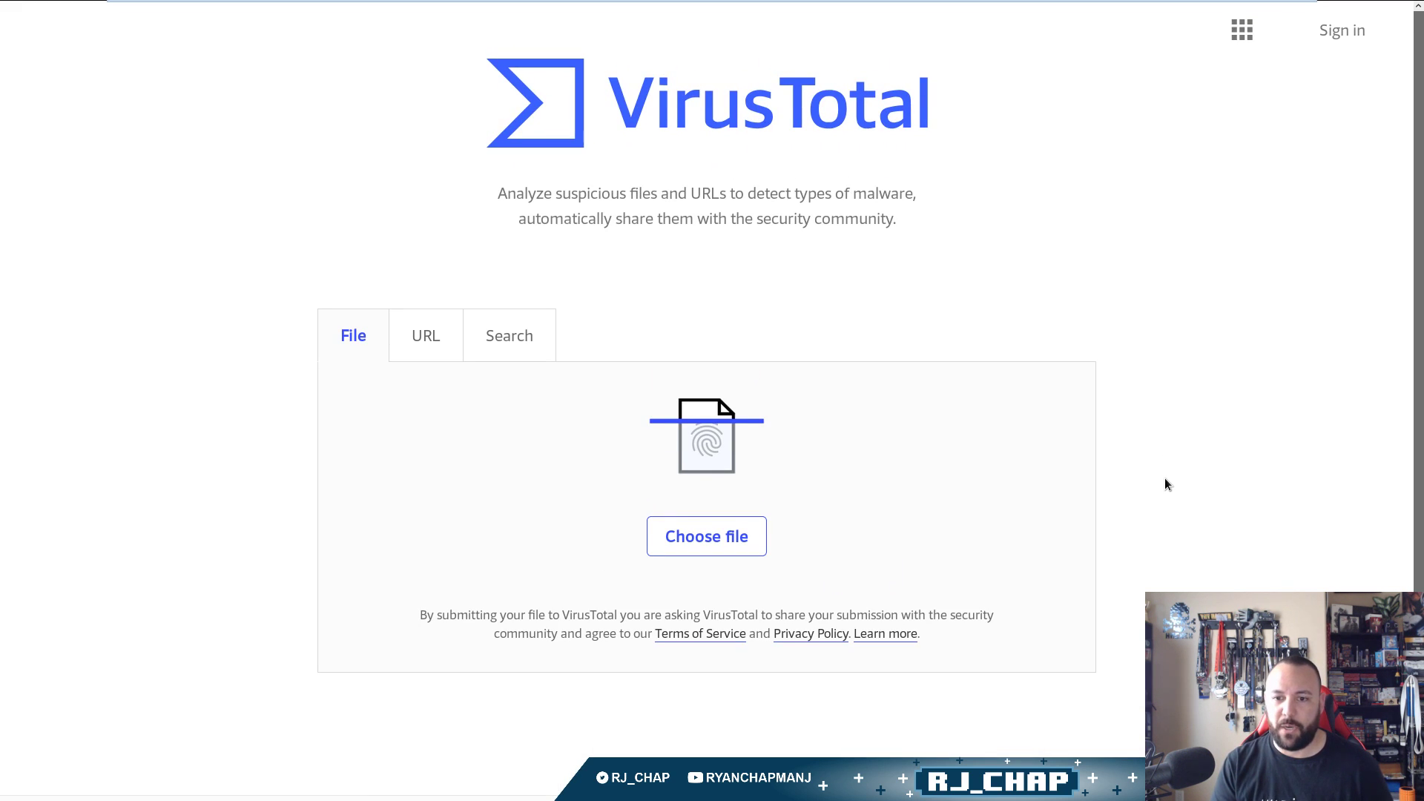
pyautogui.hotkey('ctrl', '+')
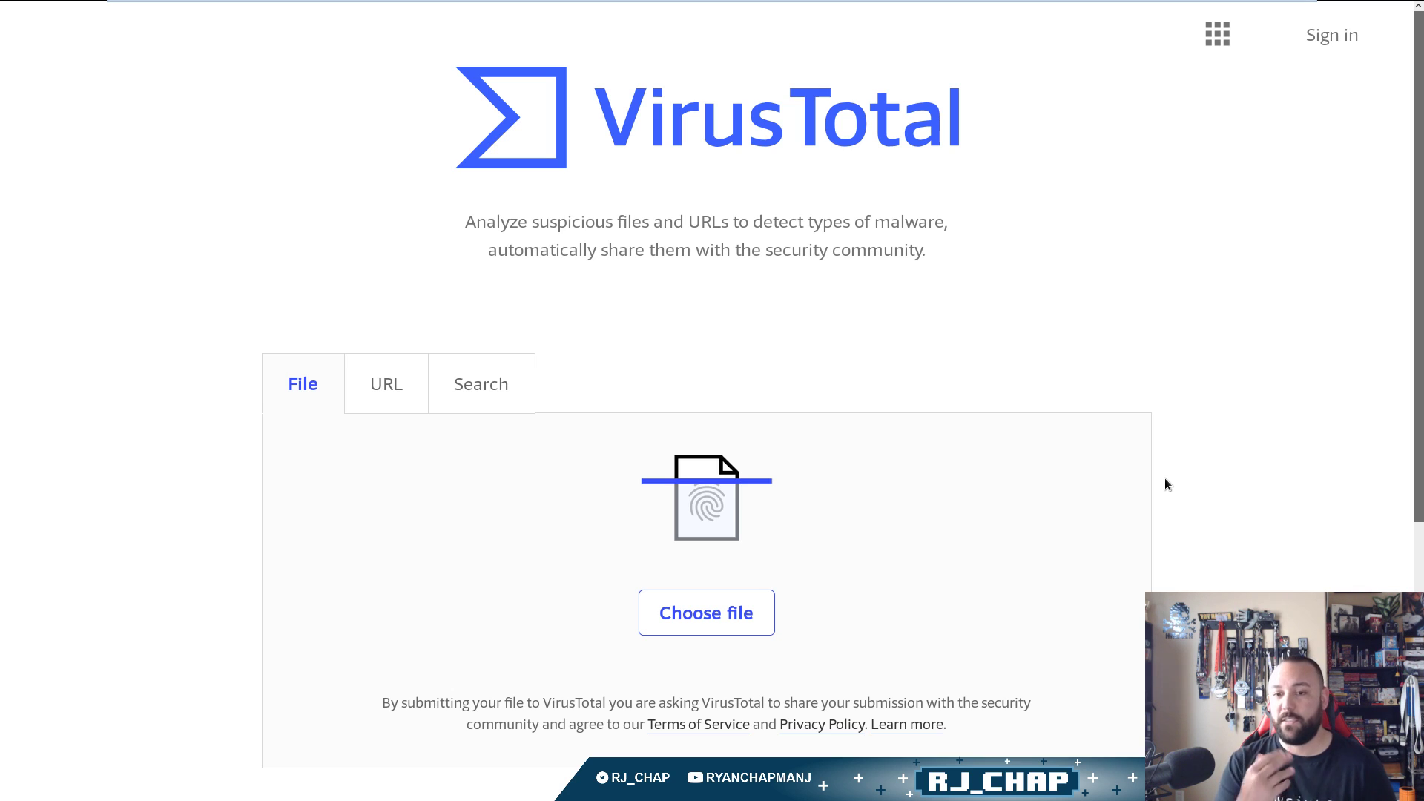
pyautogui.click(716, 621)
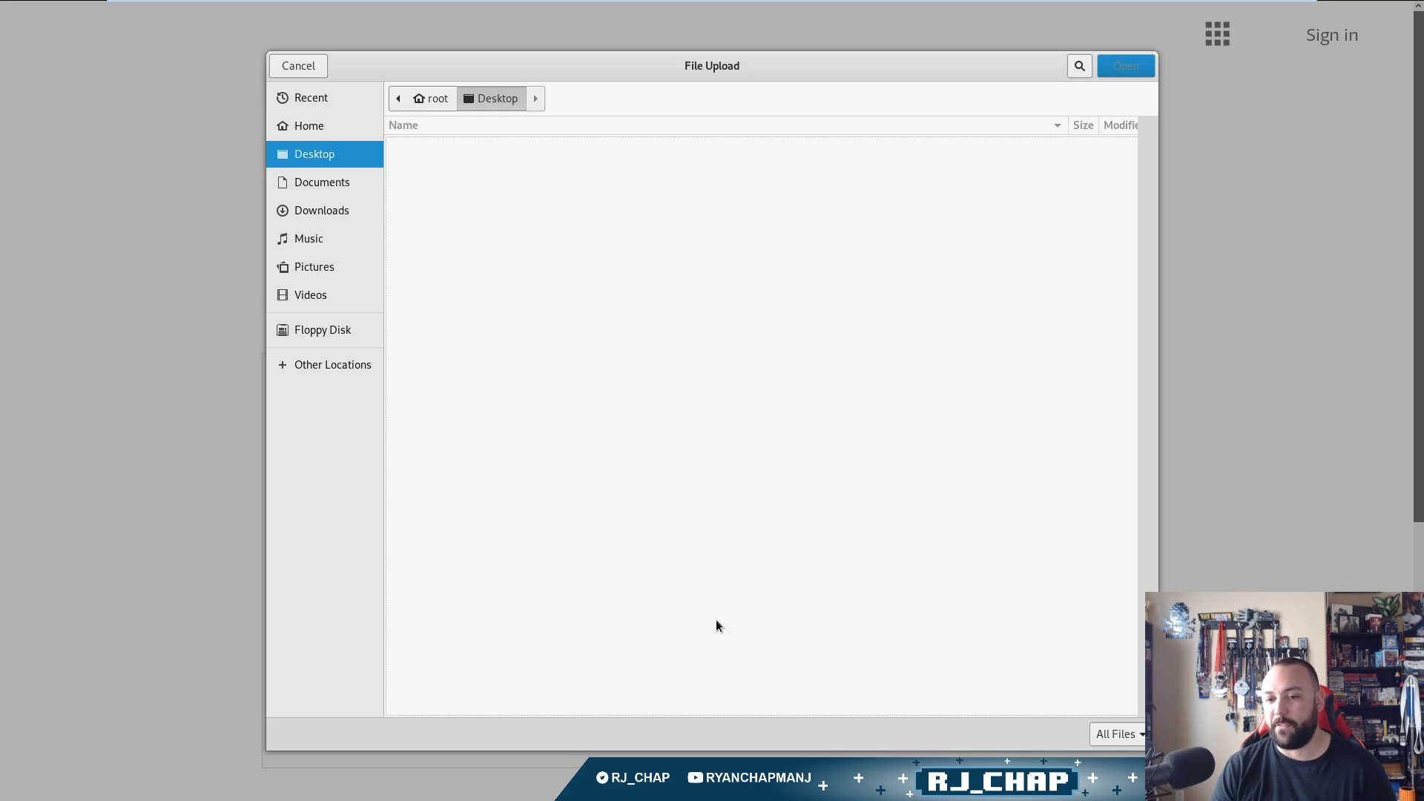
pyautogui.click(327, 185)
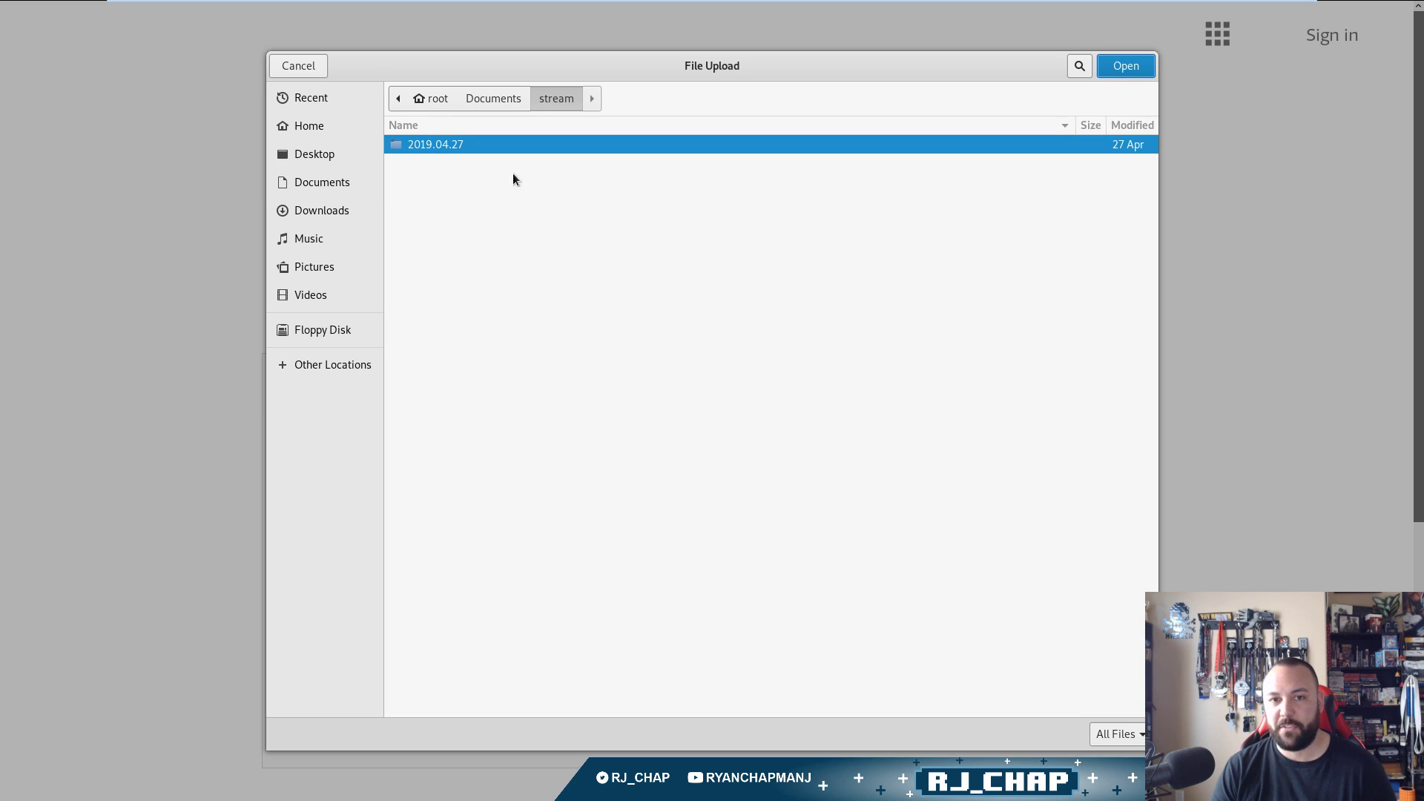
pyautogui.doubleClick(456, 141)
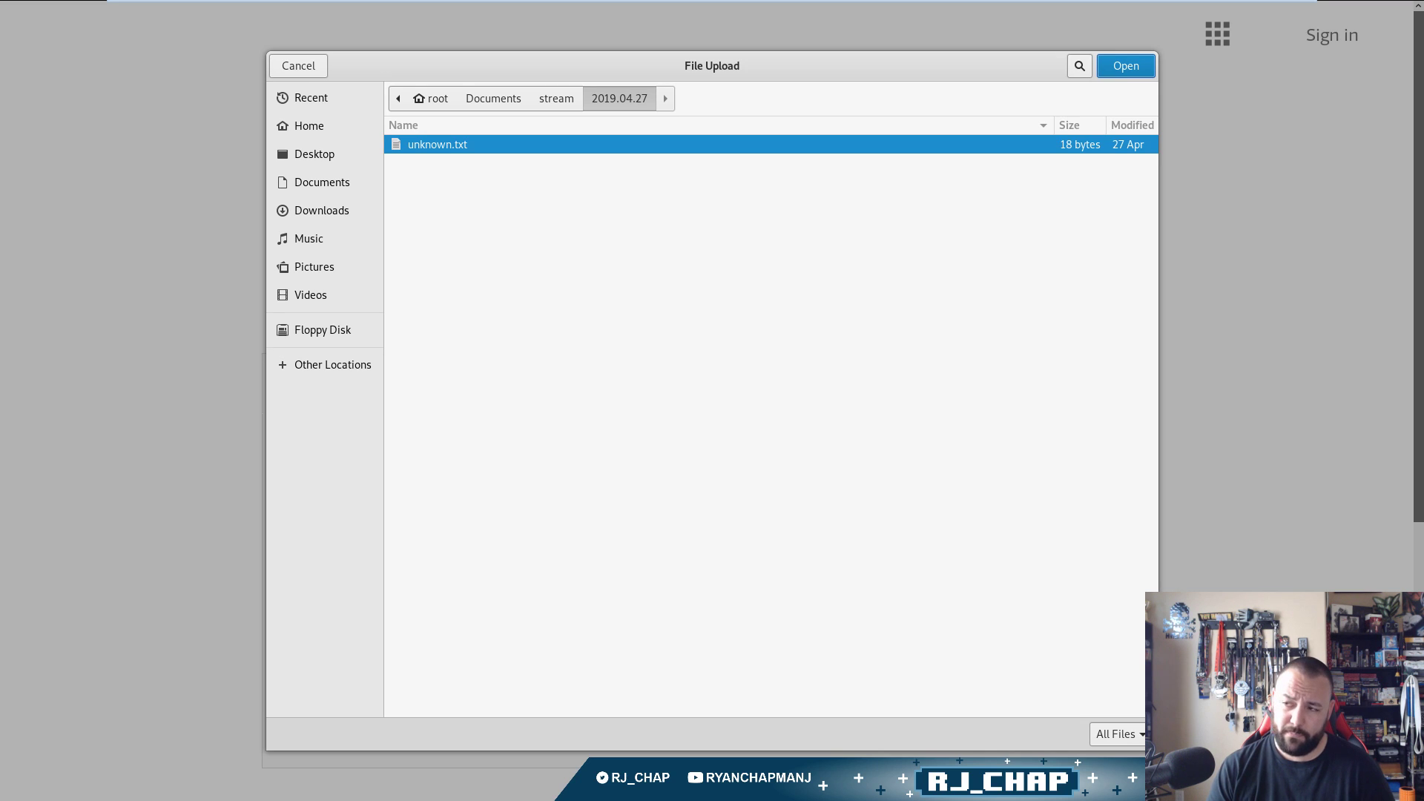
pyautogui.doubleClick(483, 147)
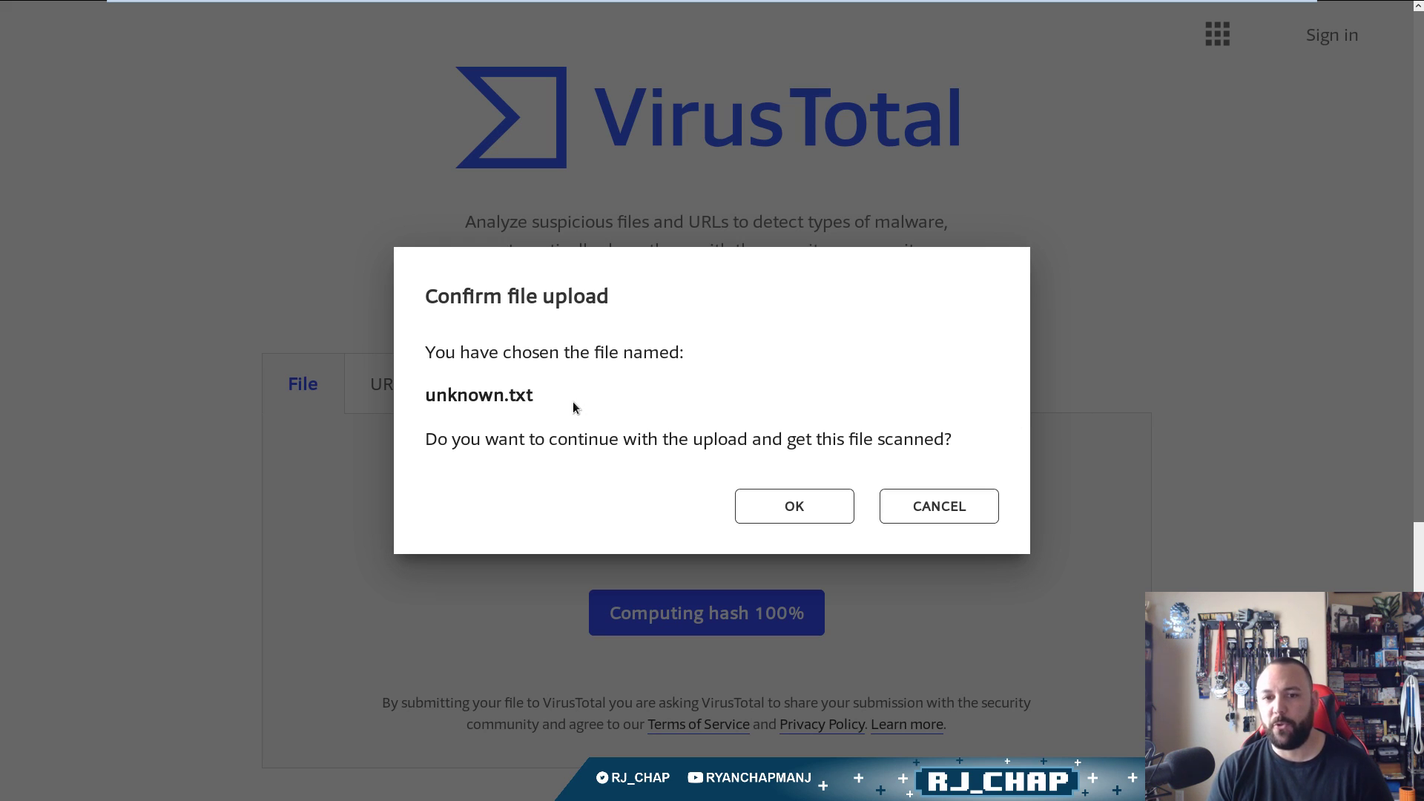
pyautogui.click(829, 512)
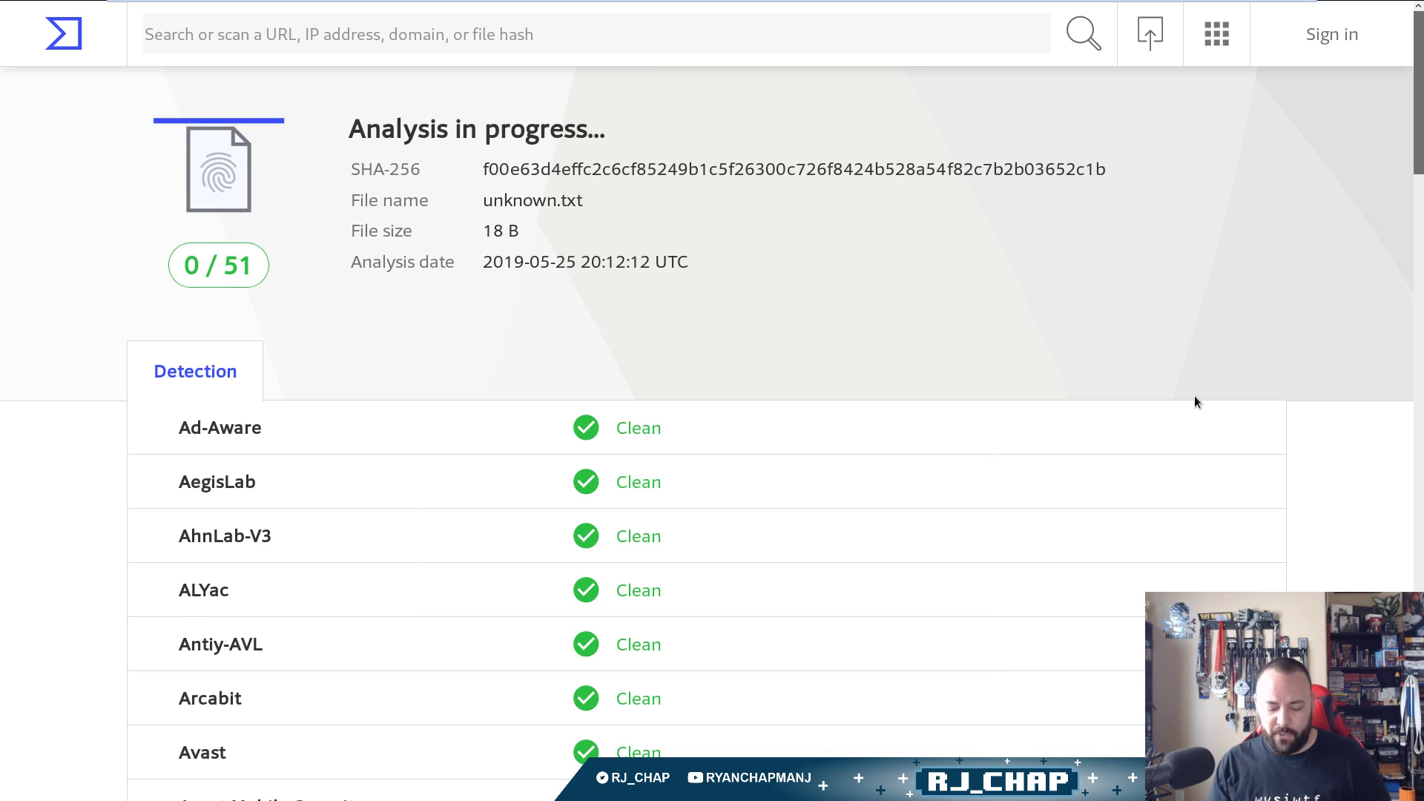
# - Look through the engine-by-engine detection results for unknown.txt down to the last engine and back
pyautogui.hotkey('ctrl', '-')
pyautogui.hotkey('ctrl', '-')
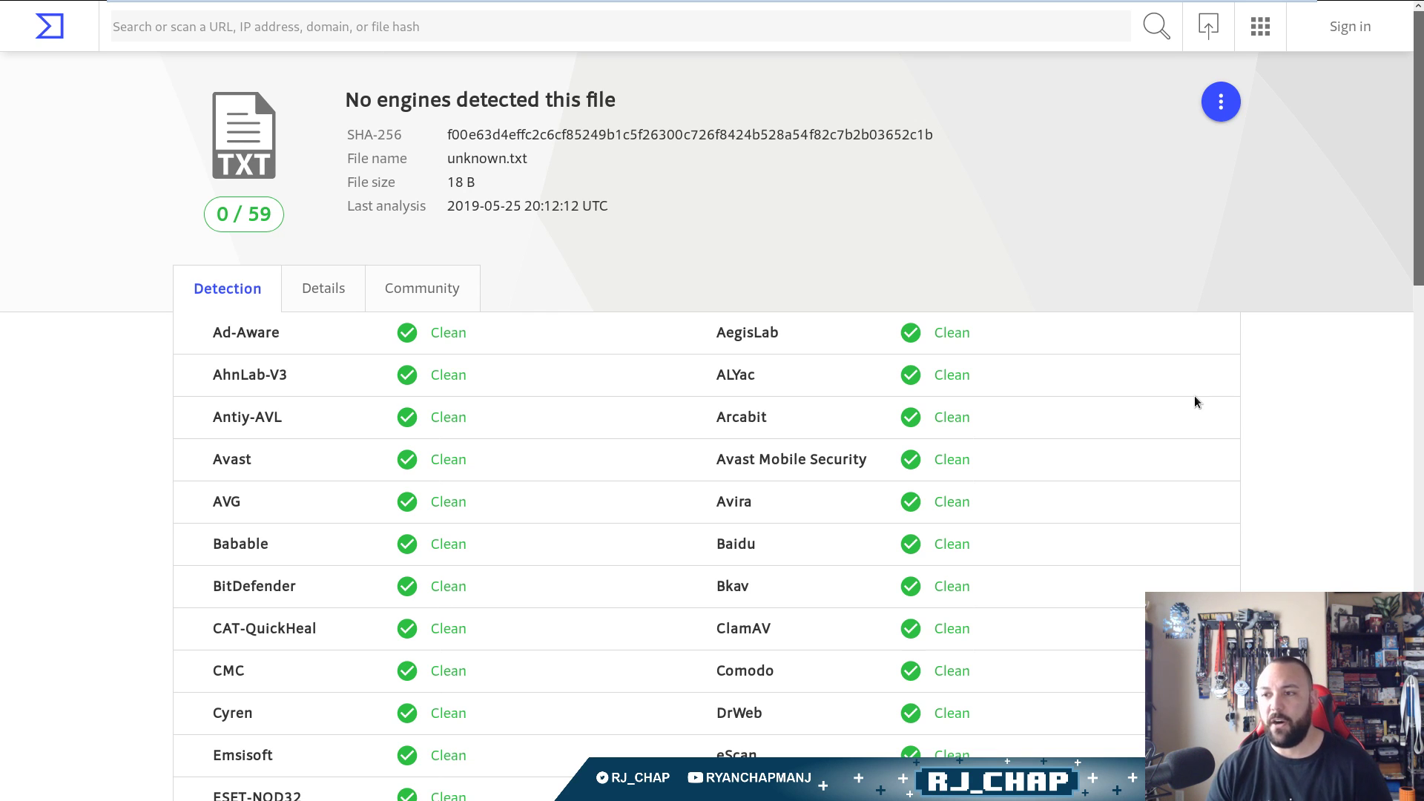
pyautogui.scroll(-15, 1292, 456)
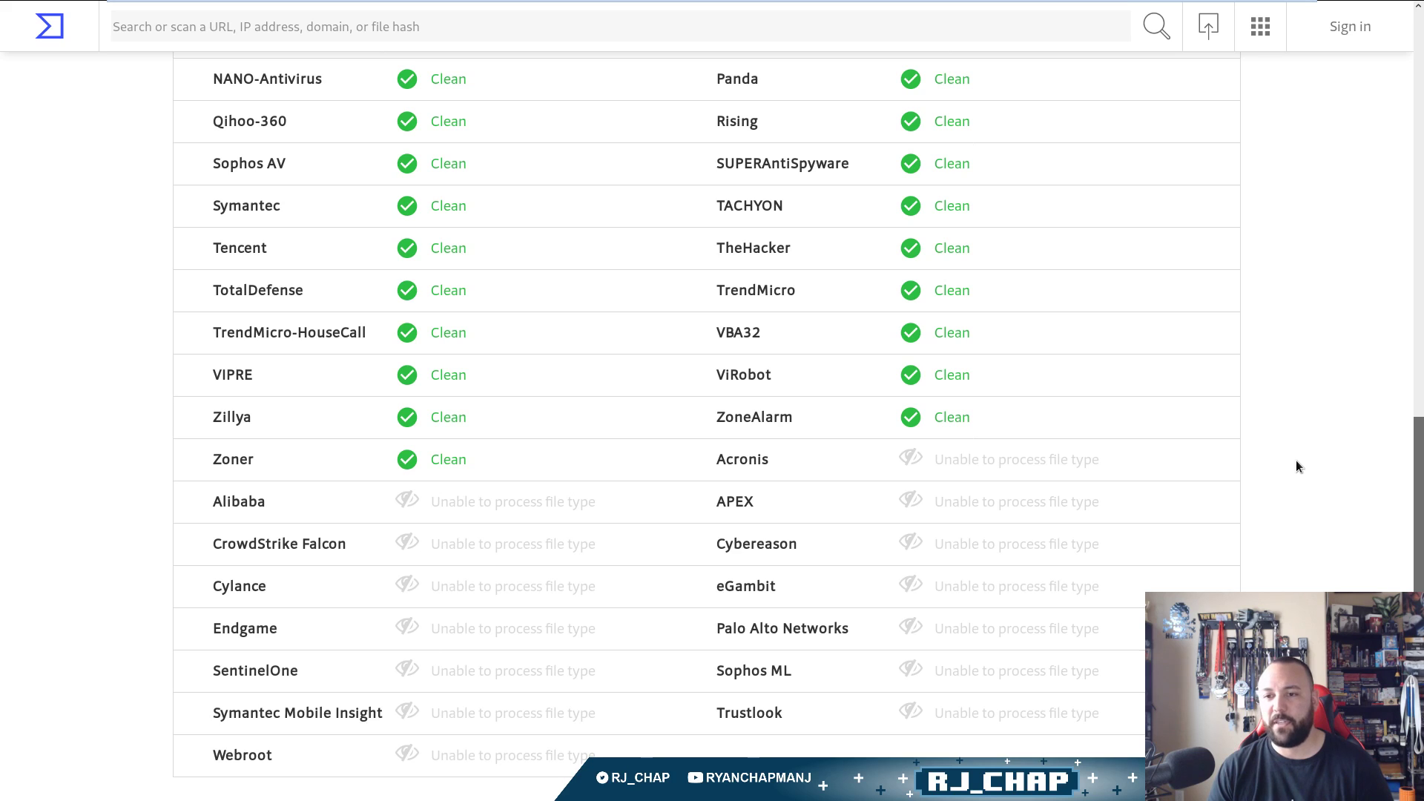
pyautogui.scroll(-2, 1296, 461)
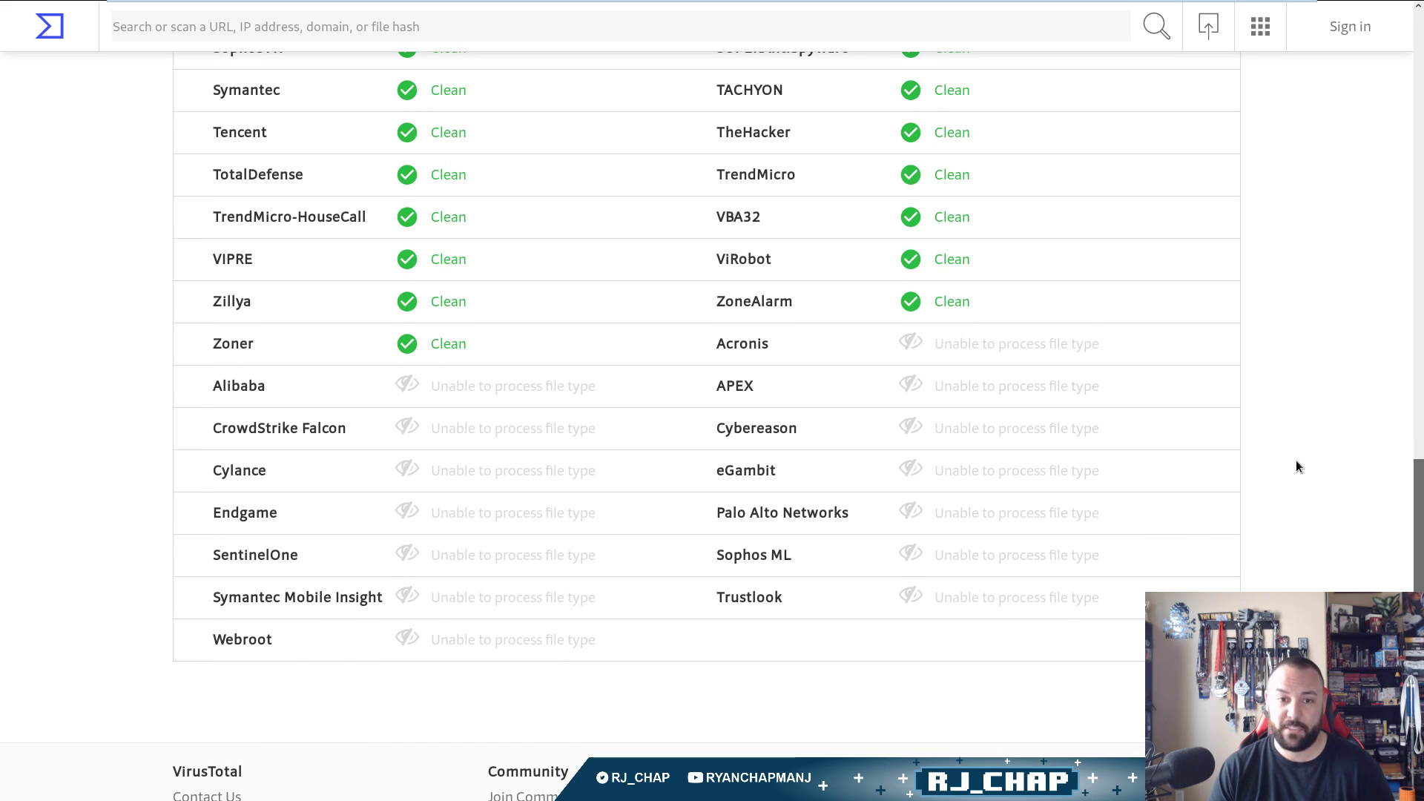
pyautogui.scroll(14, 1296, 461)
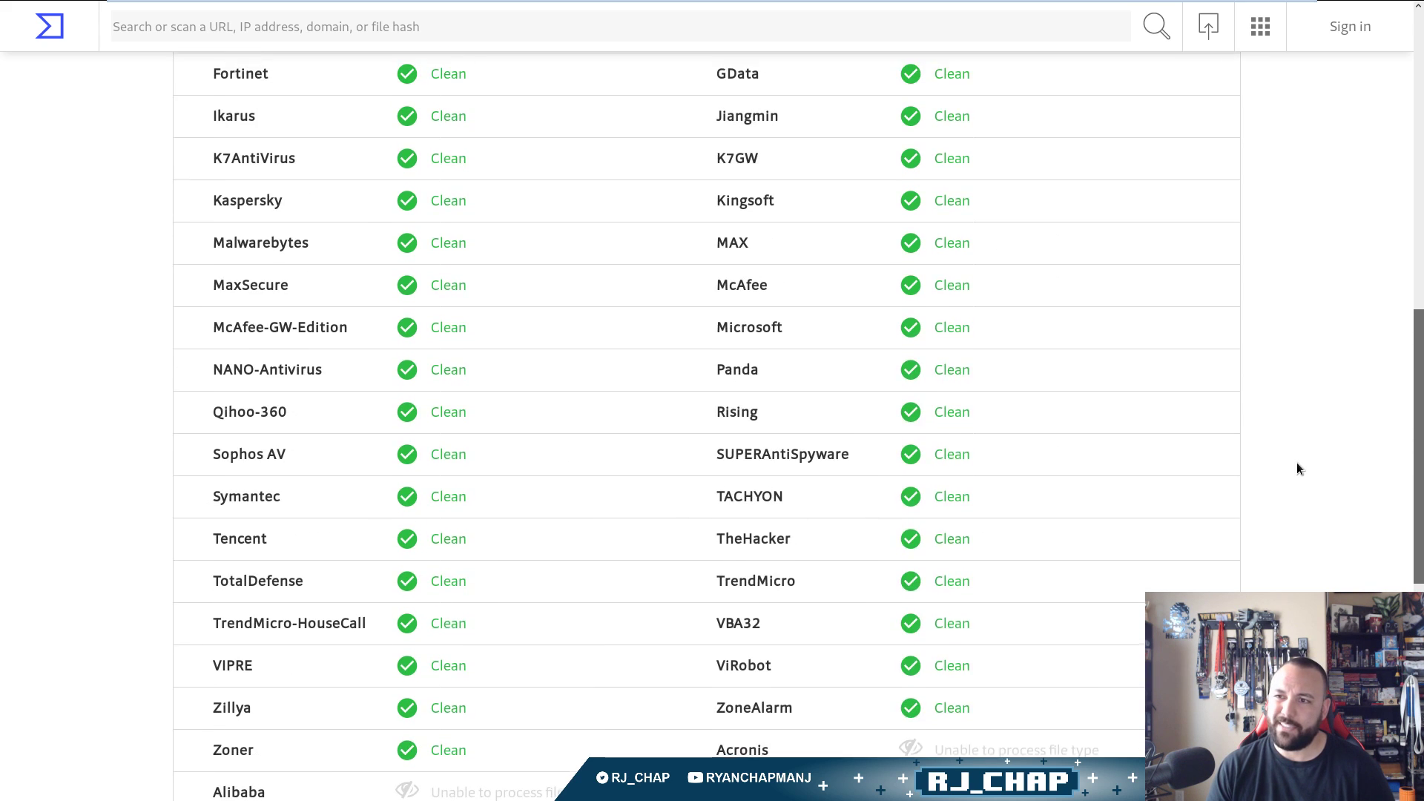
pyautogui.scroll(3, 1295, 464)
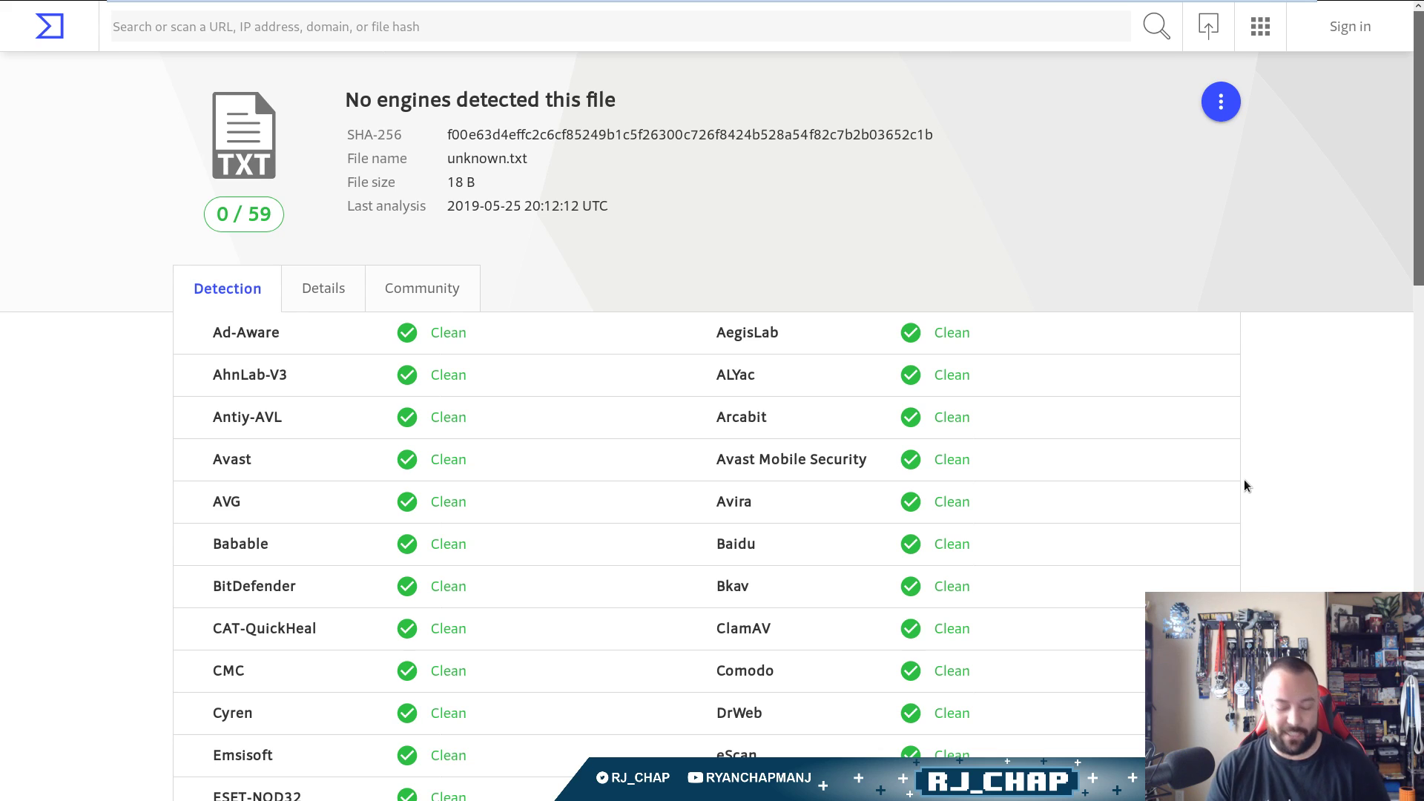
# - Open the Documents/stream/2019.04.27 folder in the file manager, view unknown.txt in the text editor and close the editor
pyautogui.press('super+e')
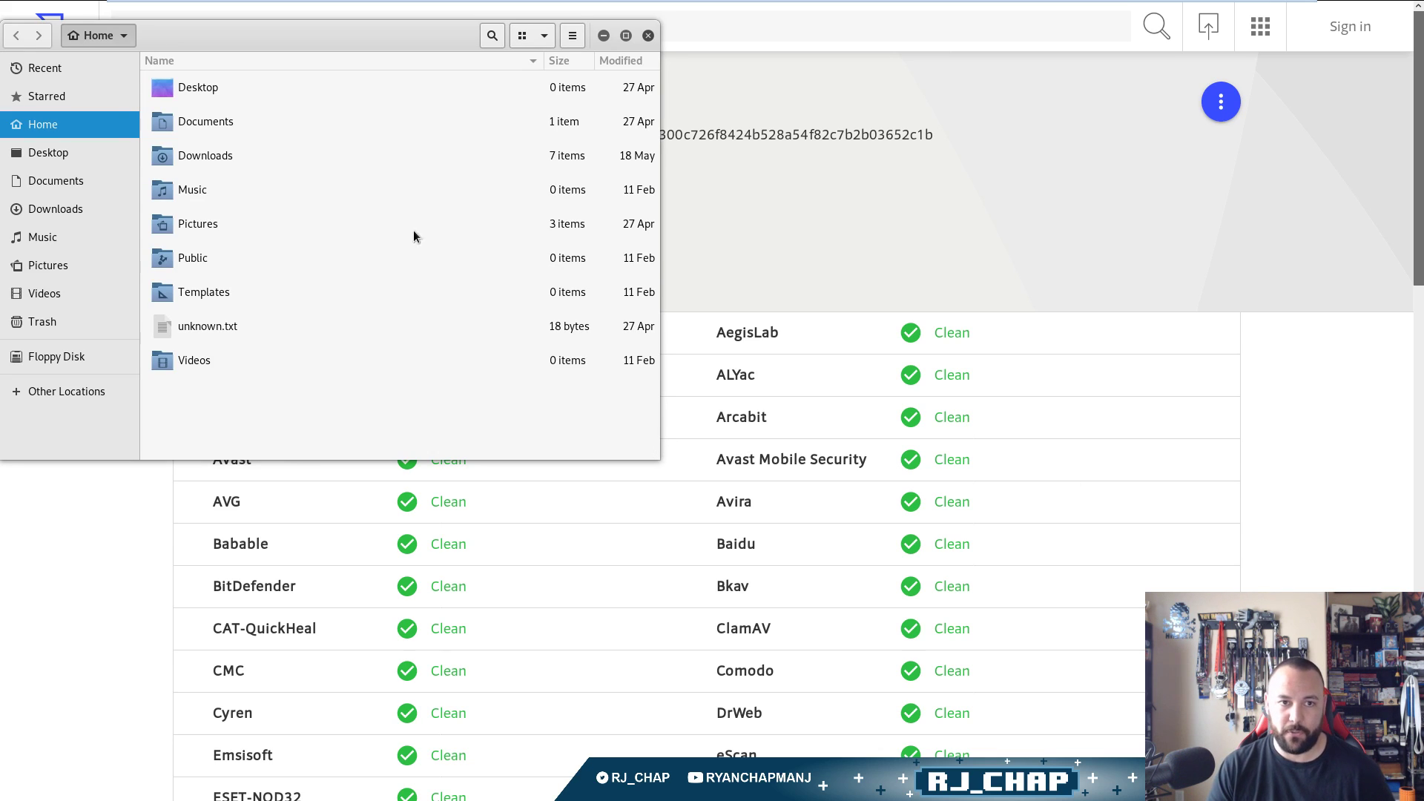
pyautogui.doubleClick(251, 128)
pyautogui.doubleClick(255, 90)
pyautogui.moveTo(317, 38); pyautogui.dragTo(574, 104)
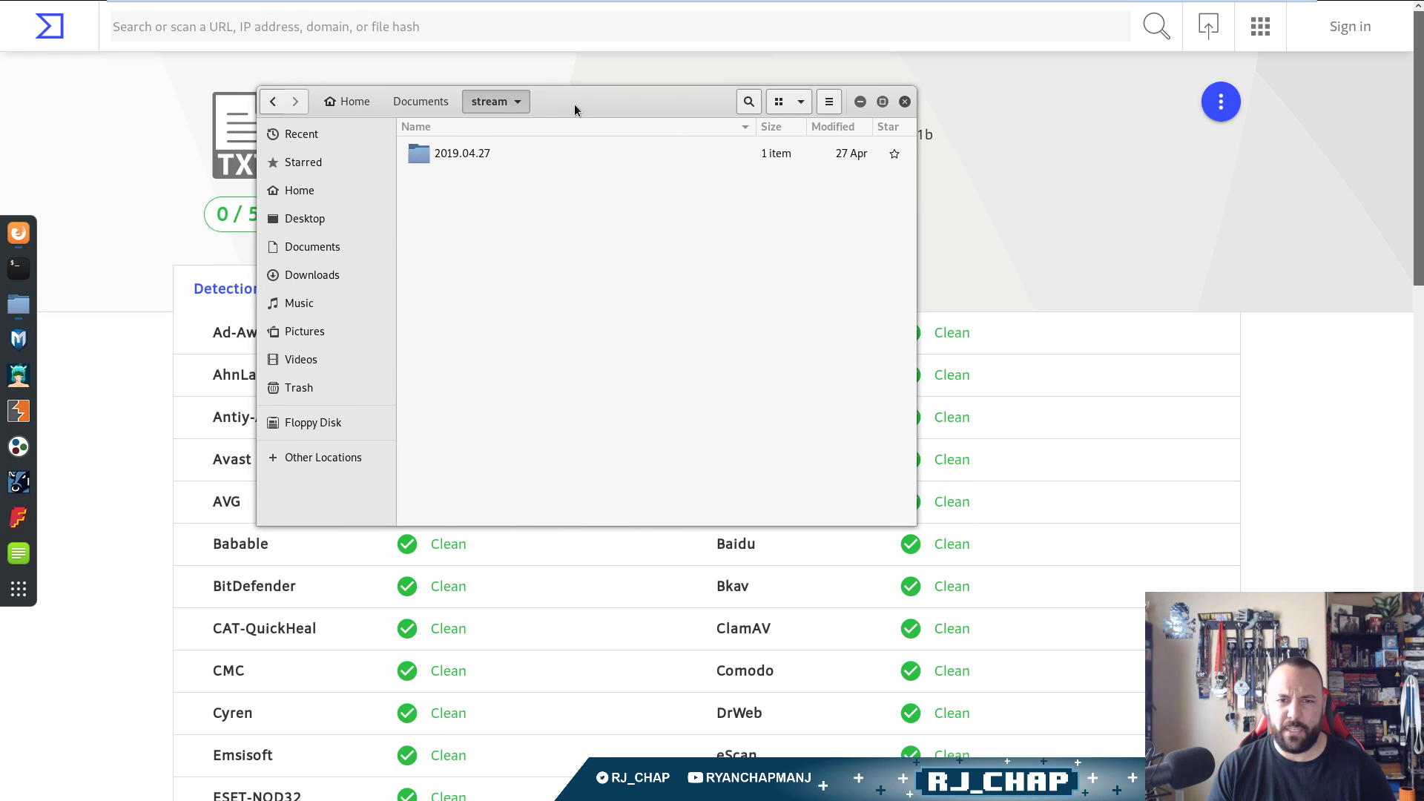
pyautogui.doubleClick(518, 154)
pyautogui.doubleClick(476, 159)
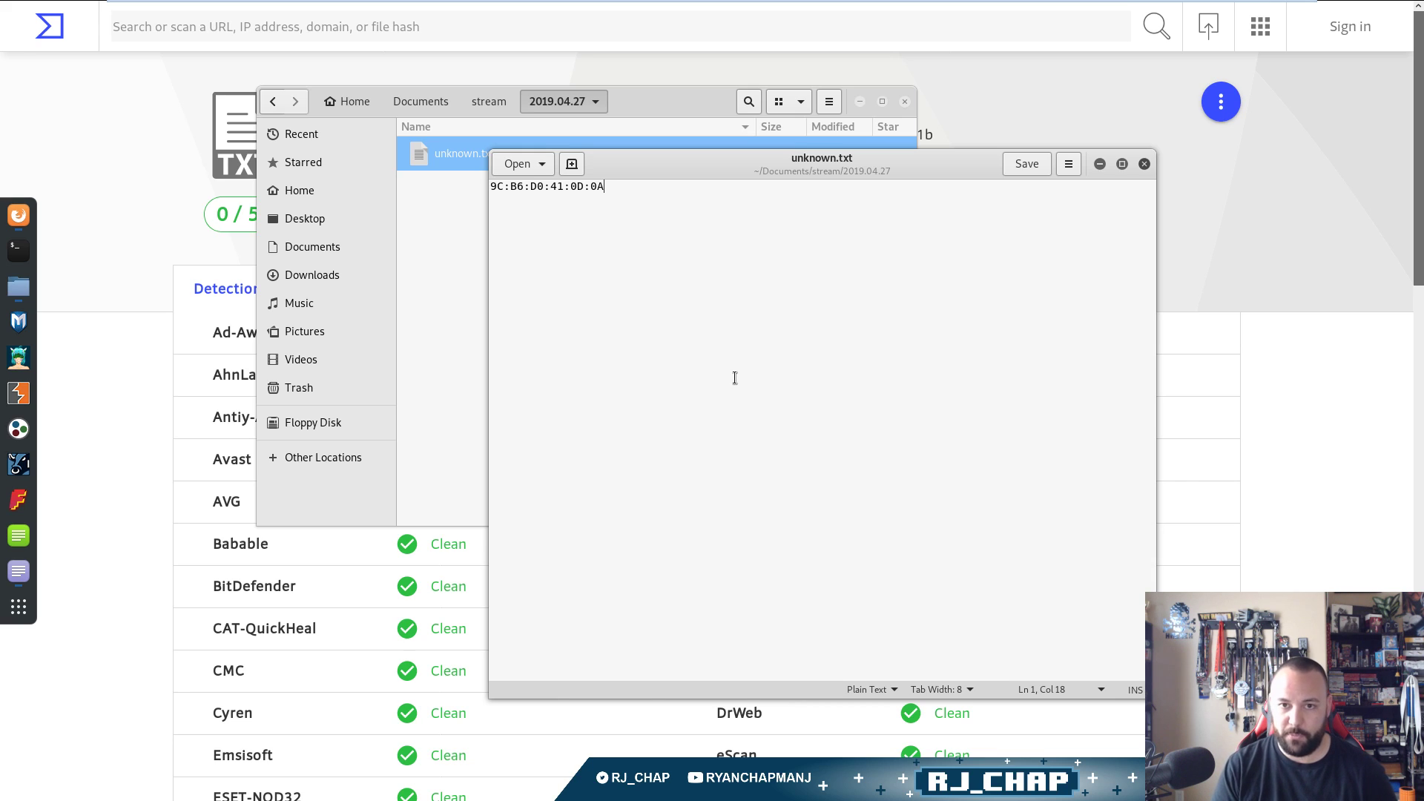
pyautogui.click(1144, 163)
# - Launch the SciTE editor, open unknown.txt in it from the file manager and enlarge the text by four levels
pyautogui.rightClick(512, 195)
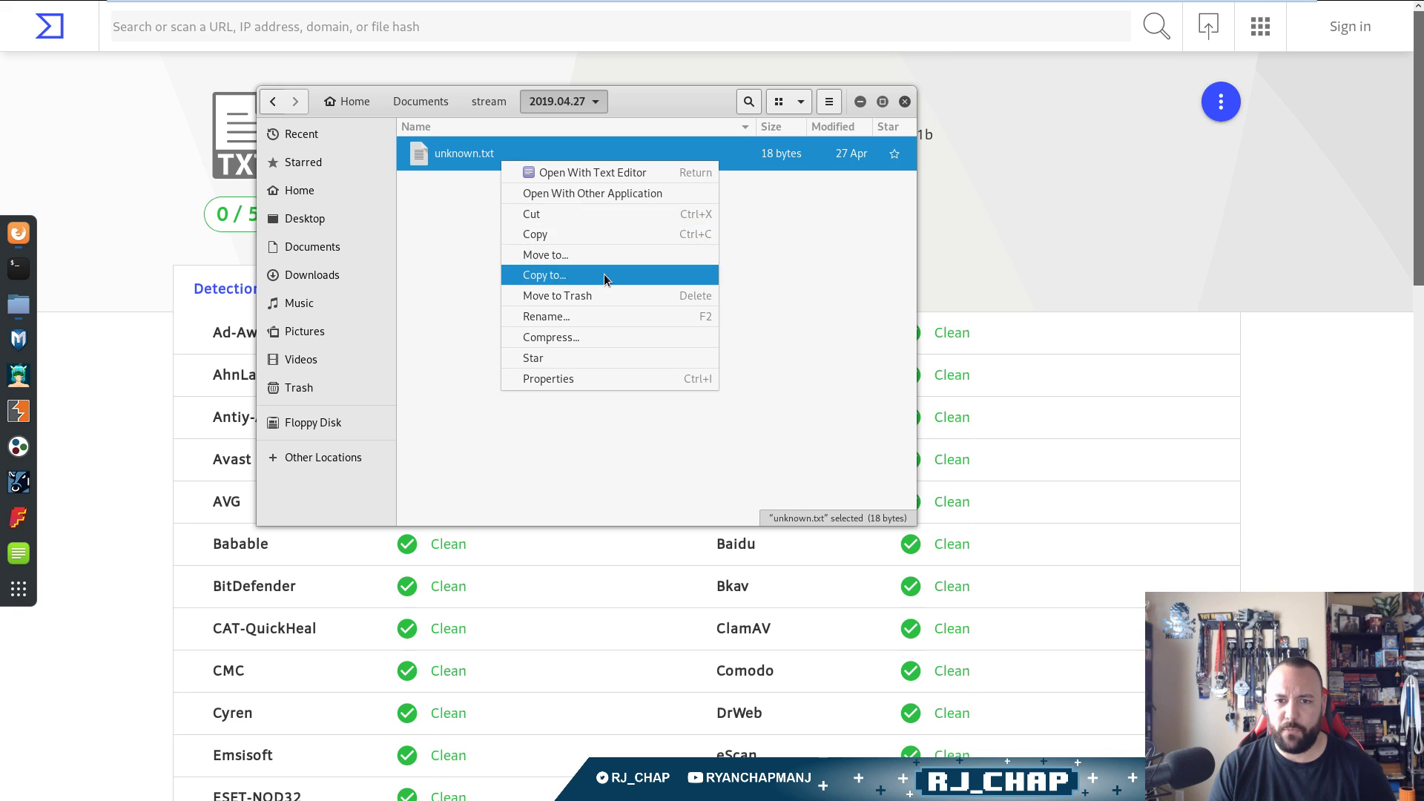
pyautogui.click(457, 331)
pyautogui.hotkey('alt', 'F2')
pyautogui.write('scite')
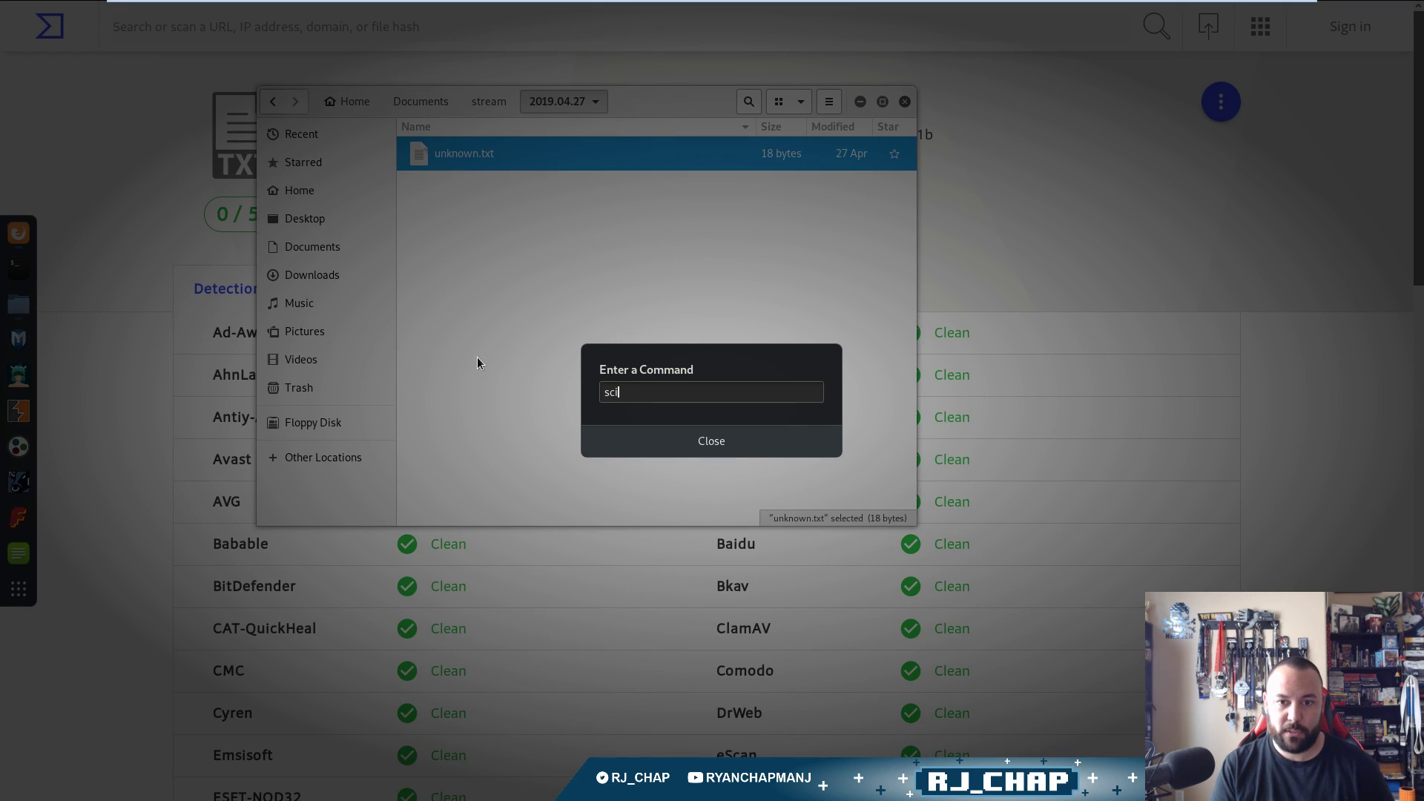
pyautogui.press('Return')
pyautogui.moveTo(473, 158); pyautogui.dragTo(223, 174)
pyautogui.moveTo(349, 59); pyautogui.dragTo(635, 122)
pyautogui.hotkey('ctrl', '+')
pyautogui.hotkey('ctrl', '+')
pyautogui.hotkey('ctrl', '+')
pyautogui.hotkey('ctrl', '+')
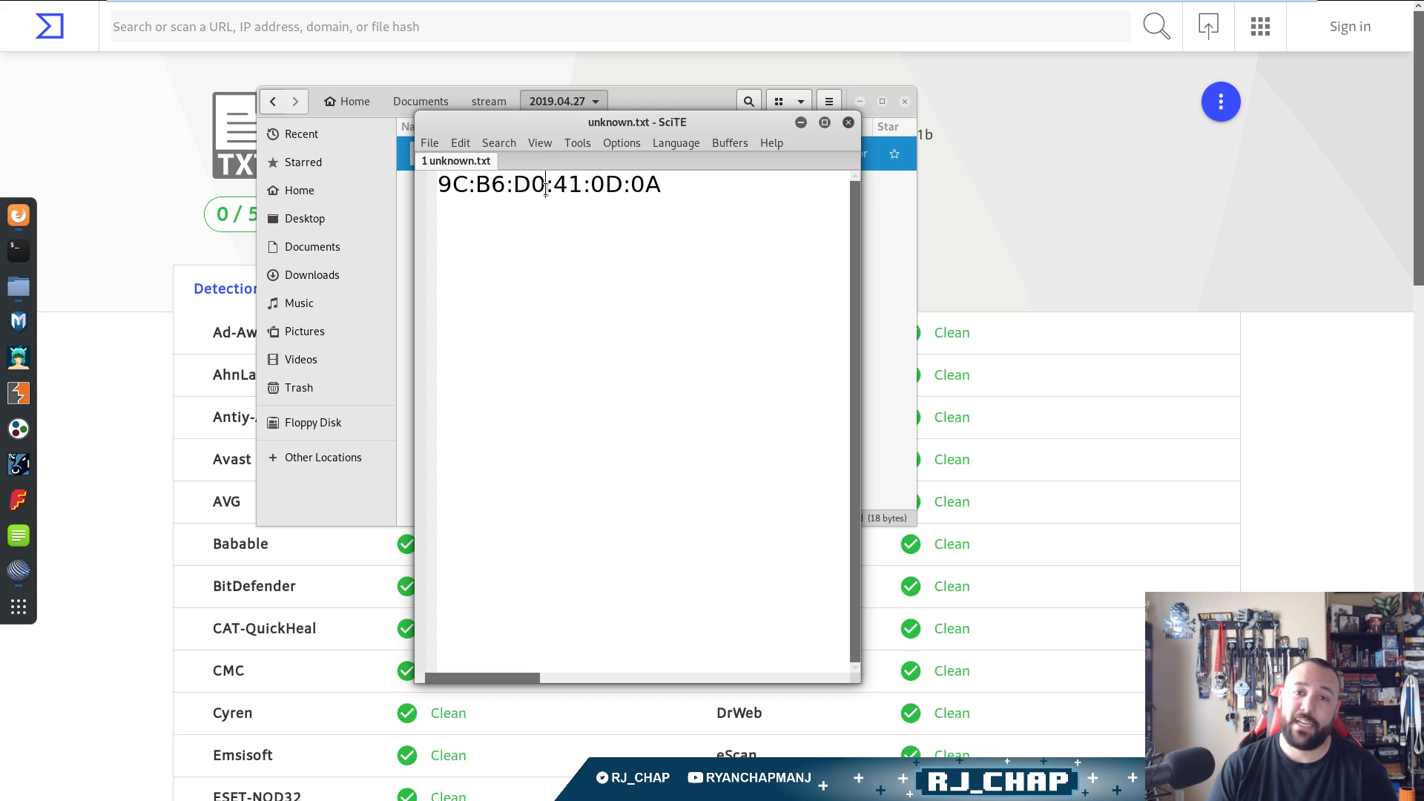
# - Highlight the byte values 41, 0A and 0D in unknown.txt, and close the SciTE editor and the file manager
pyautogui.moveTo(547, 184)
pyautogui.mouseDown()
pyautogui.moveTo(532, 183)
pyautogui.moveTo(553, 185)
pyautogui.mouseUp()
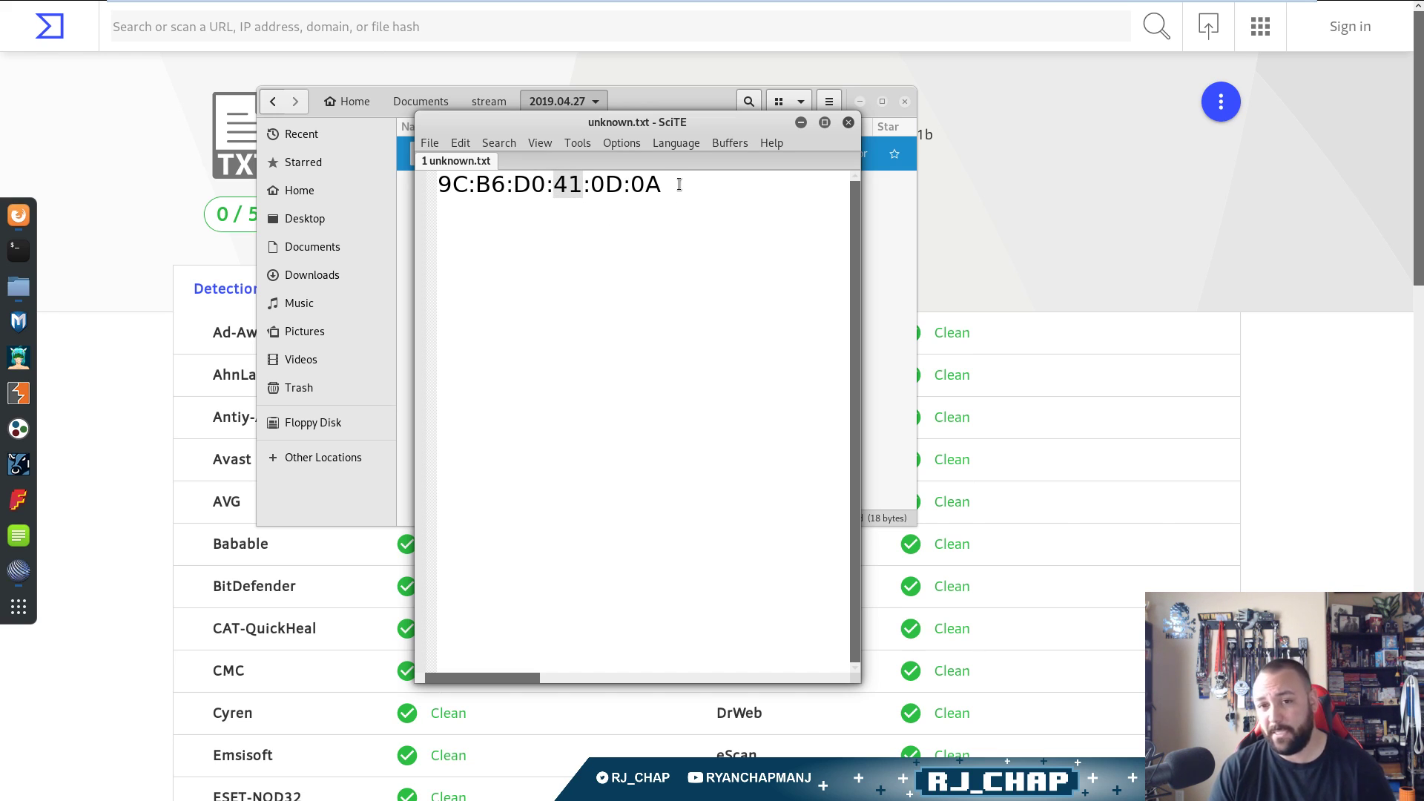
pyautogui.moveTo(621, 187); pyautogui.dragTo(601, 187)
pyautogui.doubleClick(600, 187)
pyautogui.doubleClick(658, 186)
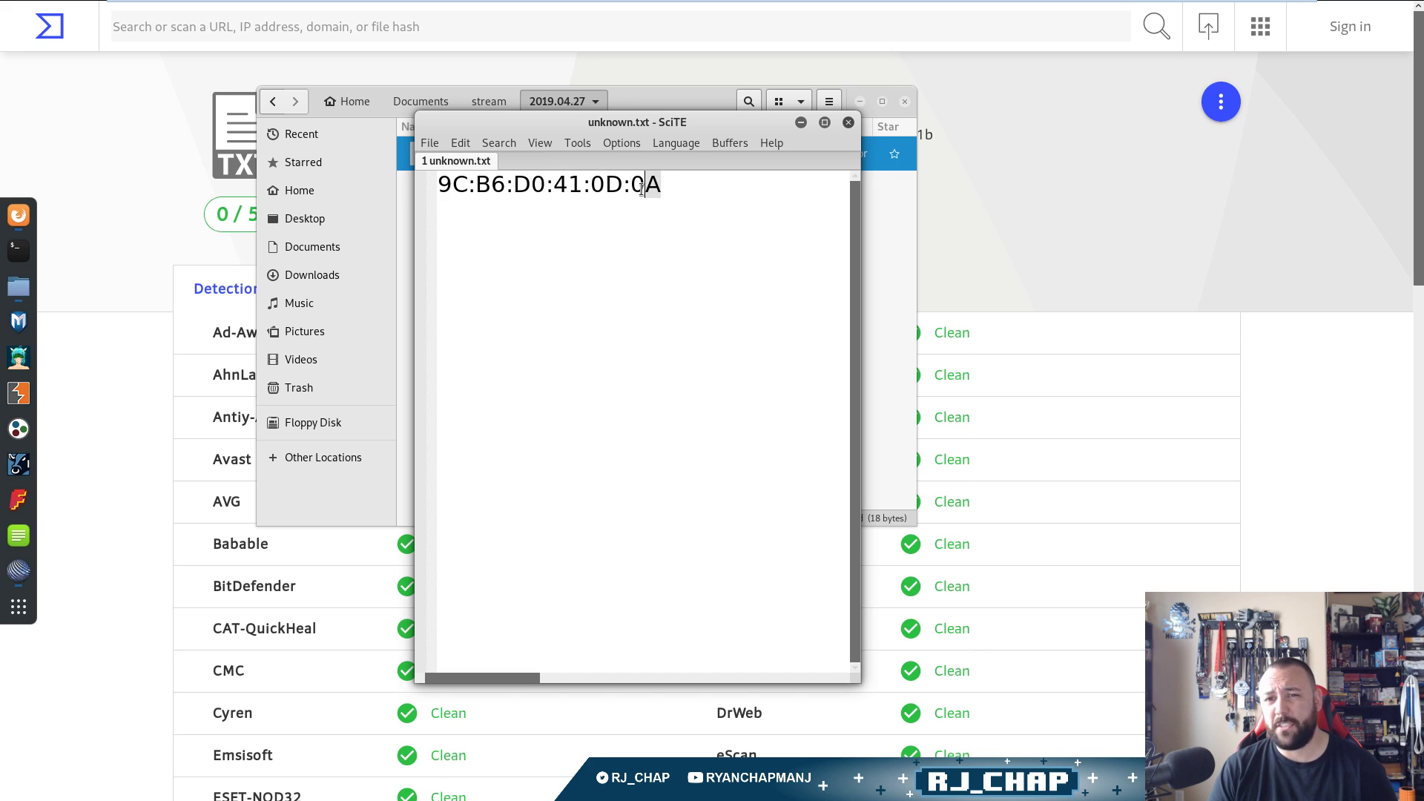
pyautogui.click(628, 189)
pyautogui.hotkey('shift', 'Left')
pyautogui.hotkey('shift', 'Left')
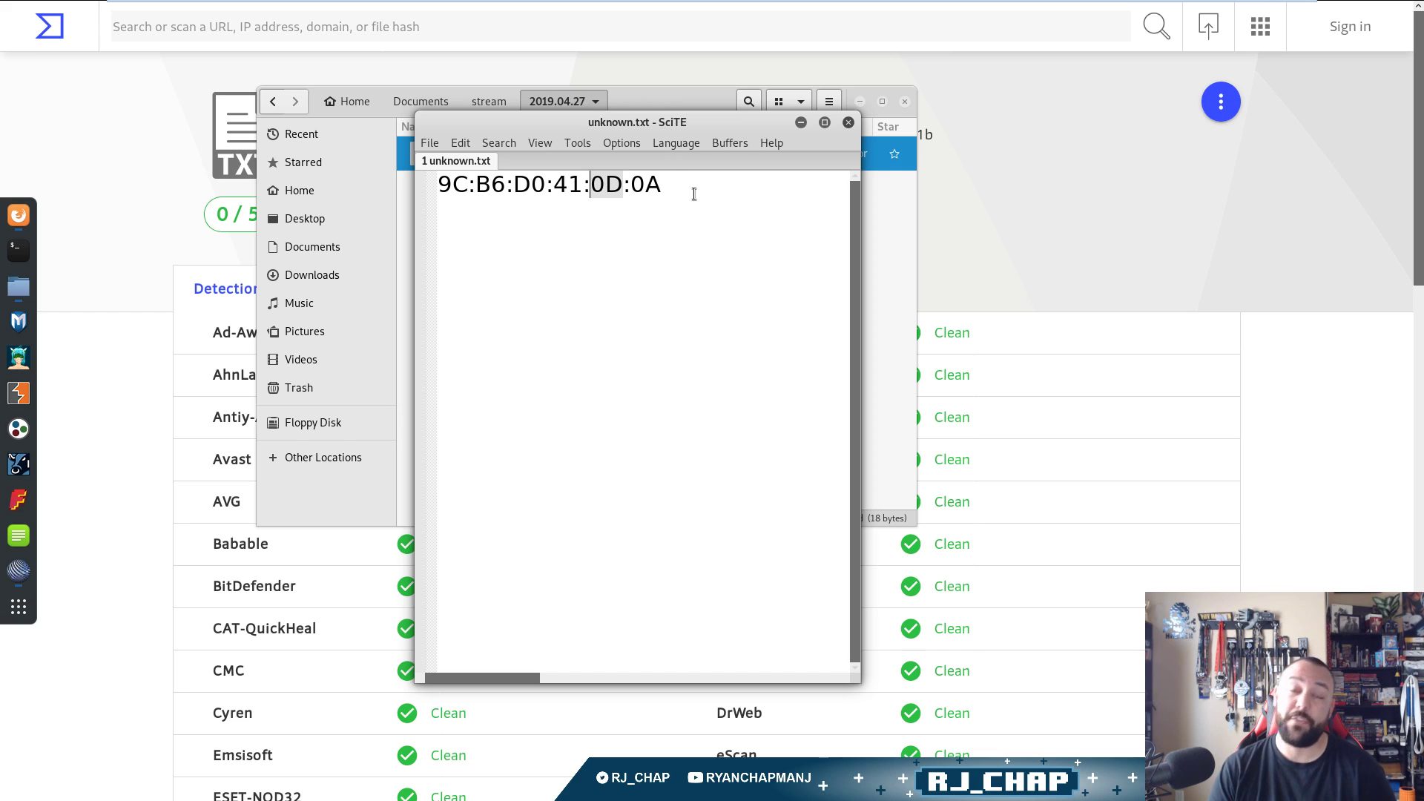
pyautogui.click(848, 123)
pyautogui.click(905, 101)
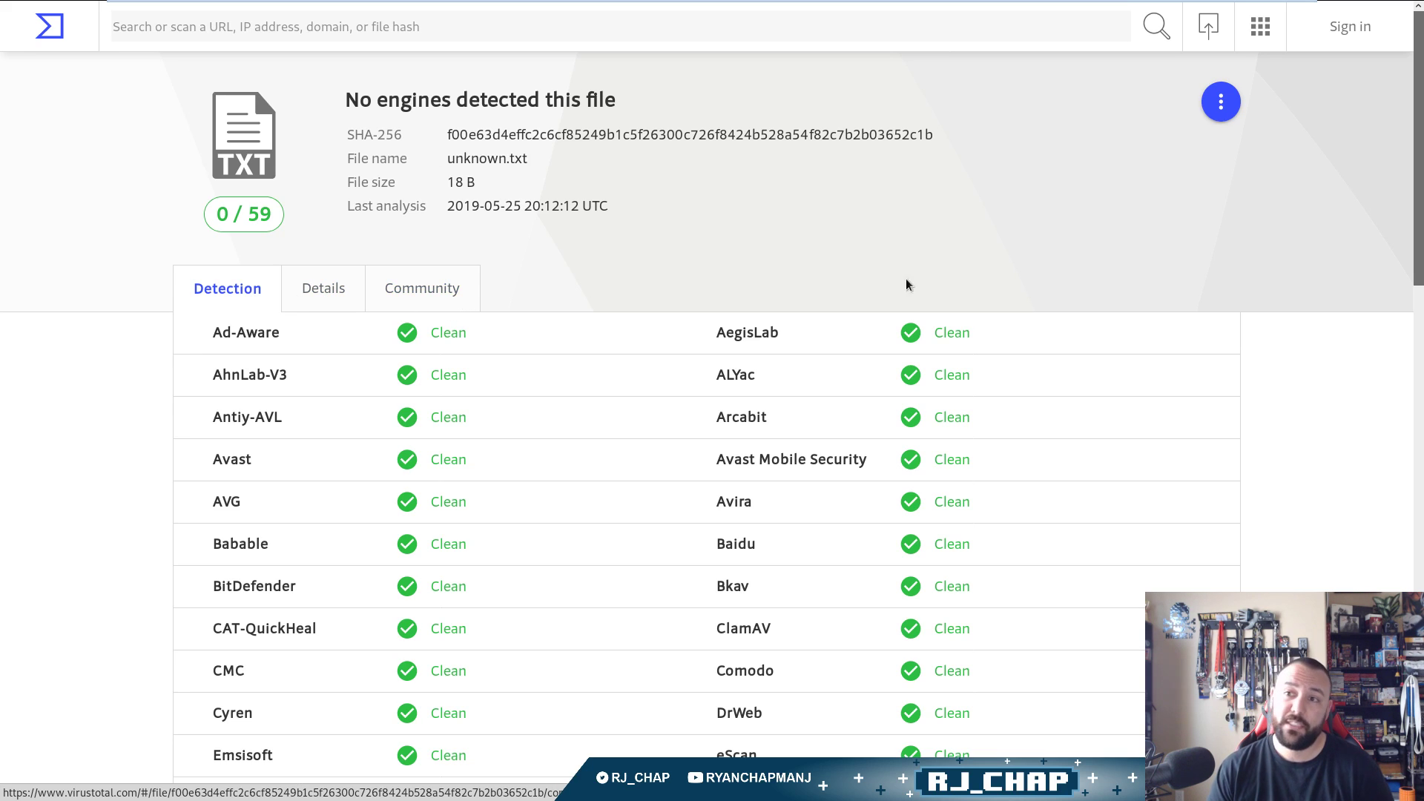
# - Expand the file actions on the unknown.txt report, highlight the Last analysis entry and collapse the actions again
pyautogui.click(1234, 118)
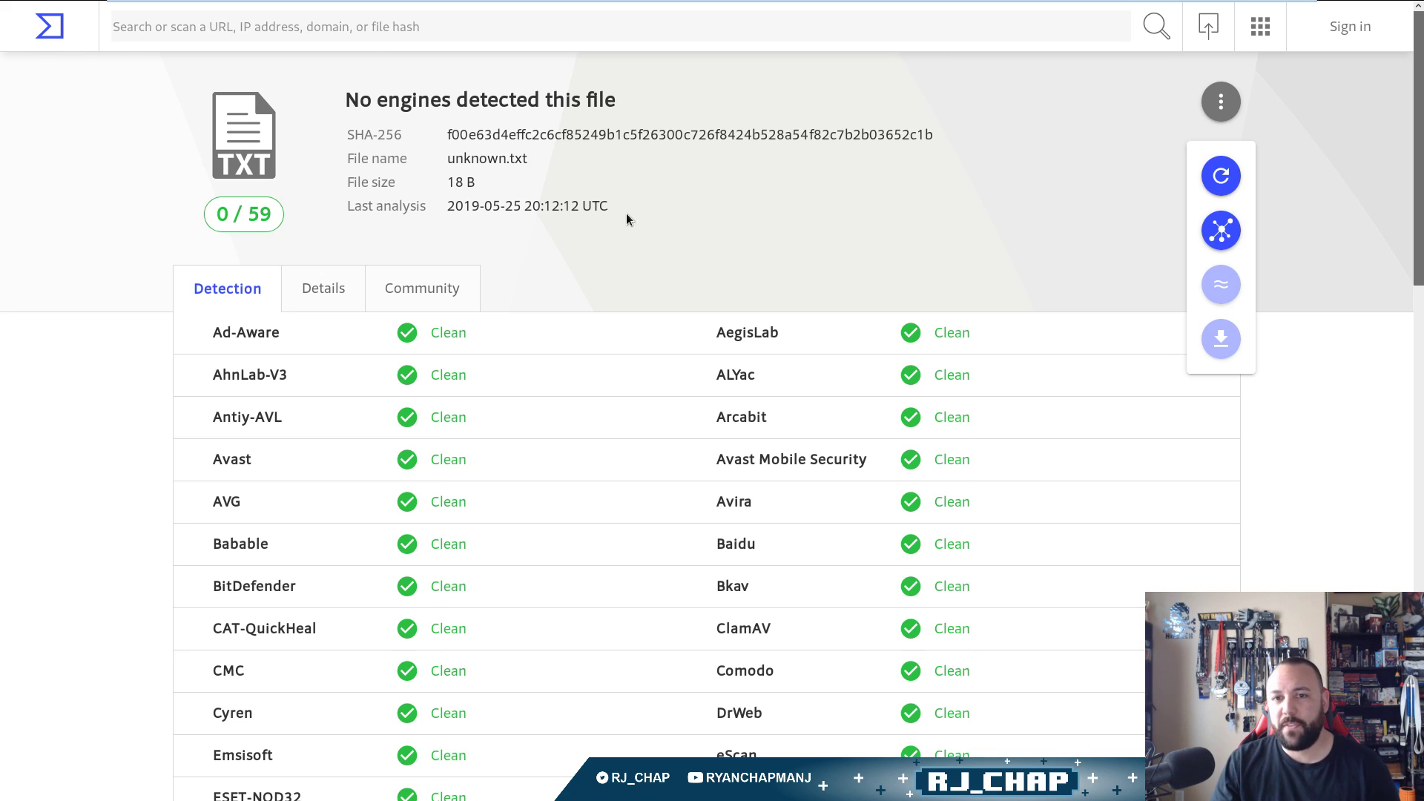
pyautogui.moveTo(626, 204); pyautogui.dragTo(359, 204)
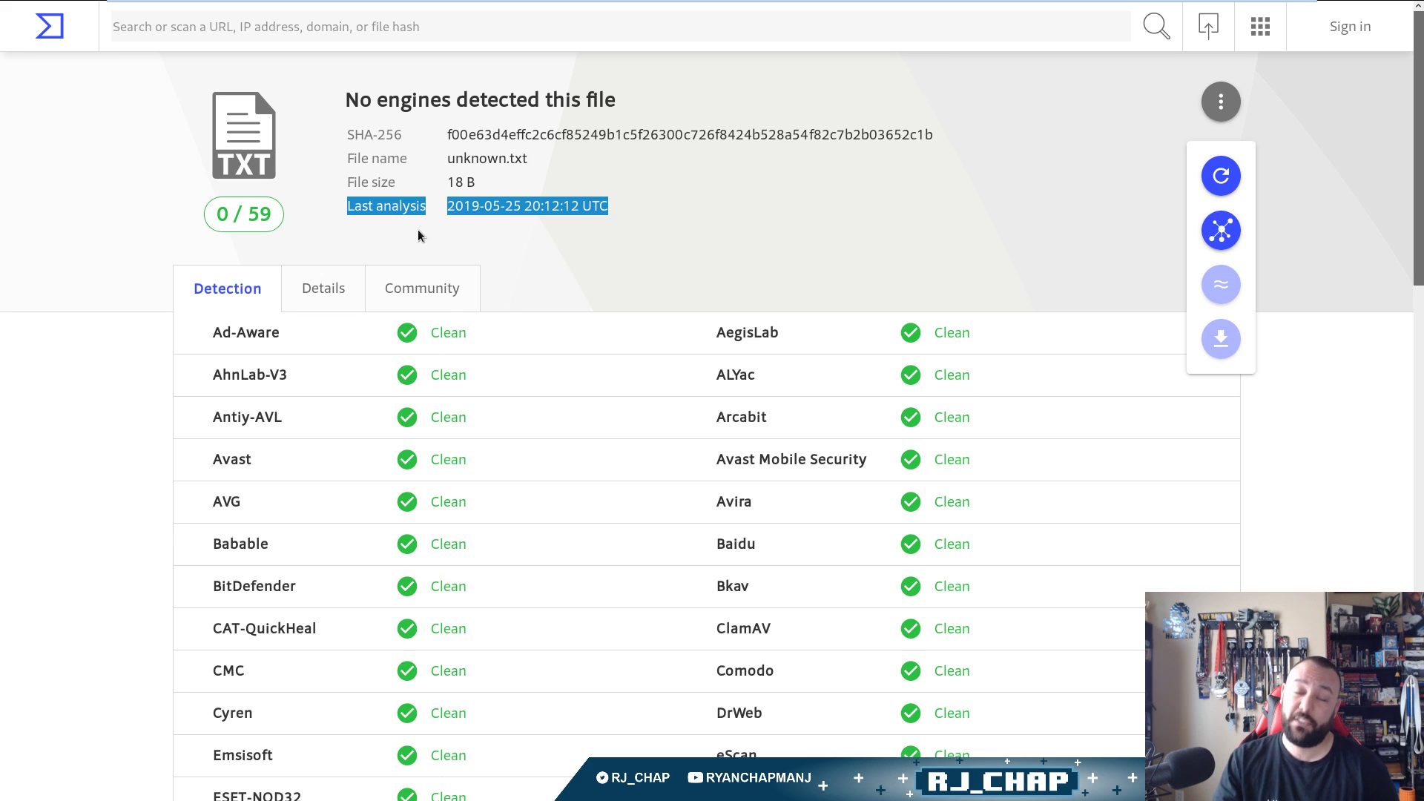
pyautogui.moveTo(346, 207); pyautogui.dragTo(424, 208)
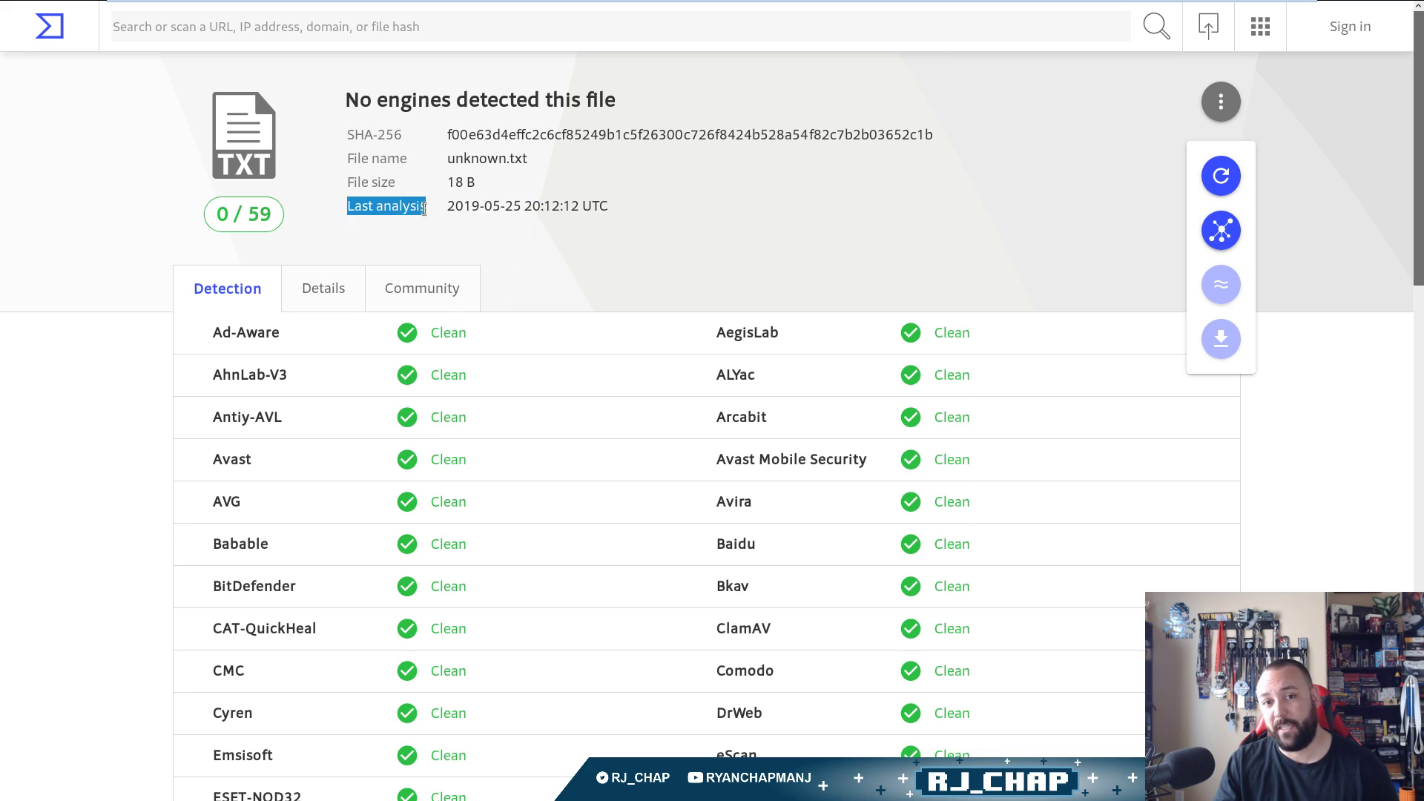
pyautogui.click(658, 251)
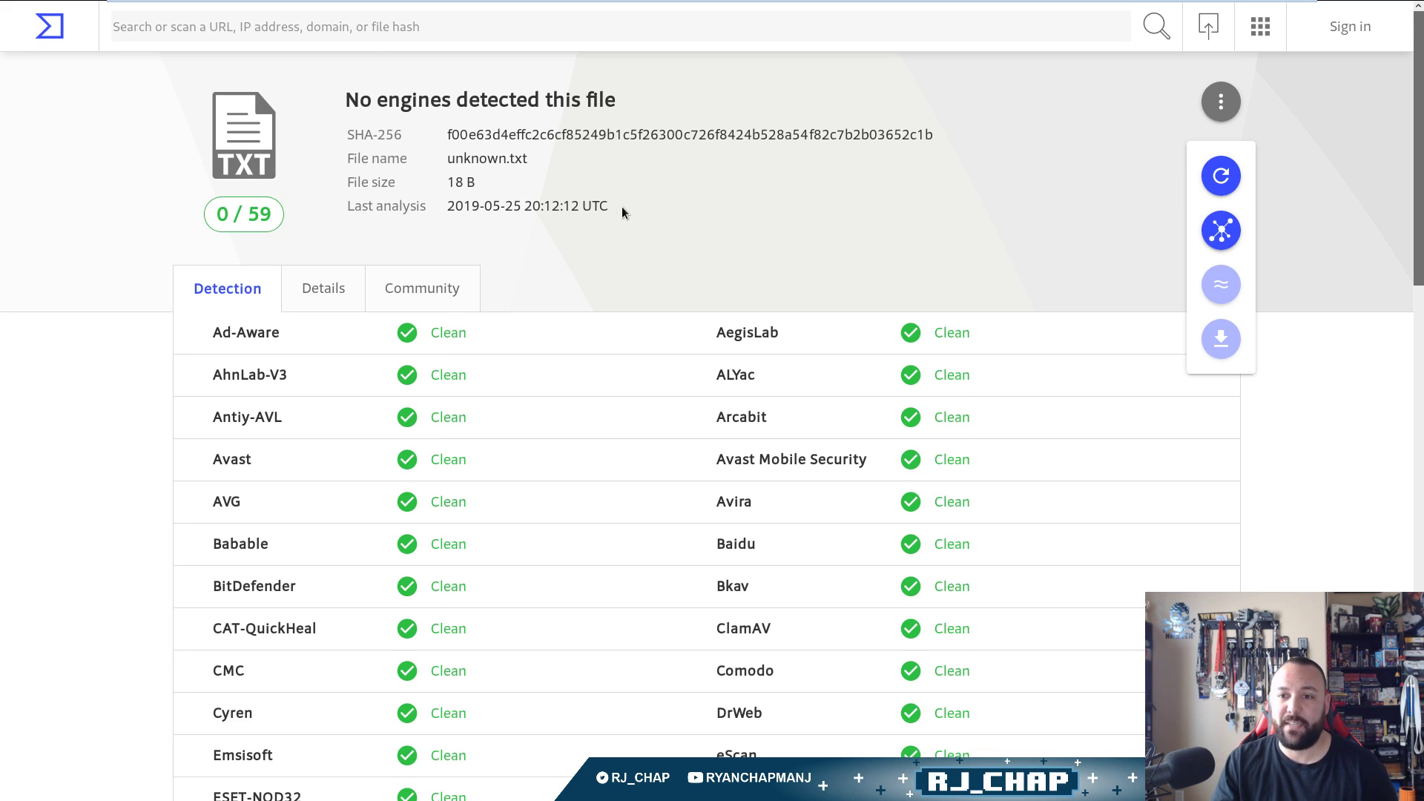
pyautogui.click(1220, 102)
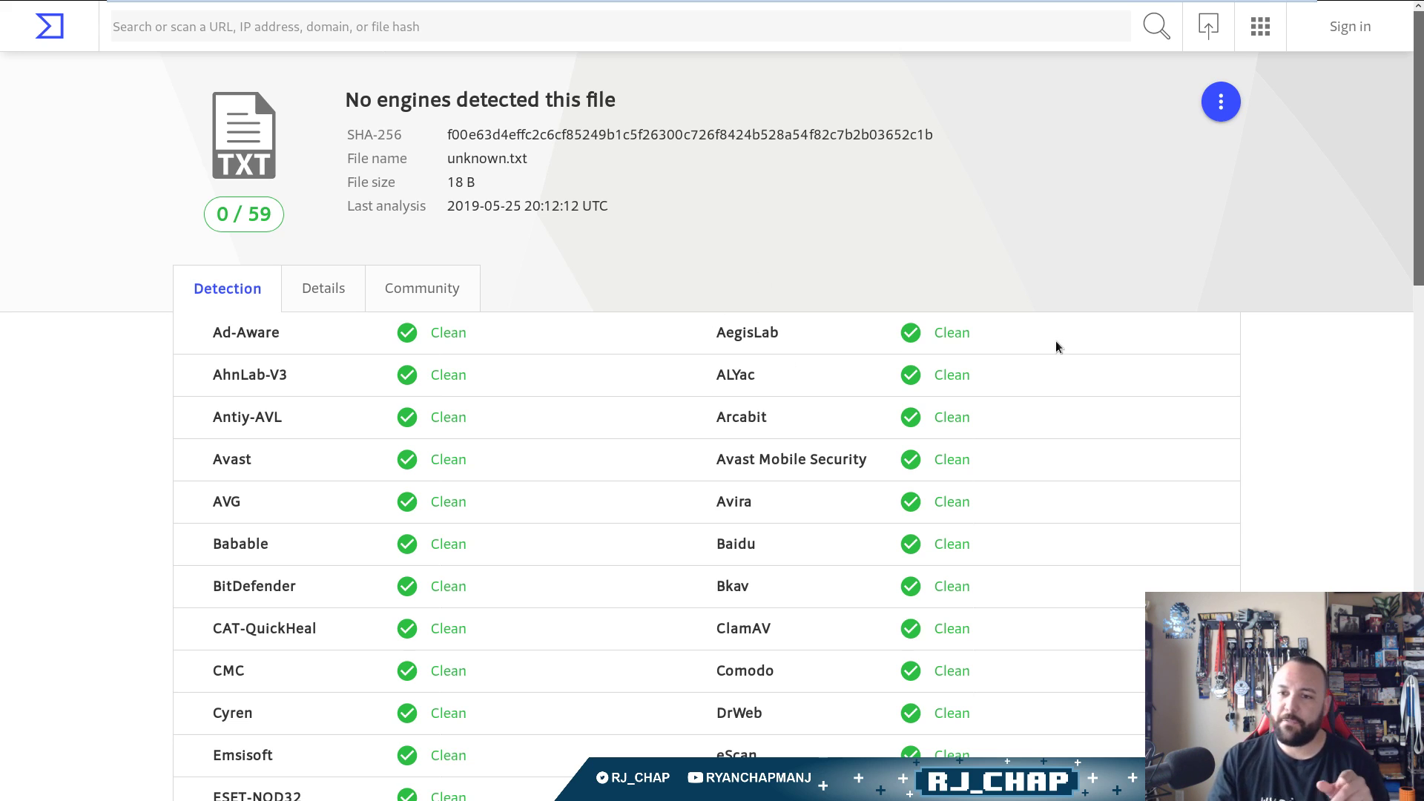
# - Try to download unknown.txt through the report's file actions and dismiss the Privileged functionality dialog
pyautogui.scroll(-8, 1335, 404)
pyautogui.scroll(6, 1328, 410)
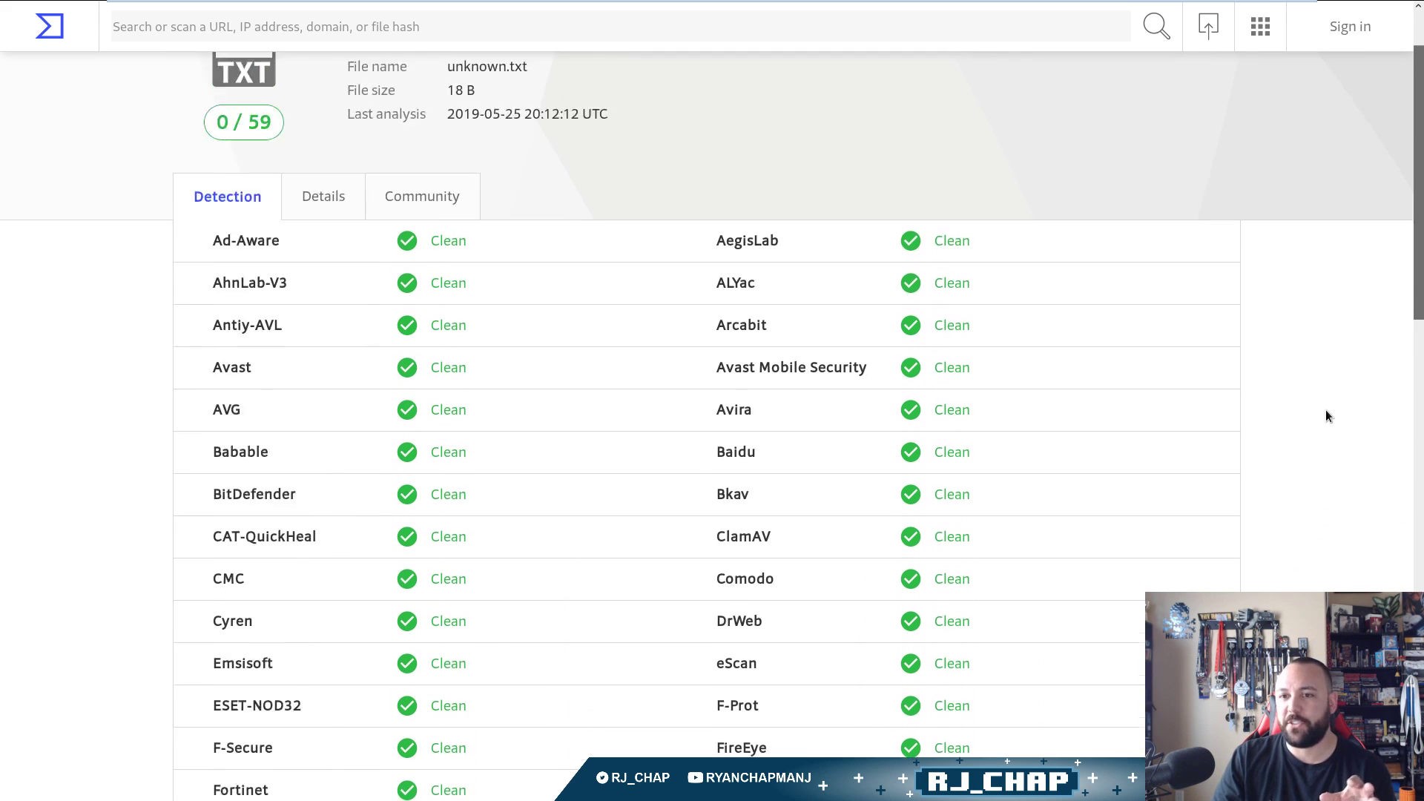
pyautogui.scroll(2, 1326, 410)
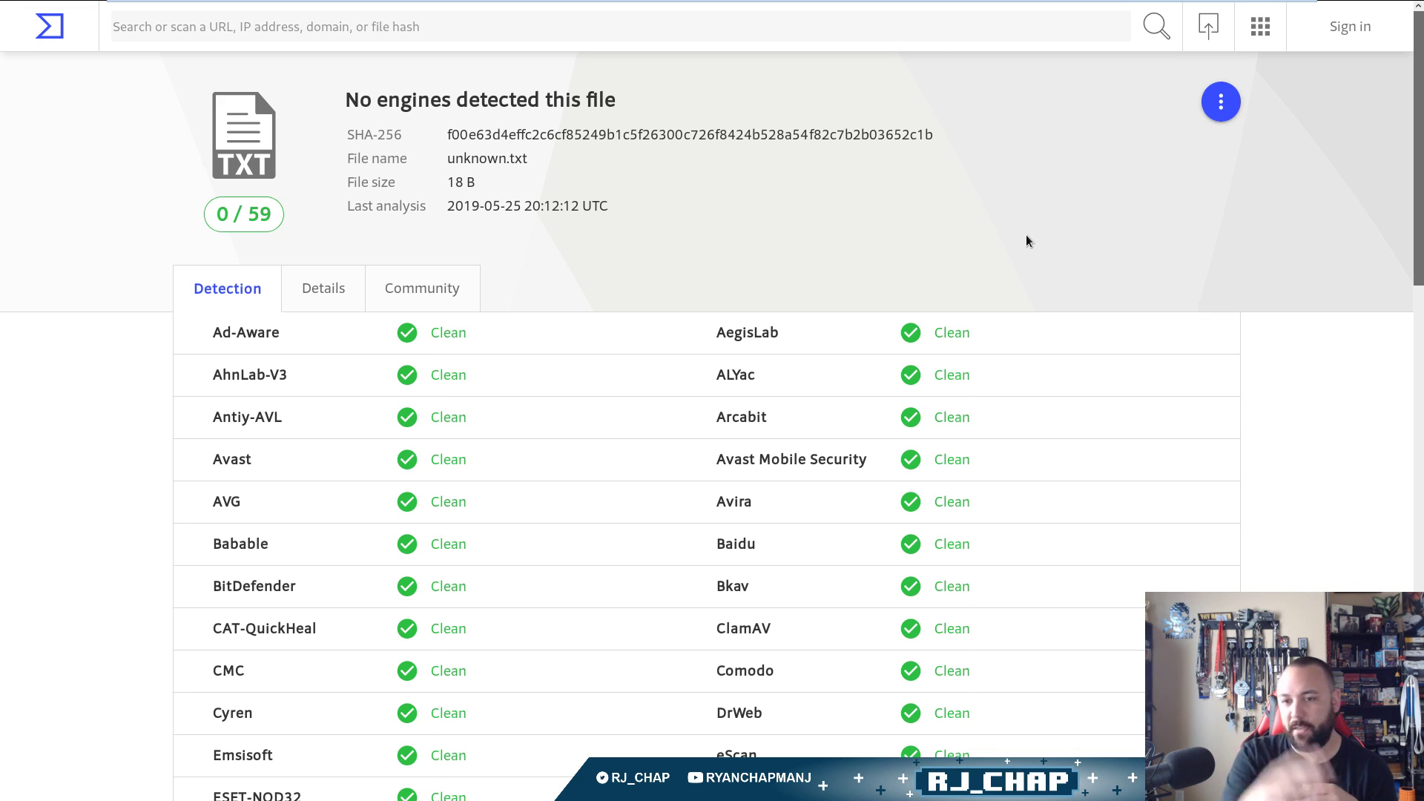
pyautogui.click(1208, 111)
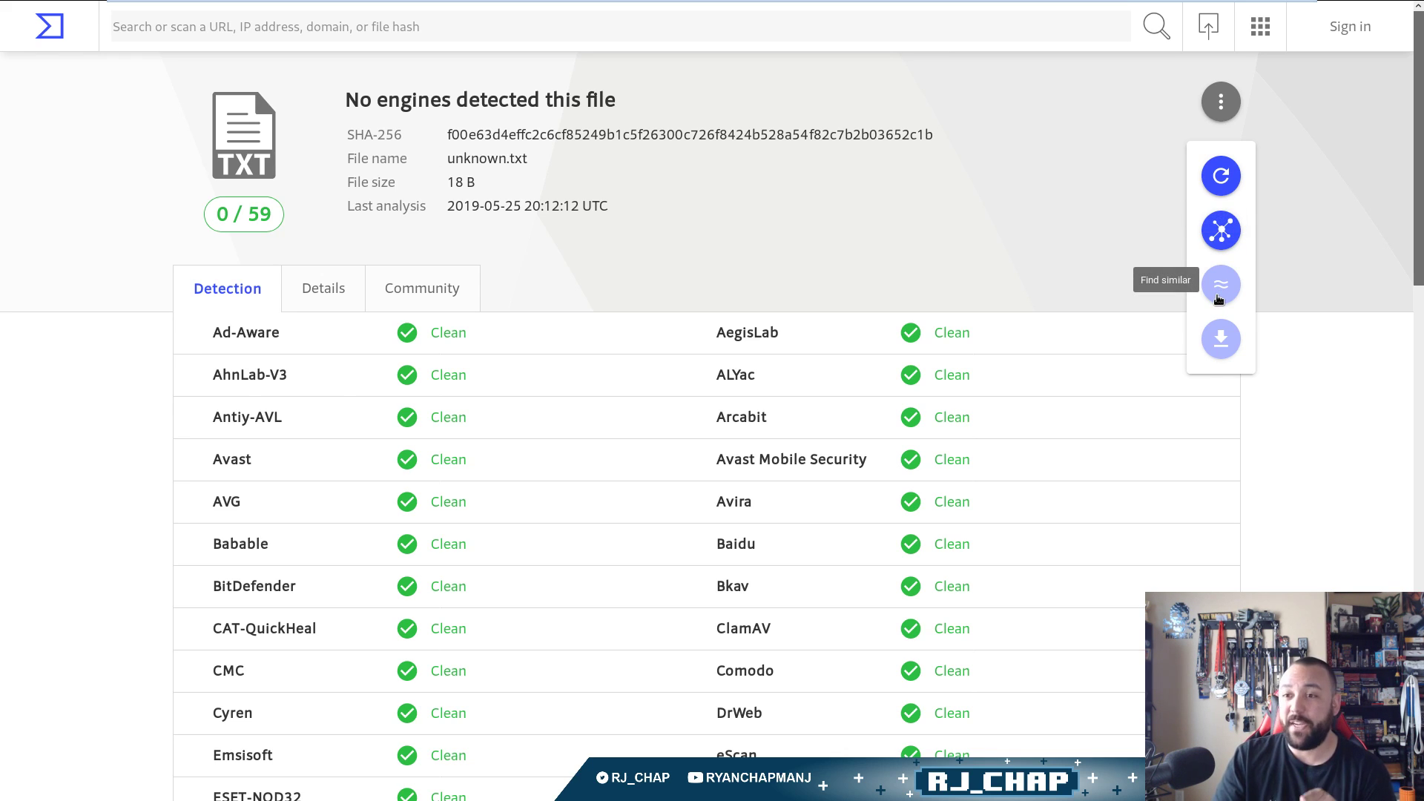
pyautogui.click(1221, 341)
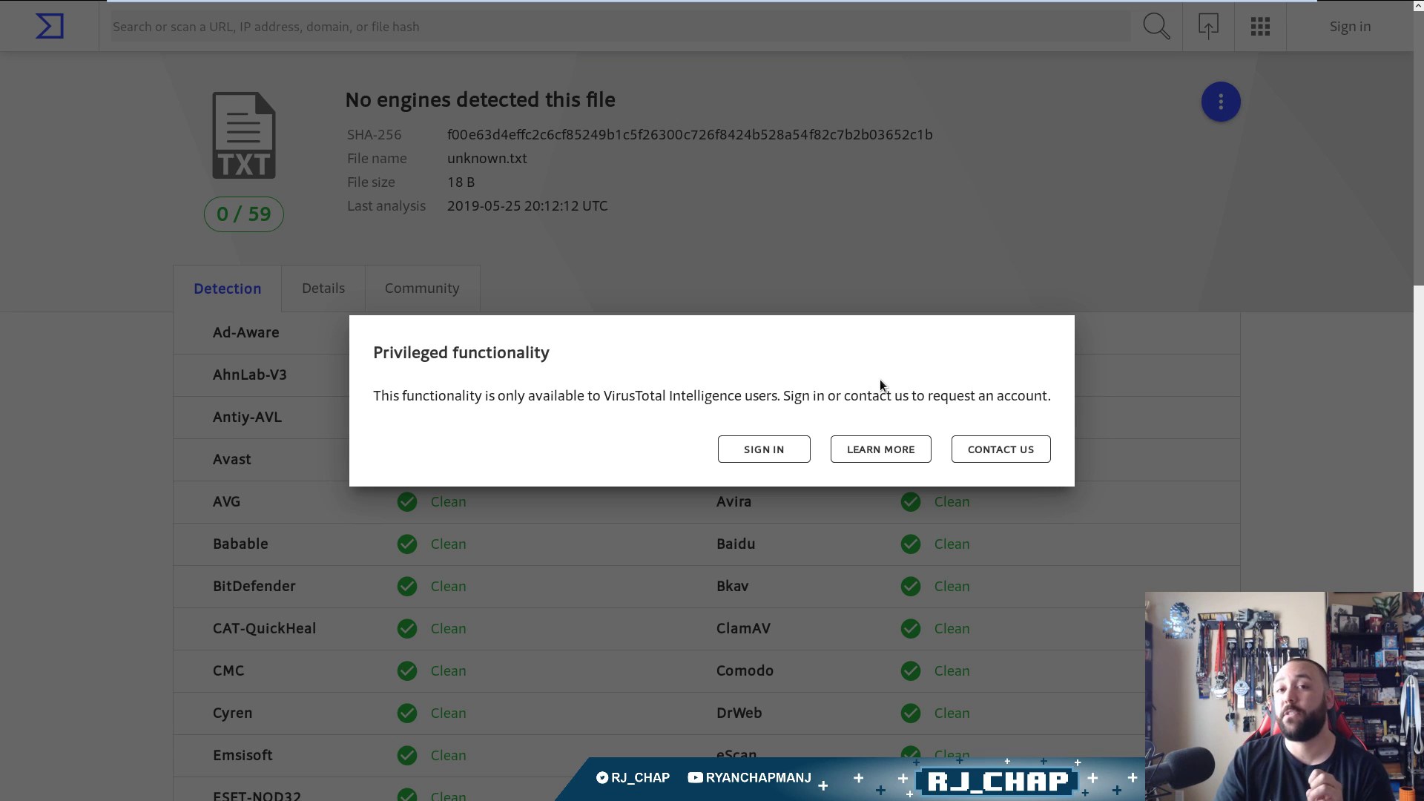
pyautogui.click(953, 231)
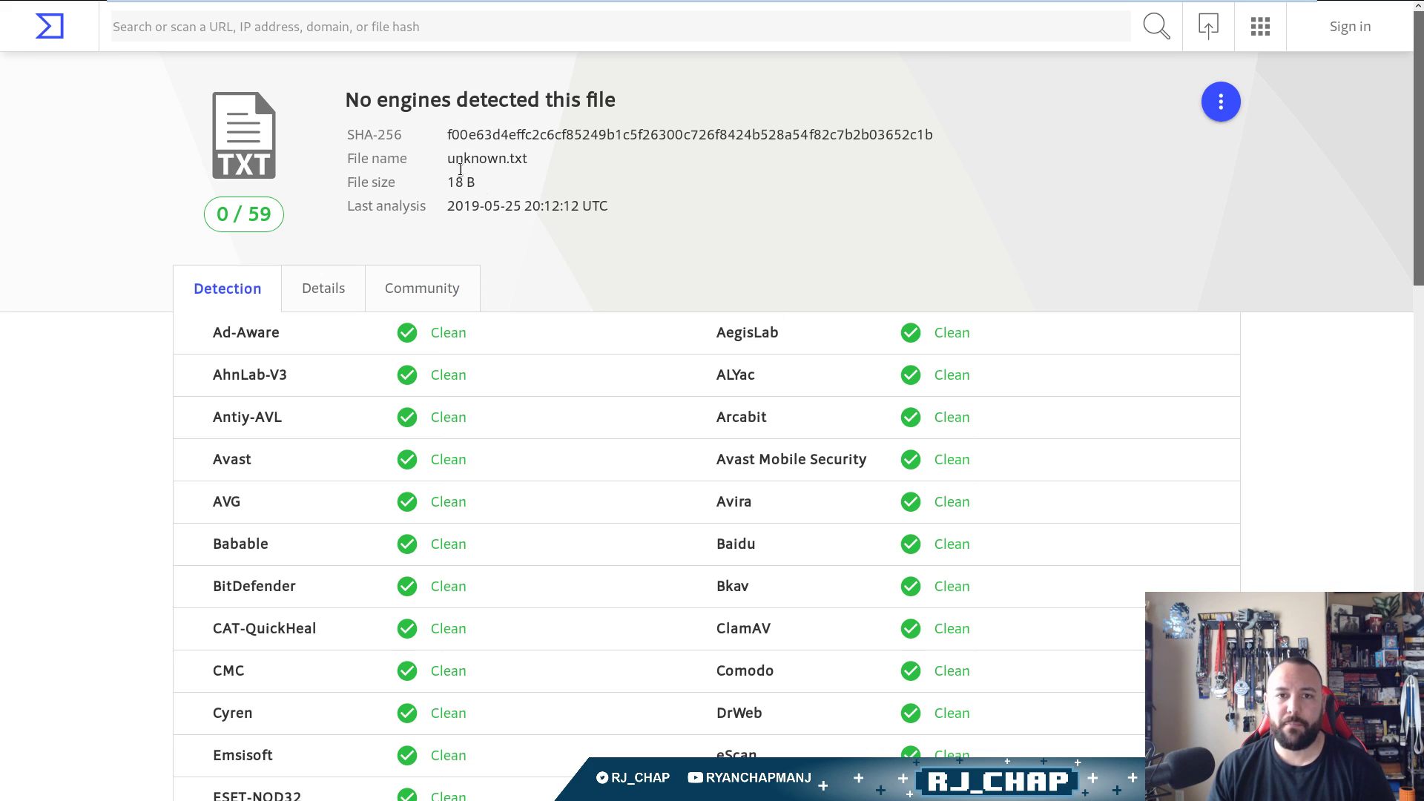
# - Highlight the SHA-256 label, the file name and the full SHA-256 hash in the report's file summary
pyautogui.moveTo(386, 133); pyautogui.dragTo(346, 137)
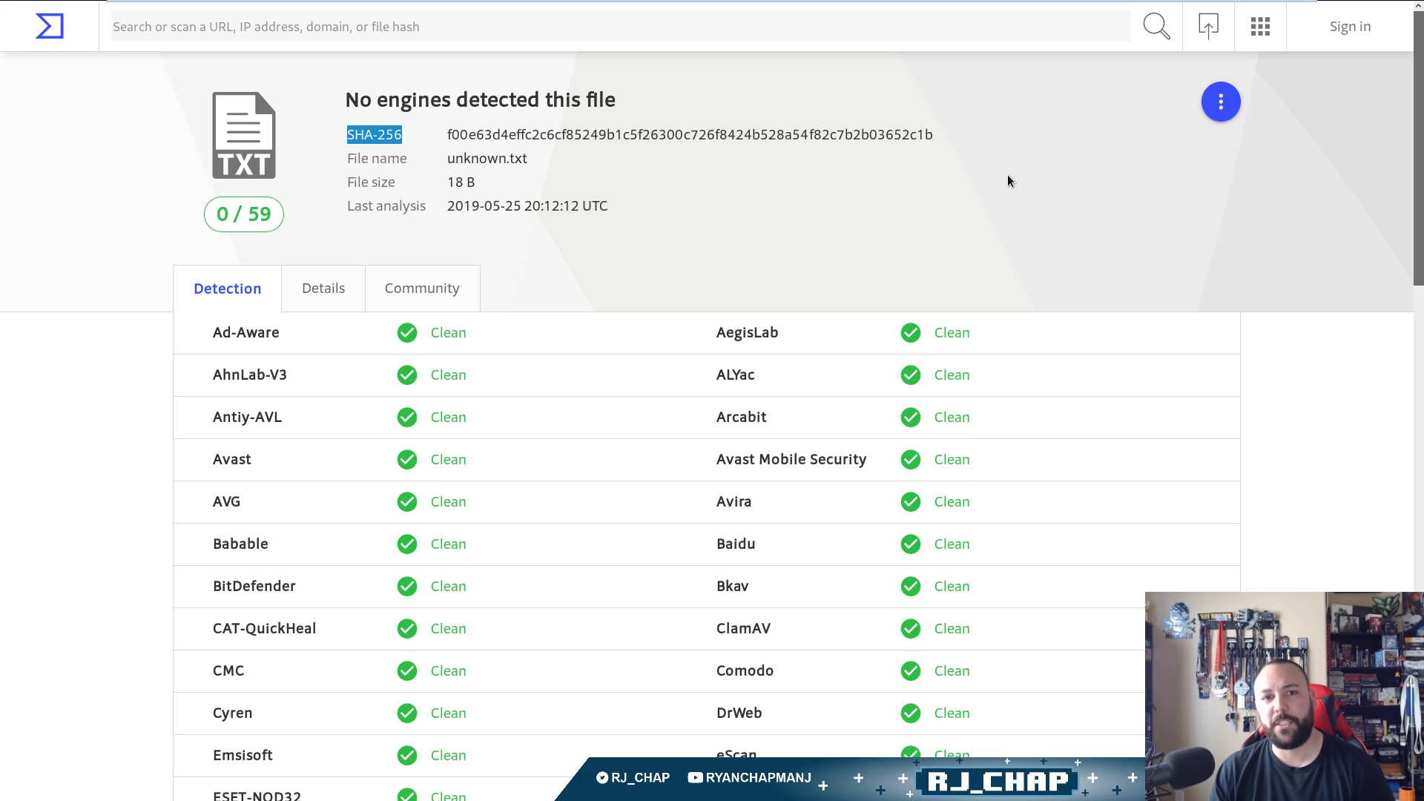
pyautogui.doubleClick(602, 135)
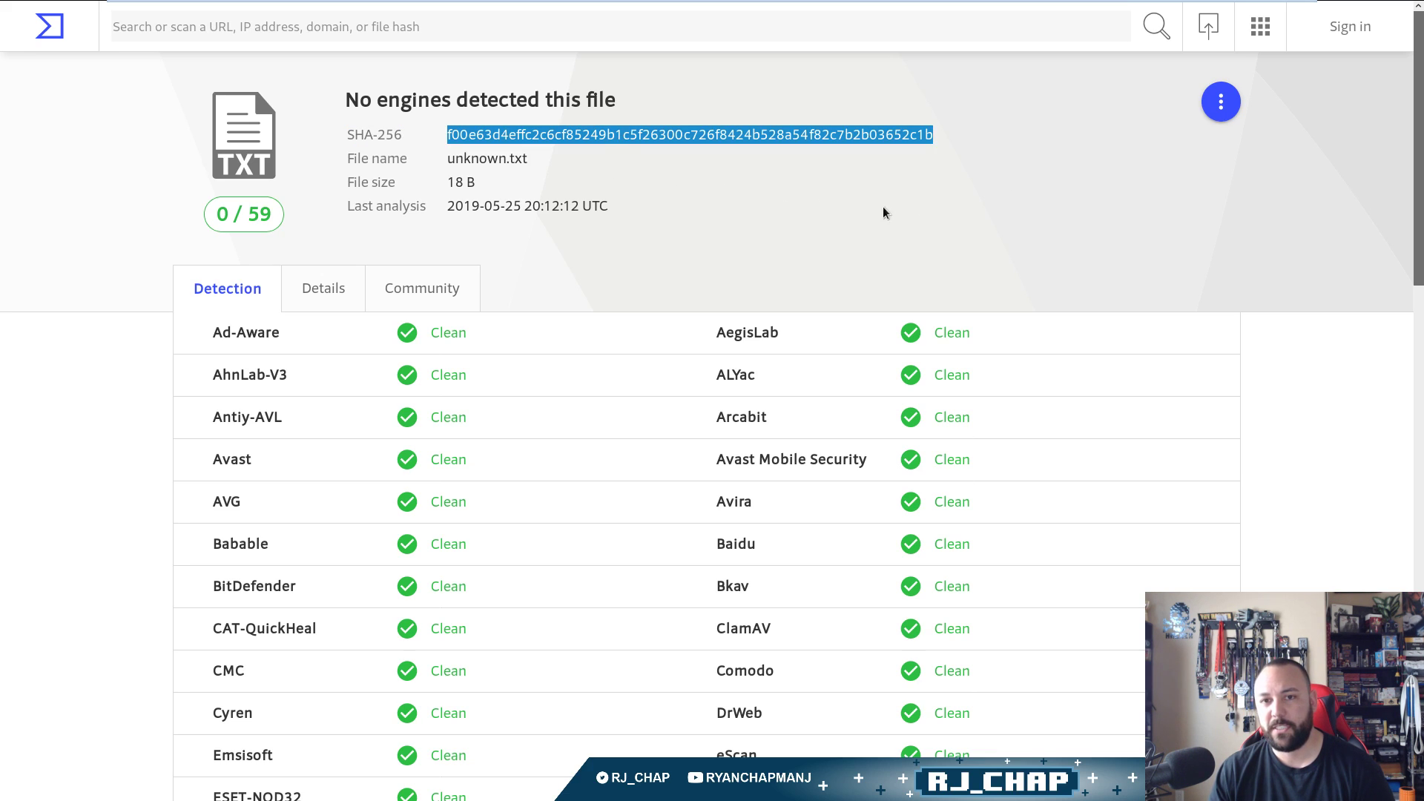
pyautogui.moveTo(549, 163); pyautogui.dragTo(446, 166)
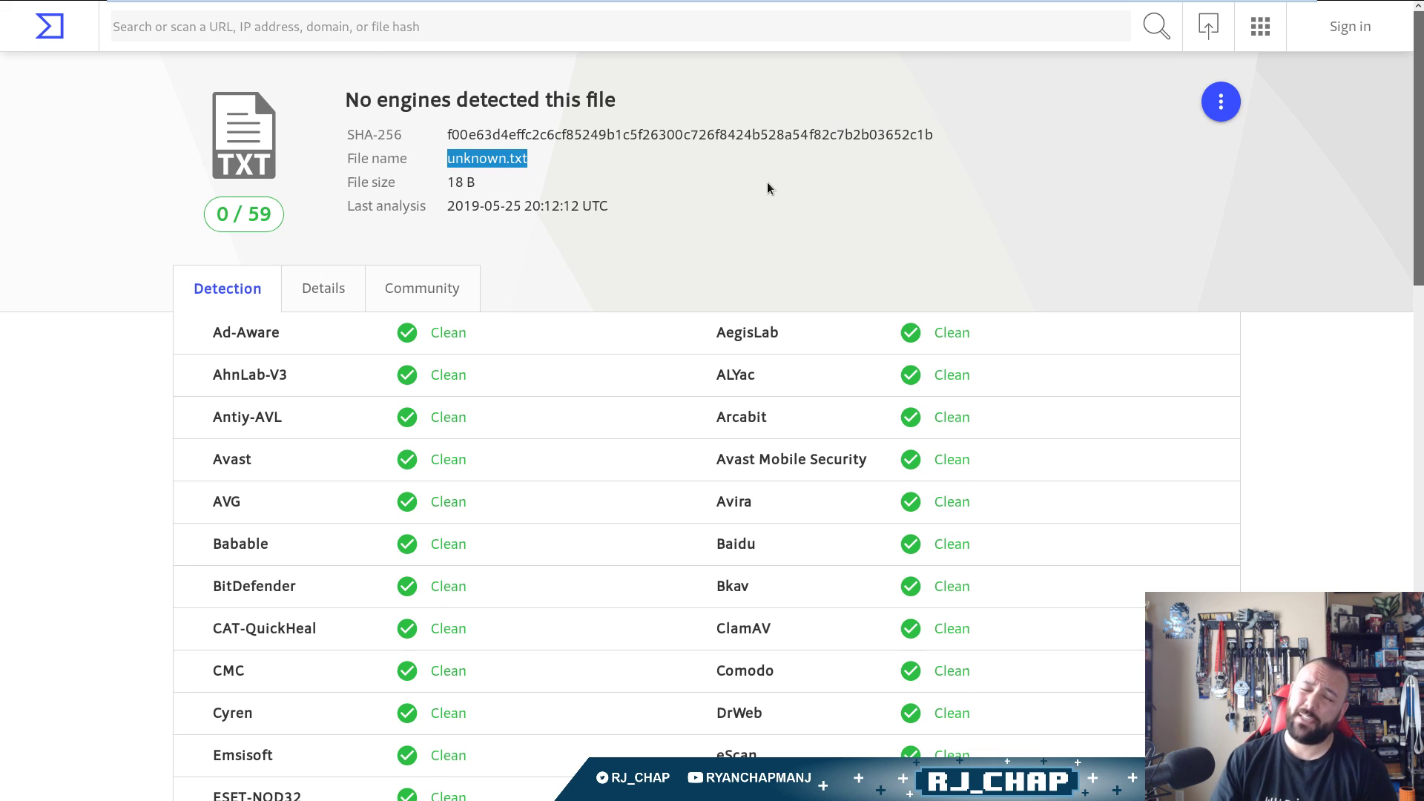
pyautogui.click(532, 157)
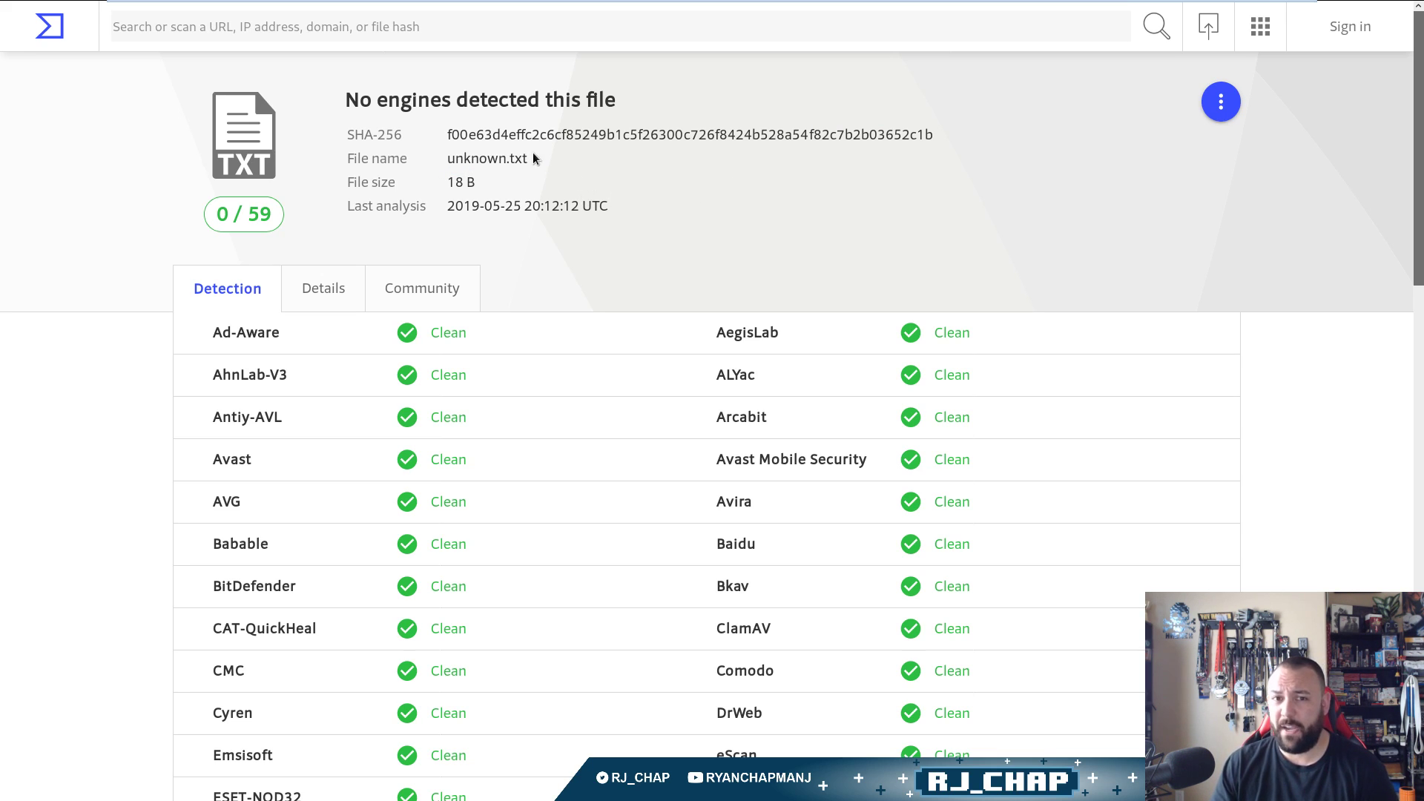
pyautogui.moveTo(495, 157); pyautogui.dragTo(446, 159)
pyautogui.click(642, 177)
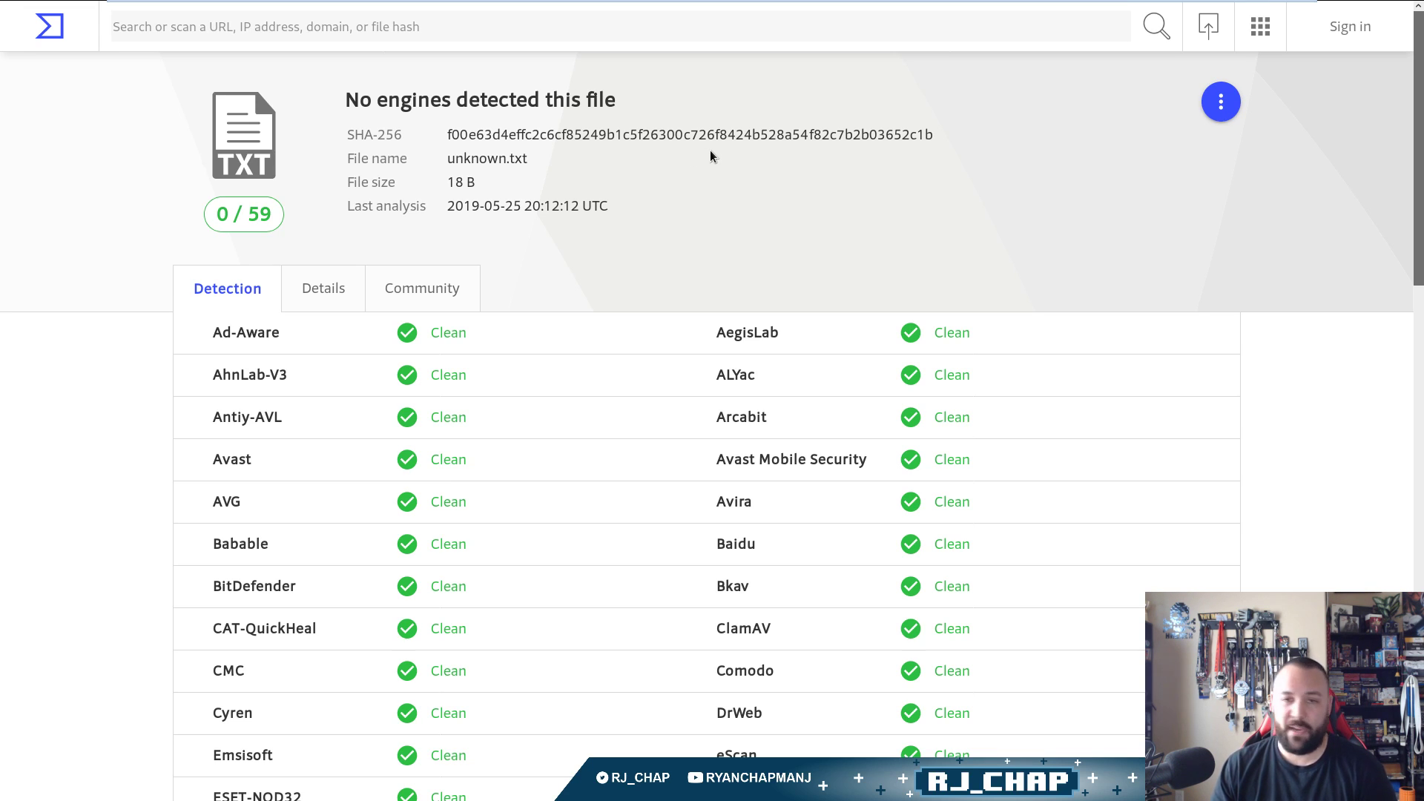
pyautogui.doubleClick(743, 131)
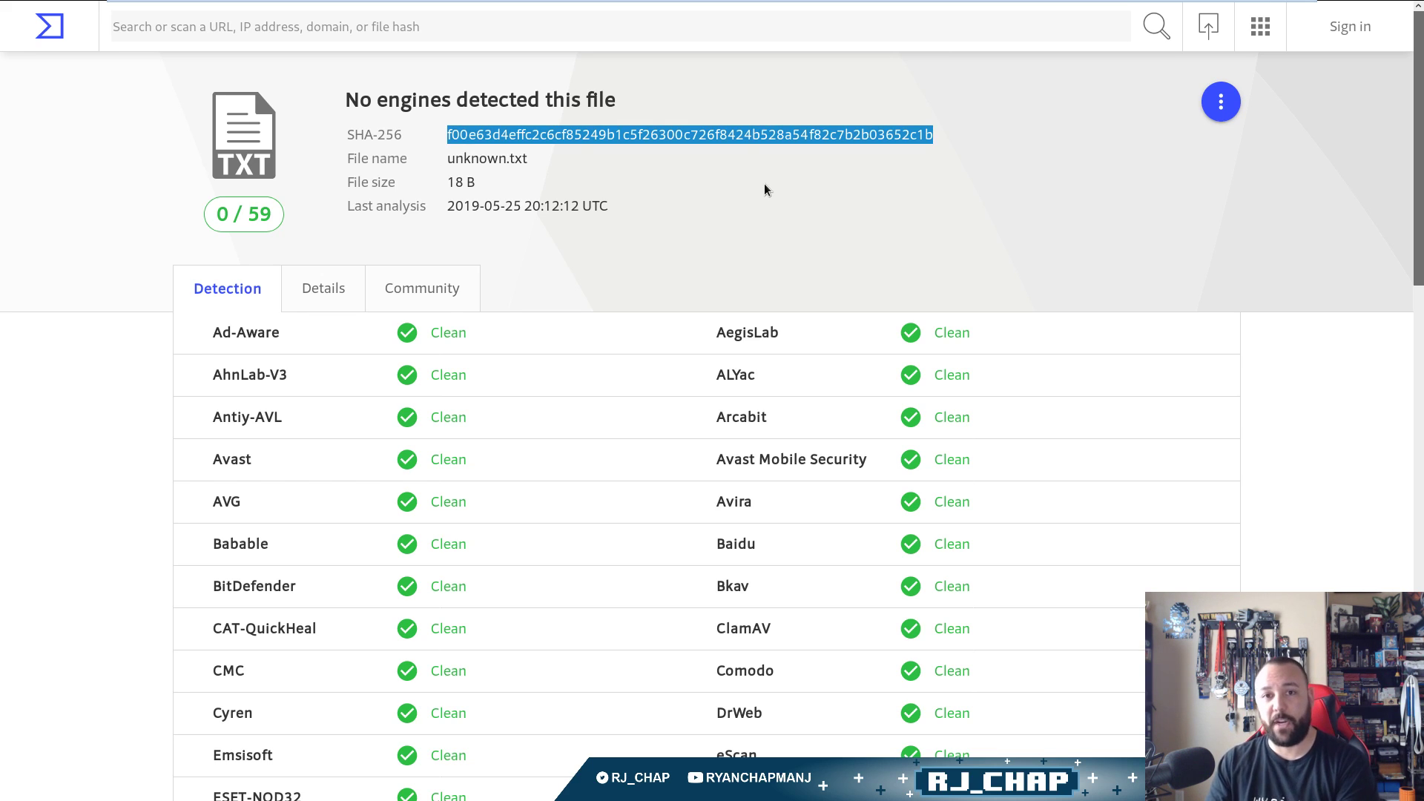
pyautogui.click(764, 186)
pyautogui.doubleClick(752, 136)
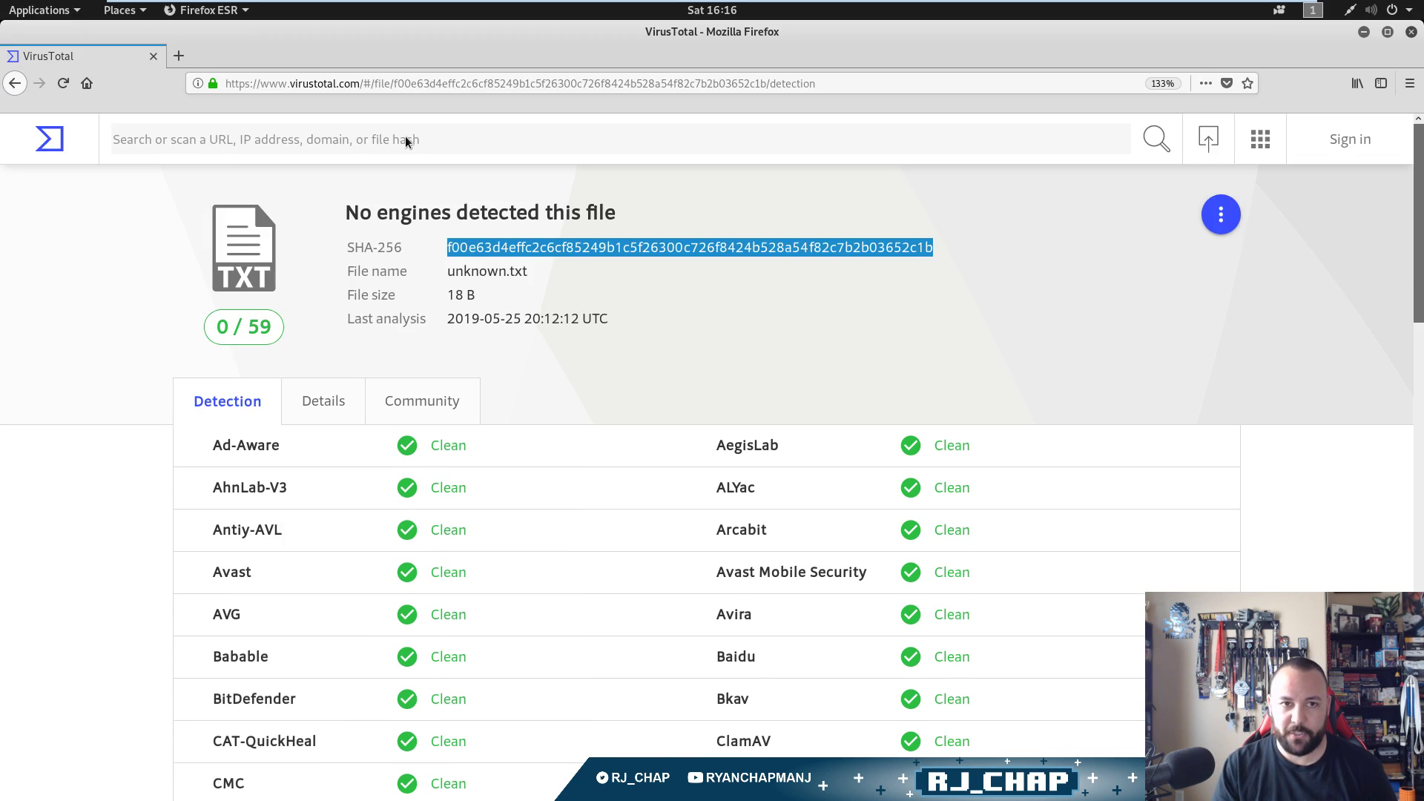
# - Leave full screen, open virustotal.com in a new browser tab and make the home page's Search field ready for a file hash
pyautogui.hotkey('ctrl', 't')
pyautogui.write('virustotal.com/')
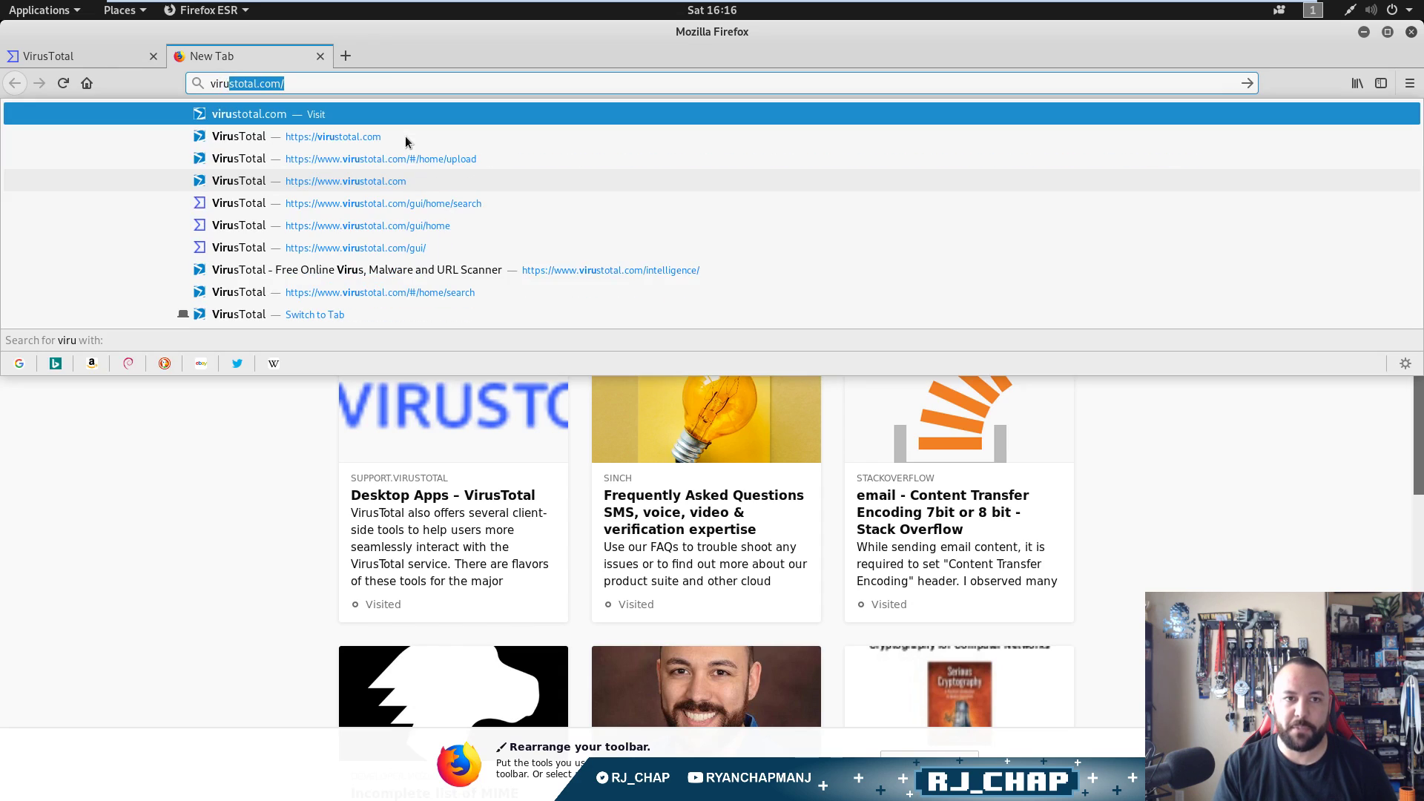
pyautogui.press('Return')
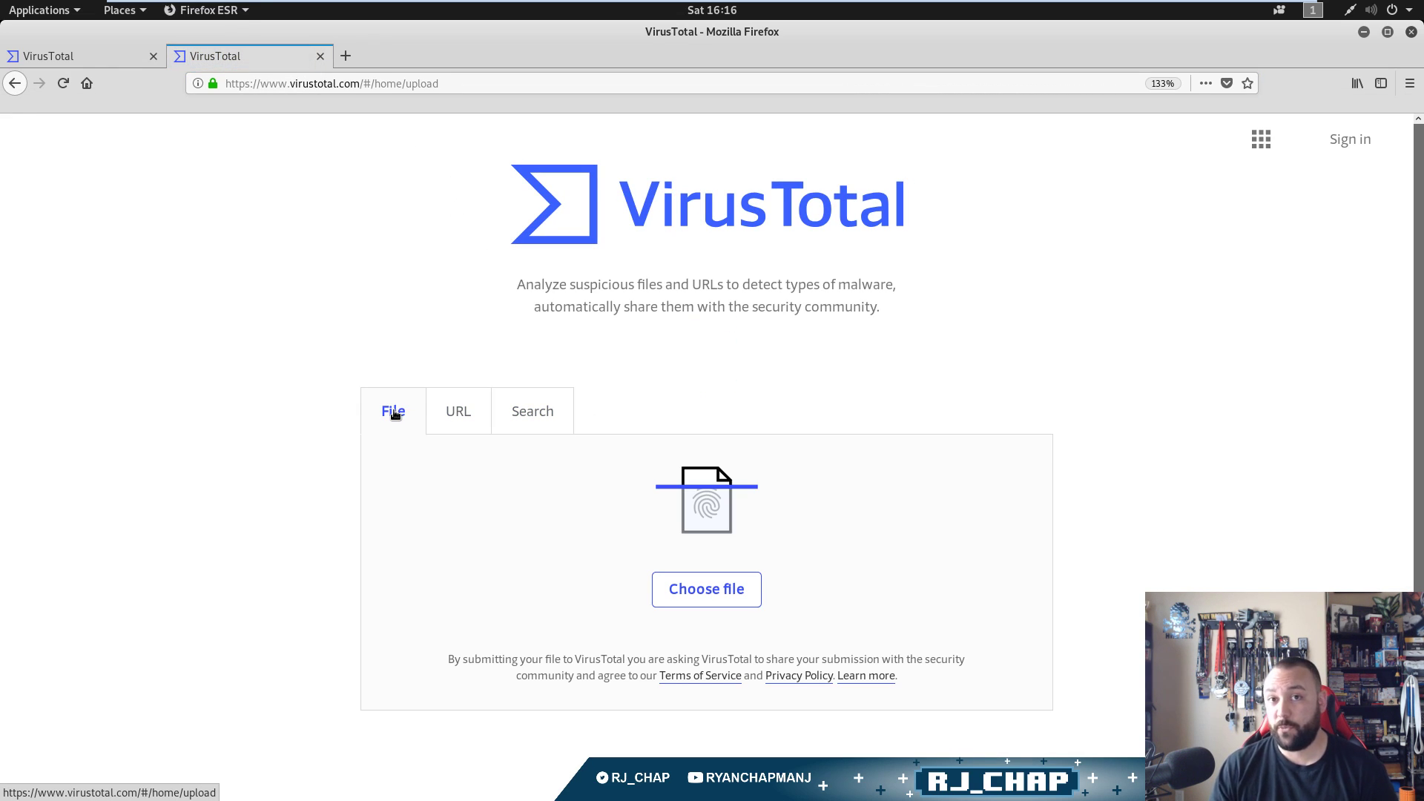
pyautogui.click(541, 421)
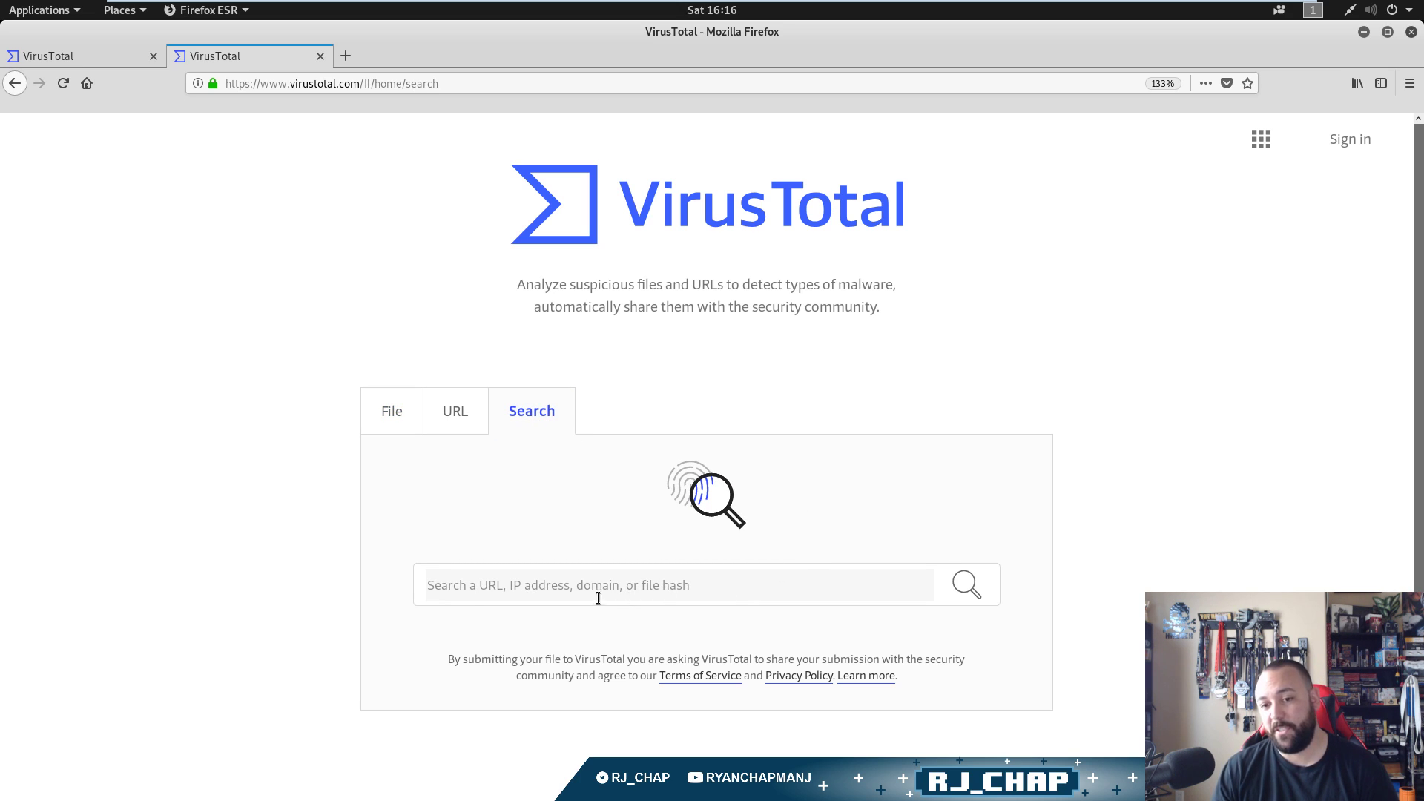
pyautogui.click(761, 583)
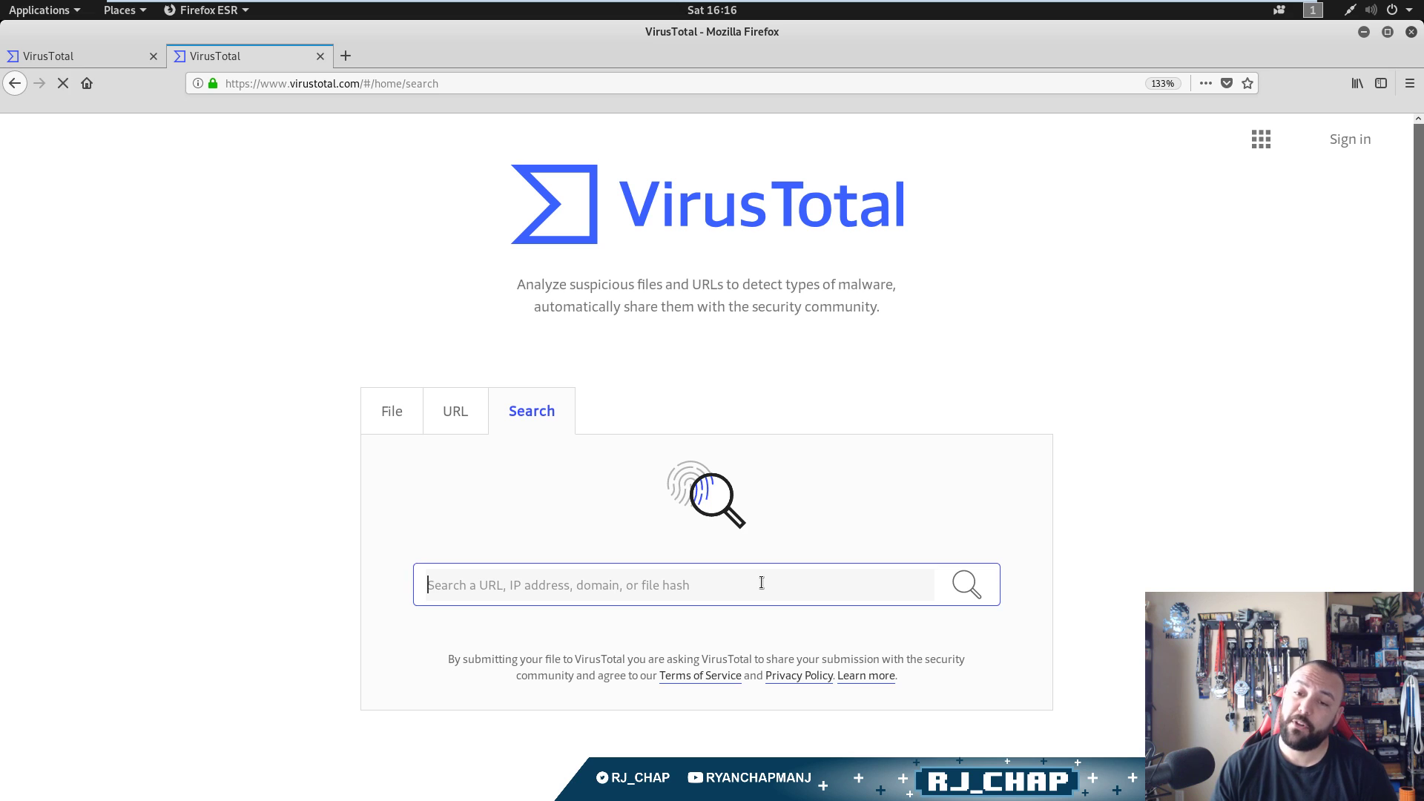
# - Return to the browser tab with the unknown.txt report and highlight its File name entry
pyautogui.click(107, 56)
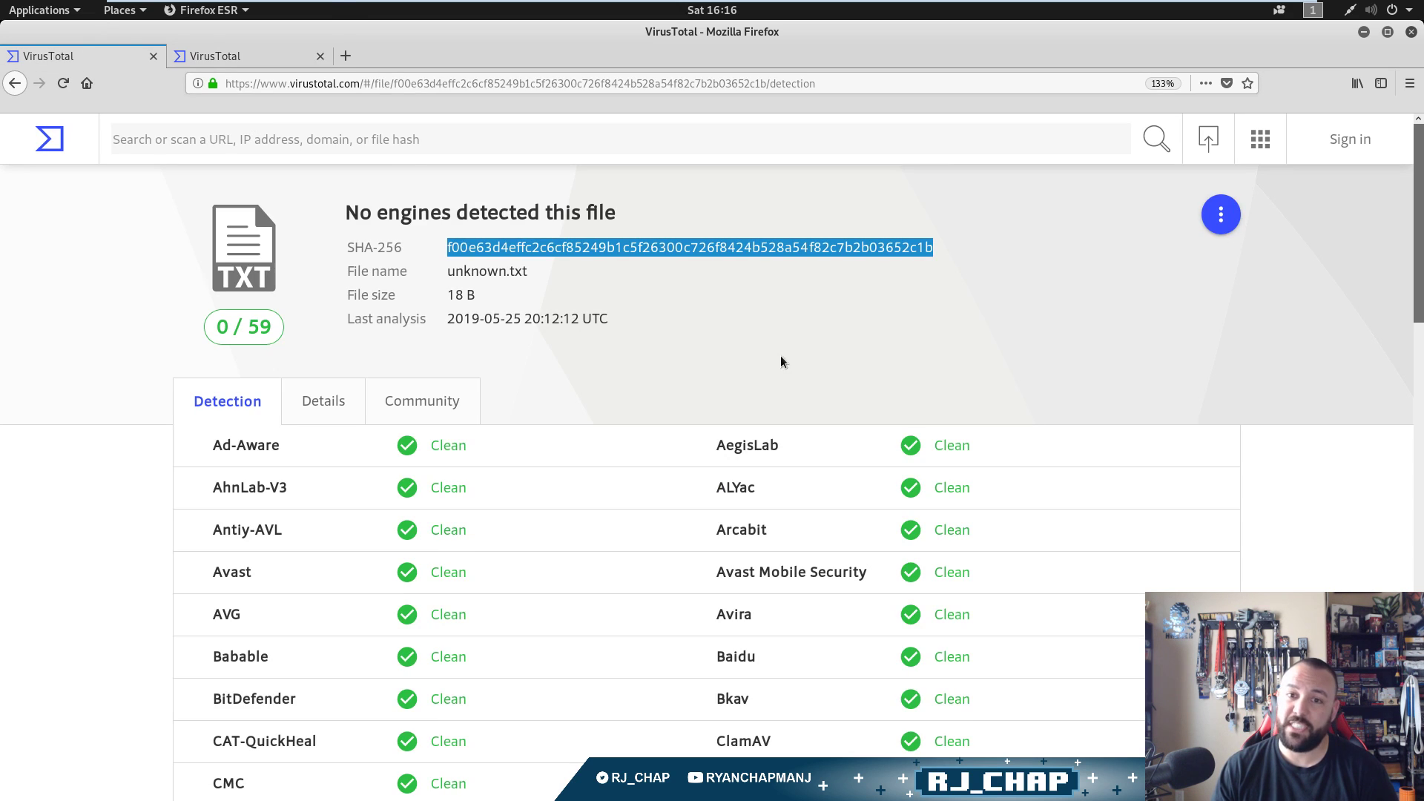
pyautogui.click(758, 331)
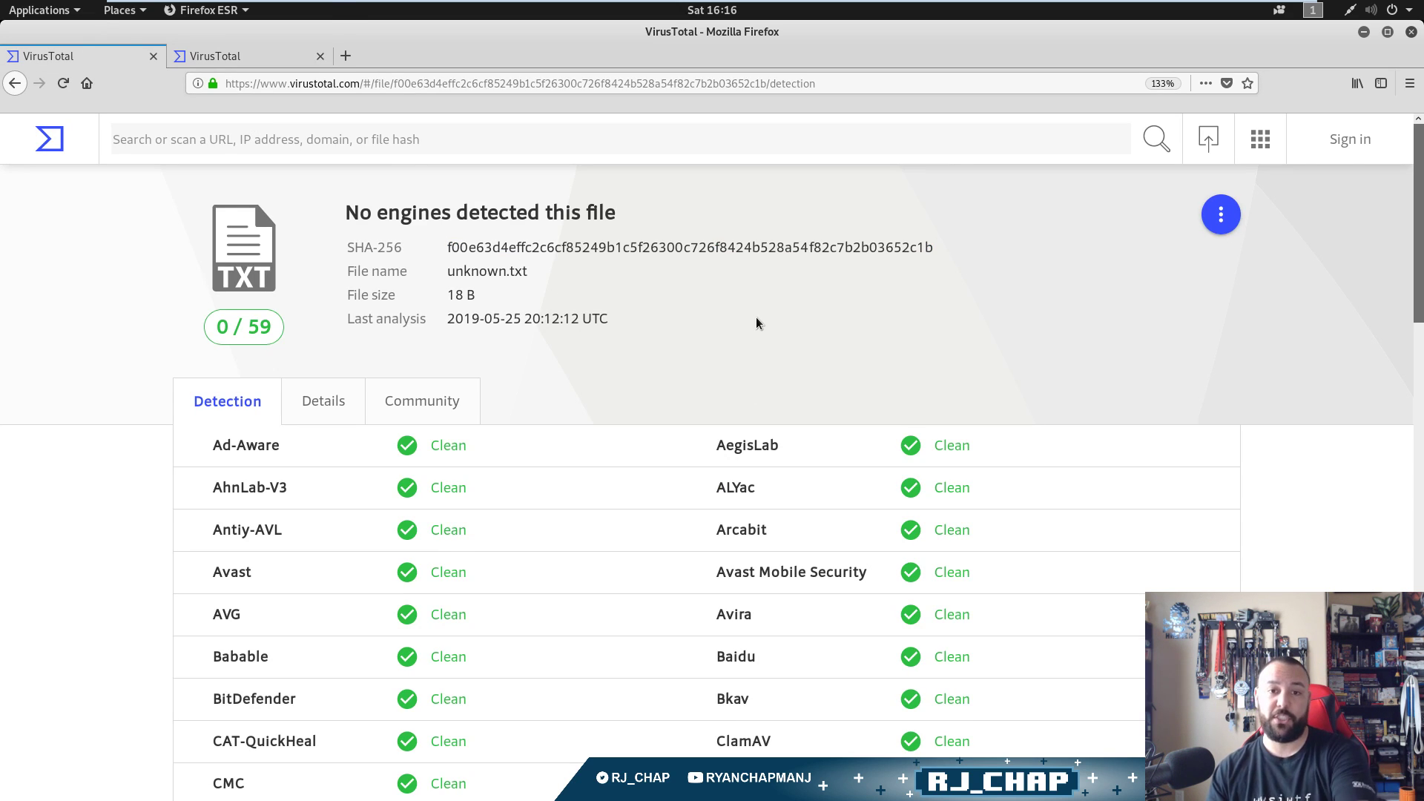
pyautogui.moveTo(554, 269); pyautogui.dragTo(345, 273)
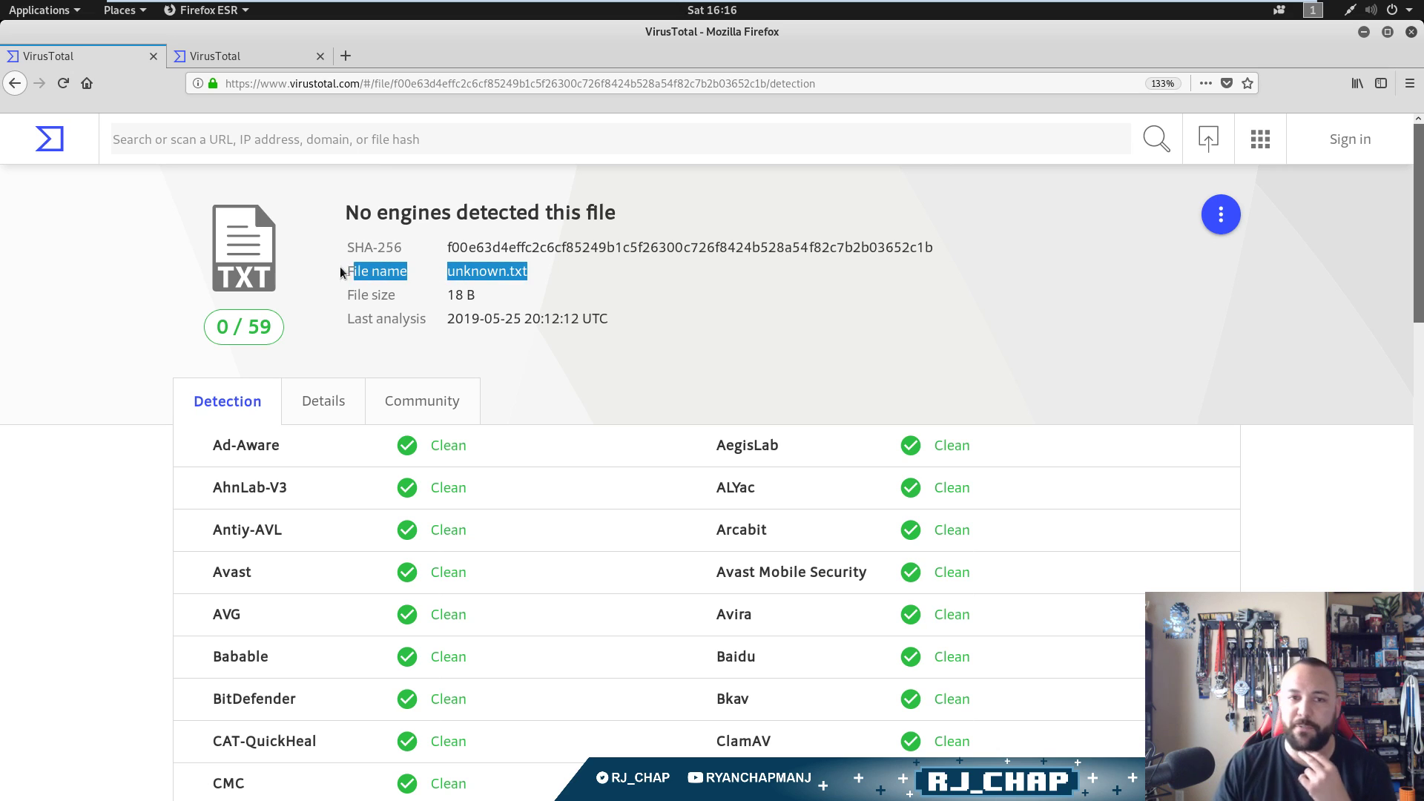
pyautogui.click(550, 274)
pyautogui.moveTo(553, 276); pyautogui.dragTo(450, 269)
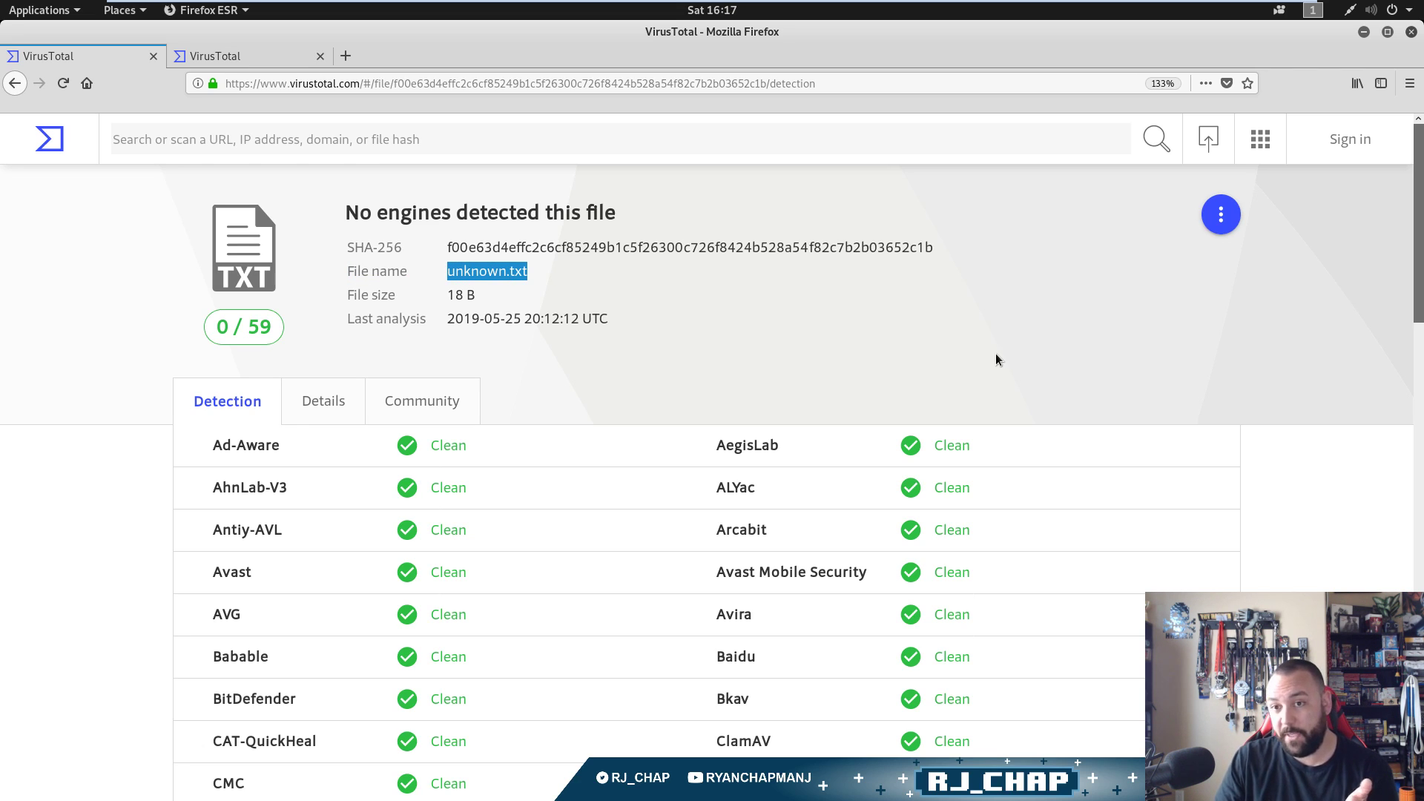
pyautogui.click(660, 301)
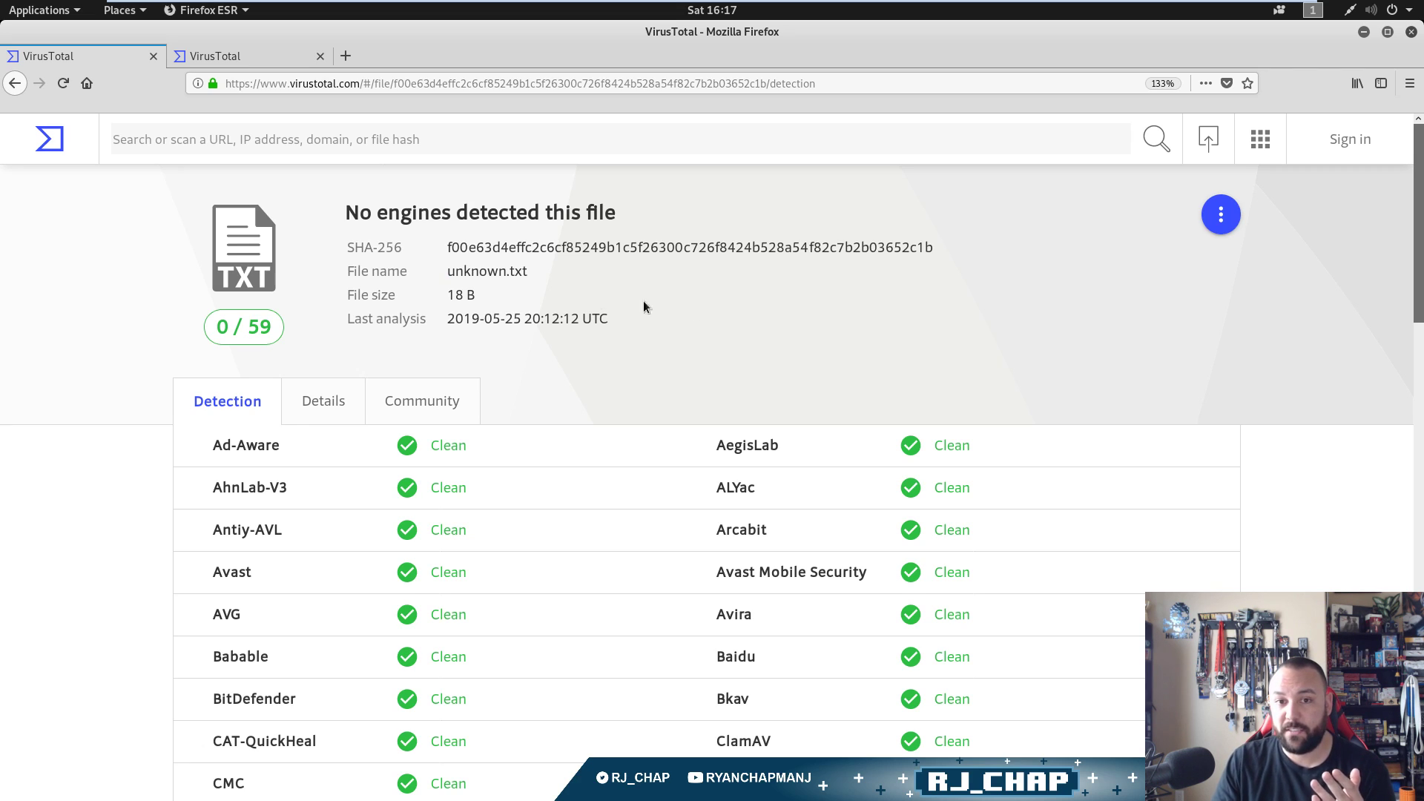
pyautogui.moveTo(540, 273); pyautogui.dragTo(442, 269)
pyautogui.click(866, 326)
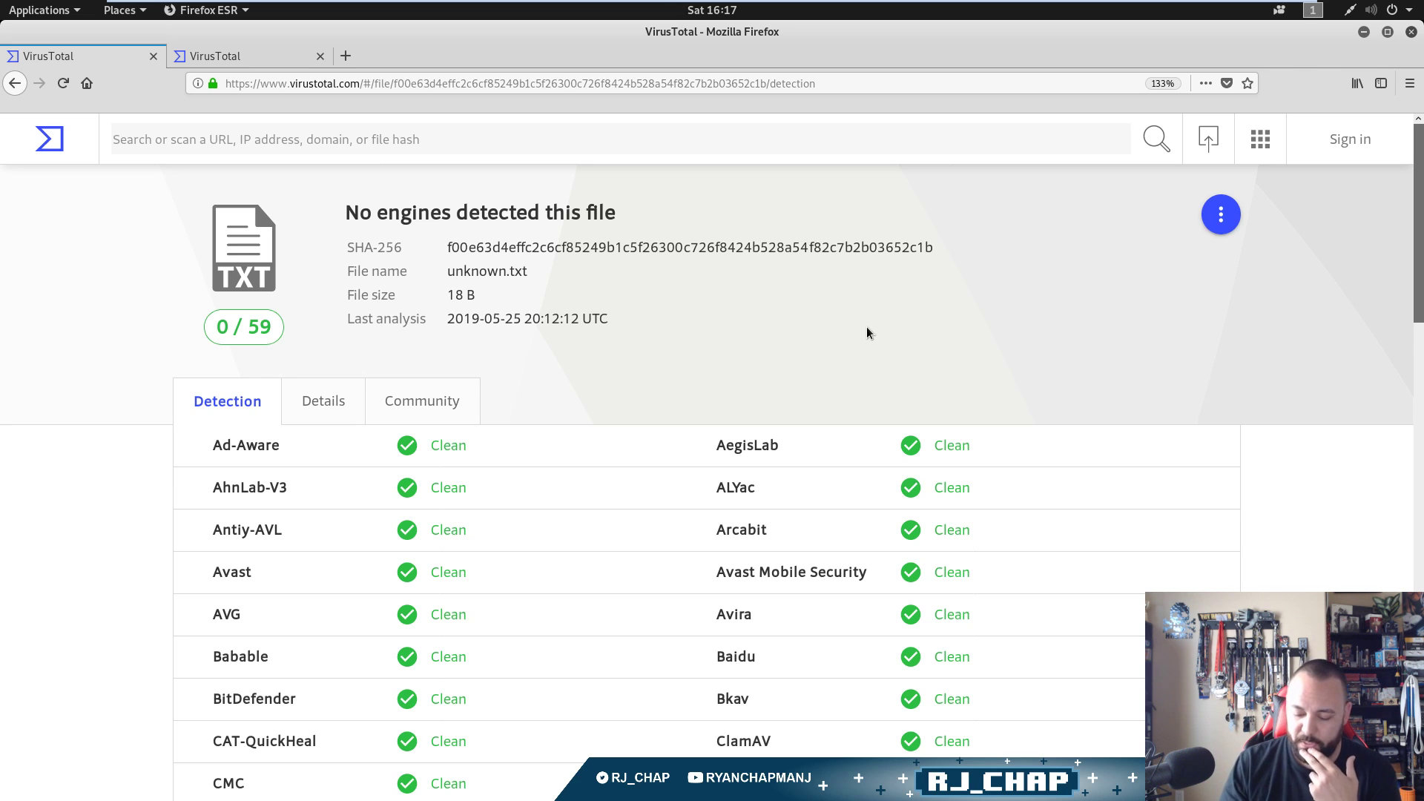
# - Put the report back in full screen and highlight the File size and Last analysis entries
pyautogui.press('F11')
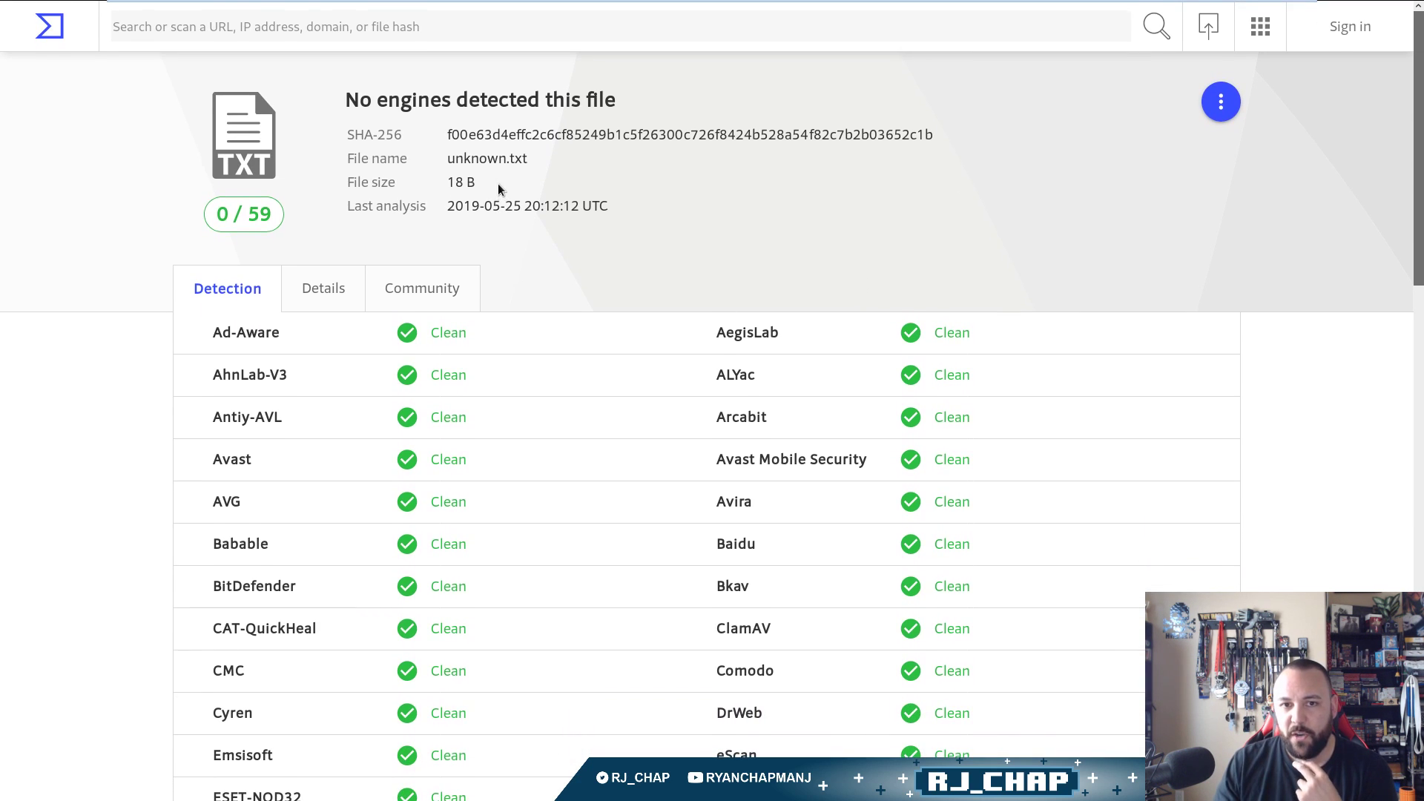
pyautogui.moveTo(476, 181); pyautogui.dragTo(335, 186)
pyautogui.click(713, 215)
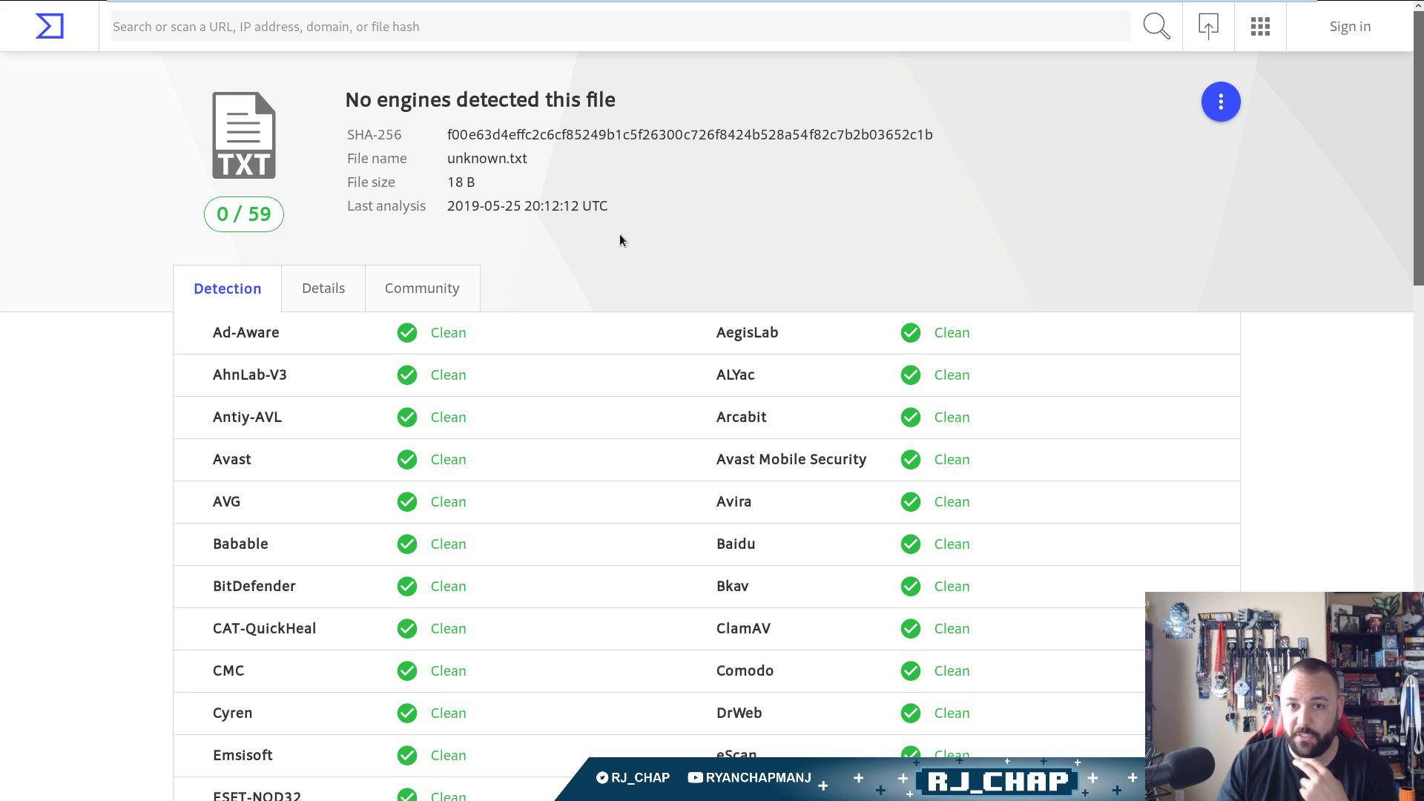
pyautogui.moveTo(621, 211); pyautogui.dragTo(345, 206)
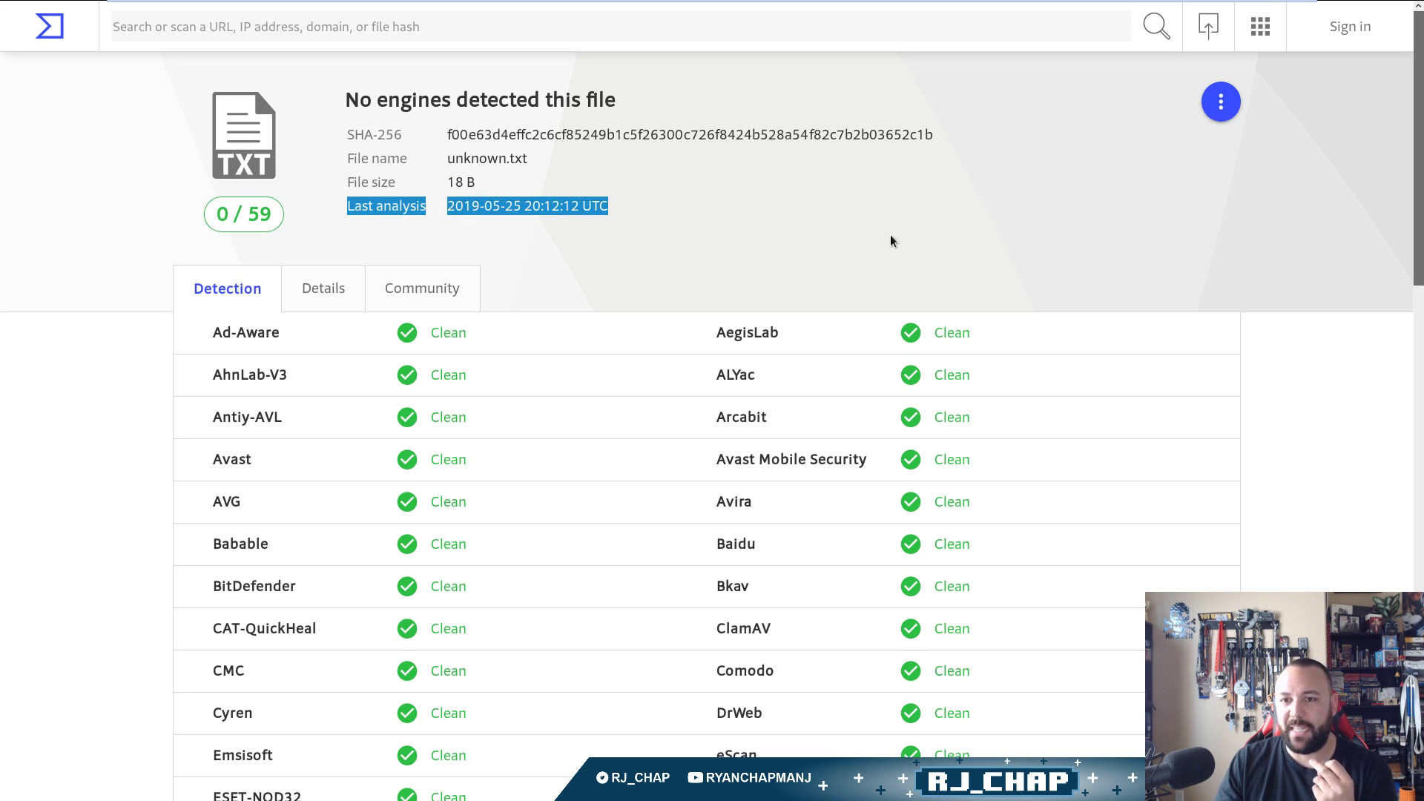
pyautogui.click(976, 252)
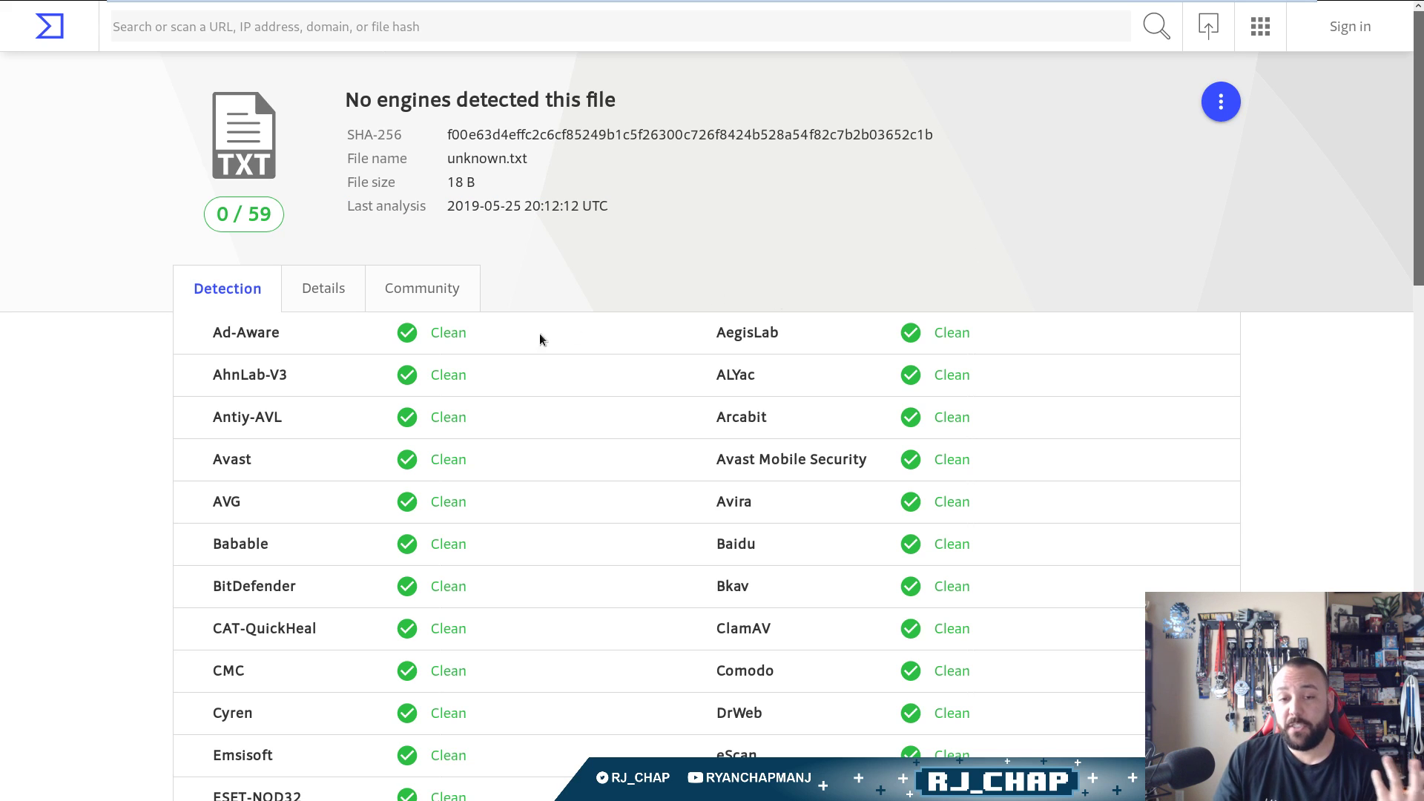
# - Examine the antivirus engine verdicts throughout the unknown.txt report's detection results, including the engines unable to process the file type
pyautogui.scroll(-10, 1364, 439)
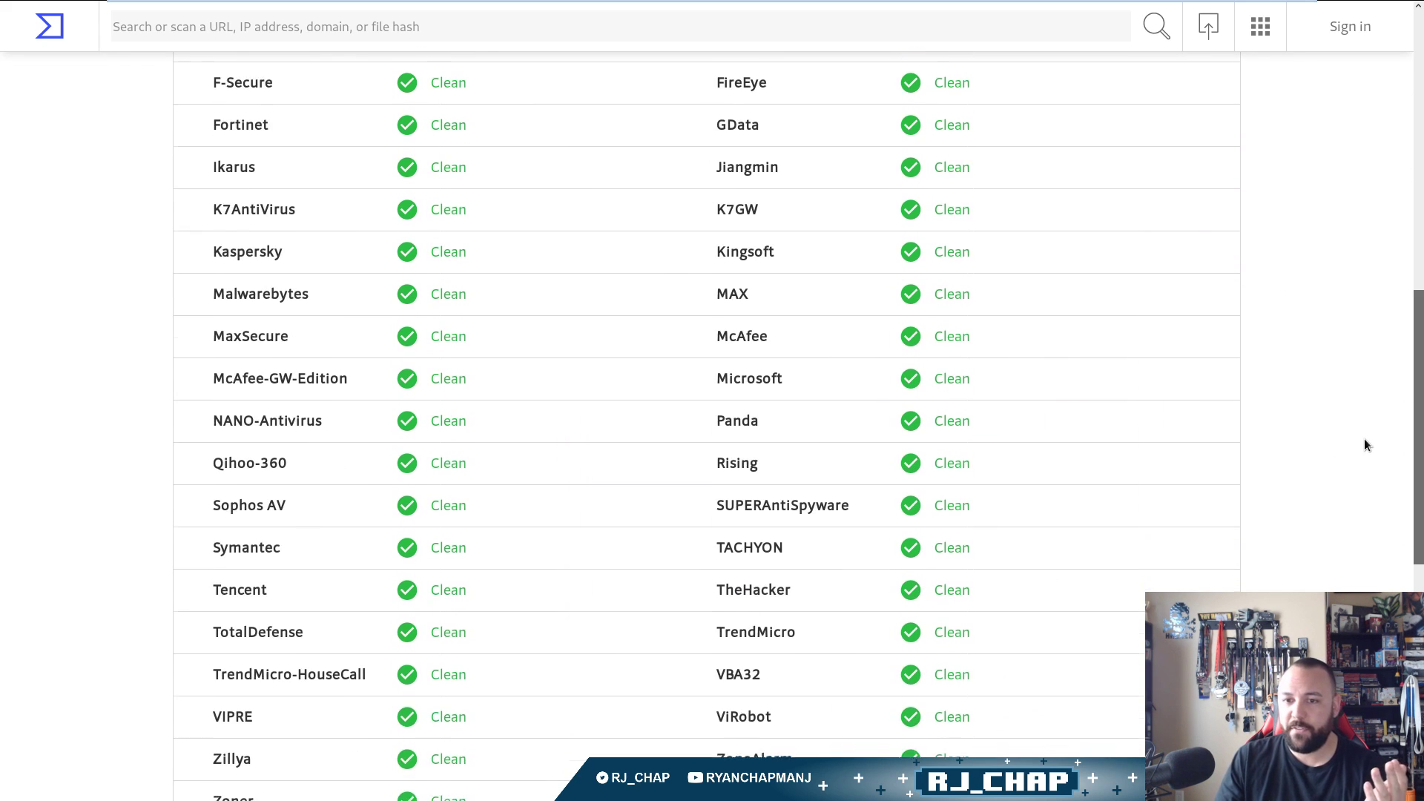
pyautogui.scroll(-3, 1363, 438)
pyautogui.scroll(-3, 1363, 438)
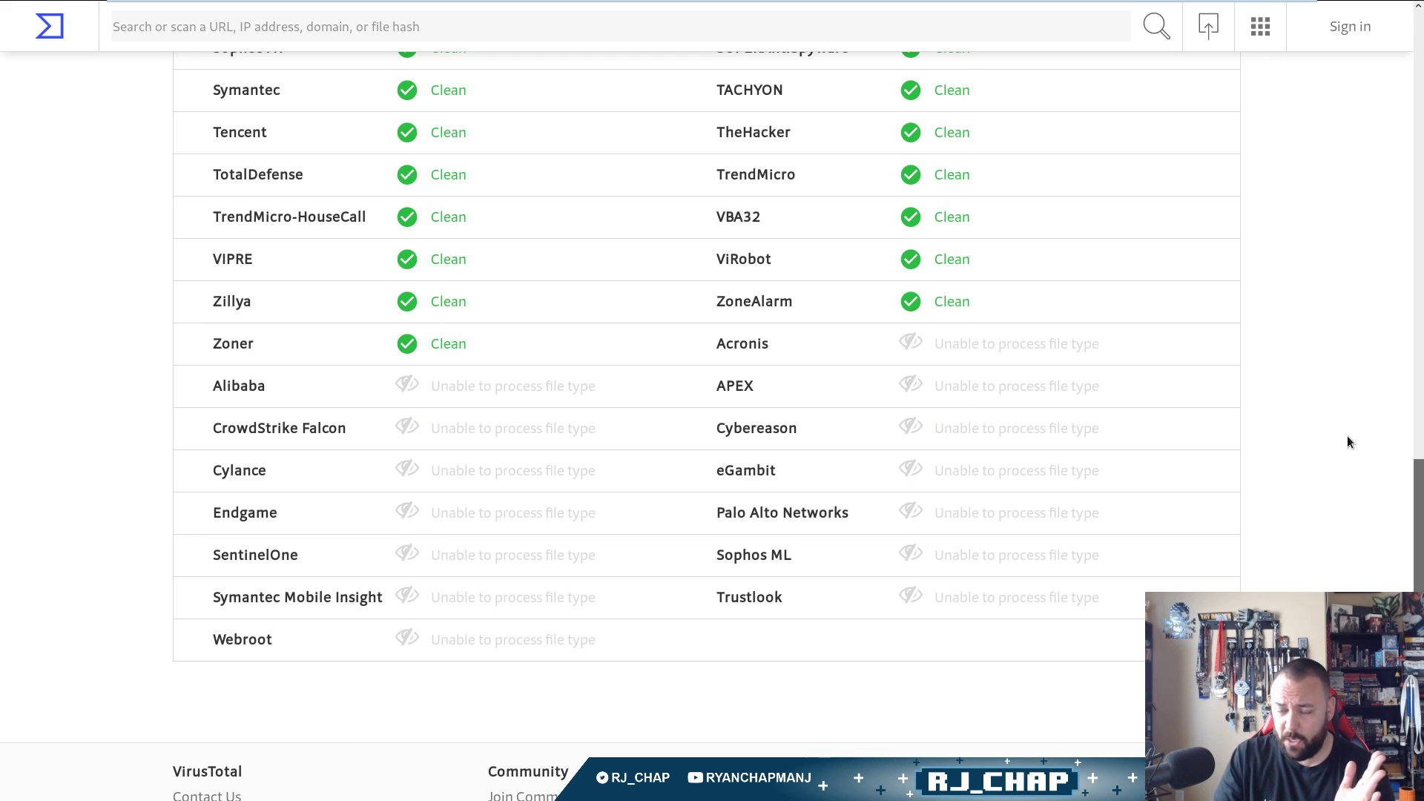
pyautogui.scroll(2, 1347, 435)
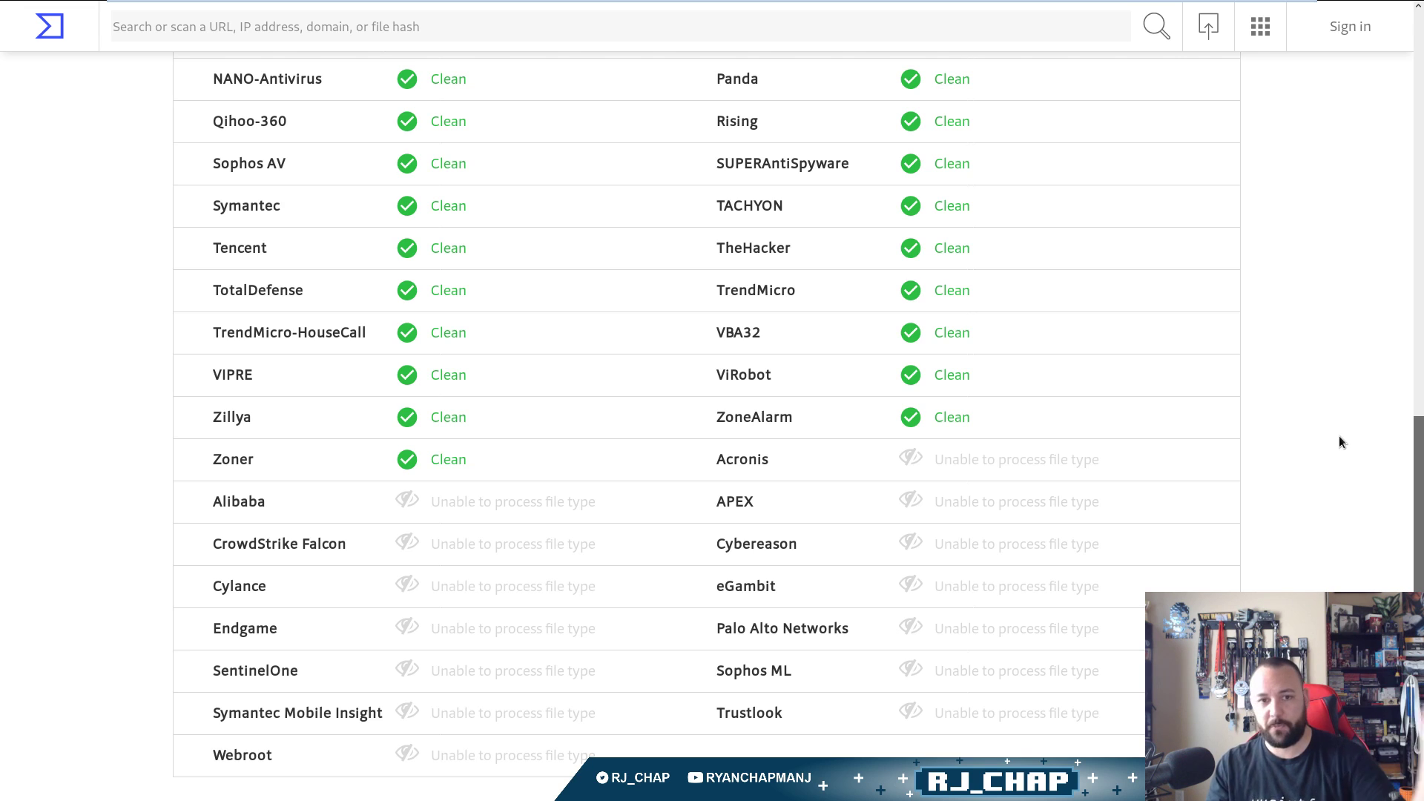
pyautogui.scroll(10, 1339, 437)
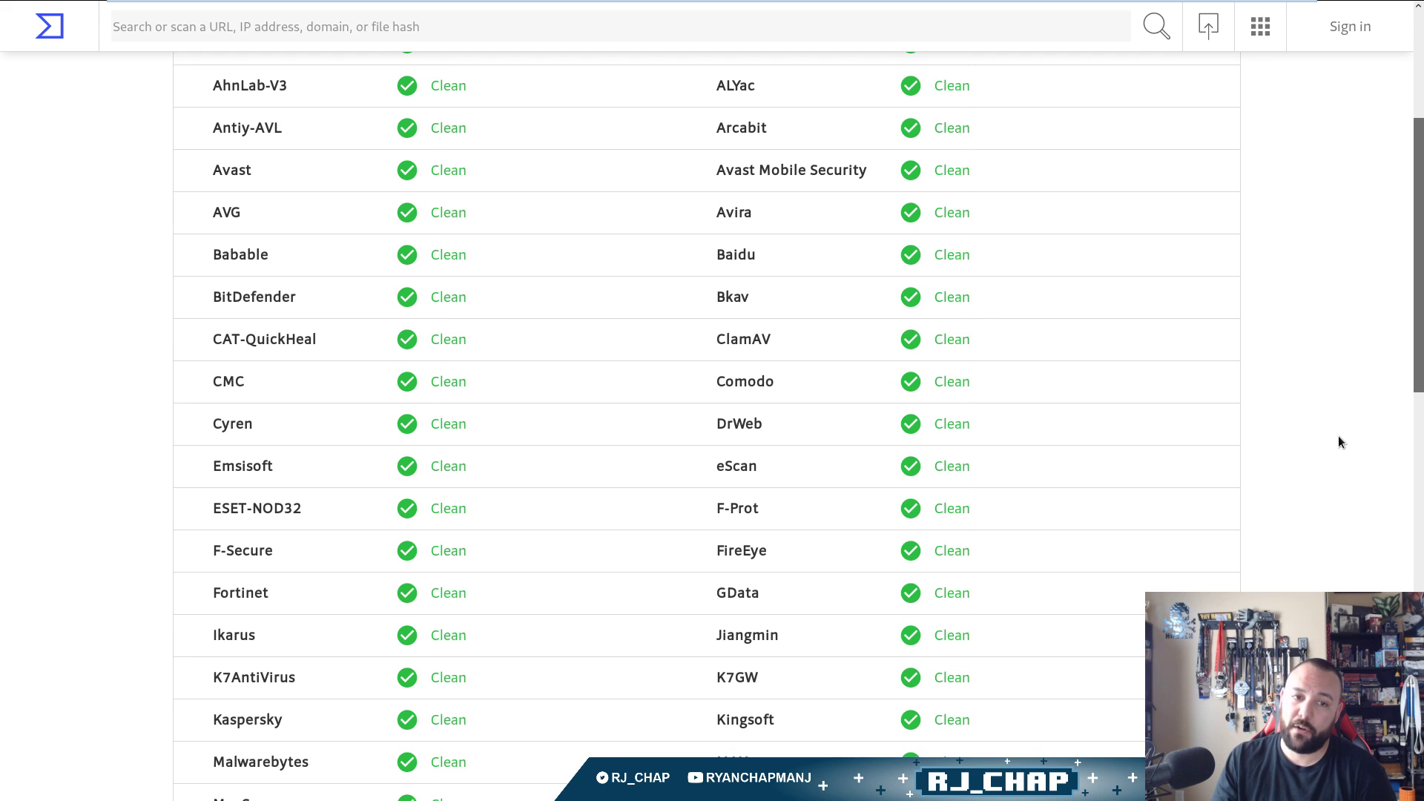
pyautogui.scroll(-1, 1338, 442)
pyautogui.scroll(3, 1339, 442)
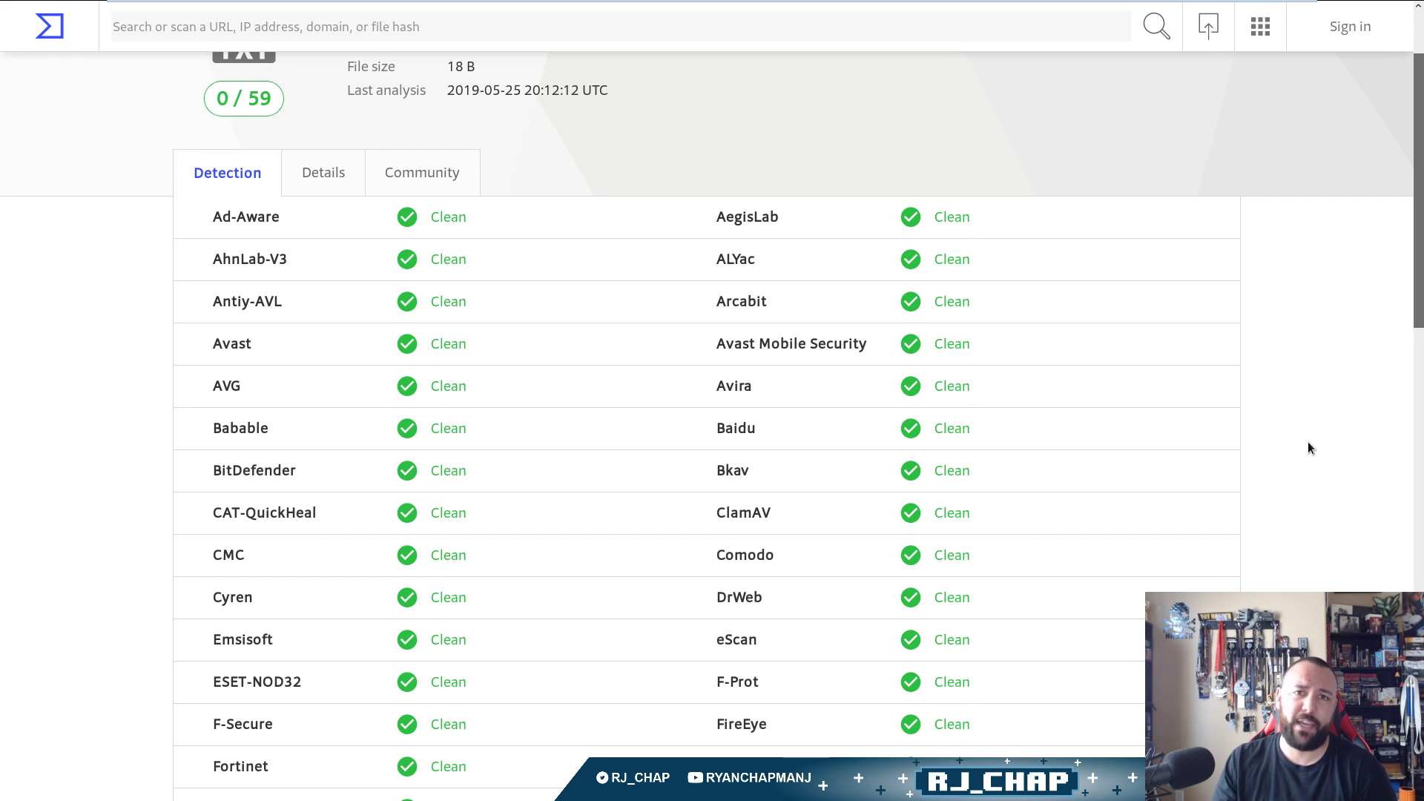
pyautogui.scroll(-3, 1309, 445)
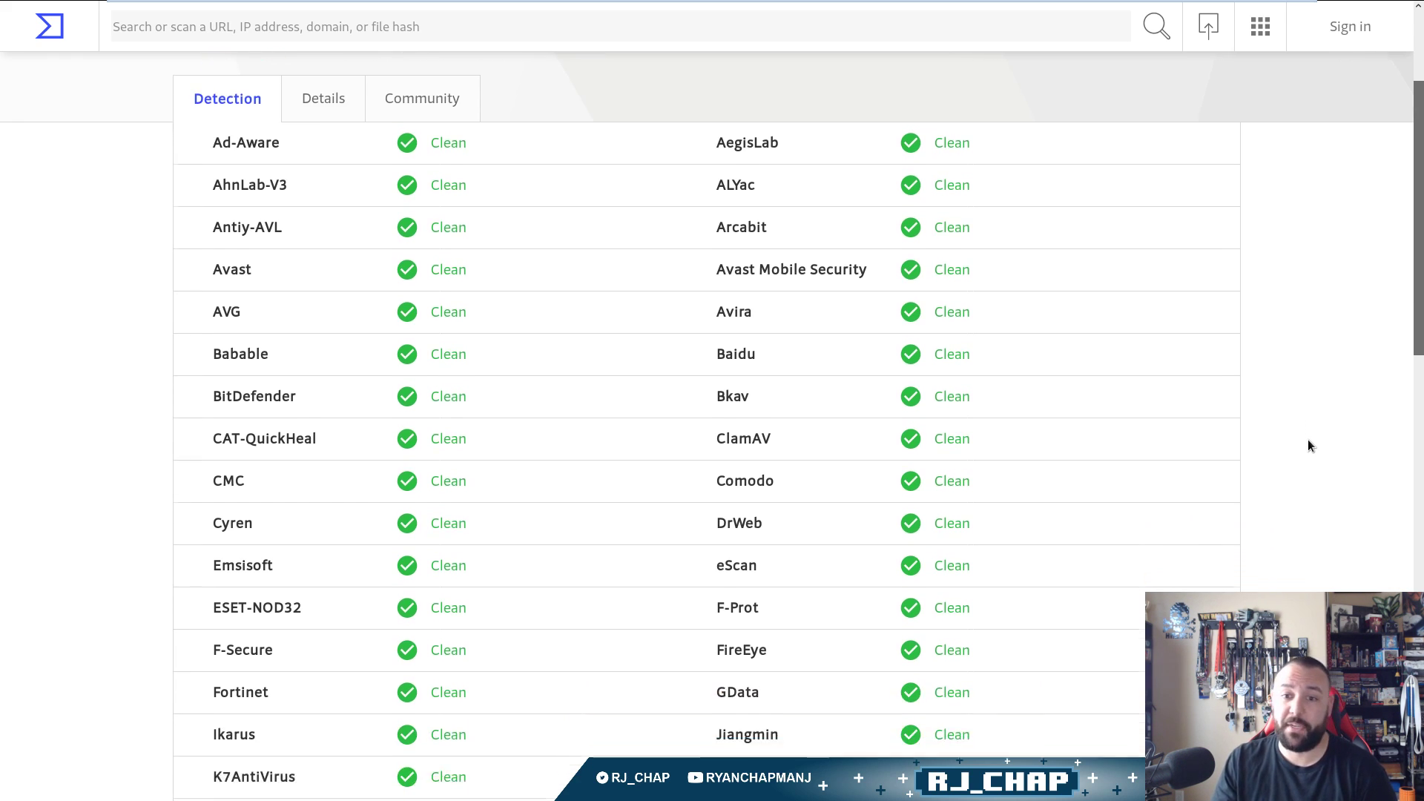
pyautogui.scroll(-4, 1308, 444)
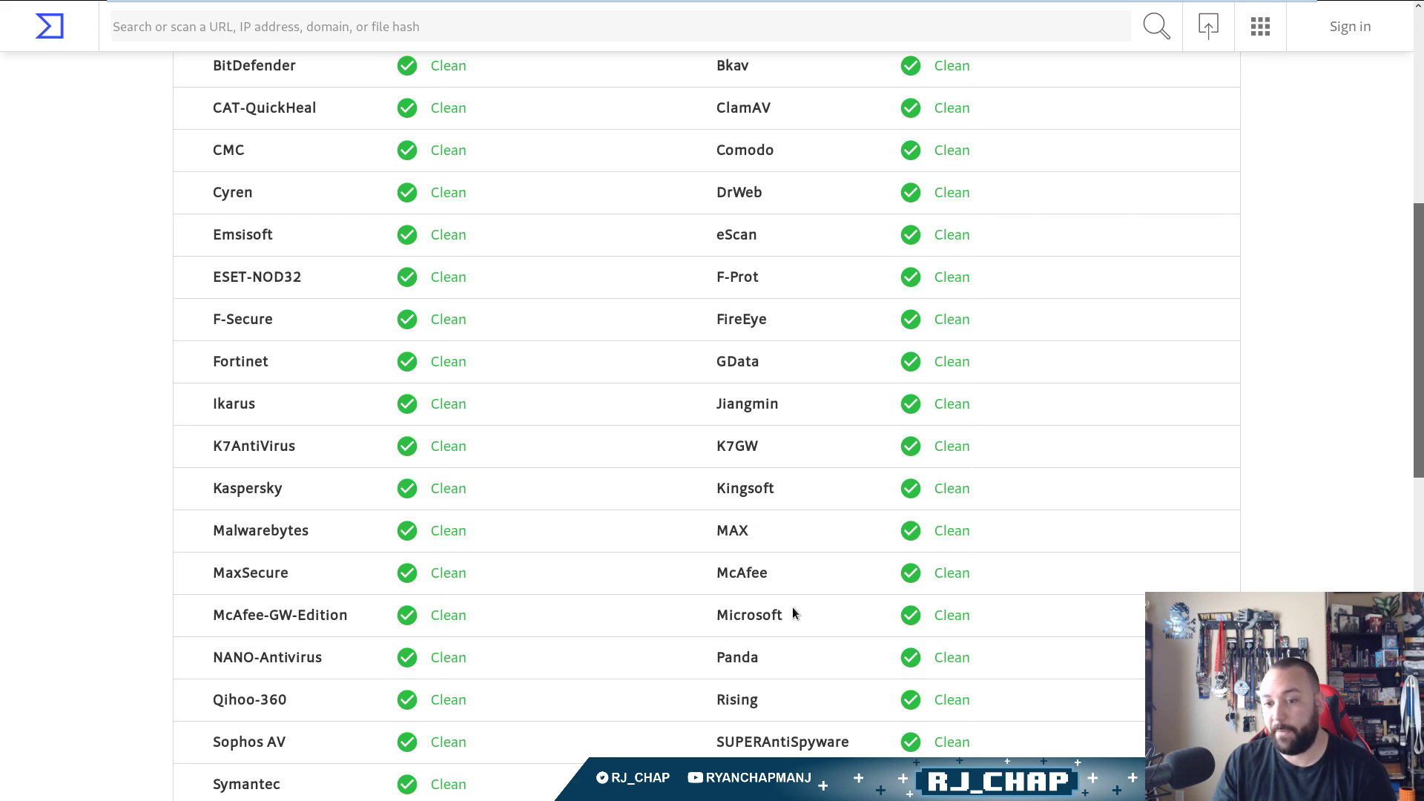
# - Highlight the Cylance engine name among the entries marked unable to process file type, then clear the highlight
pyautogui.scroll(-2, 1053, 587)
pyautogui.scroll(-9, 1062, 581)
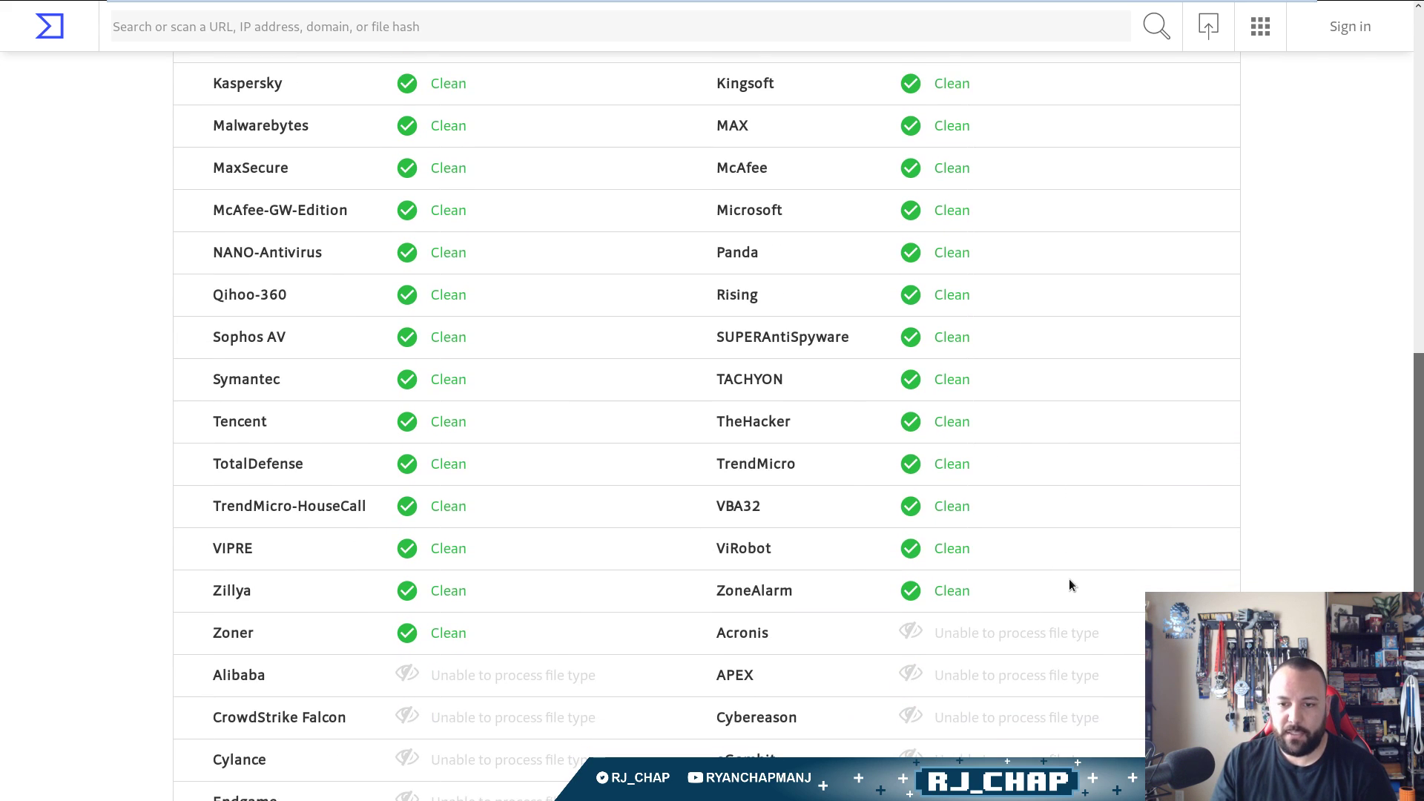
pyautogui.moveTo(281, 536); pyautogui.dragTo(210, 532)
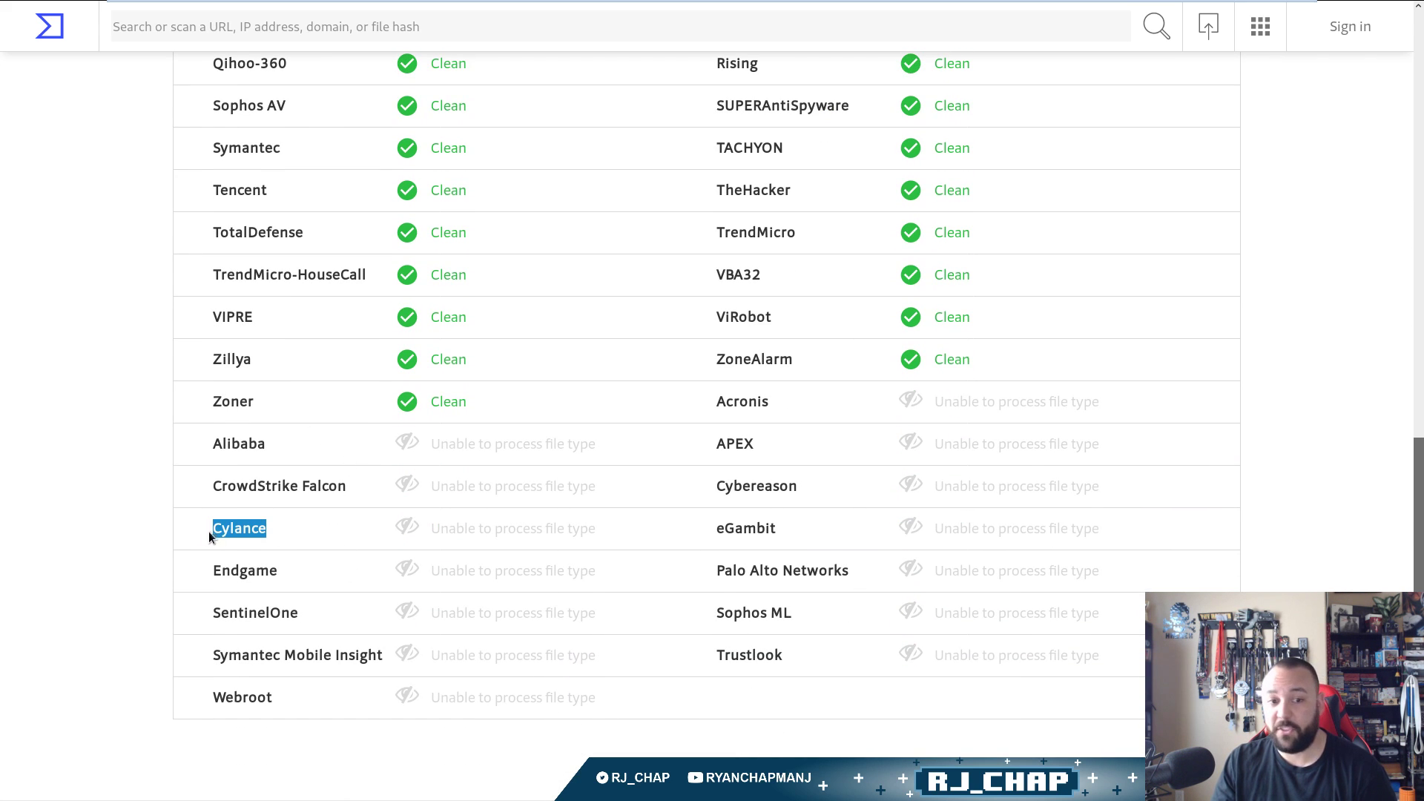
pyautogui.click(1261, 556)
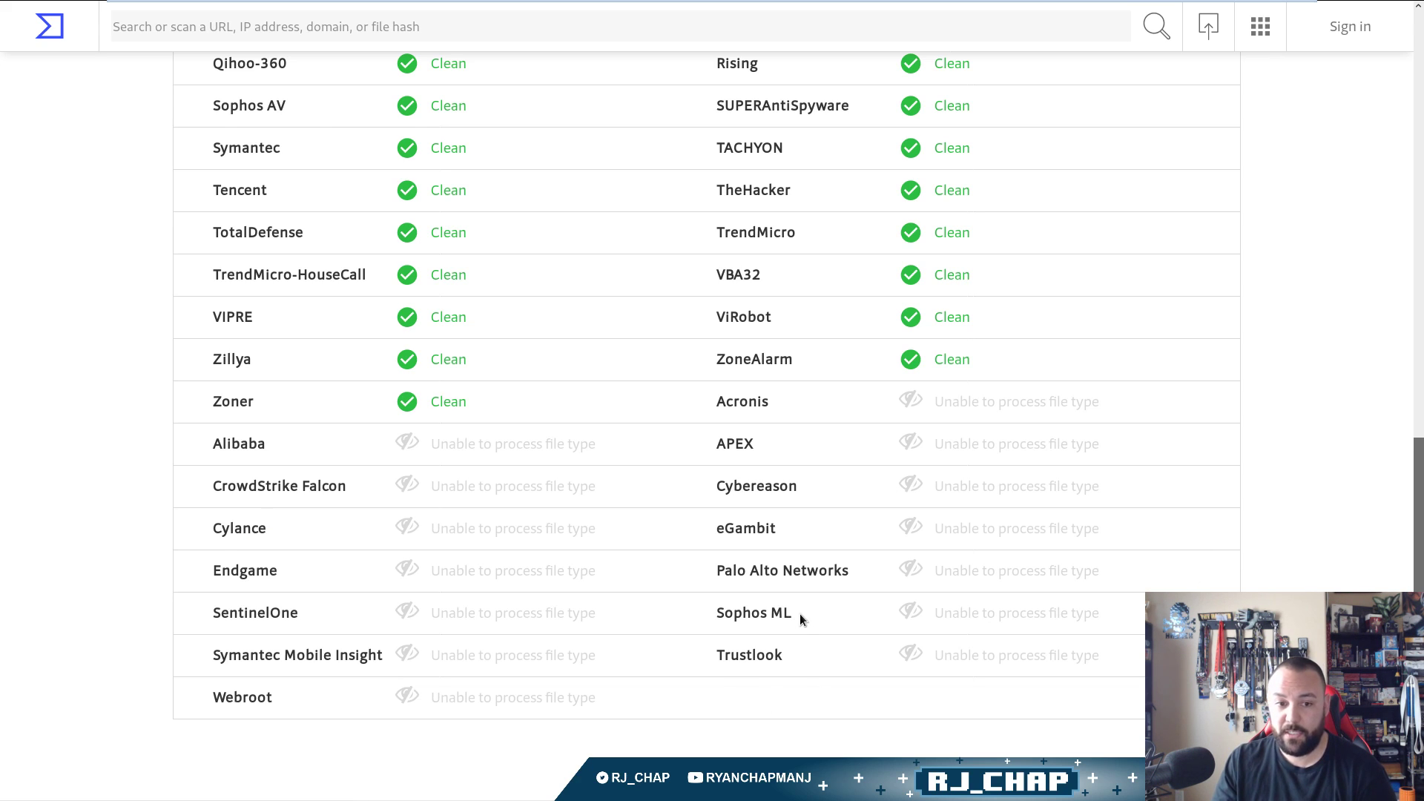
# - Open the report's file details and highlight the SHA-256, MD5 and SHA-1 hashes in turn
pyautogui.scroll(10, 712, 427)
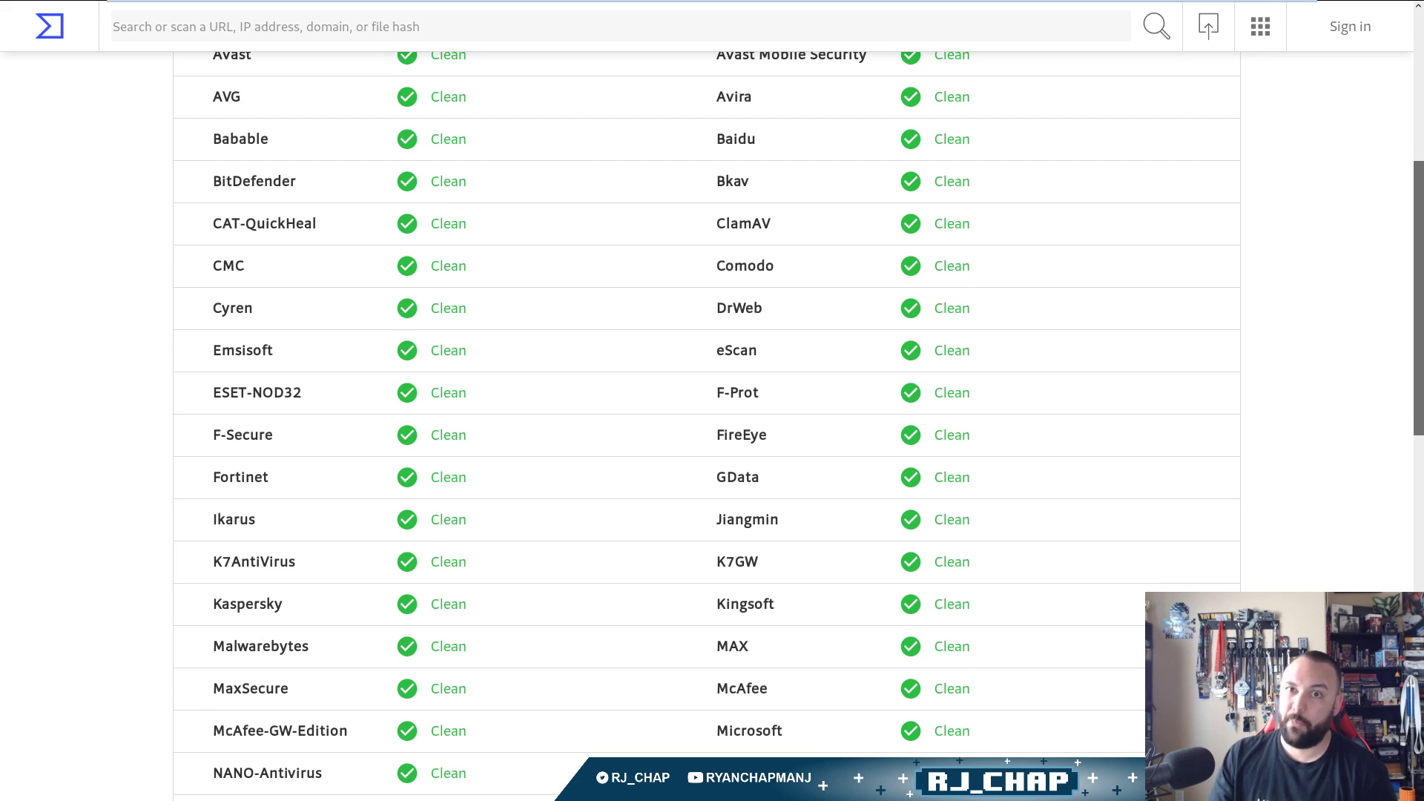
pyautogui.scroll(5, 527, 363)
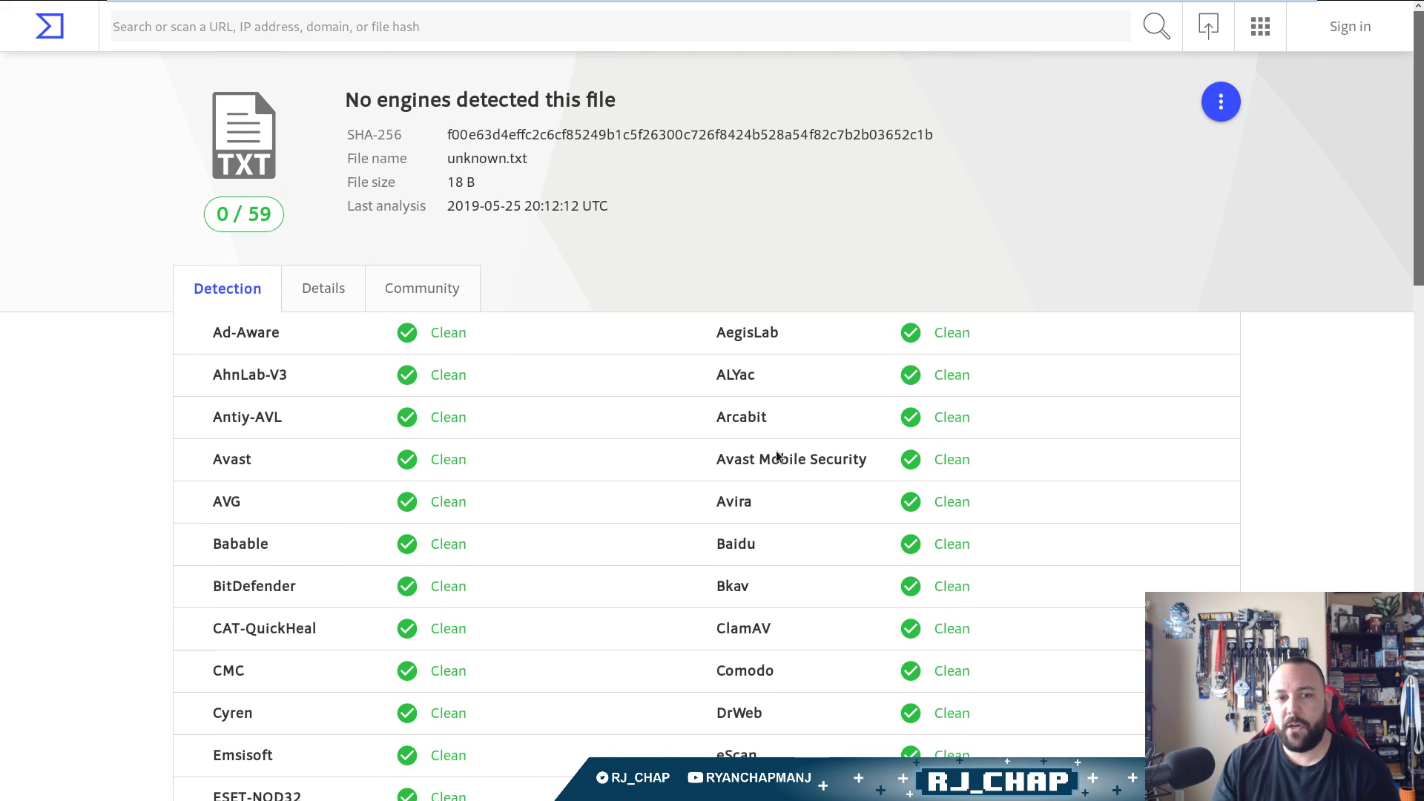
pyautogui.click(321, 303)
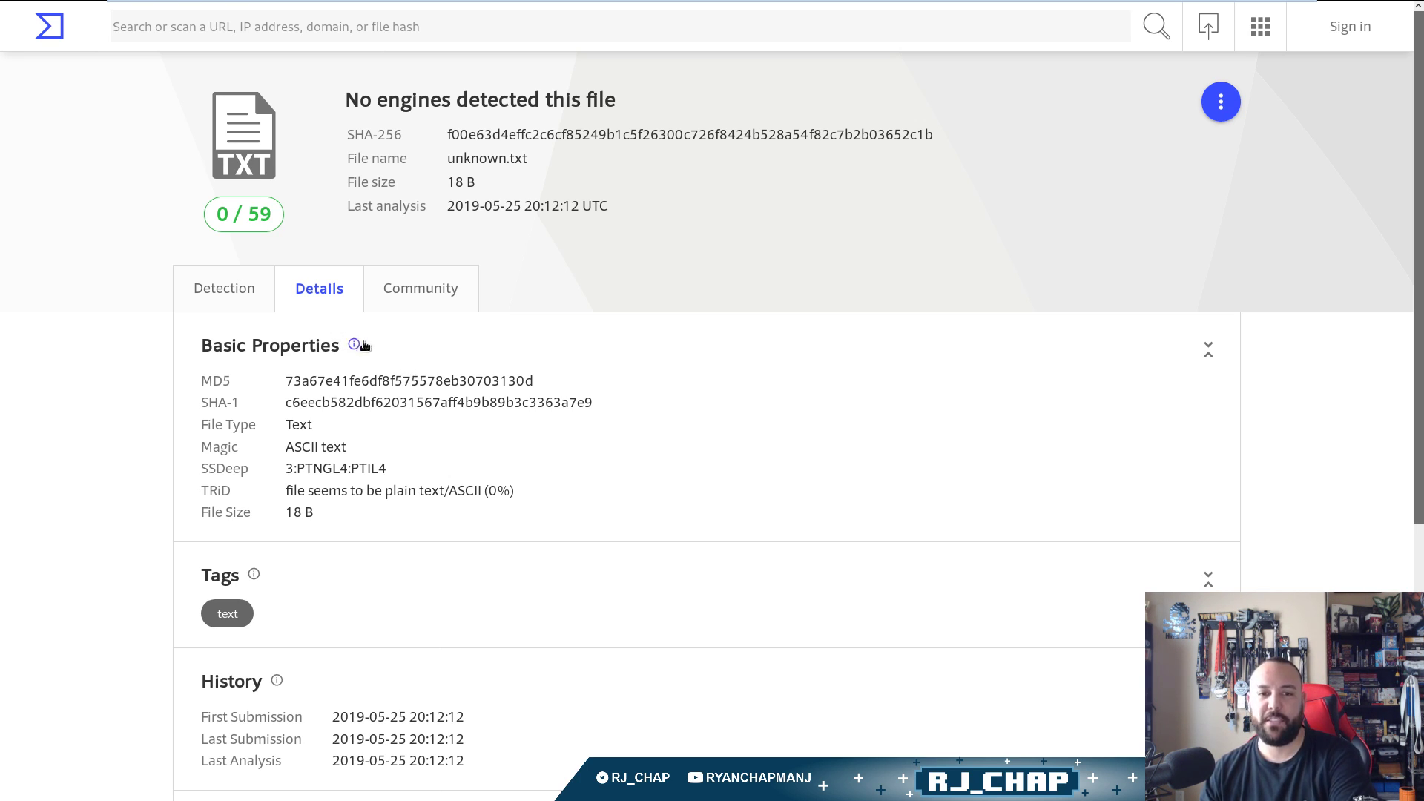
pyautogui.moveTo(355, 345)
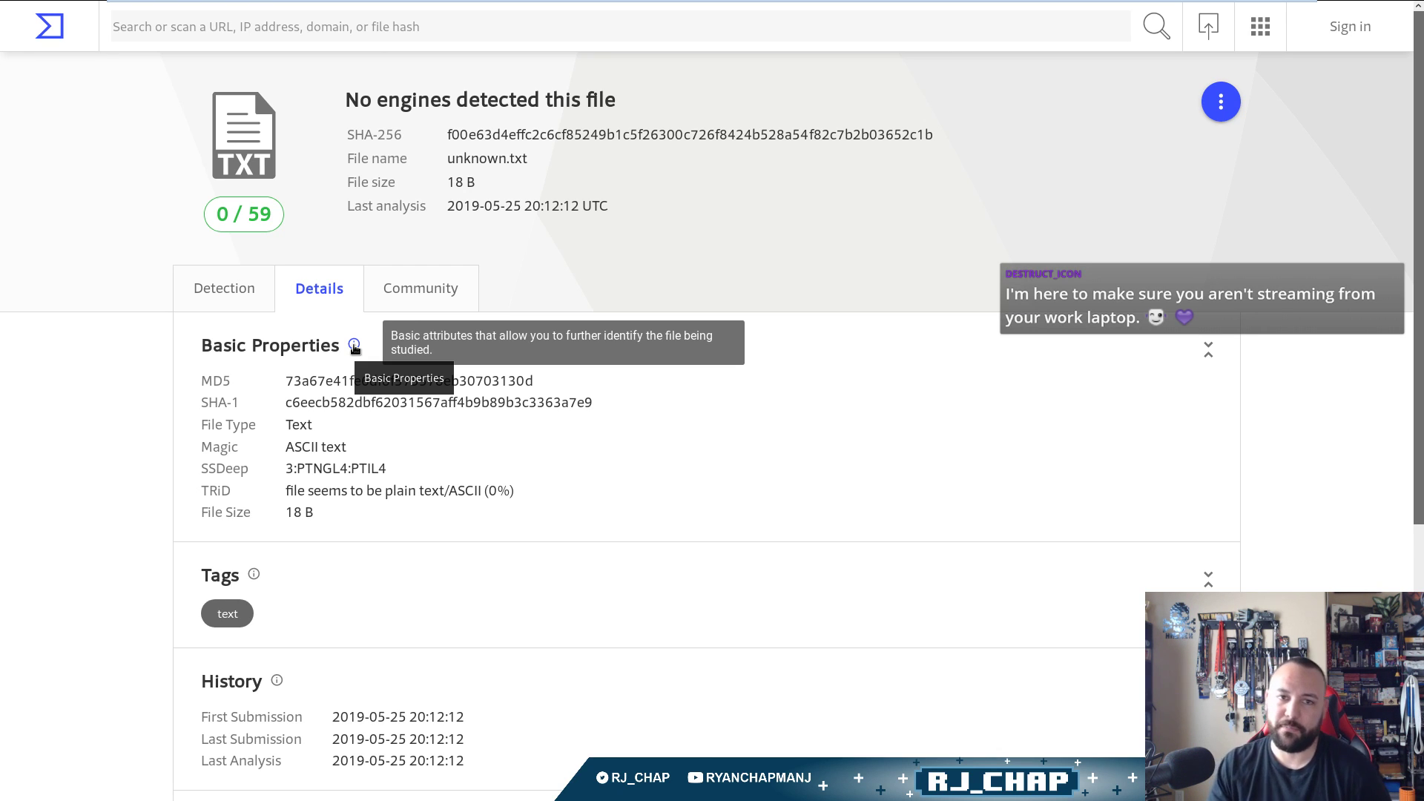
pyautogui.doubleClick(558, 135)
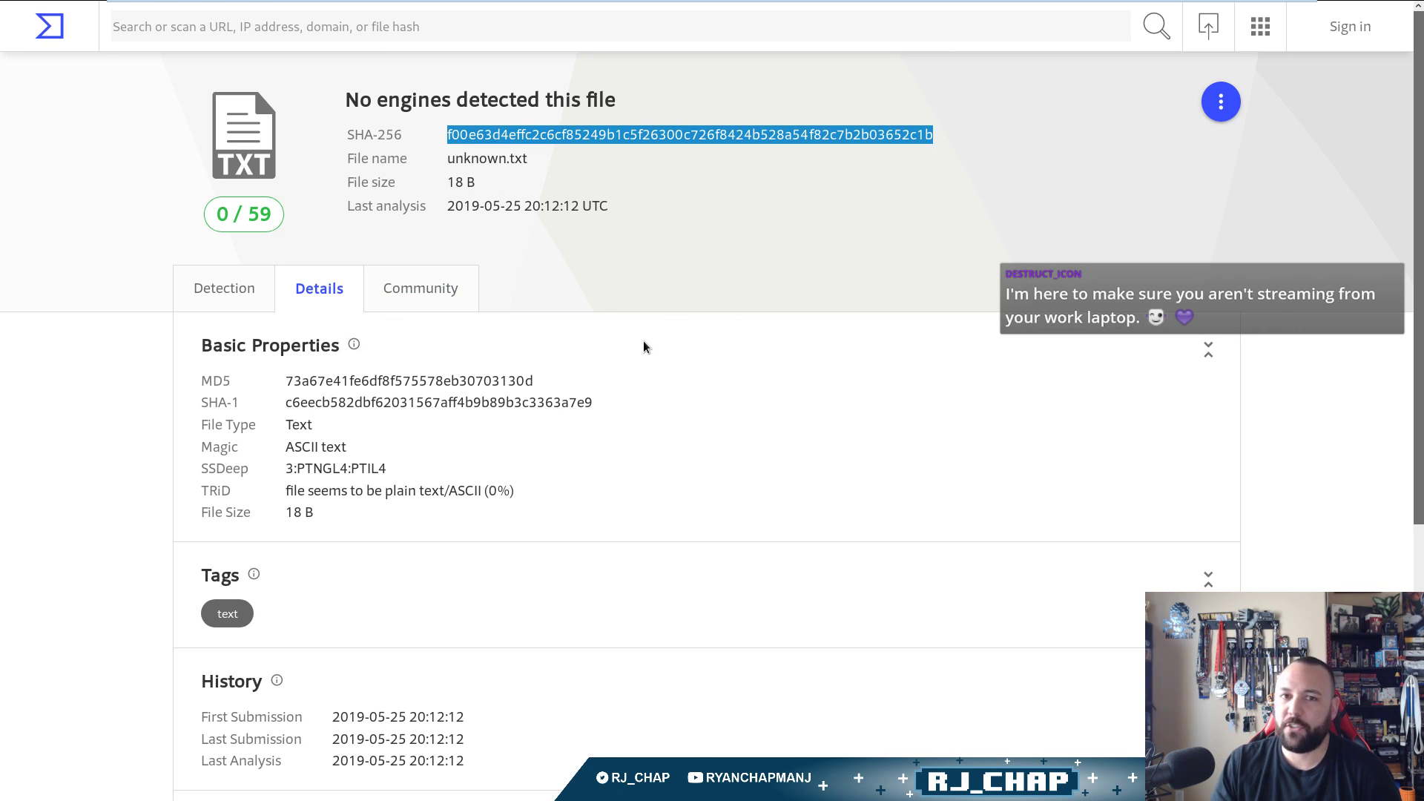
pyautogui.doubleClick(410, 380)
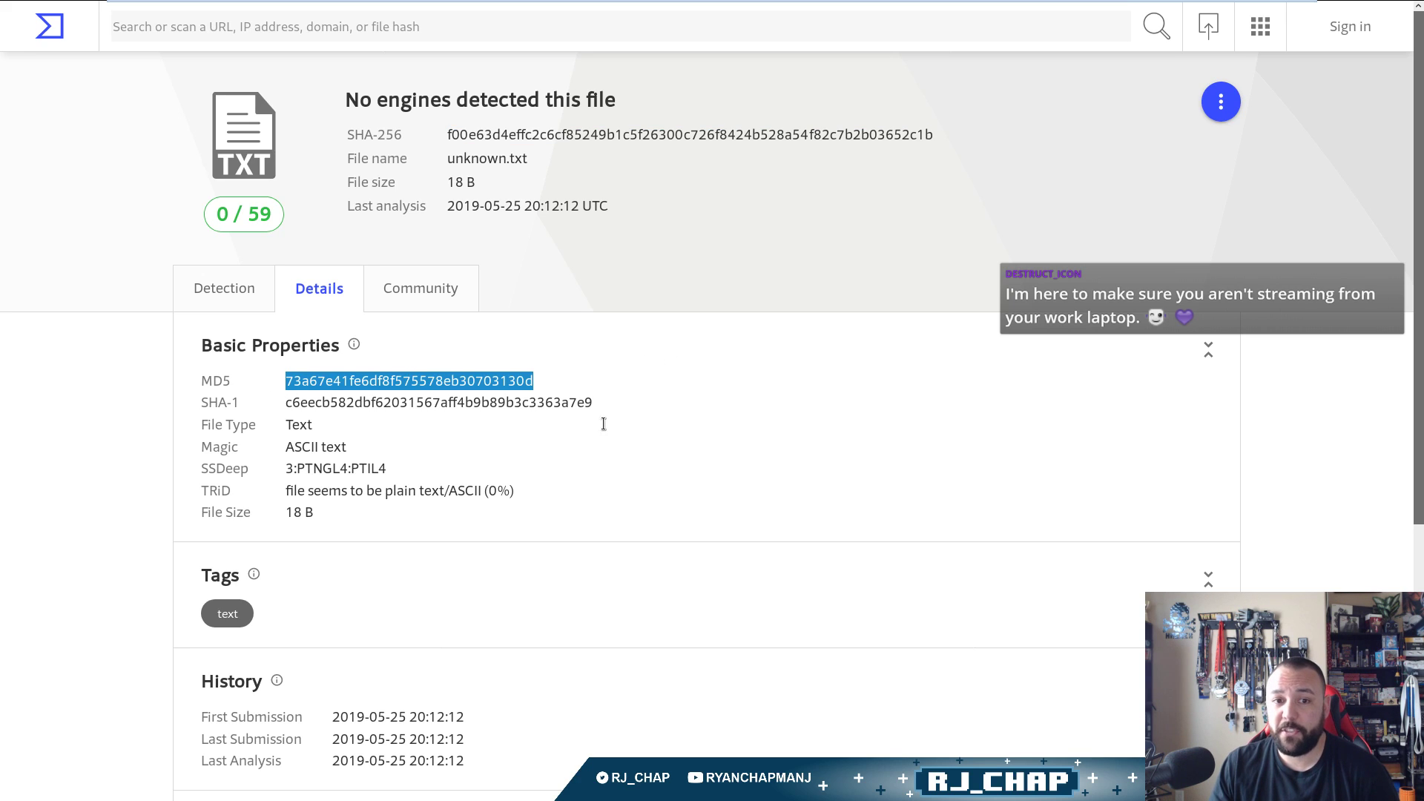
pyautogui.doubleClick(500, 402)
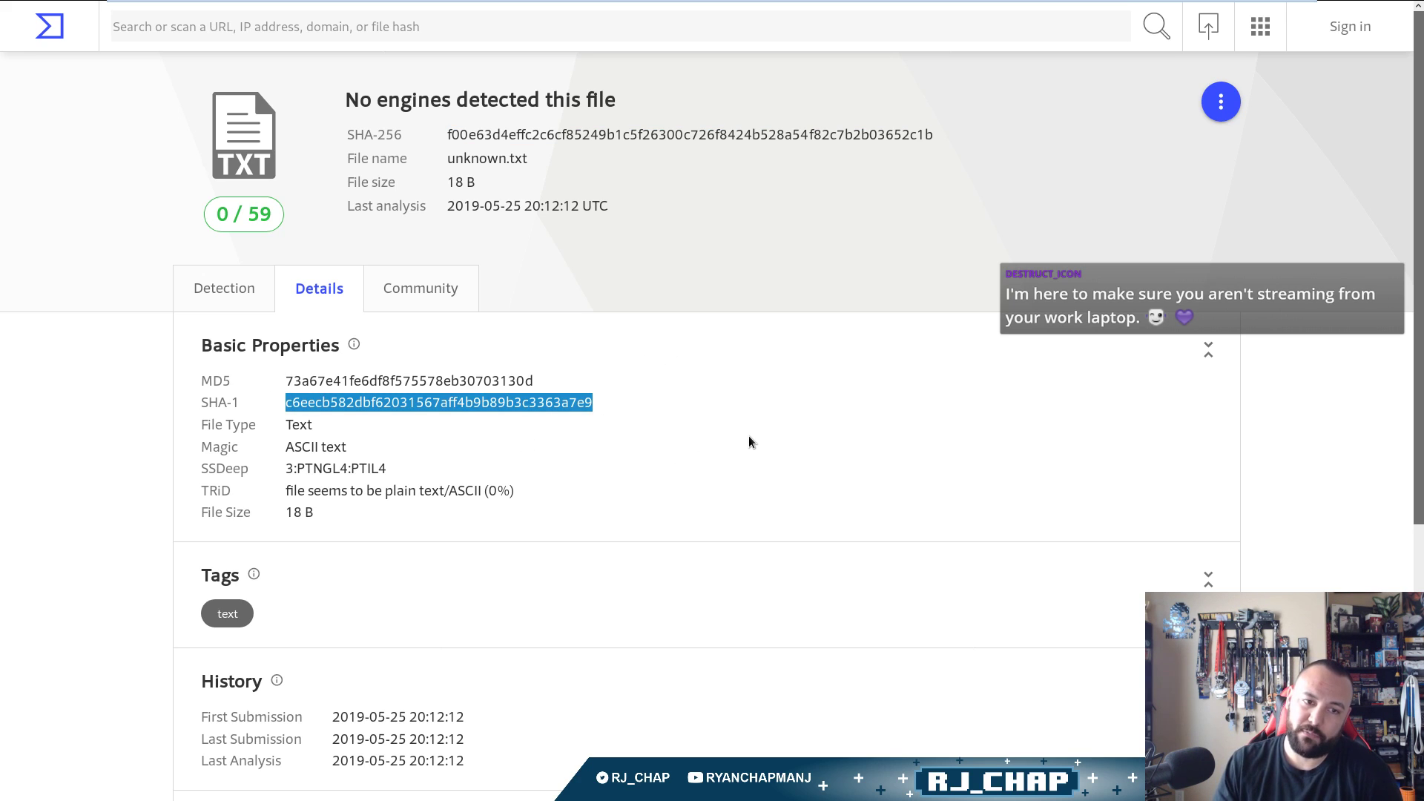
# - Highlight the File Type and Magic entries in the Basic Properties section
pyautogui.click(550, 441)
pyautogui.doubleClick(299, 425)
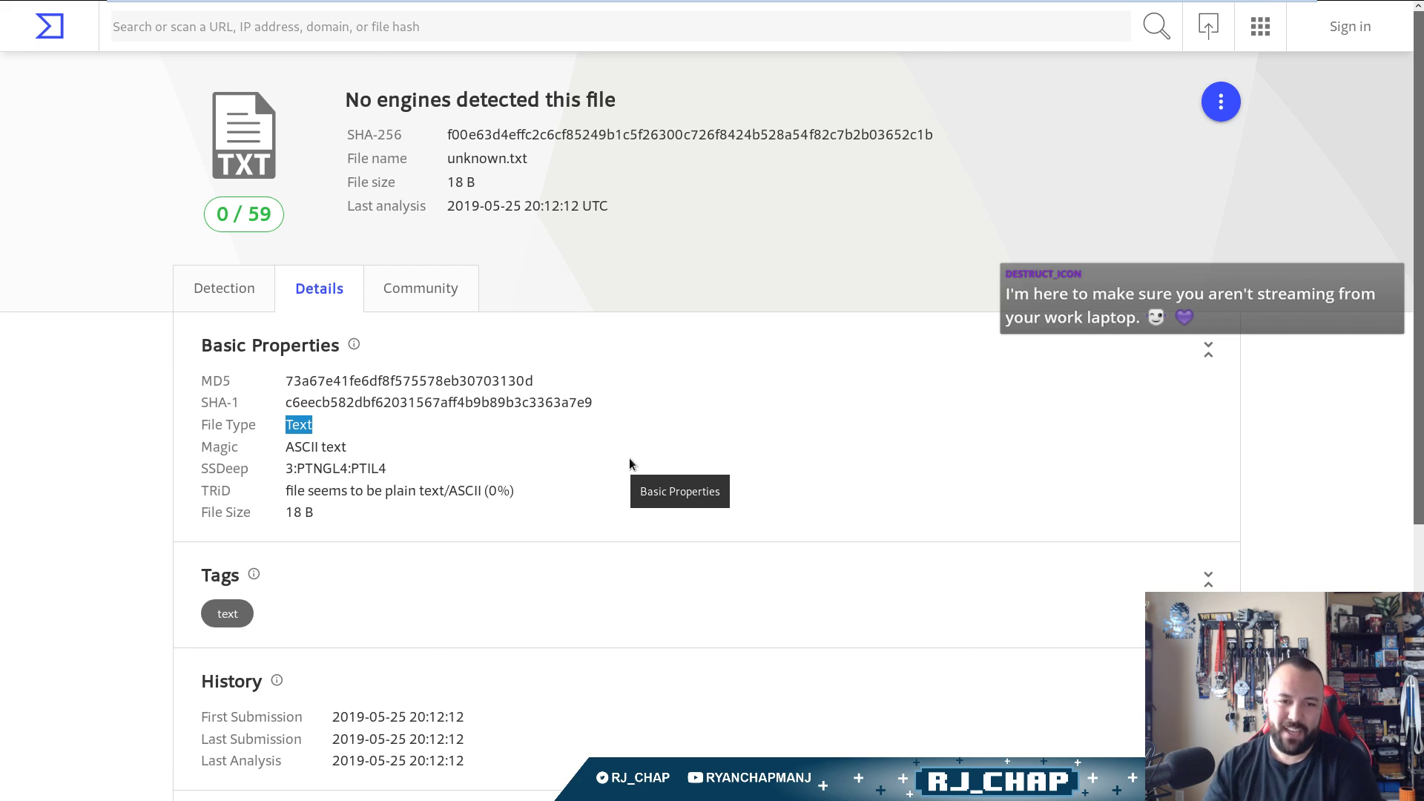
pyautogui.moveTo(373, 435); pyautogui.dragTo(205, 432)
pyautogui.moveTo(417, 445); pyautogui.dragTo(210, 450)
pyautogui.click(374, 447)
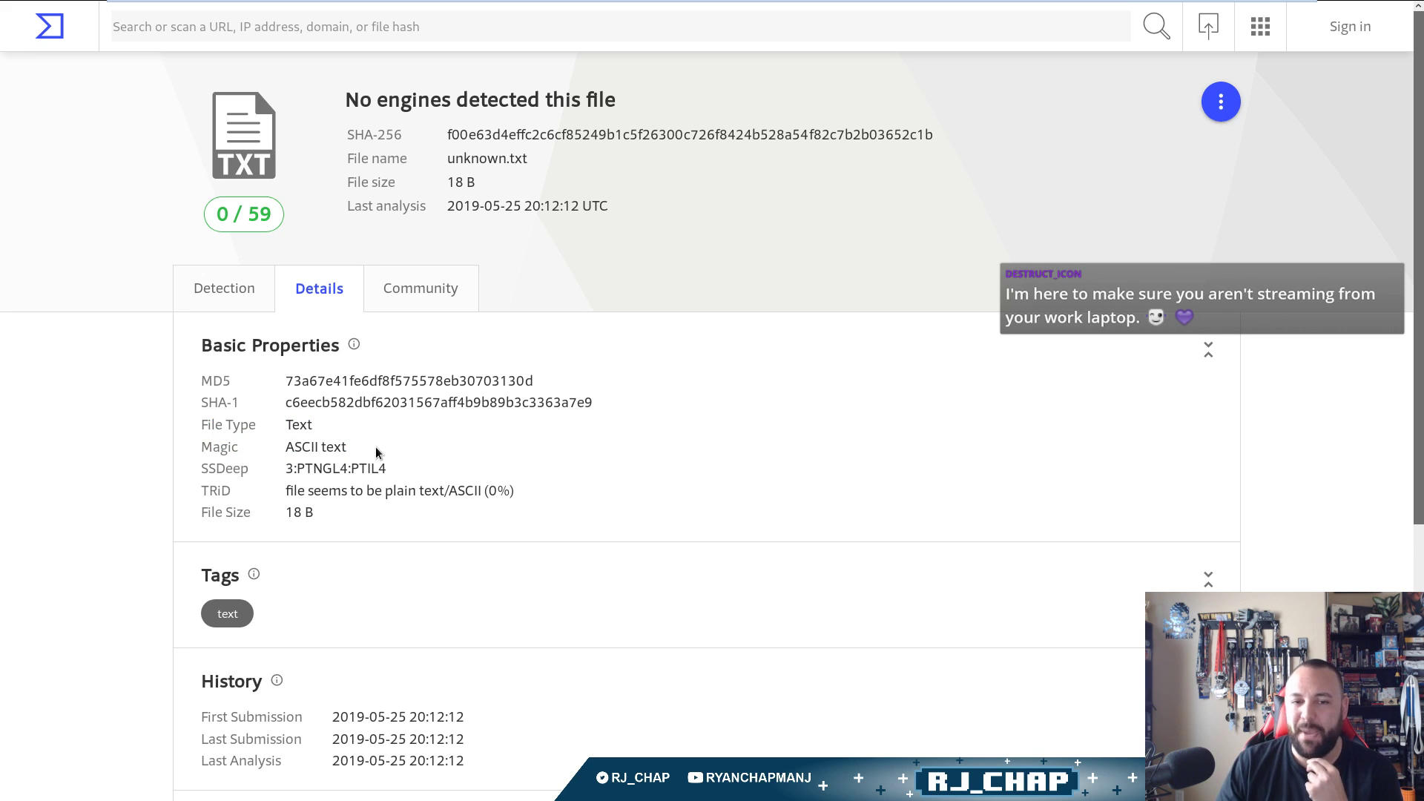
pyautogui.moveTo(442, 447); pyautogui.dragTo(283, 447)
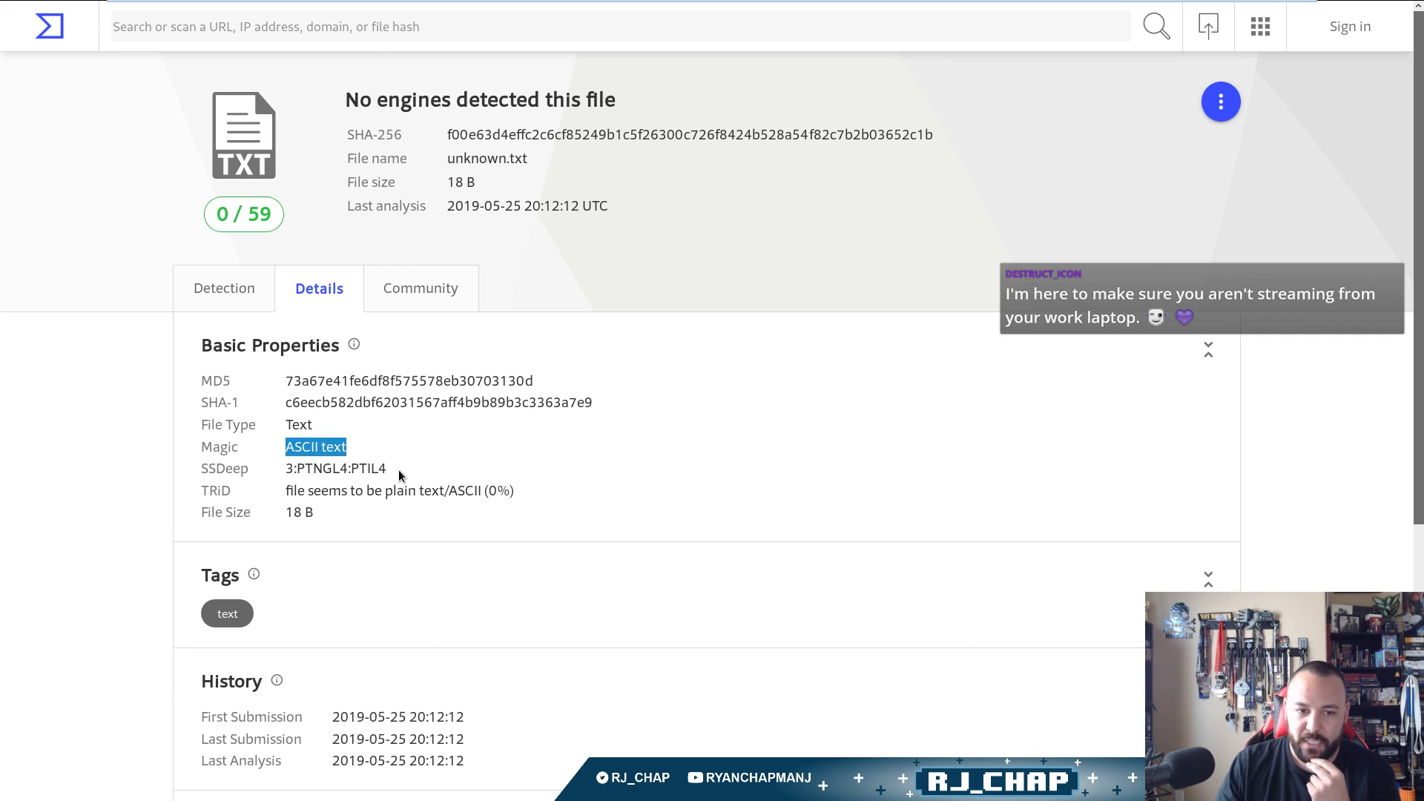
# - Highlight the SSDeep, TRiD and File Size entries in the Basic Properties section, clearing the selection at the end
pyautogui.moveTo(405, 472); pyautogui.dragTo(284, 470)
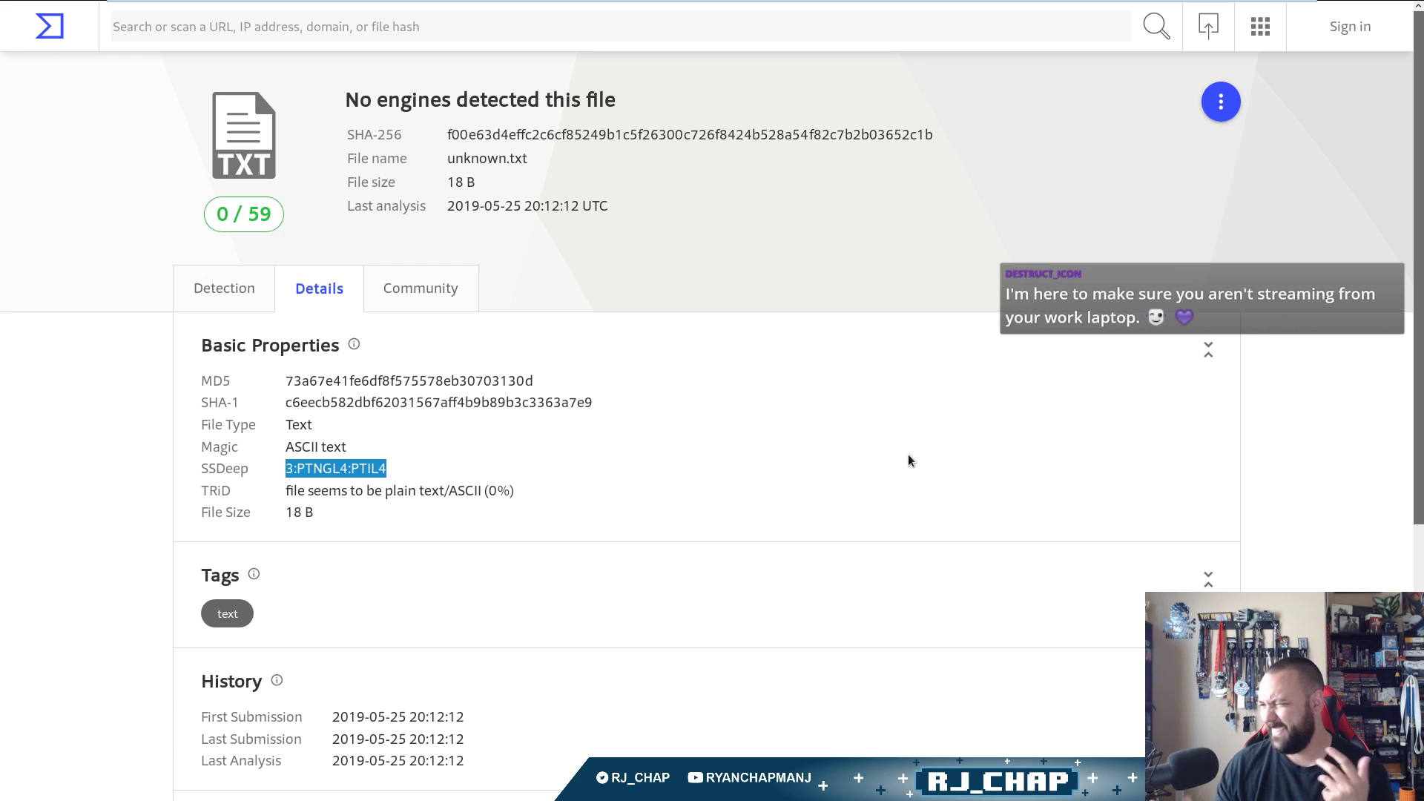
pyautogui.click(797, 528)
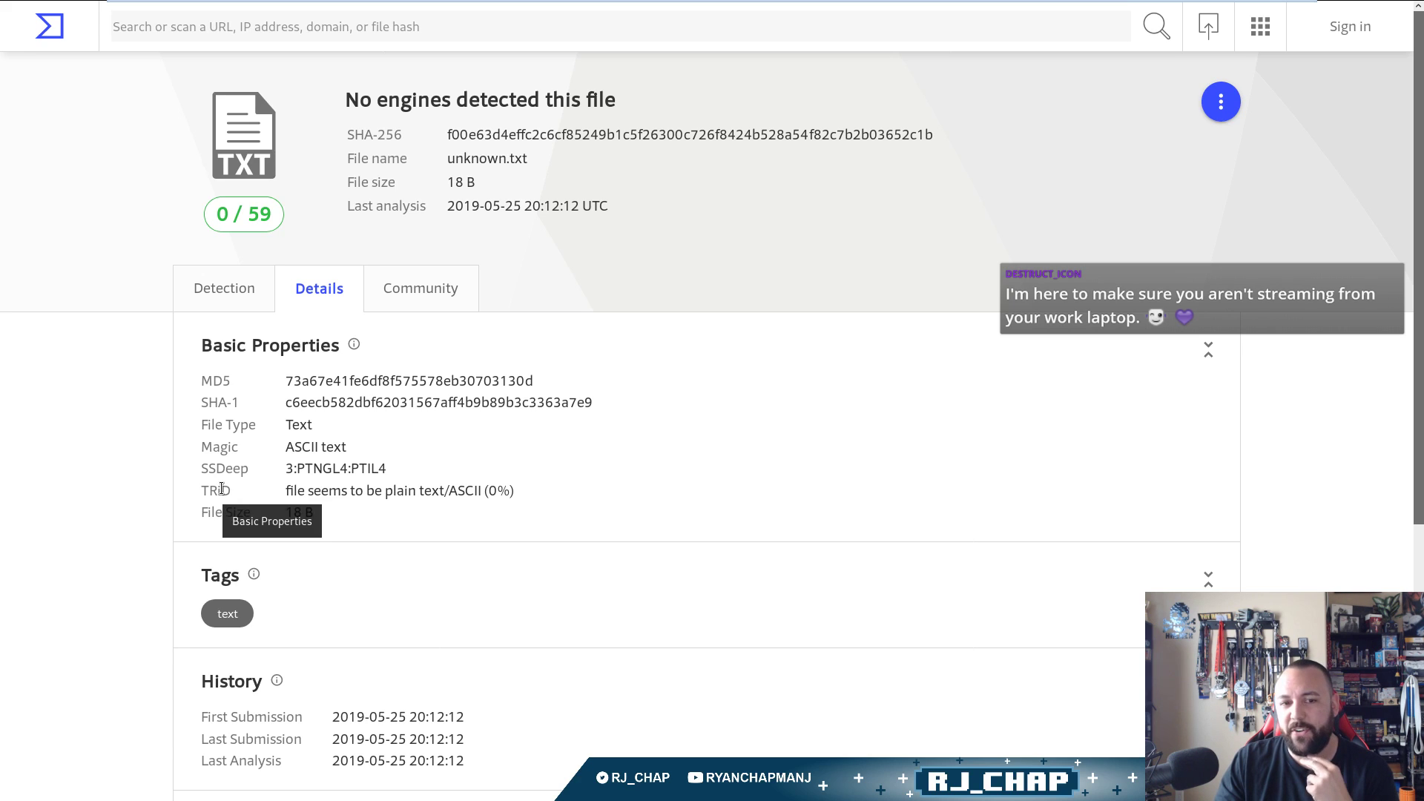
pyautogui.tripleClick(286, 499)
pyautogui.click(475, 498)
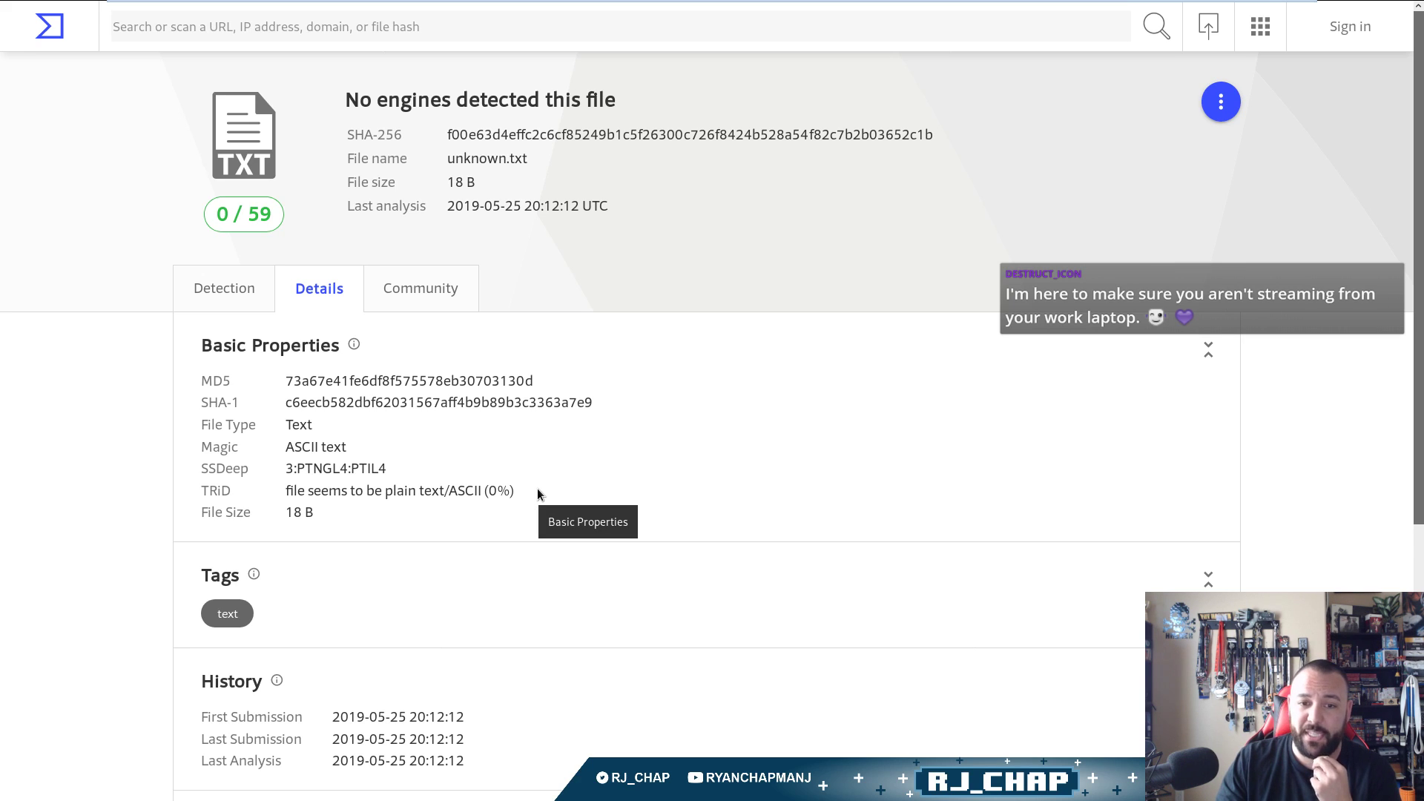
pyautogui.moveTo(519, 491); pyautogui.dragTo(490, 491)
pyautogui.click(528, 492)
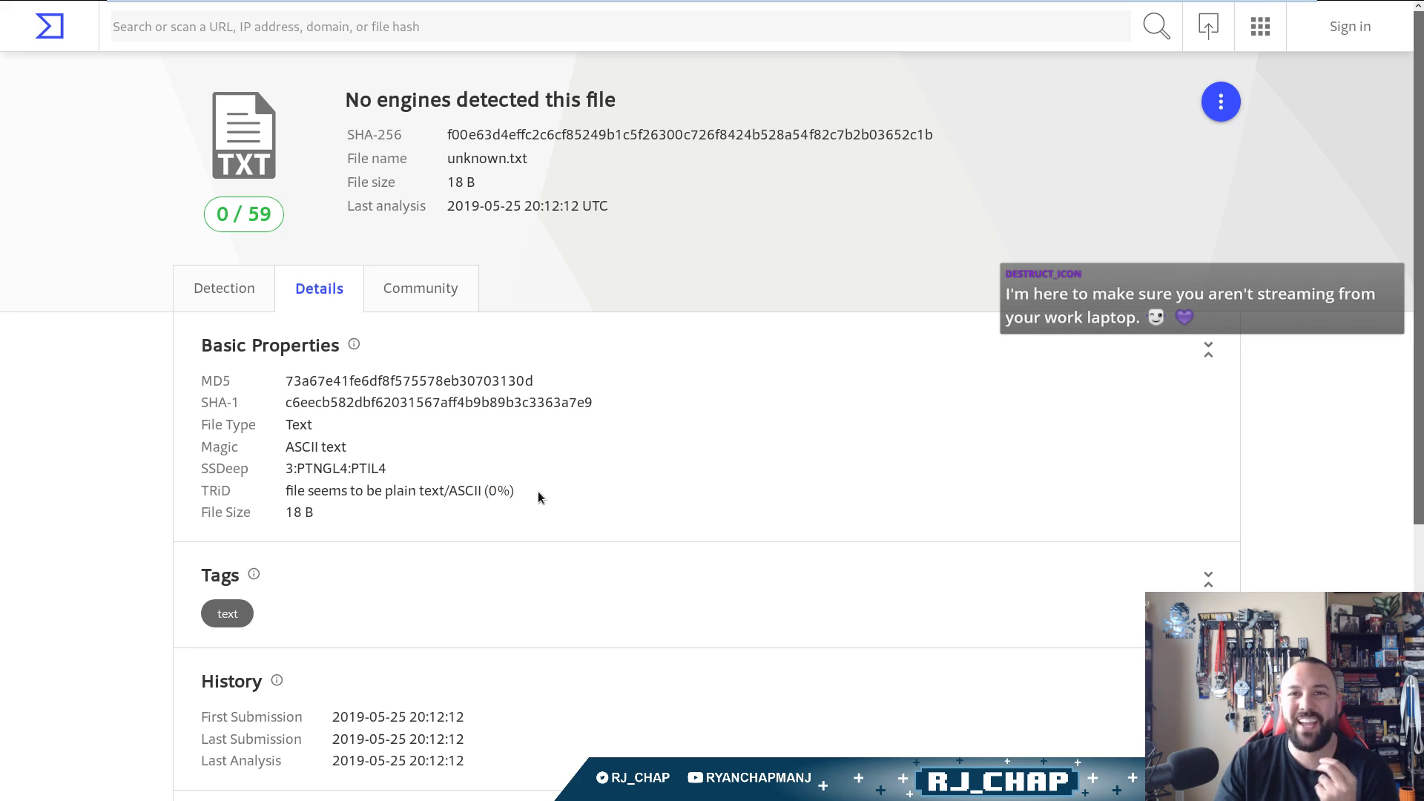
pyautogui.moveTo(328, 512); pyautogui.dragTo(227, 511)
pyautogui.click(230, 514)
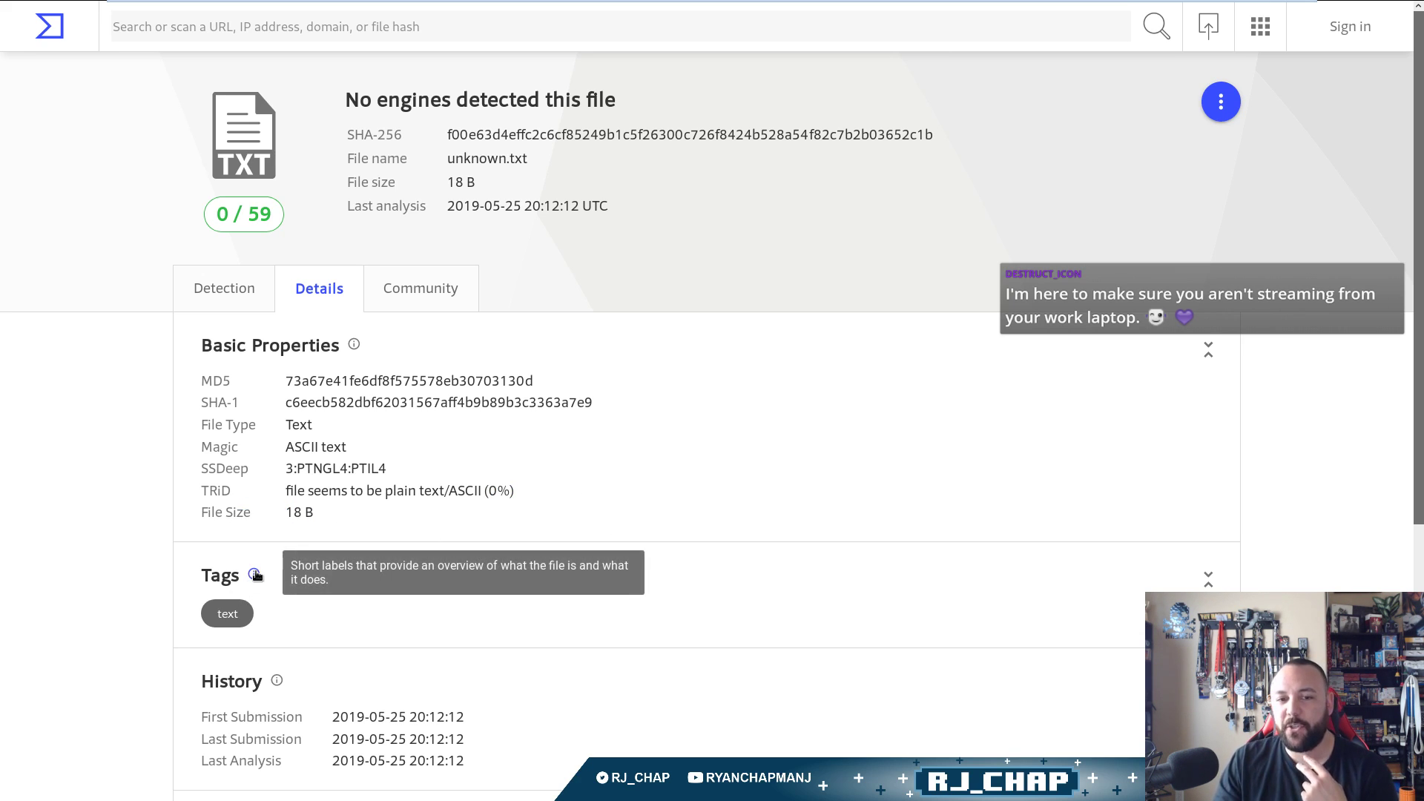
# - Highlight the submission and analysis dates in the History section, singling out the First Submission label and its timestamp
pyautogui.scroll(-3, 669, 546)
pyautogui.scroll(-1, 690, 538)
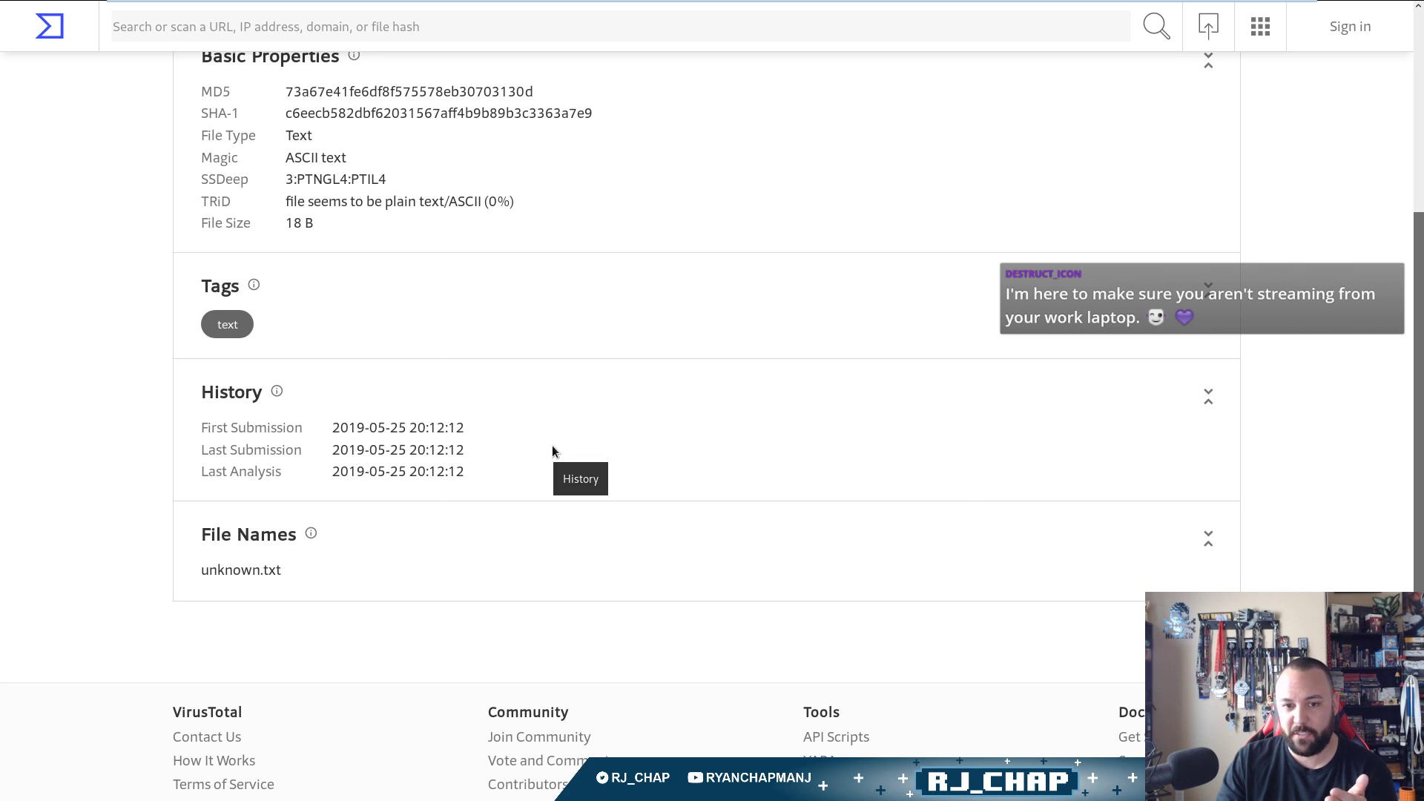
pyautogui.moveTo(479, 477); pyautogui.dragTo(323, 431)
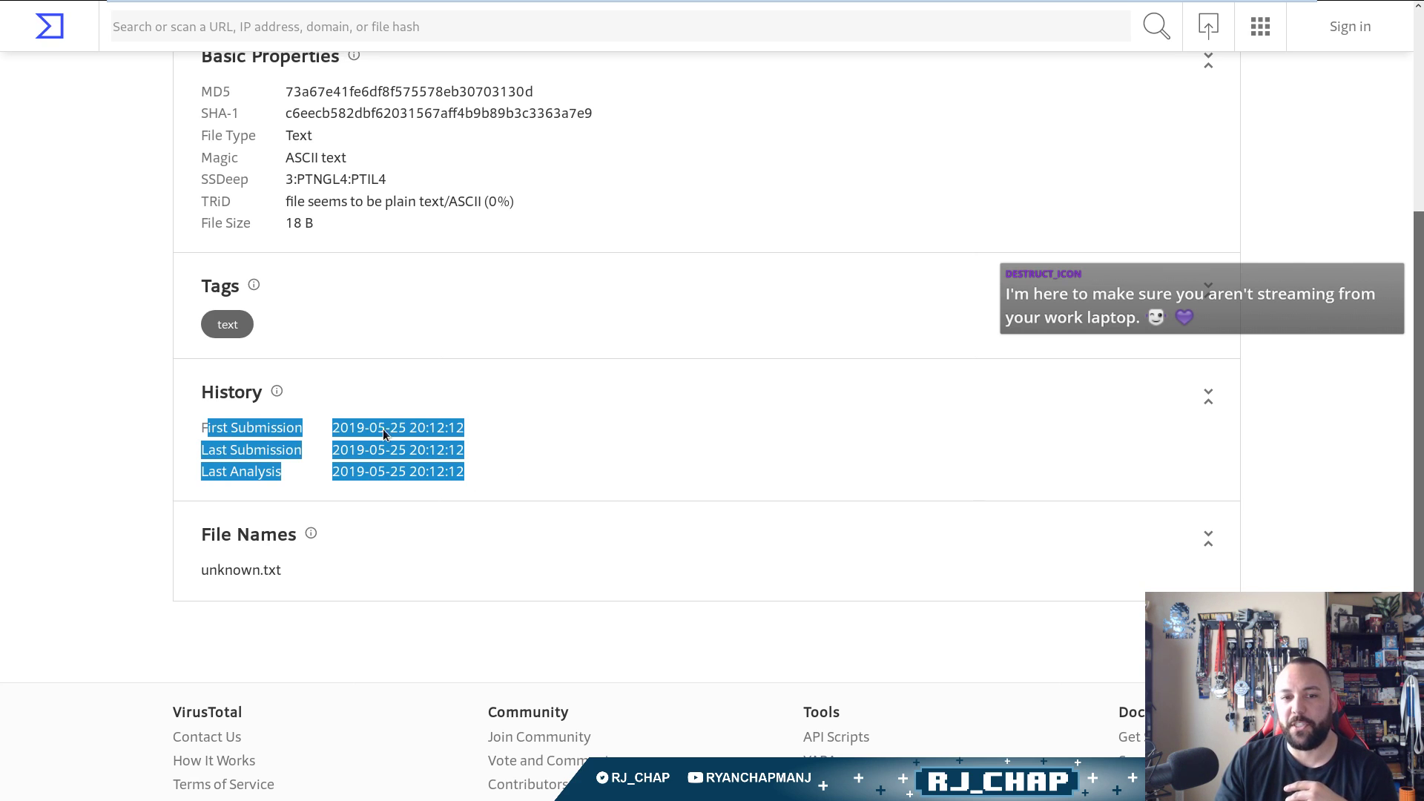
pyautogui.click(467, 450)
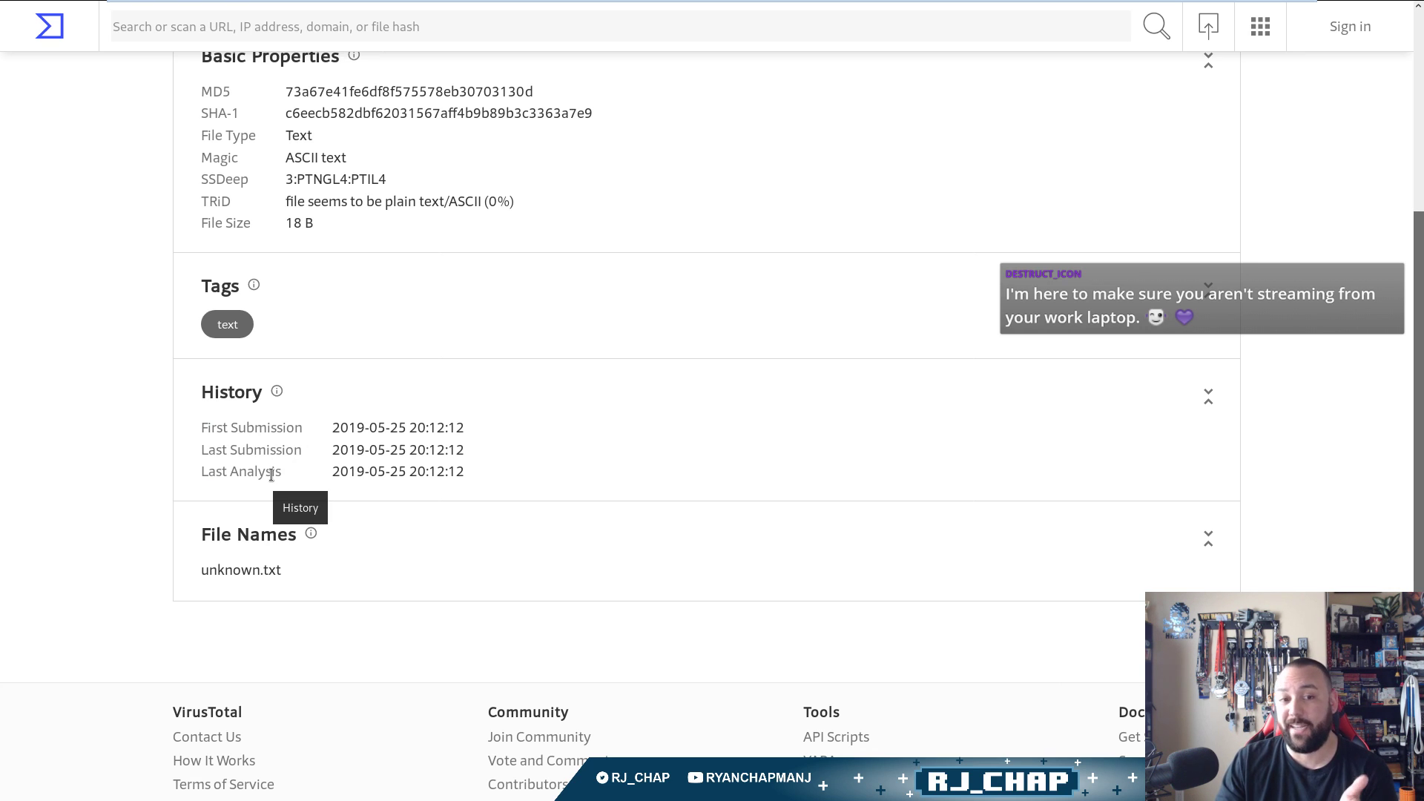
pyautogui.moveTo(304, 428); pyautogui.dragTo(195, 429)
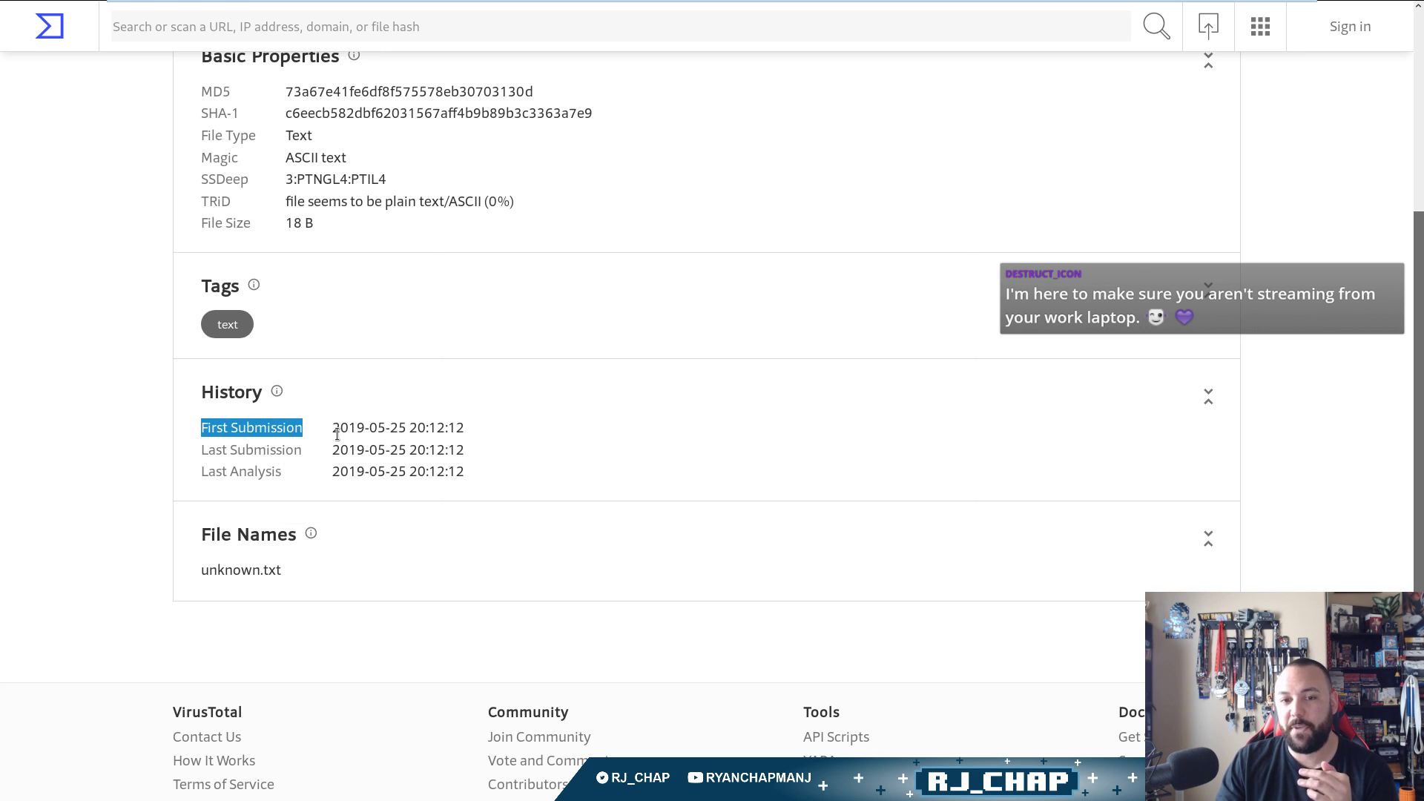
pyautogui.moveTo(475, 430); pyautogui.dragTo(331, 435)
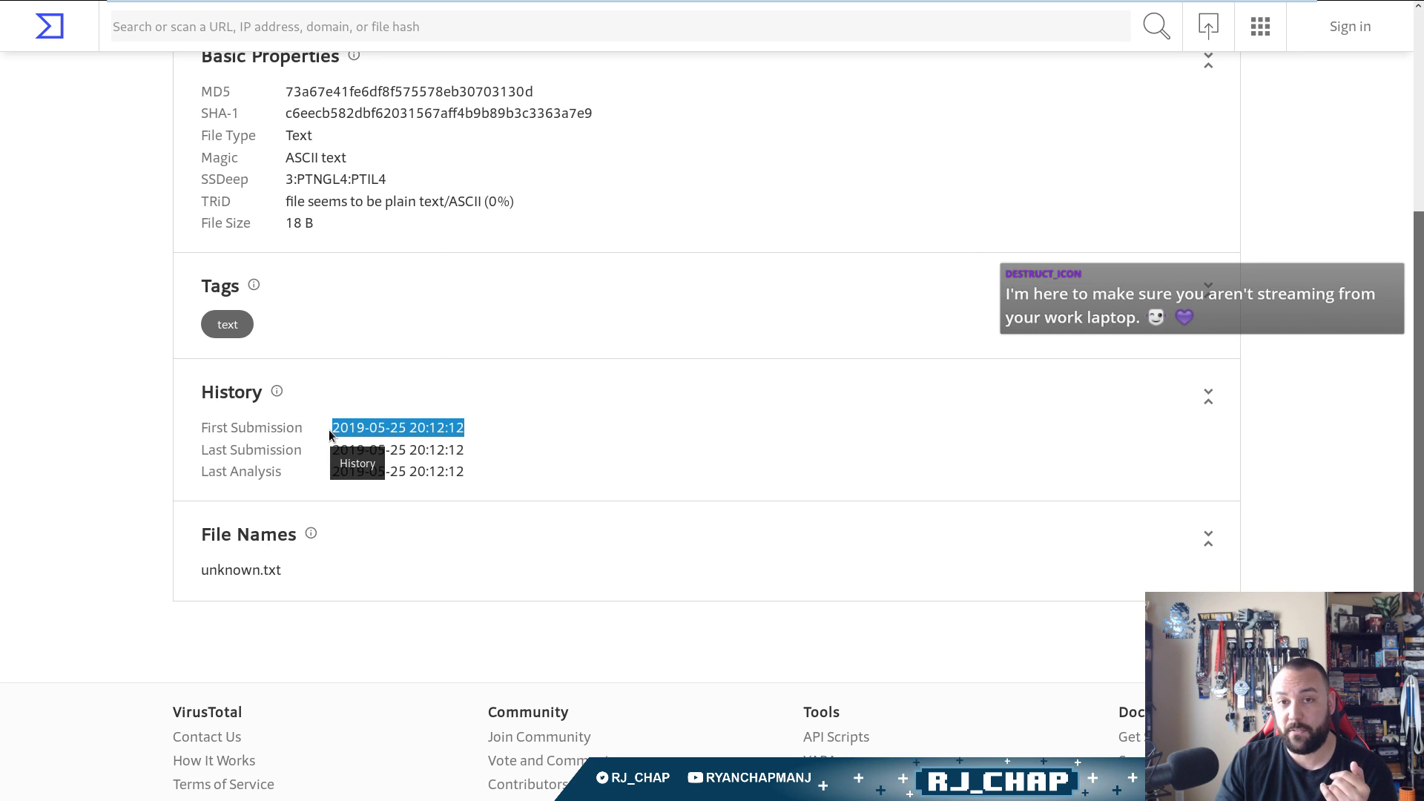
# - Highlight the Last Submission entry and the Last Analysis timestamp in the History section, and clear the selection
pyautogui.click(486, 455)
pyautogui.moveTo(485, 455); pyautogui.dragTo(198, 449)
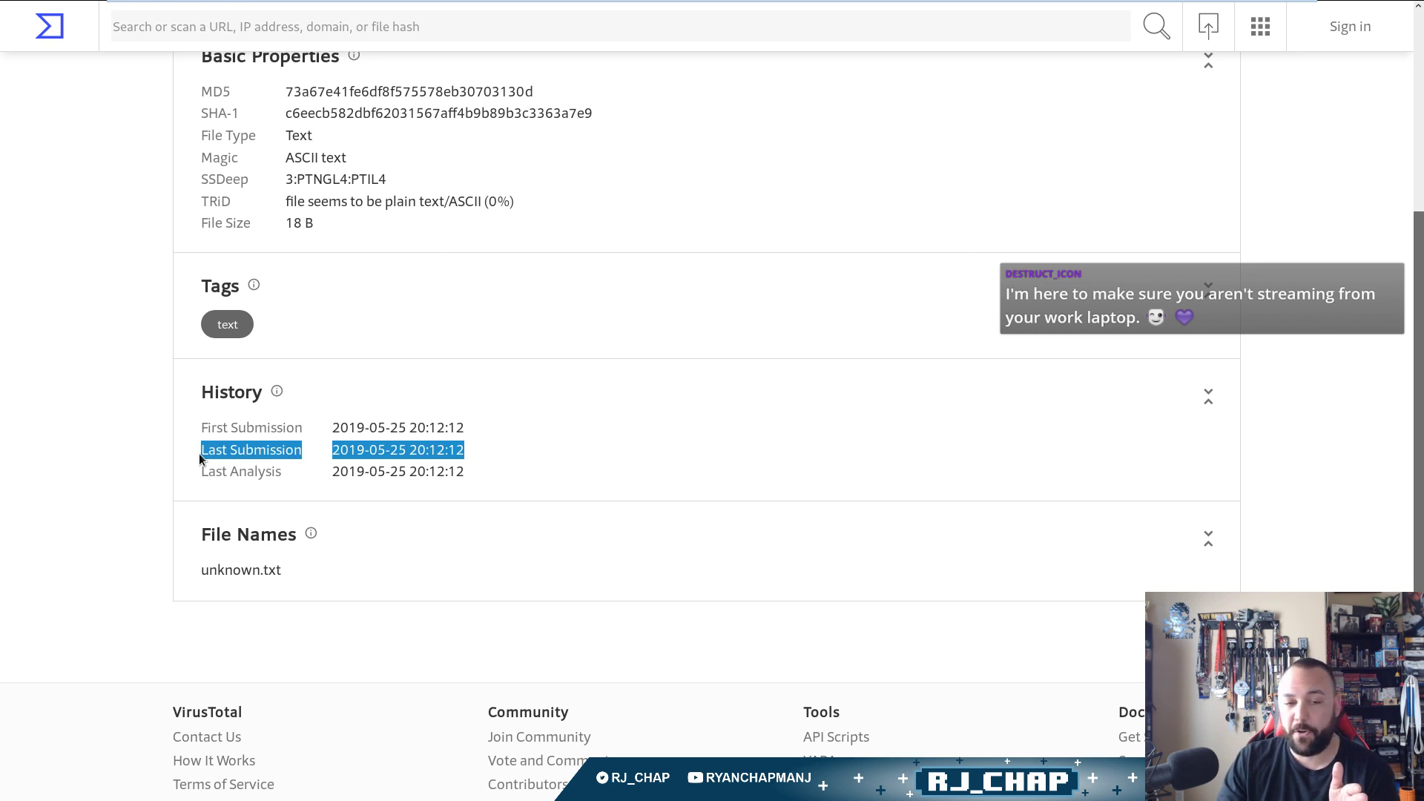
pyautogui.click(508, 452)
pyautogui.moveTo(478, 455); pyautogui.dragTo(332, 449)
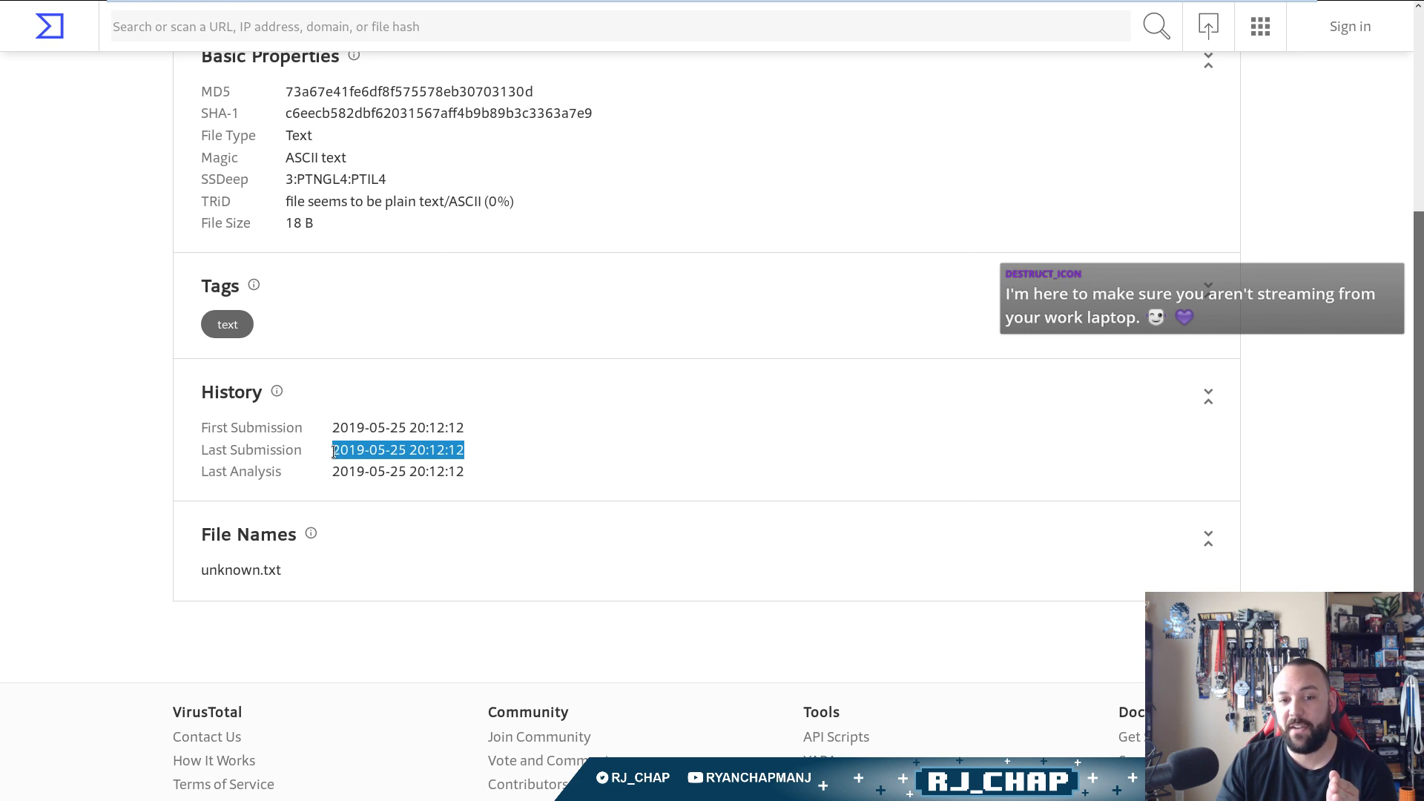
pyautogui.moveTo(488, 471); pyautogui.dragTo(326, 477)
pyautogui.click(487, 479)
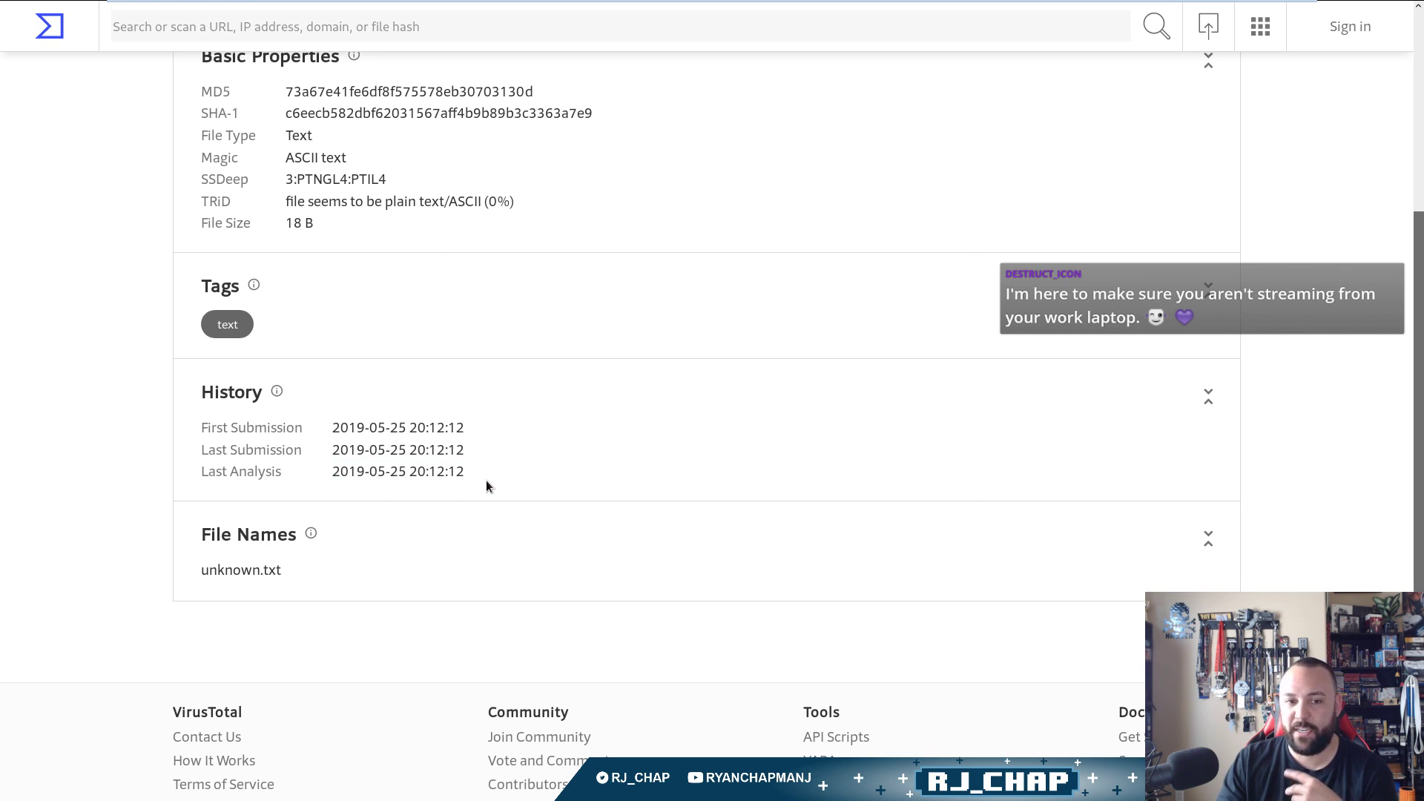
pyautogui.moveTo(473, 452); pyautogui.dragTo(200, 449)
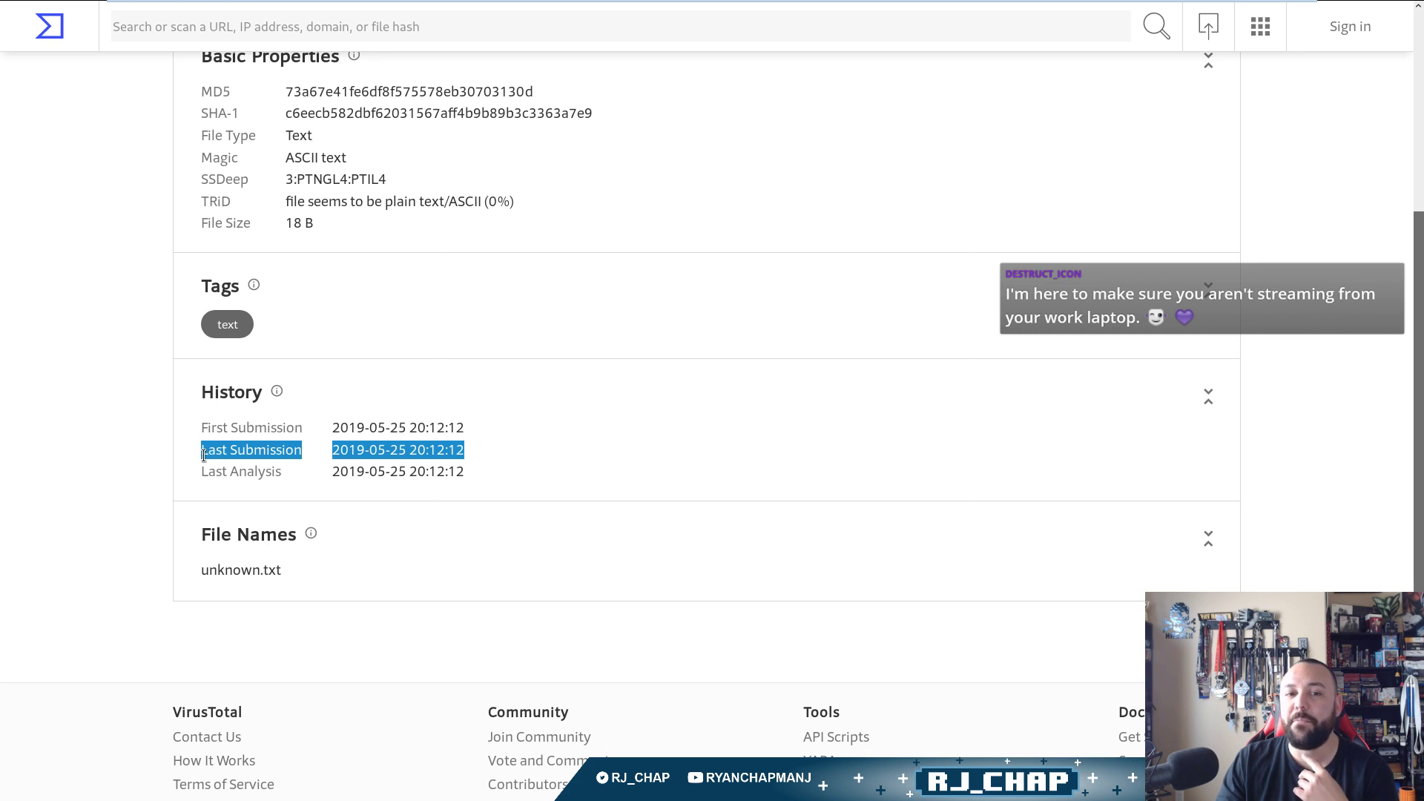
pyautogui.click(489, 473)
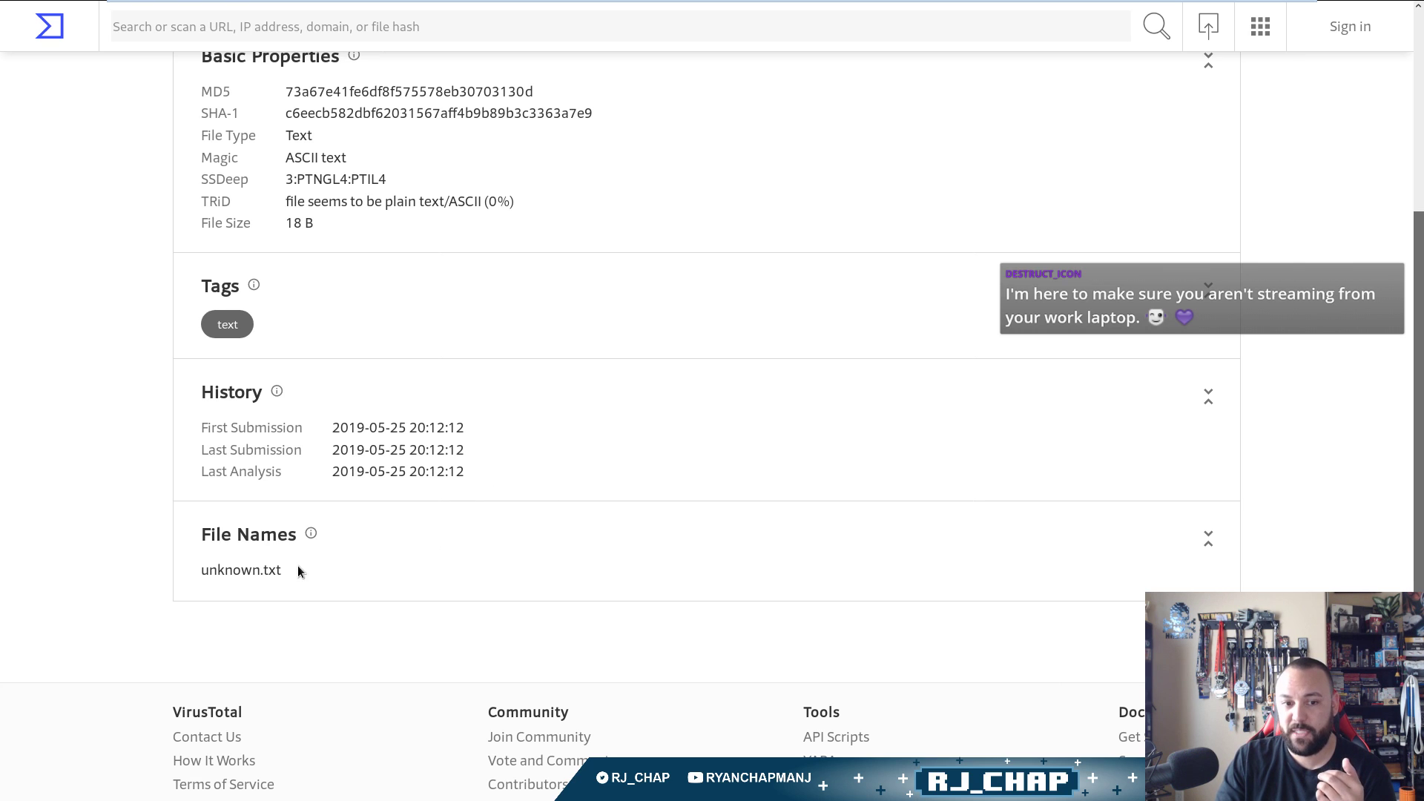
# - Highlight the unknown.txt entry under File Names, clear the selection and view the section's info tip
pyautogui.moveTo(300, 578); pyautogui.dragTo(226, 552)
pyautogui.click(227, 553)
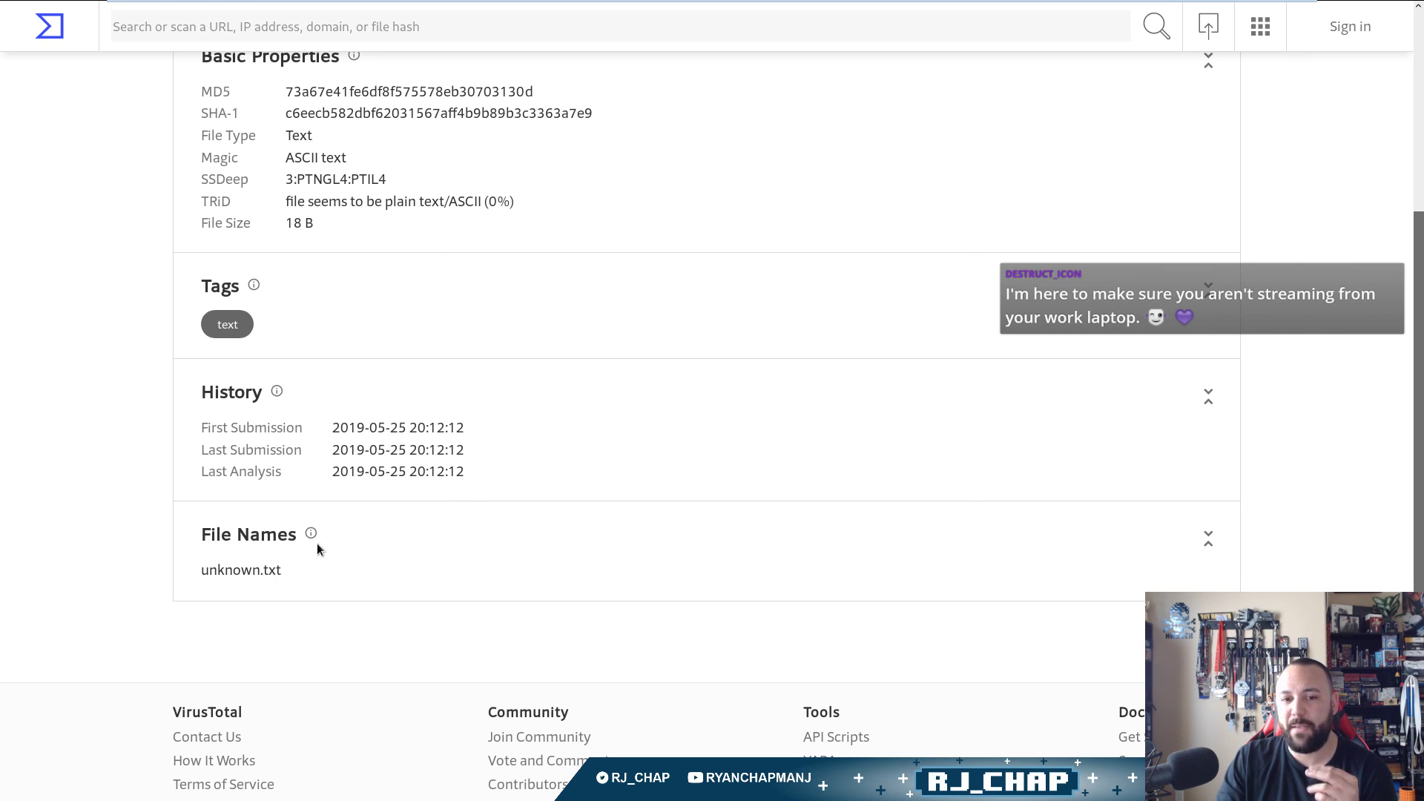
pyautogui.moveTo(311, 534)
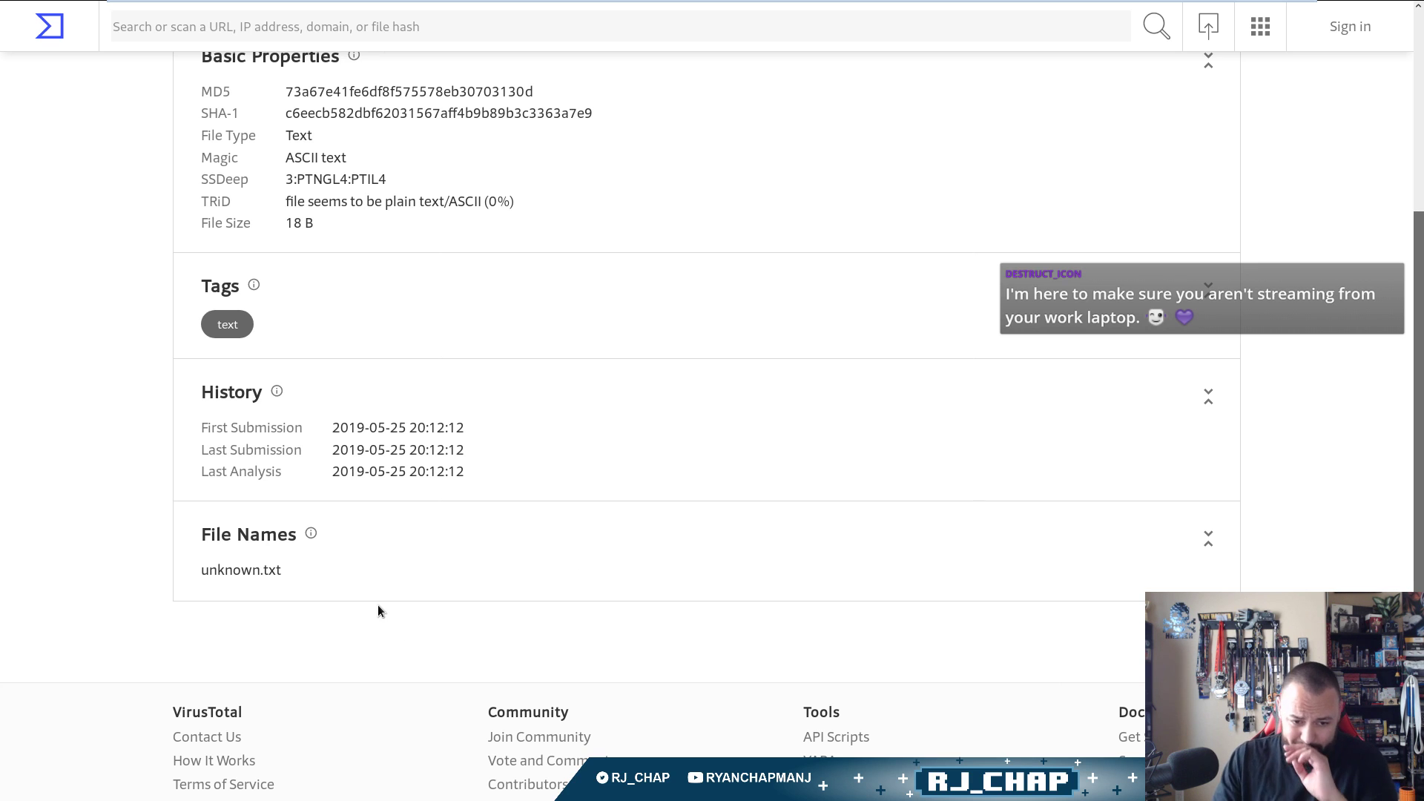
# - View the file's Community section and highlight the sign-in notice under Votes, clearing the selection at the end
pyautogui.scroll(4, 882, 602)
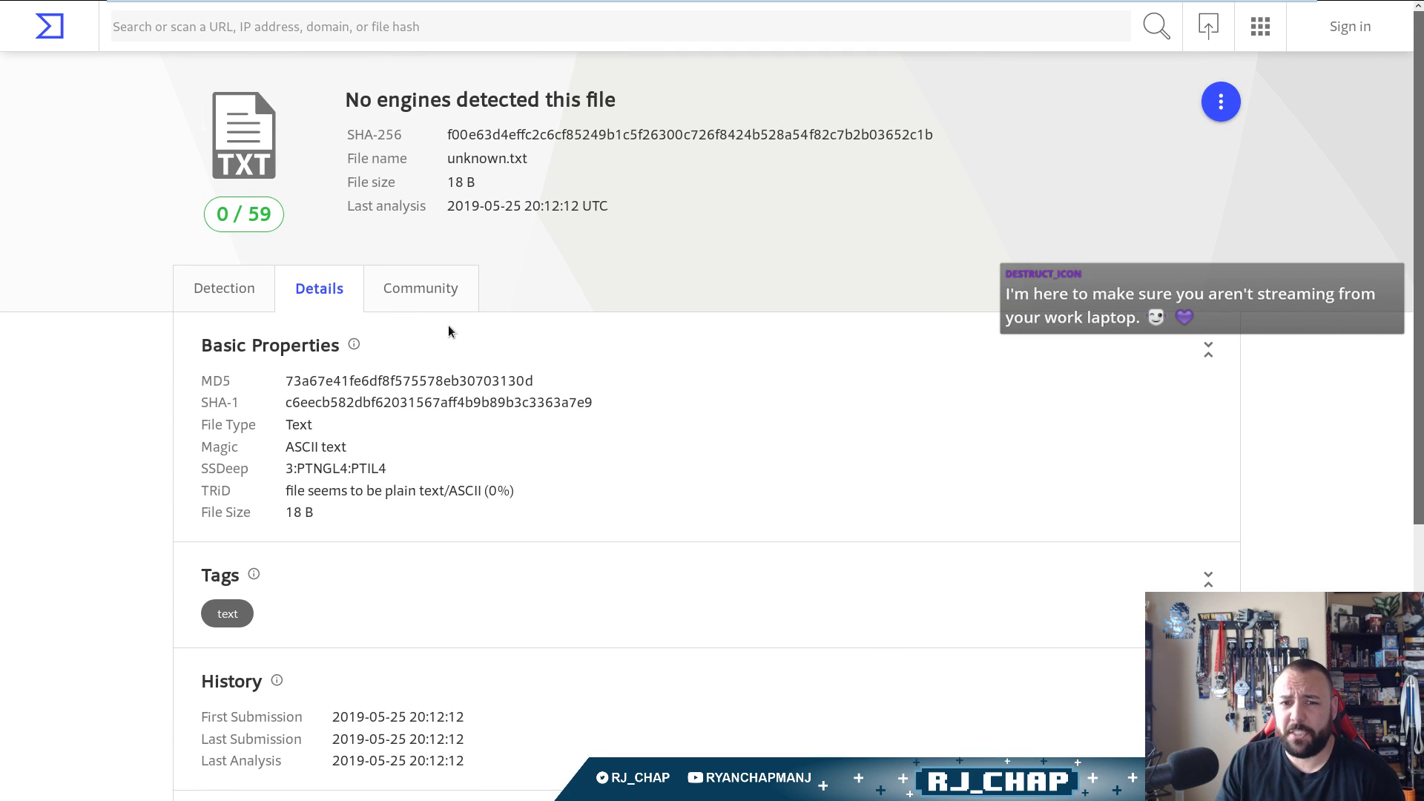
pyautogui.click(465, 300)
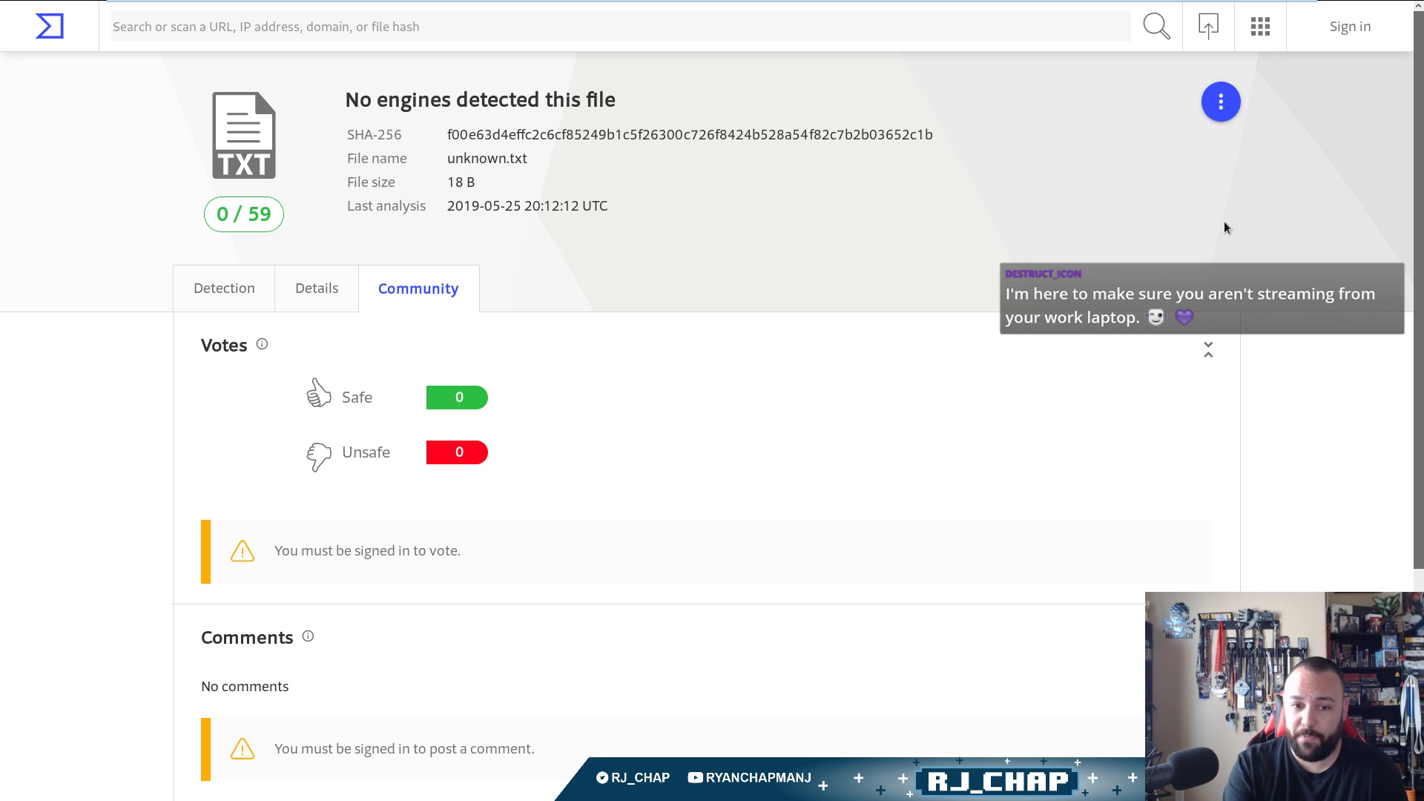
pyautogui.scroll(-2, 958, 297)
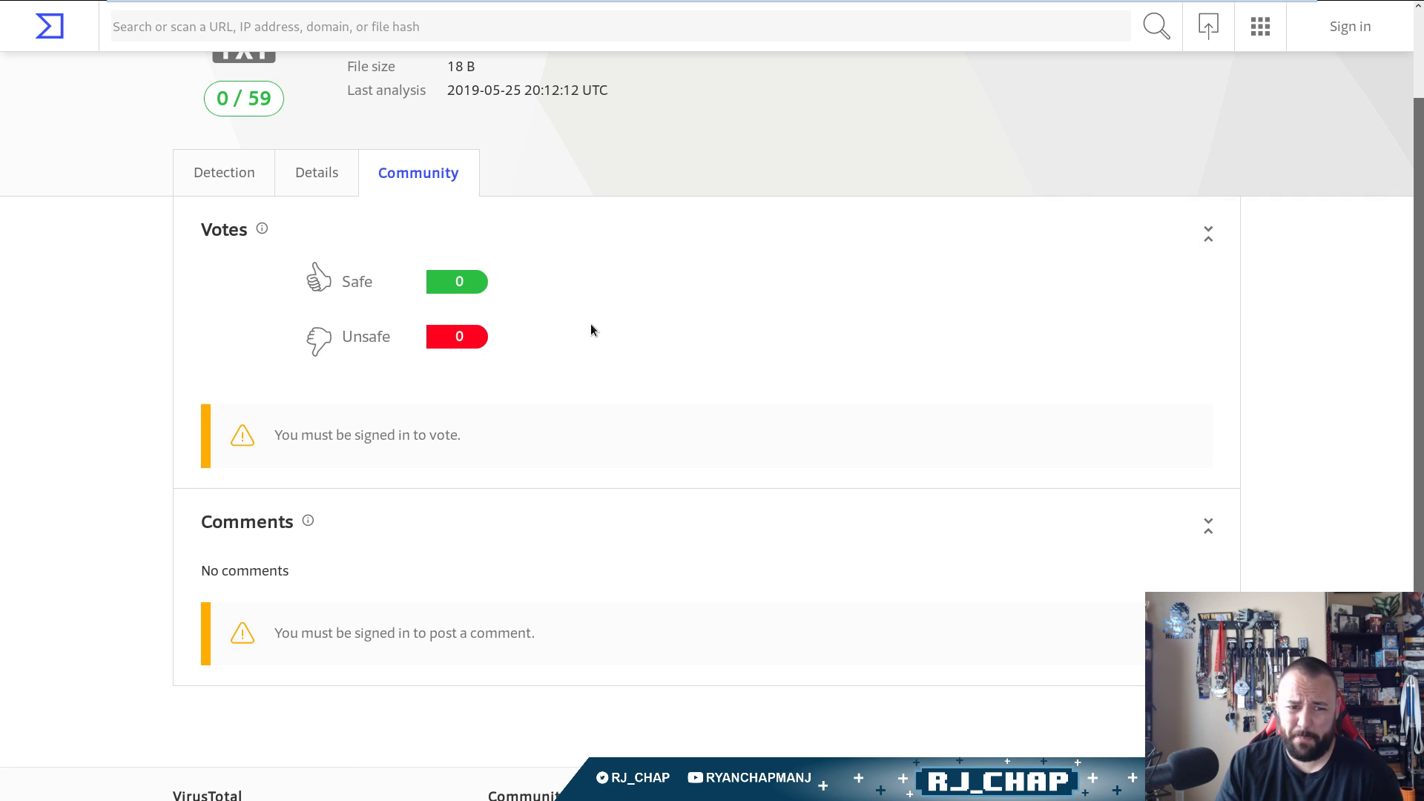
pyautogui.moveTo(468, 437); pyautogui.dragTo(198, 433)
pyautogui.click(646, 361)
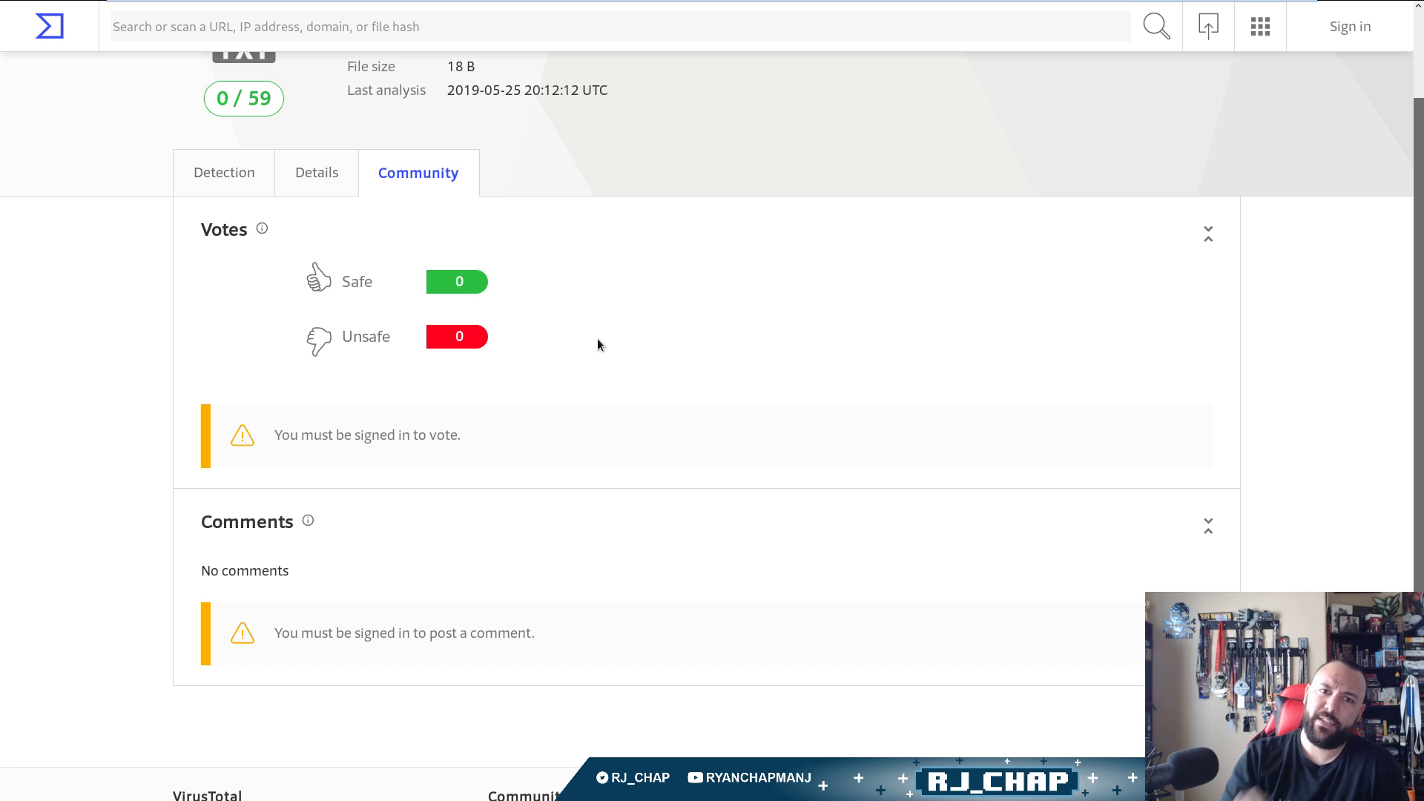
# - Revisit the Detection results, return to the Community section and highlight the sign-in notice under Comments, clearing the selection at the end
pyautogui.click(260, 181)
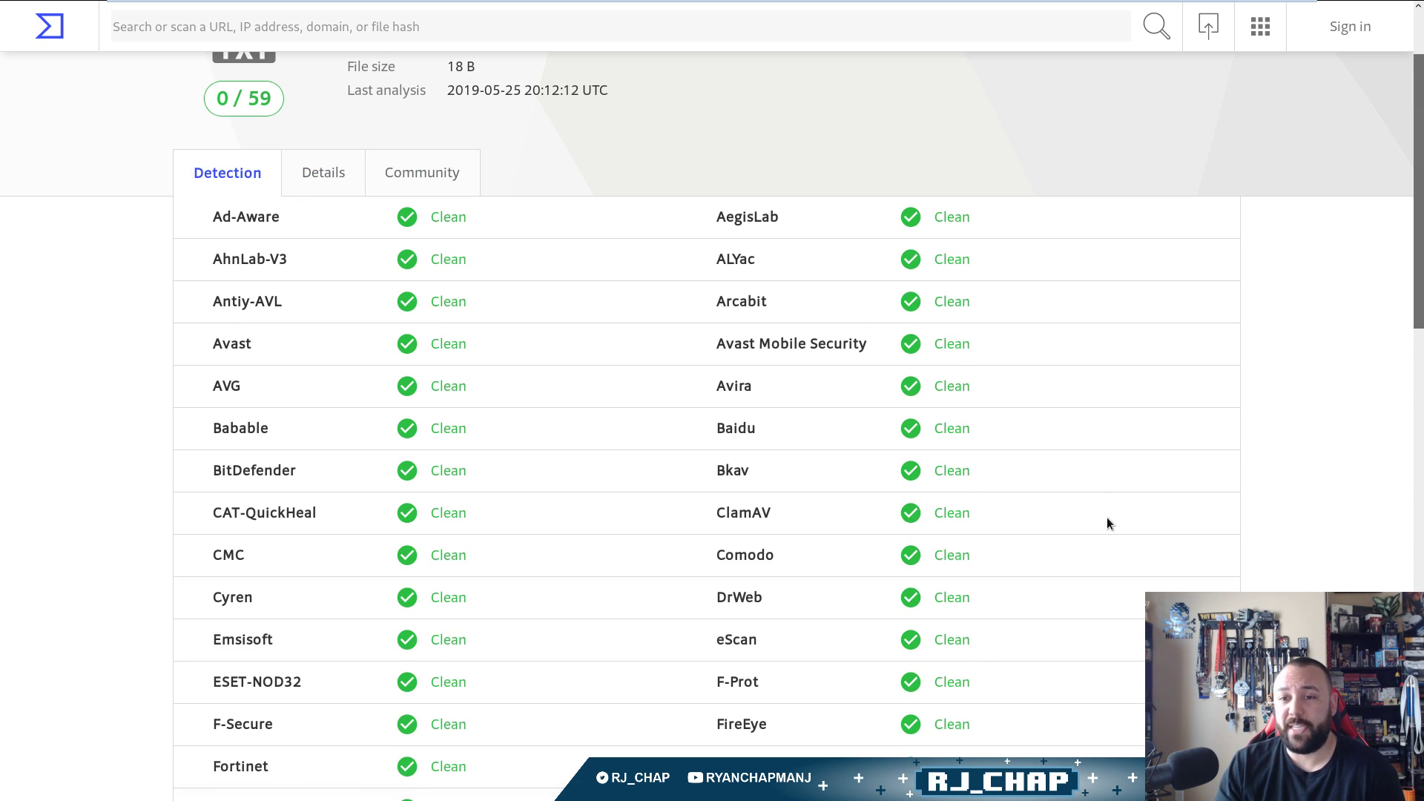
pyautogui.click(441, 176)
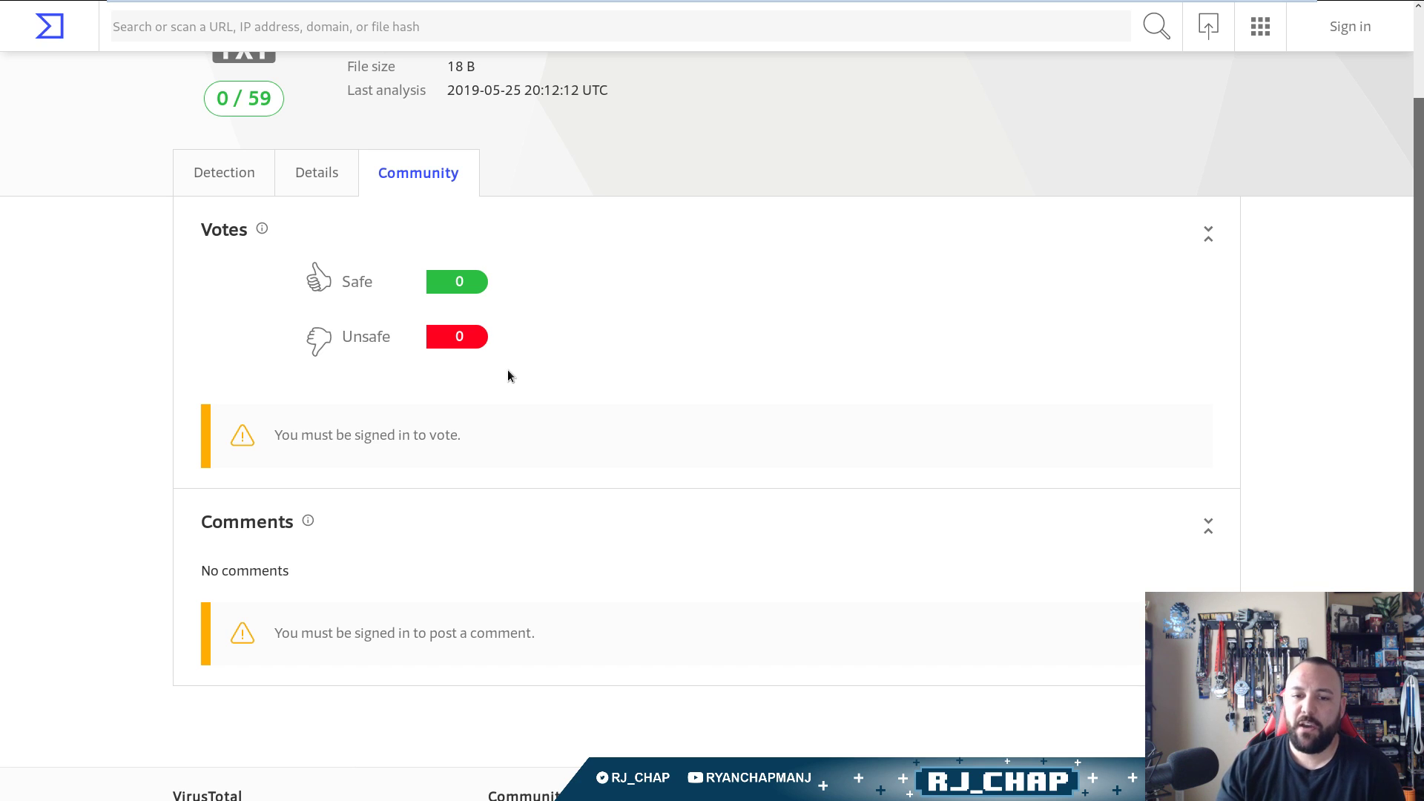
pyautogui.moveTo(533, 636); pyautogui.dragTo(264, 642)
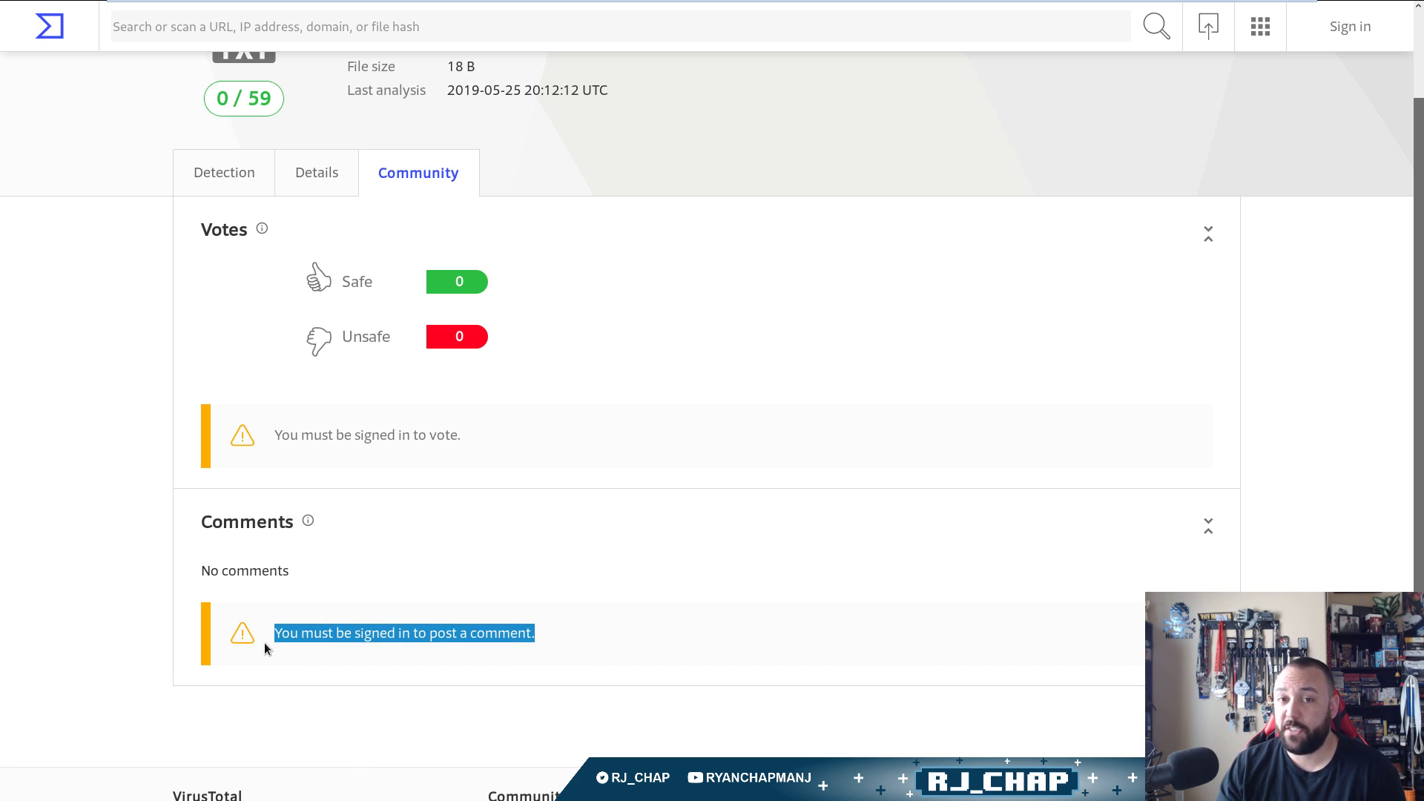
pyautogui.click(619, 602)
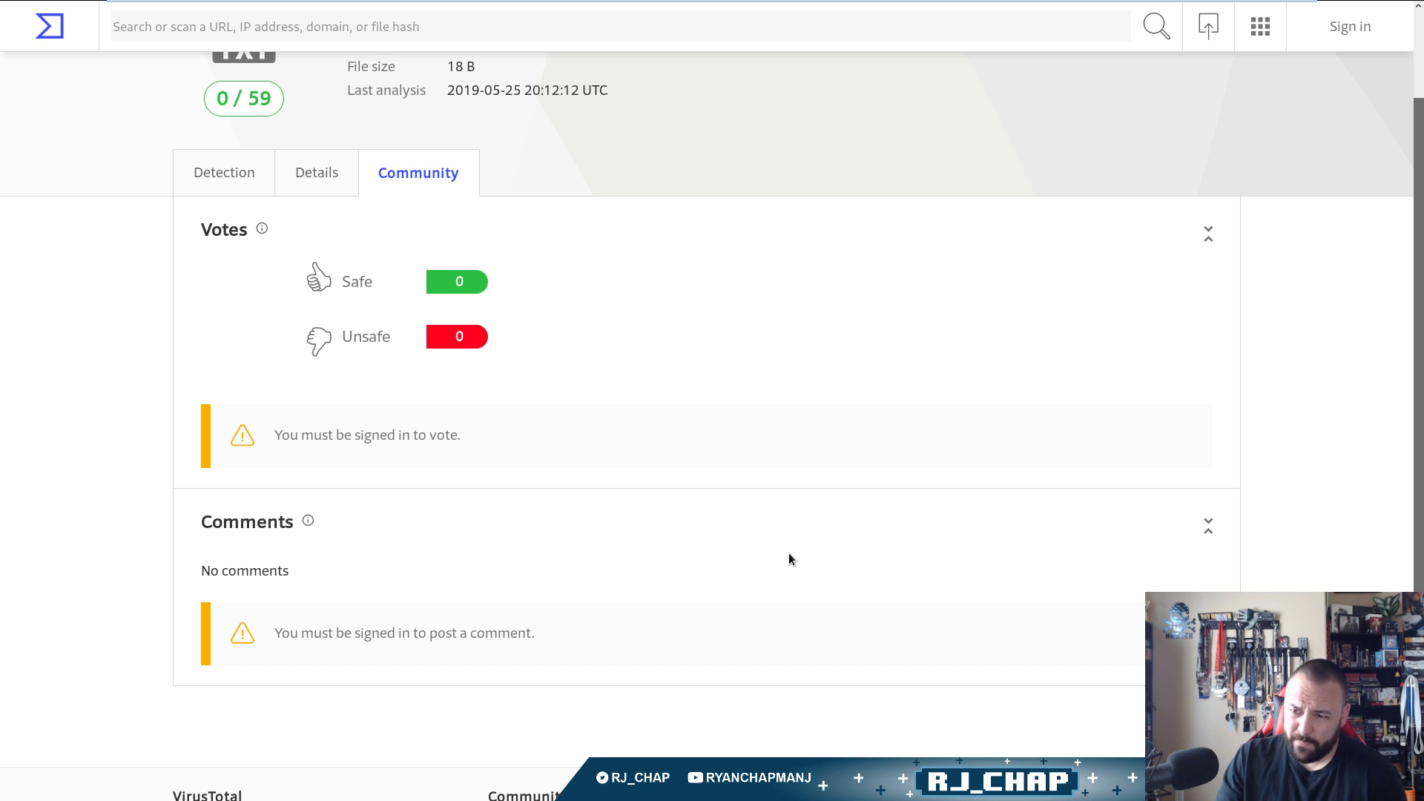
# - Cycle through the report's Detection, Details and Community sections, ending on the Detection results
pyautogui.scroll(2, 789, 554)
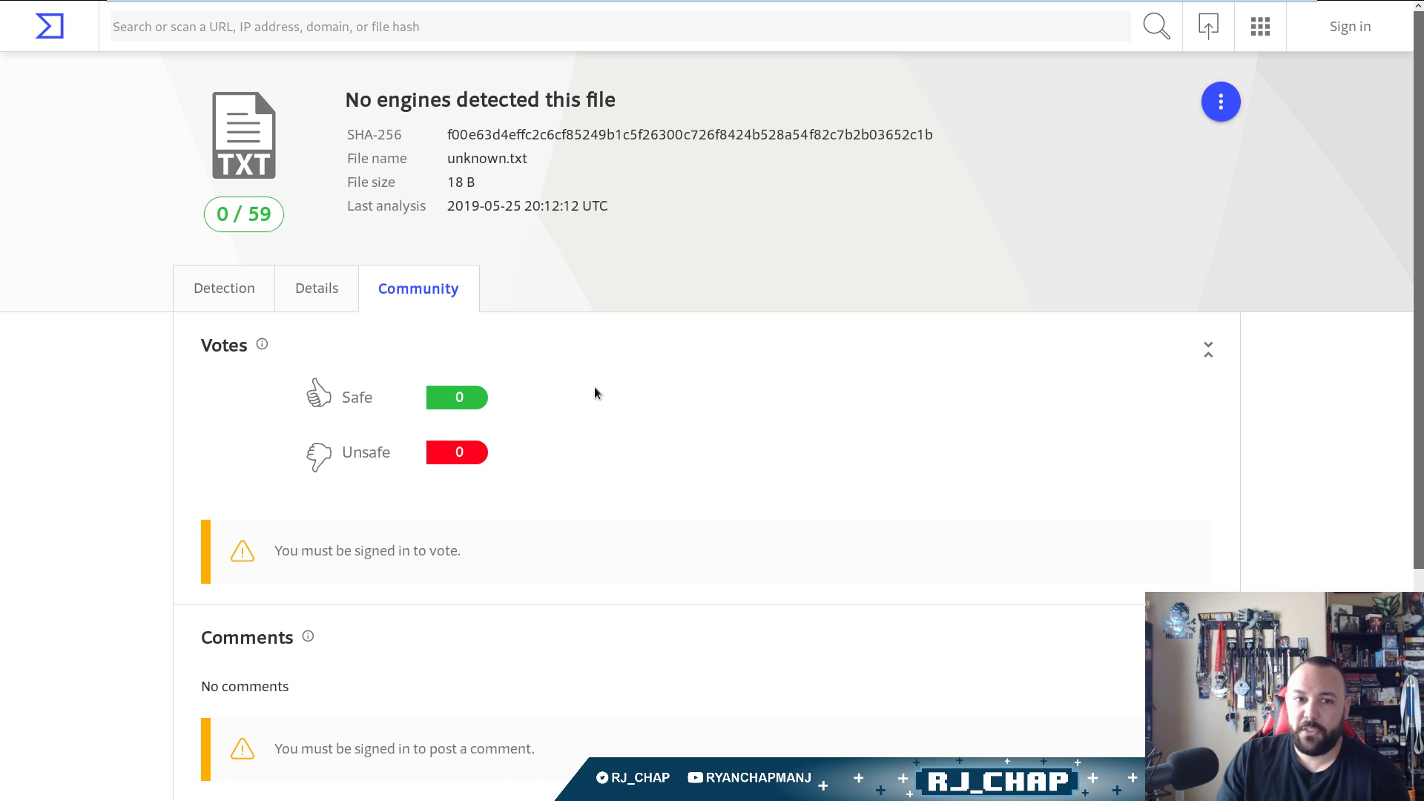
pyautogui.click(233, 301)
pyautogui.click(320, 293)
pyautogui.click(428, 287)
pyautogui.click(334, 293)
pyautogui.click(235, 293)
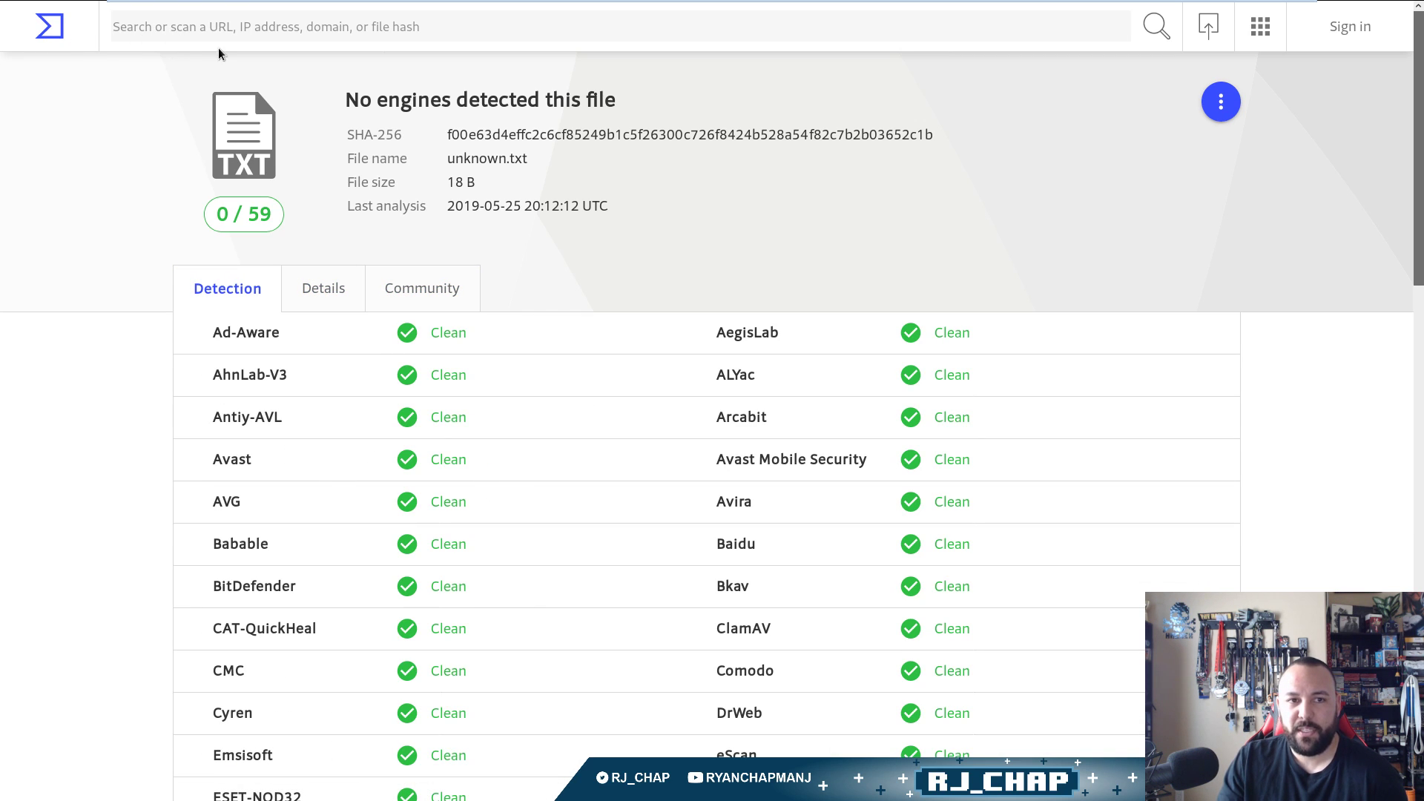
# - Search VirusTotal for "emotet" and highlight the "#emotet from:" comment in the first result
pyautogui.click(490, 28)
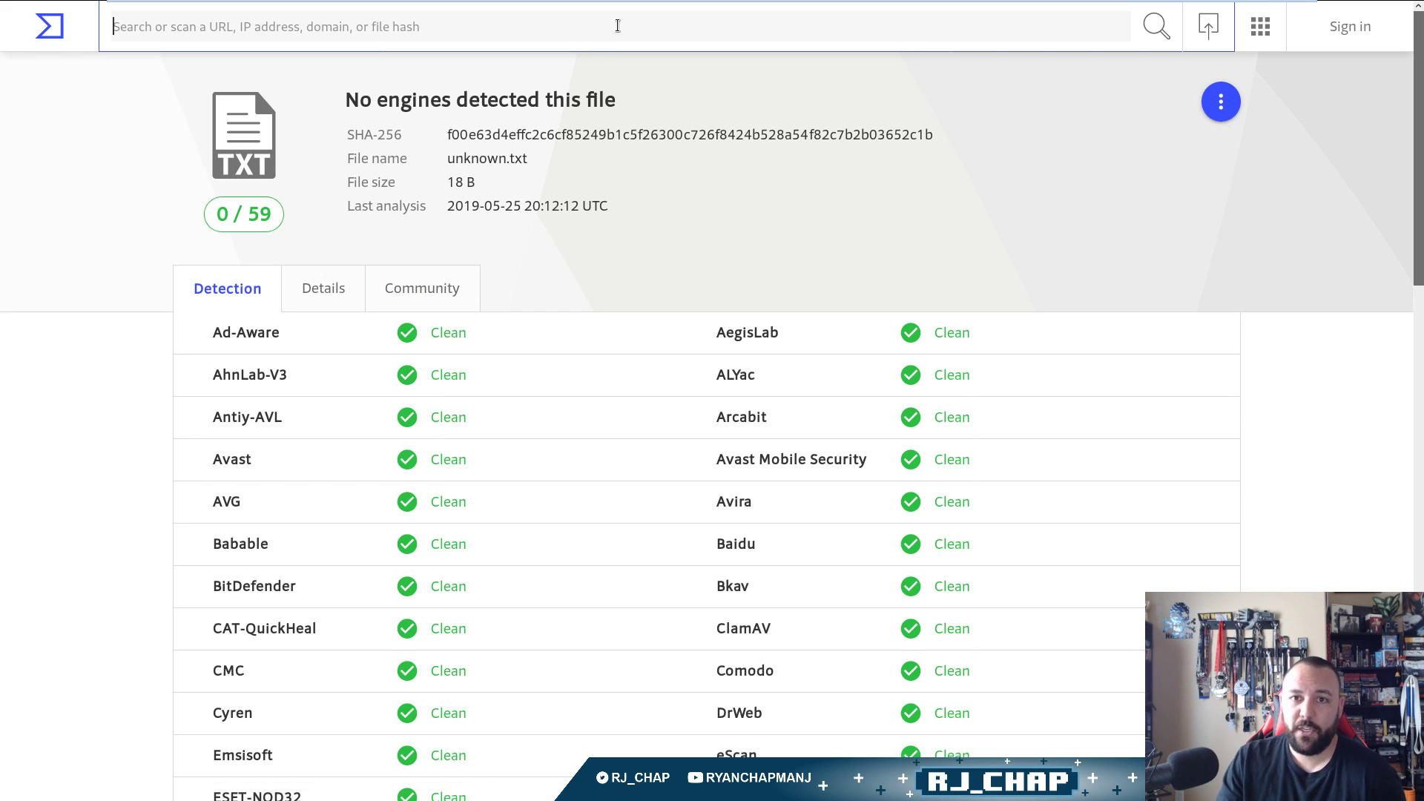
pyautogui.write('emotet')
pyautogui.press('Return')
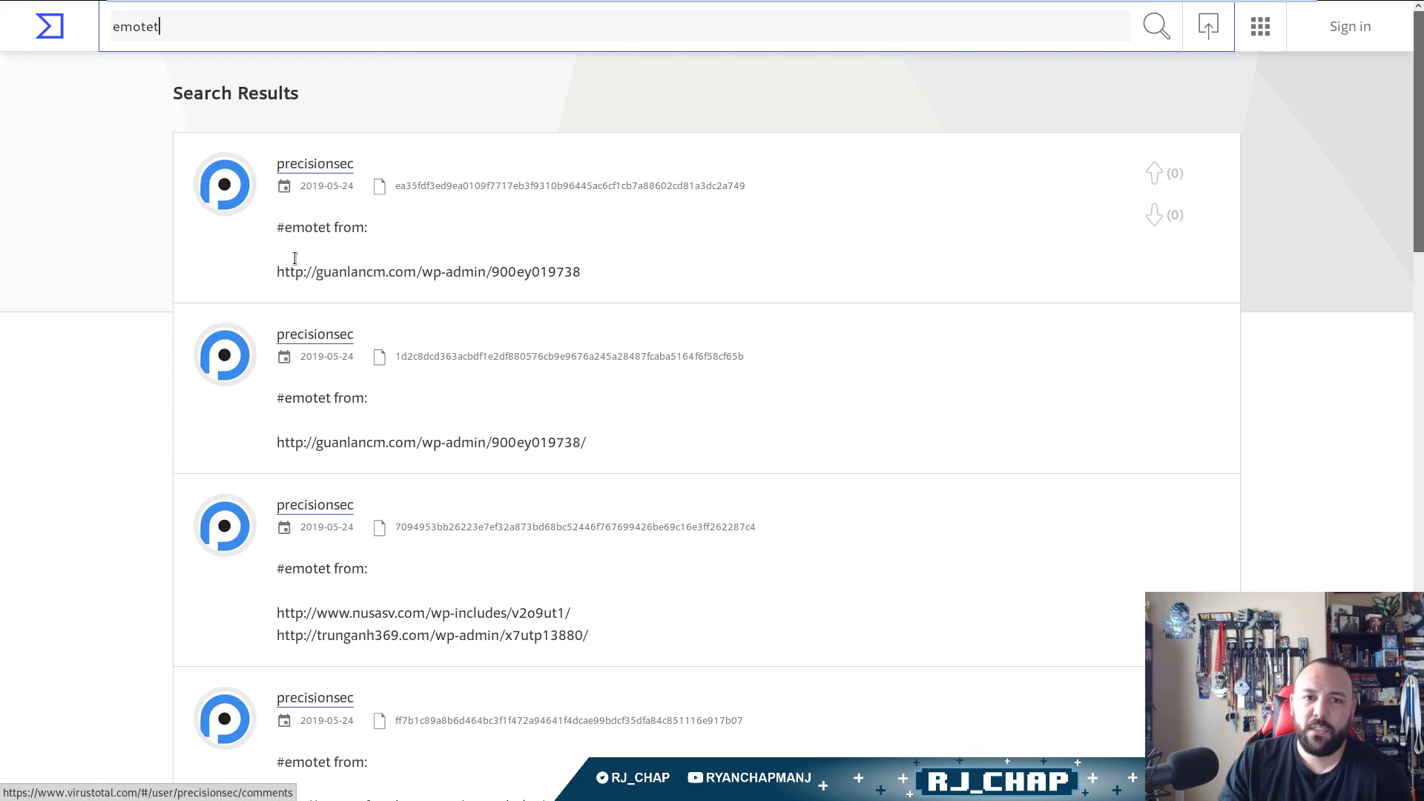
pyautogui.moveTo(390, 229); pyautogui.dragTo(273, 229)
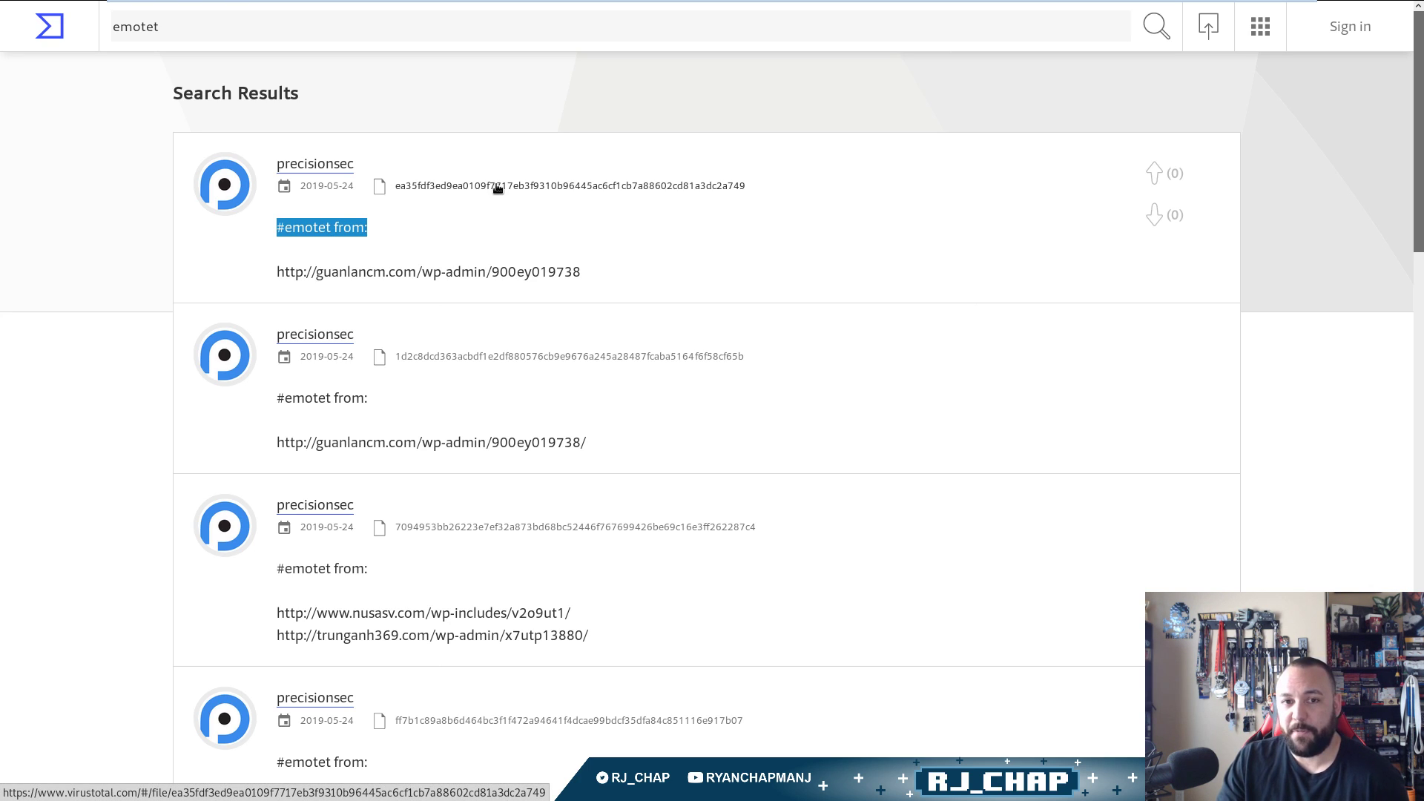
# - Leave full screen, open precisionsec's profile in a new browser tab, and view its User Trust list and comments
pyautogui.press('F11')
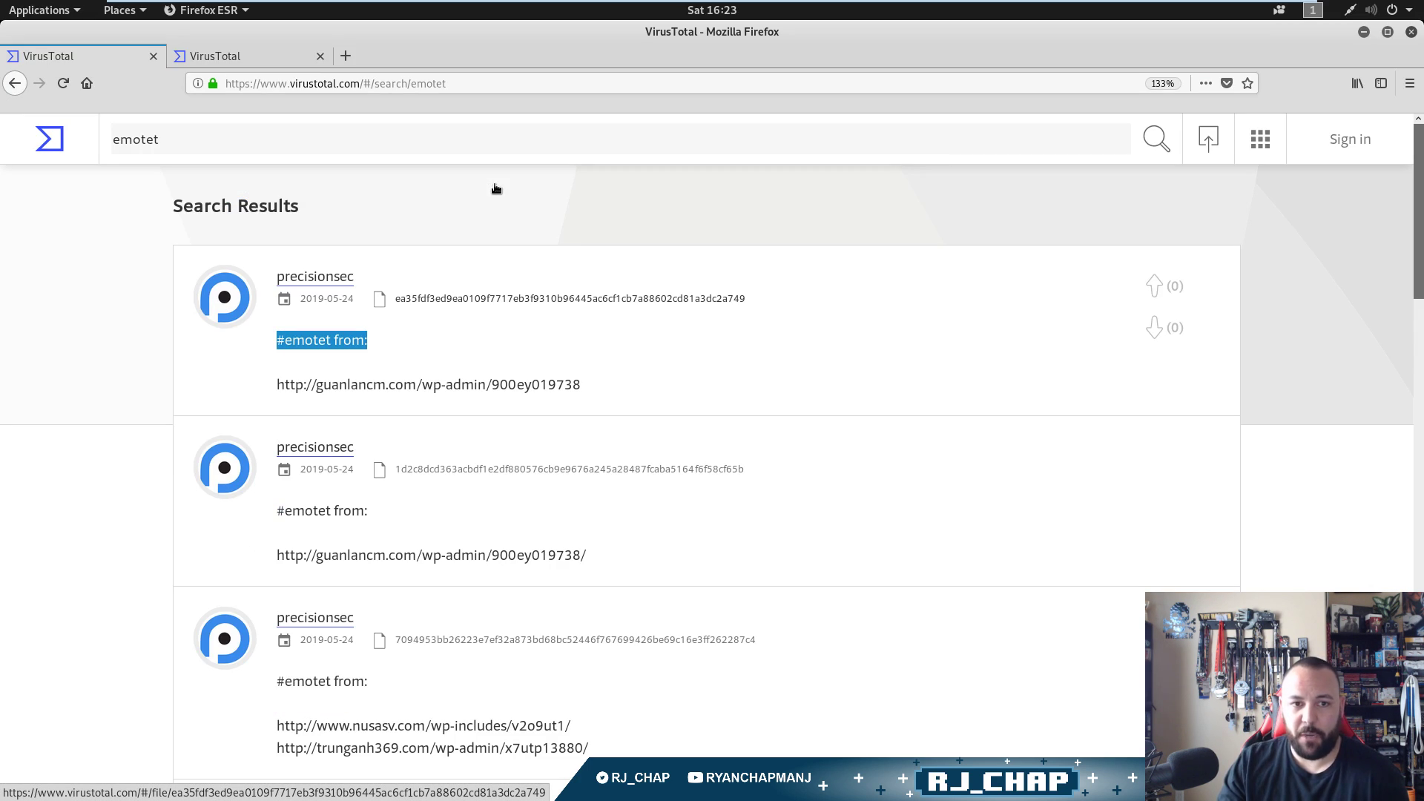
pyautogui.middleClick(327, 282)
pyautogui.click(242, 56)
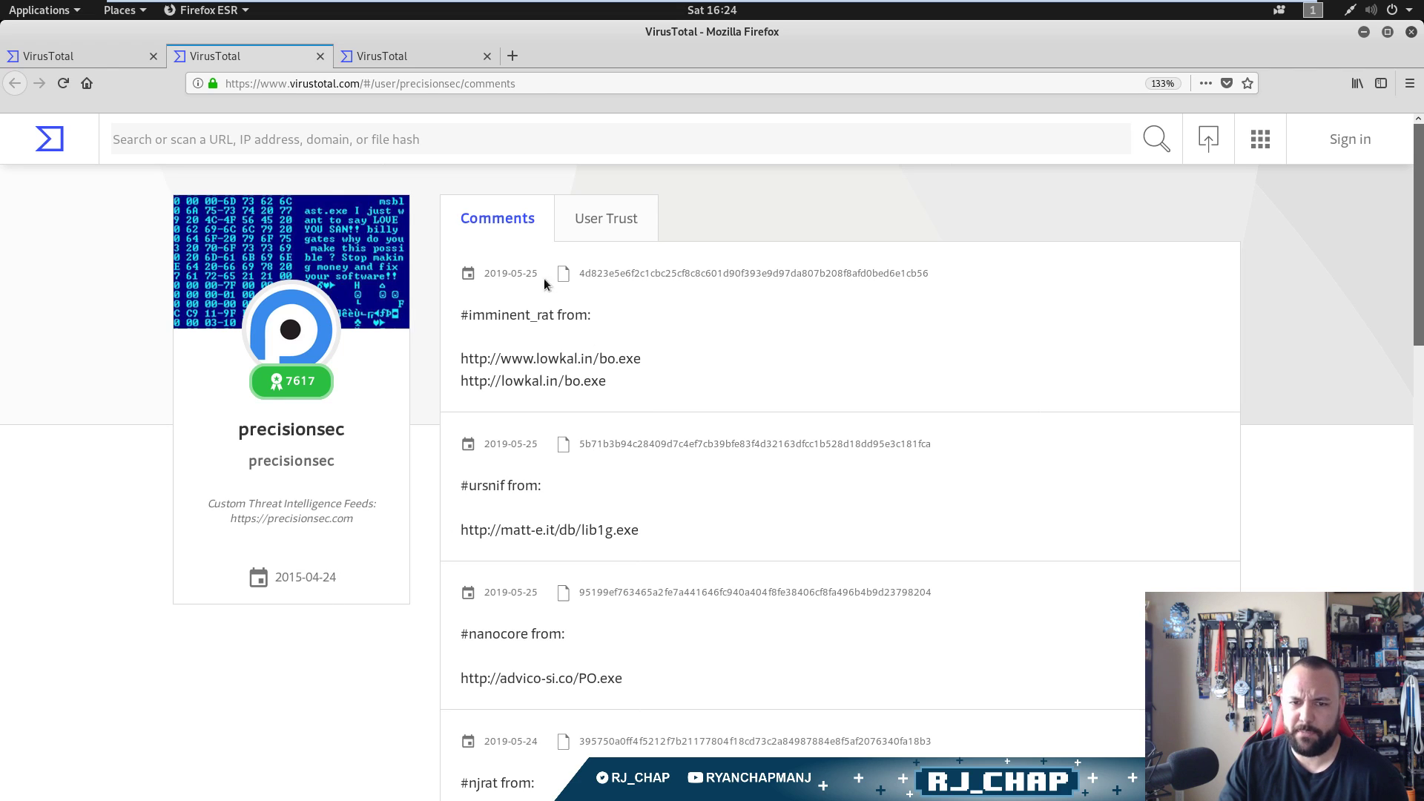
pyautogui.click(595, 236)
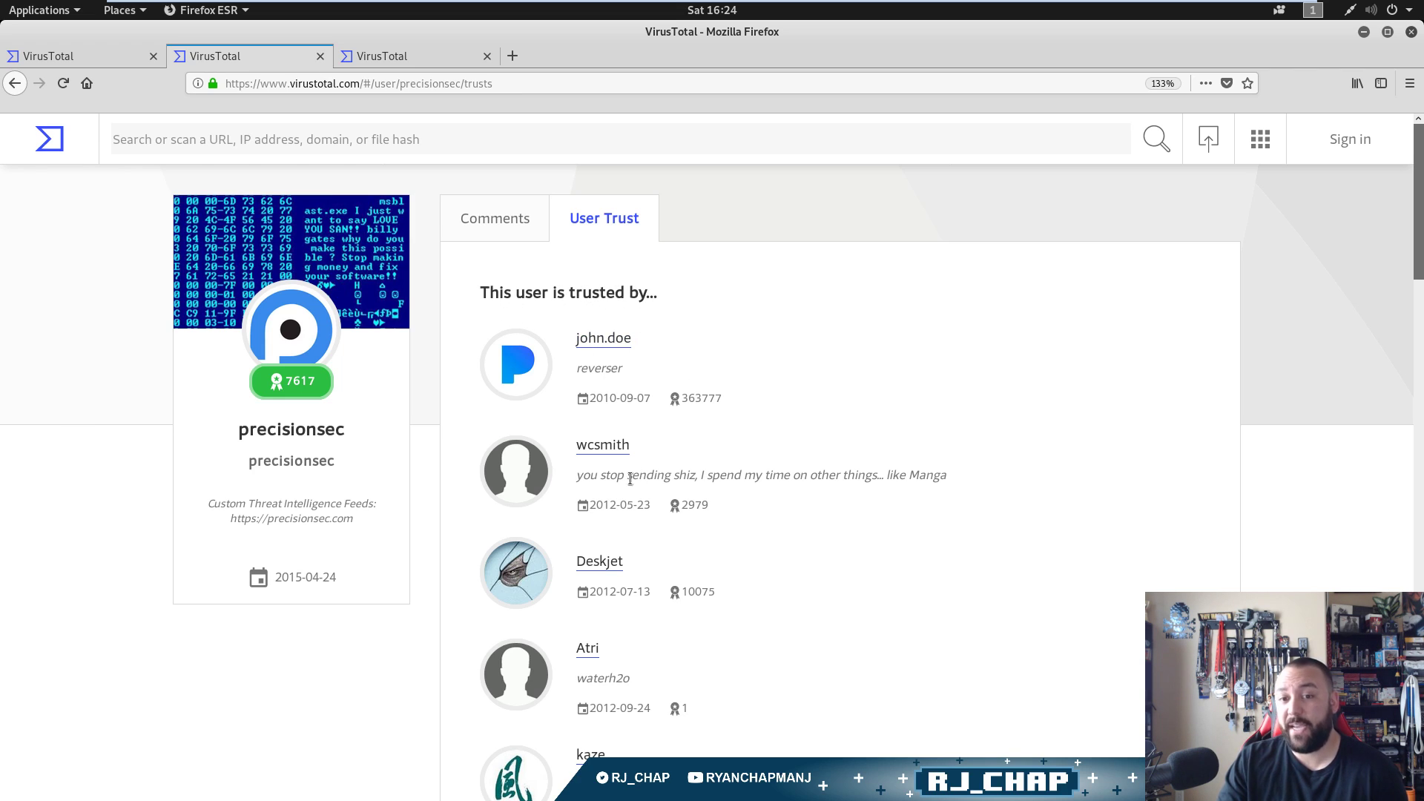
pyautogui.click(502, 223)
# - Return from the emotet search results to the unknown.txt report and view its Community votes and comments
pyautogui.click(118, 55)
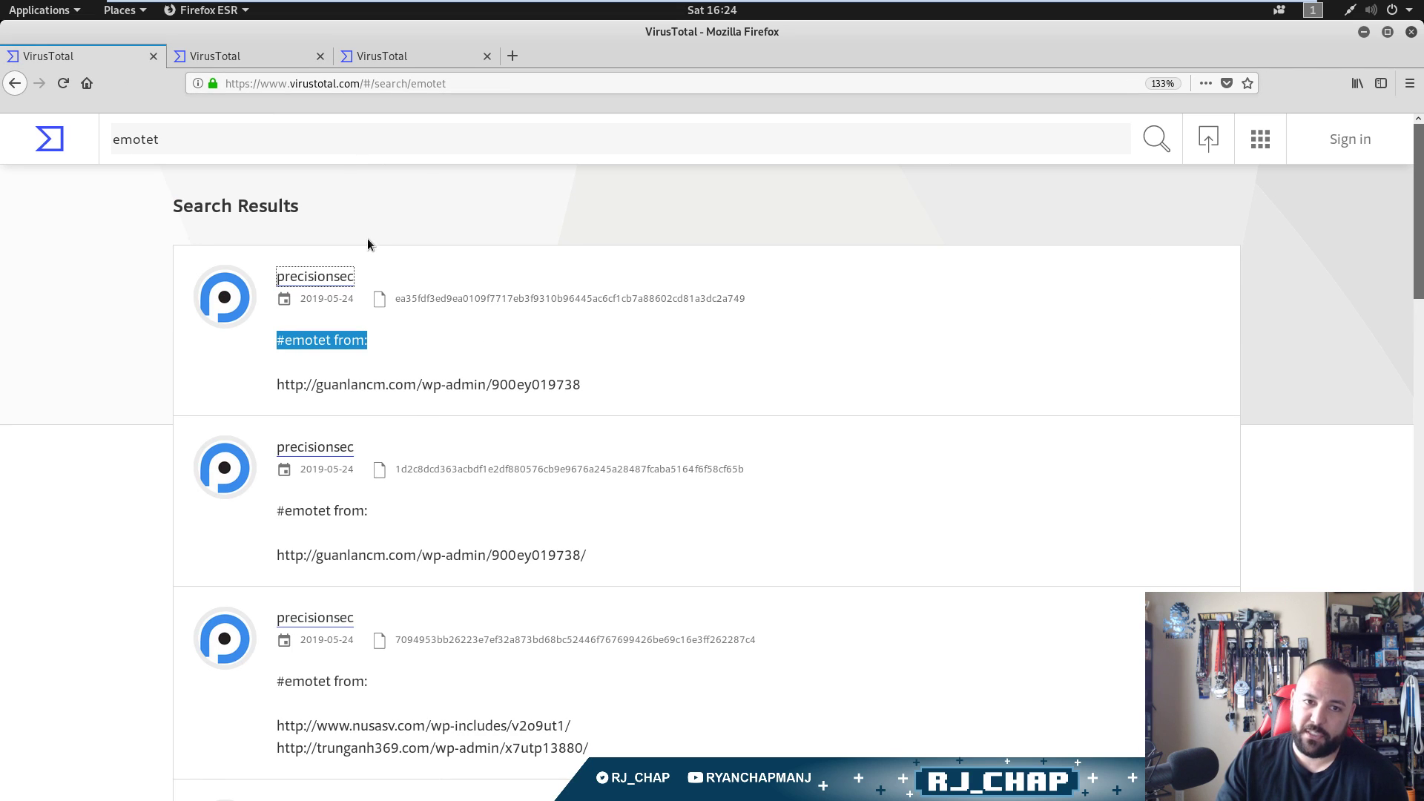
pyautogui.click(22, 87)
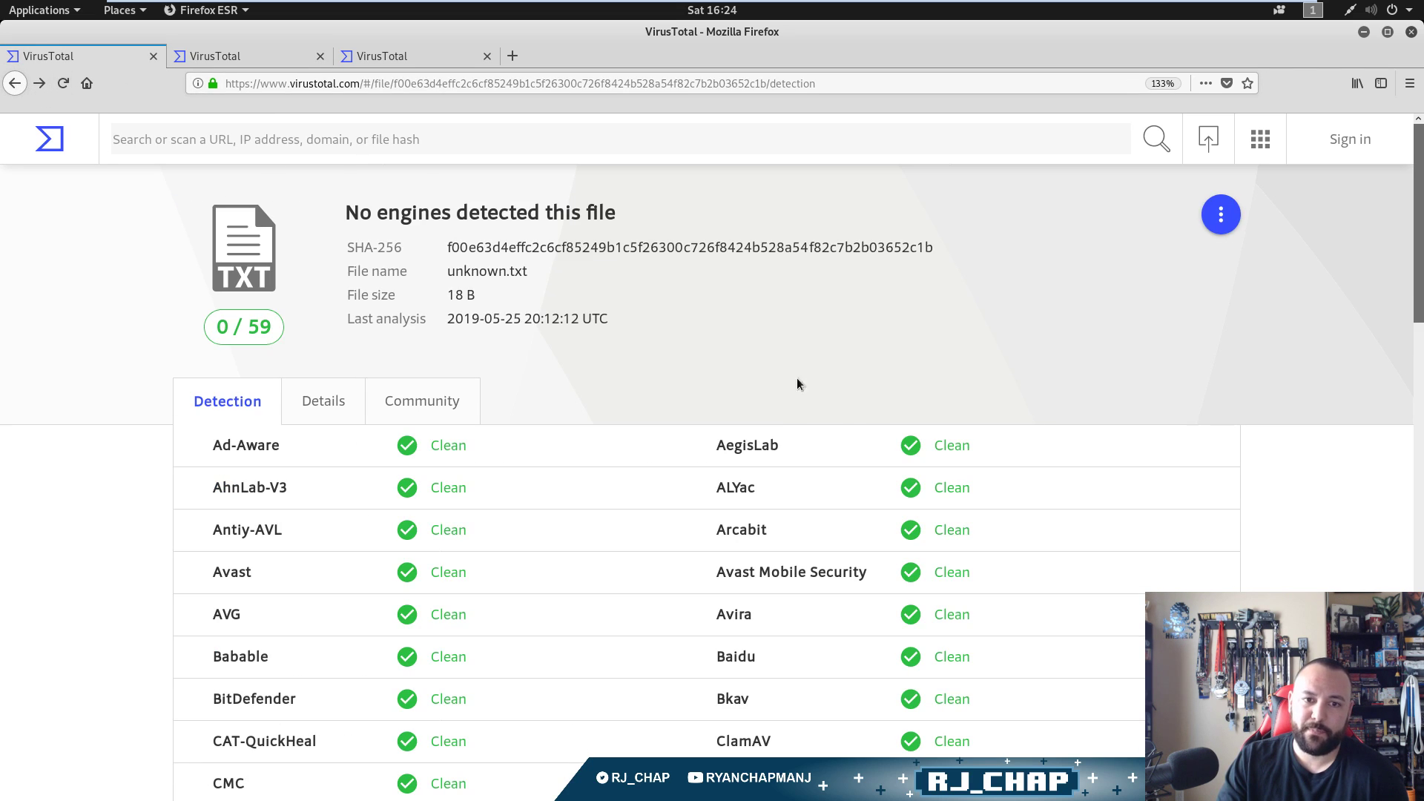
pyautogui.click(418, 401)
pyautogui.scroll(-3, 949, 576)
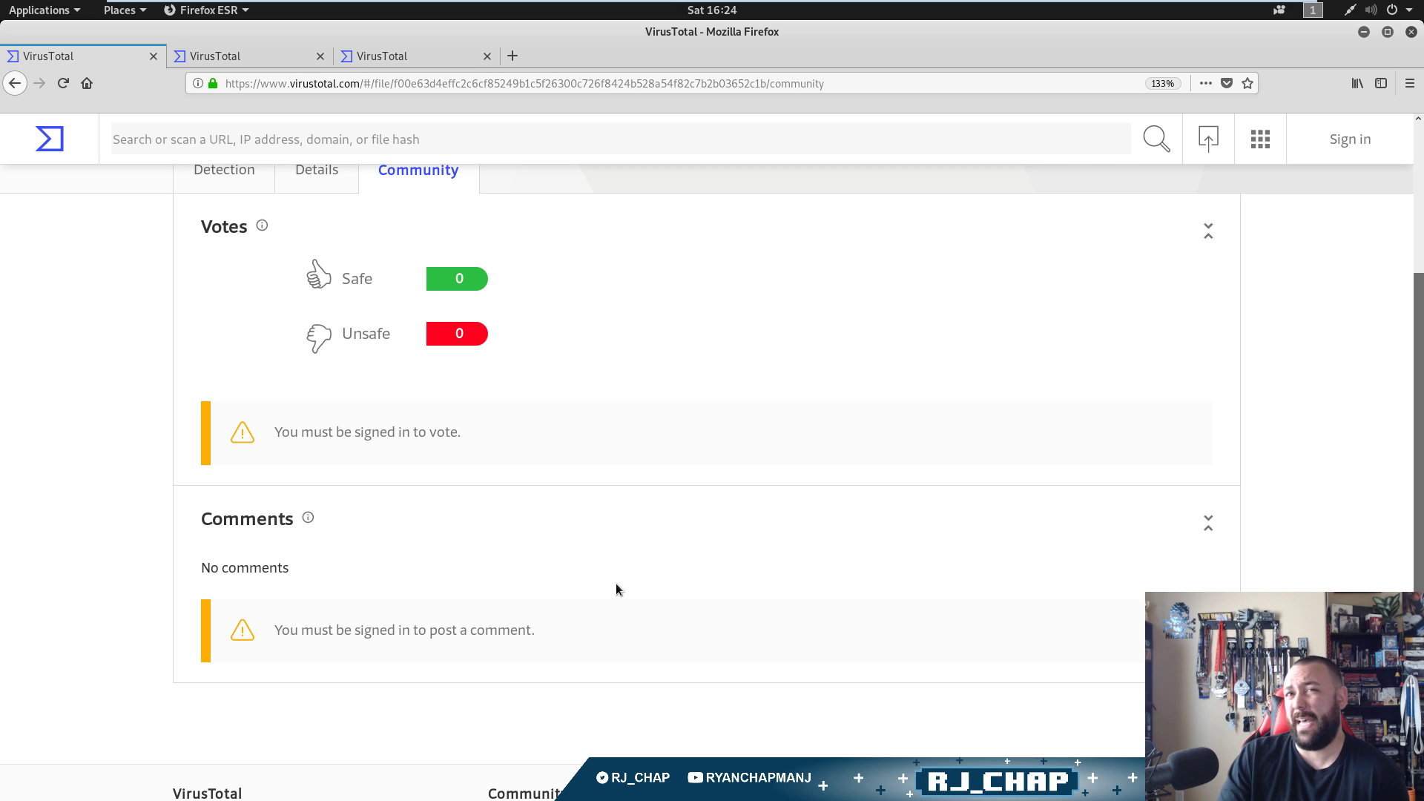
# - Look through the users who trust precisionsec and highlight the reputation scores of the last three listed, clearing the selection
pyautogui.click(257, 59)
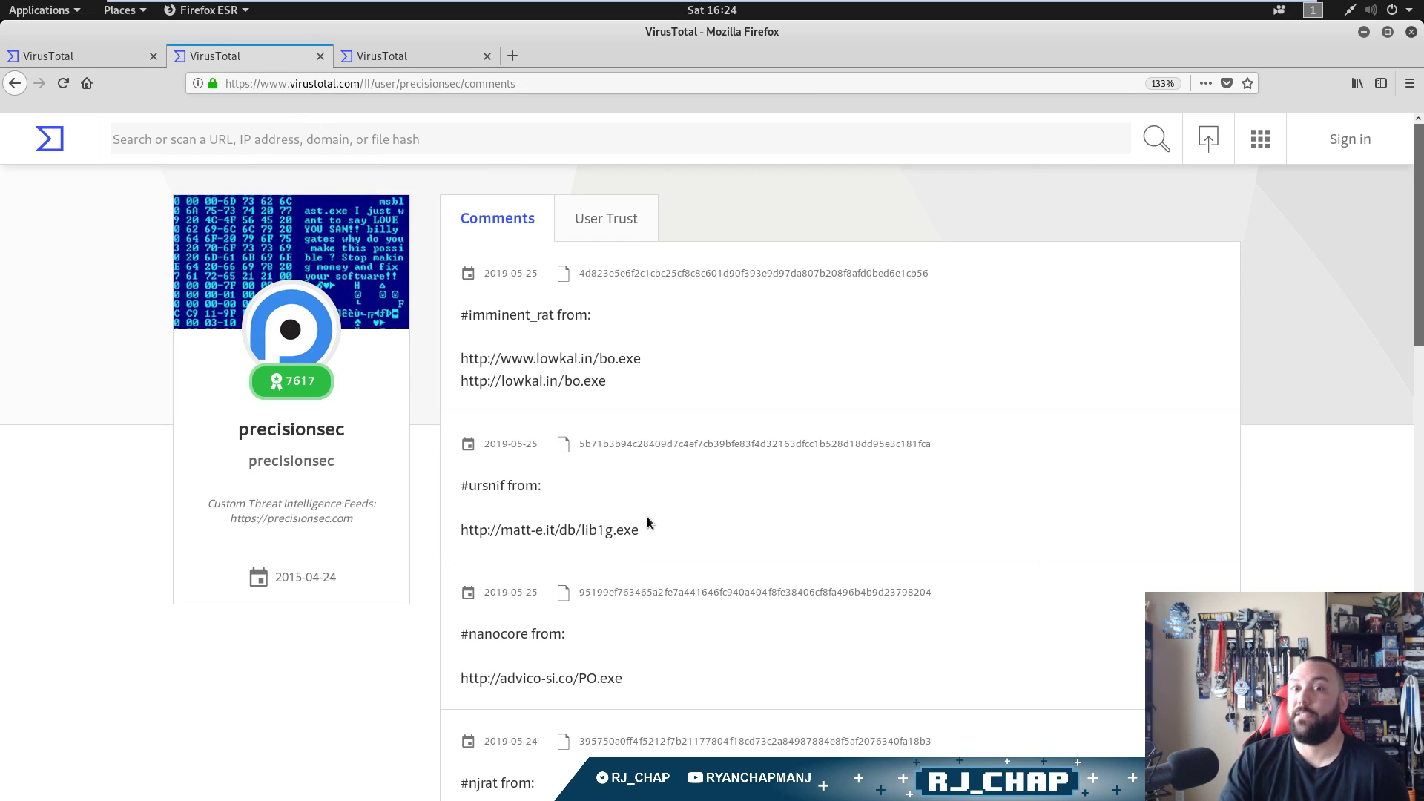
pyautogui.click(656, 230)
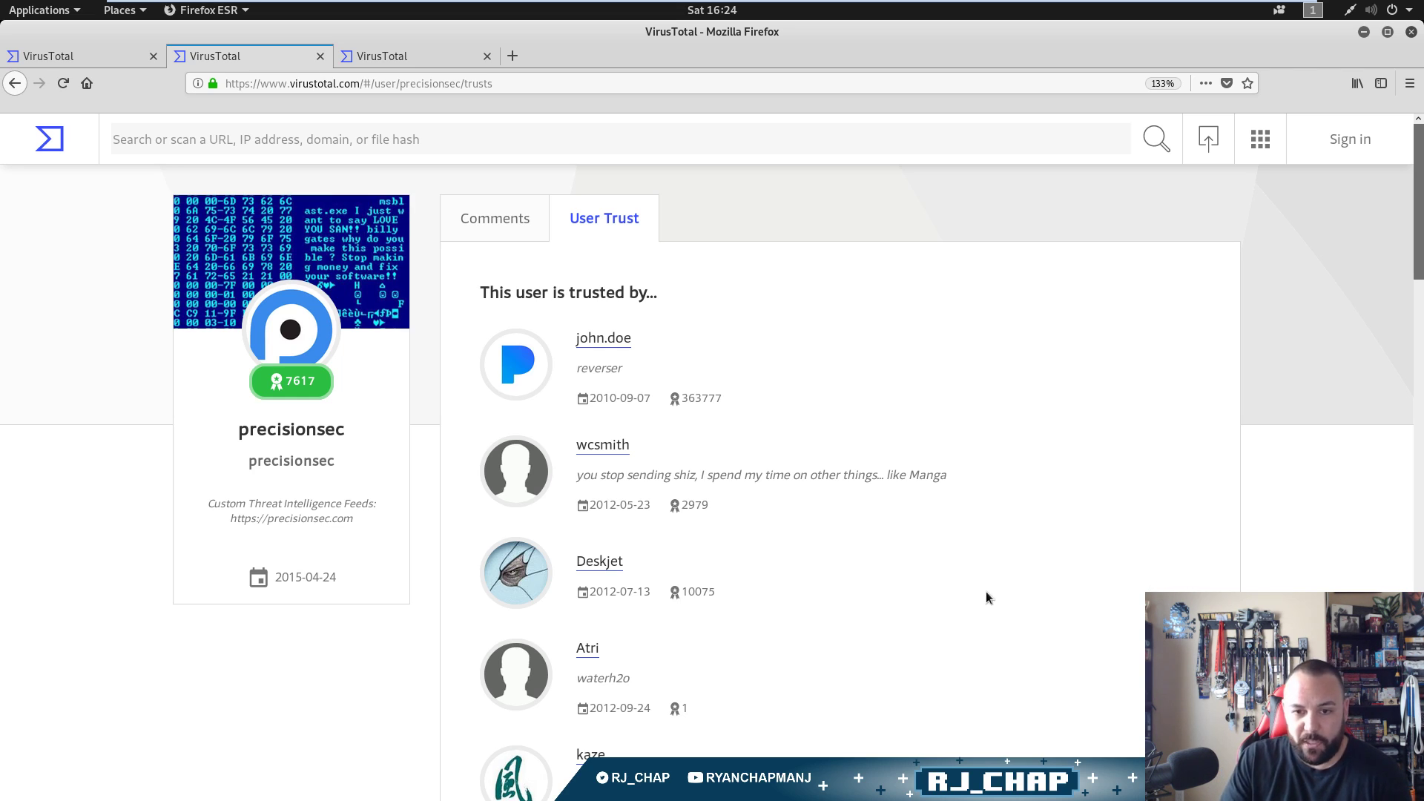
pyautogui.scroll(-10, 1119, 582)
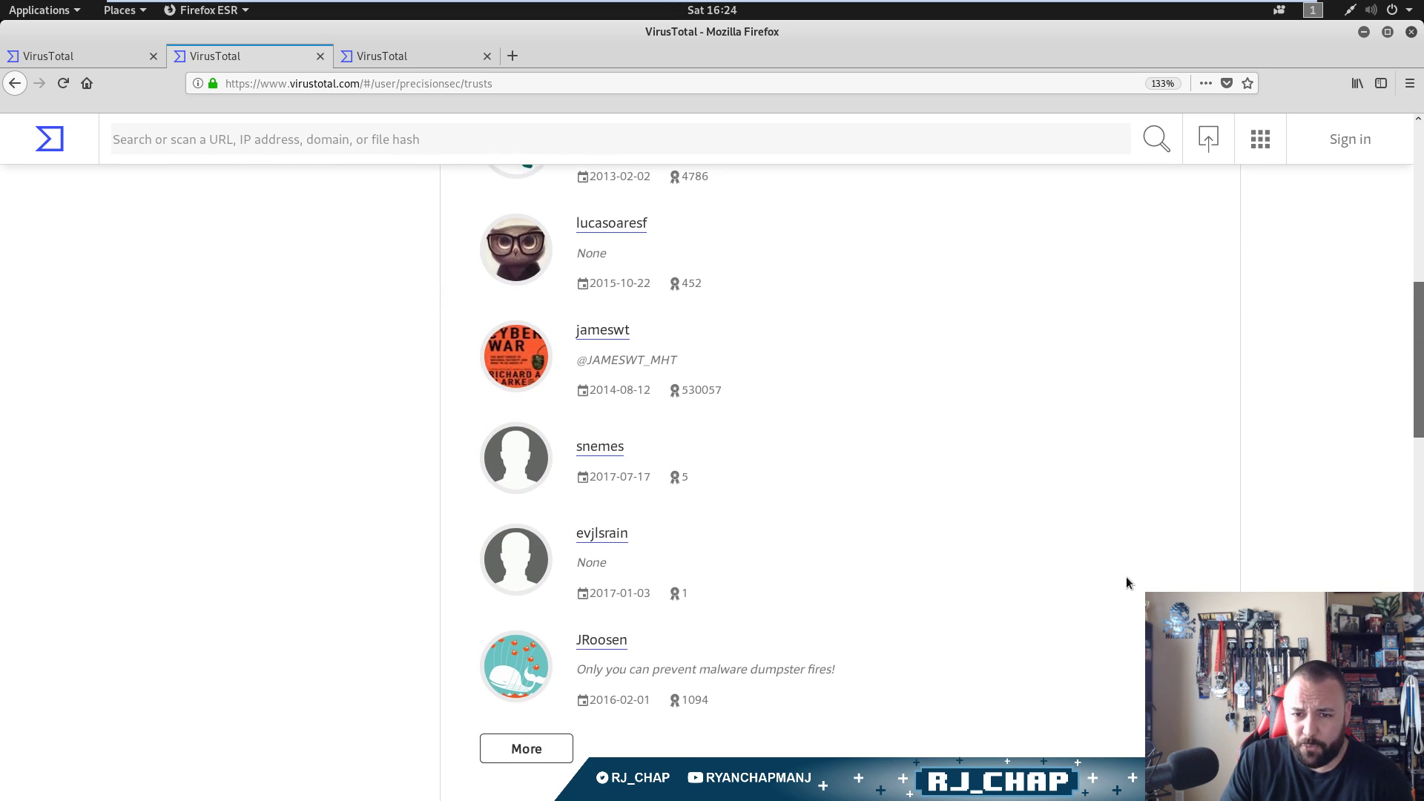
pyautogui.scroll(-12, 1127, 582)
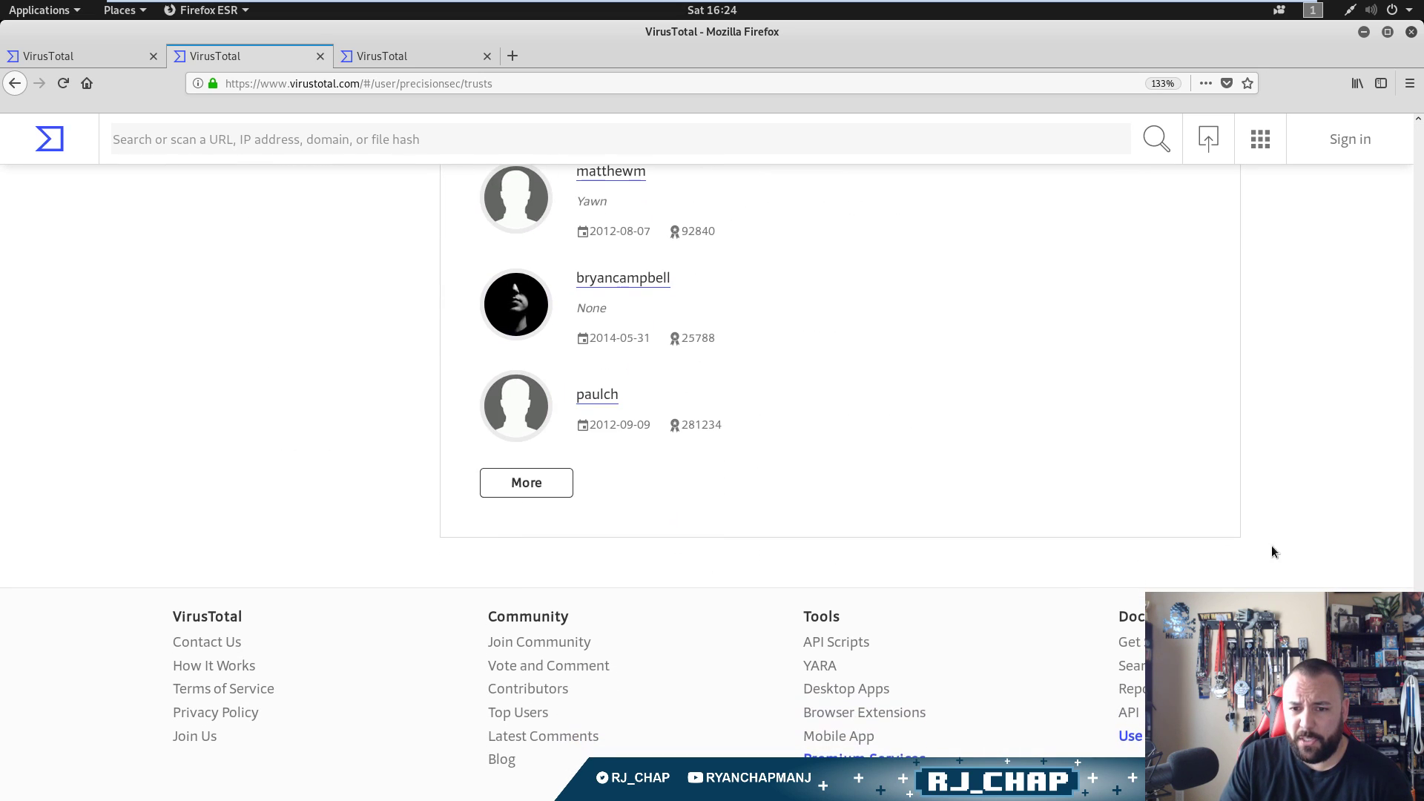
pyautogui.moveTo(755, 428); pyautogui.dragTo(675, 231)
pyautogui.click(807, 315)
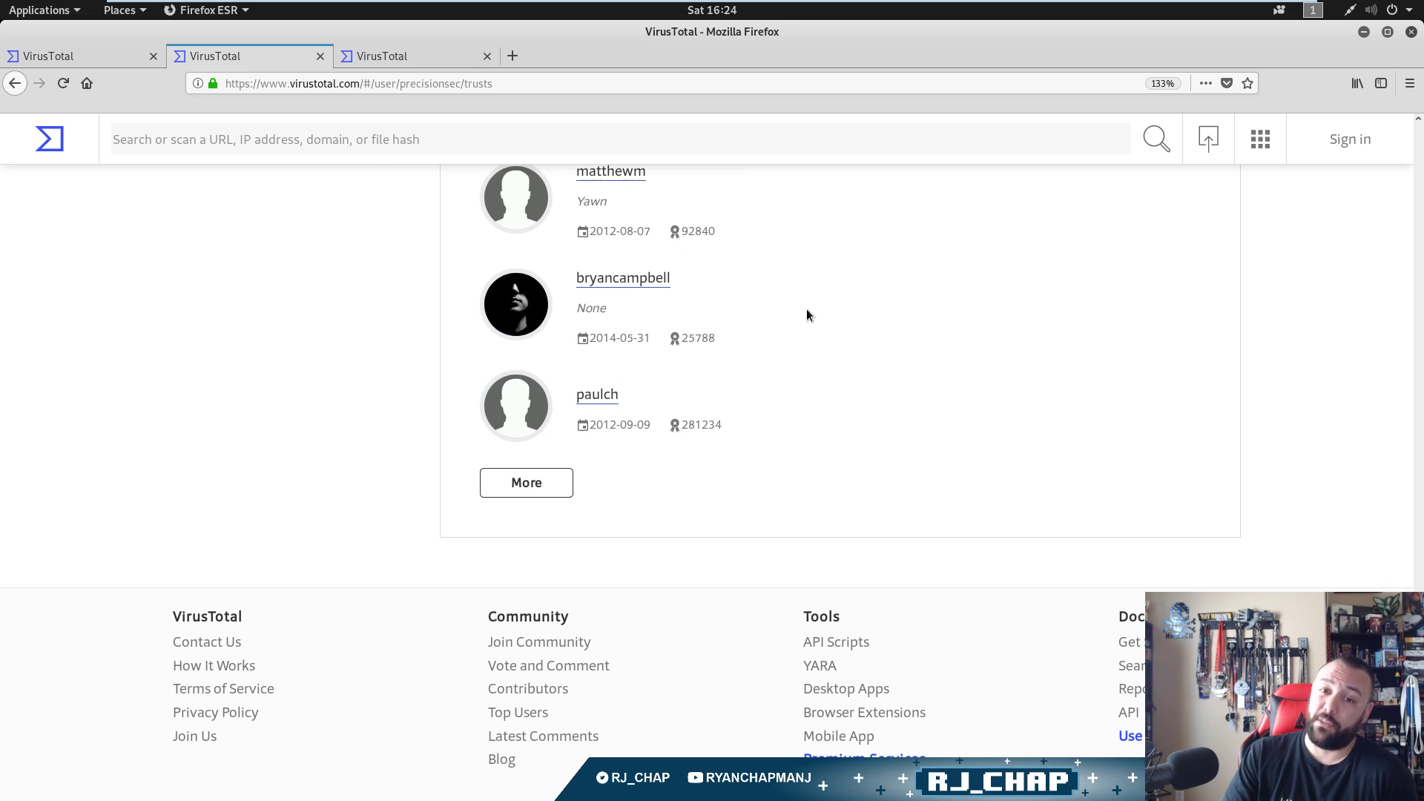
# - Highlight the reputation scores of the last two trusting users, single out the final one, and clear the selection
pyautogui.moveTo(739, 430); pyautogui.dragTo(666, 337)
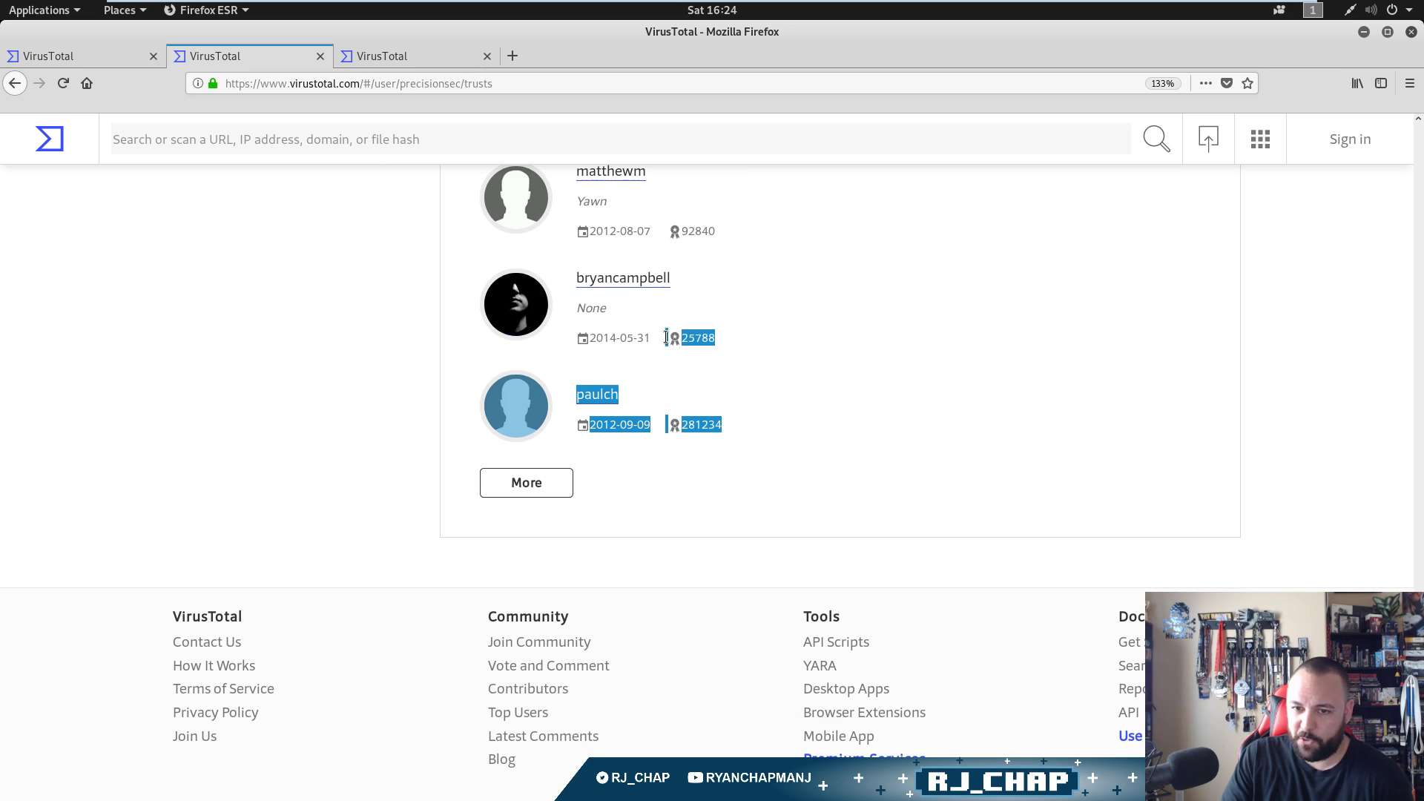
pyautogui.click(783, 404)
pyautogui.moveTo(728, 424); pyautogui.dragTo(669, 424)
pyautogui.click(847, 450)
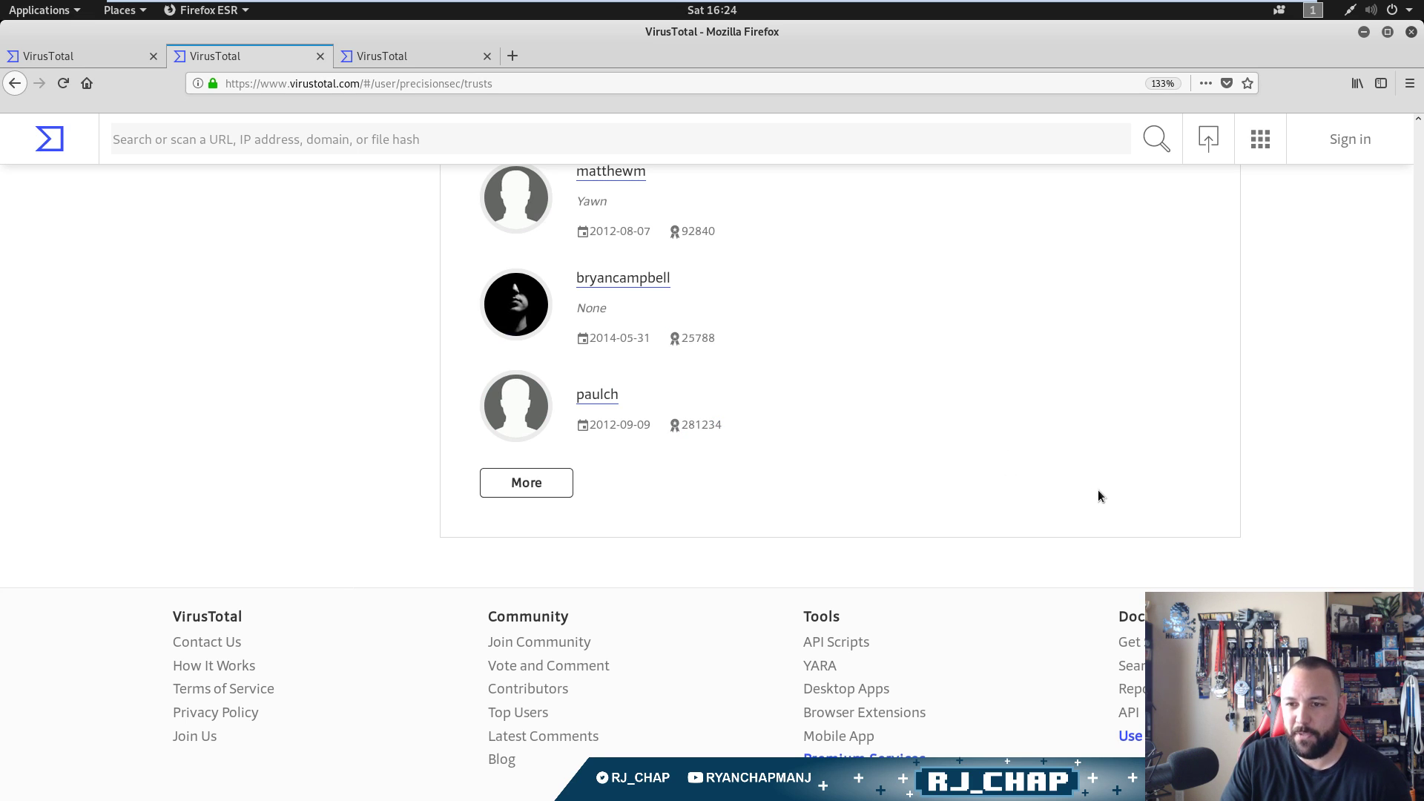
# - Go back to precisionsec's comments and close the profile's browser tab, ending on the VirusTotal home page's search form
pyautogui.scroll(20, 1098, 496)
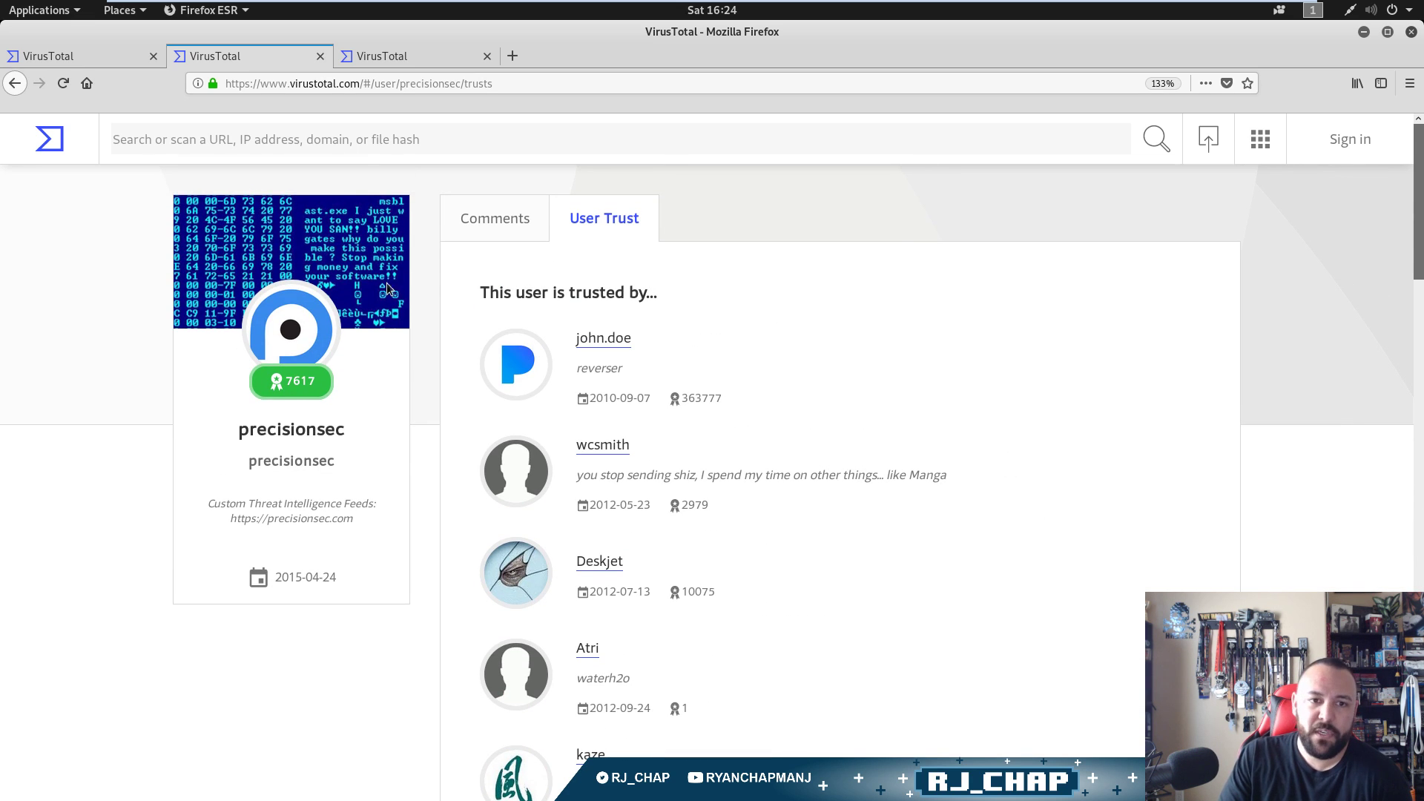
pyautogui.click(497, 219)
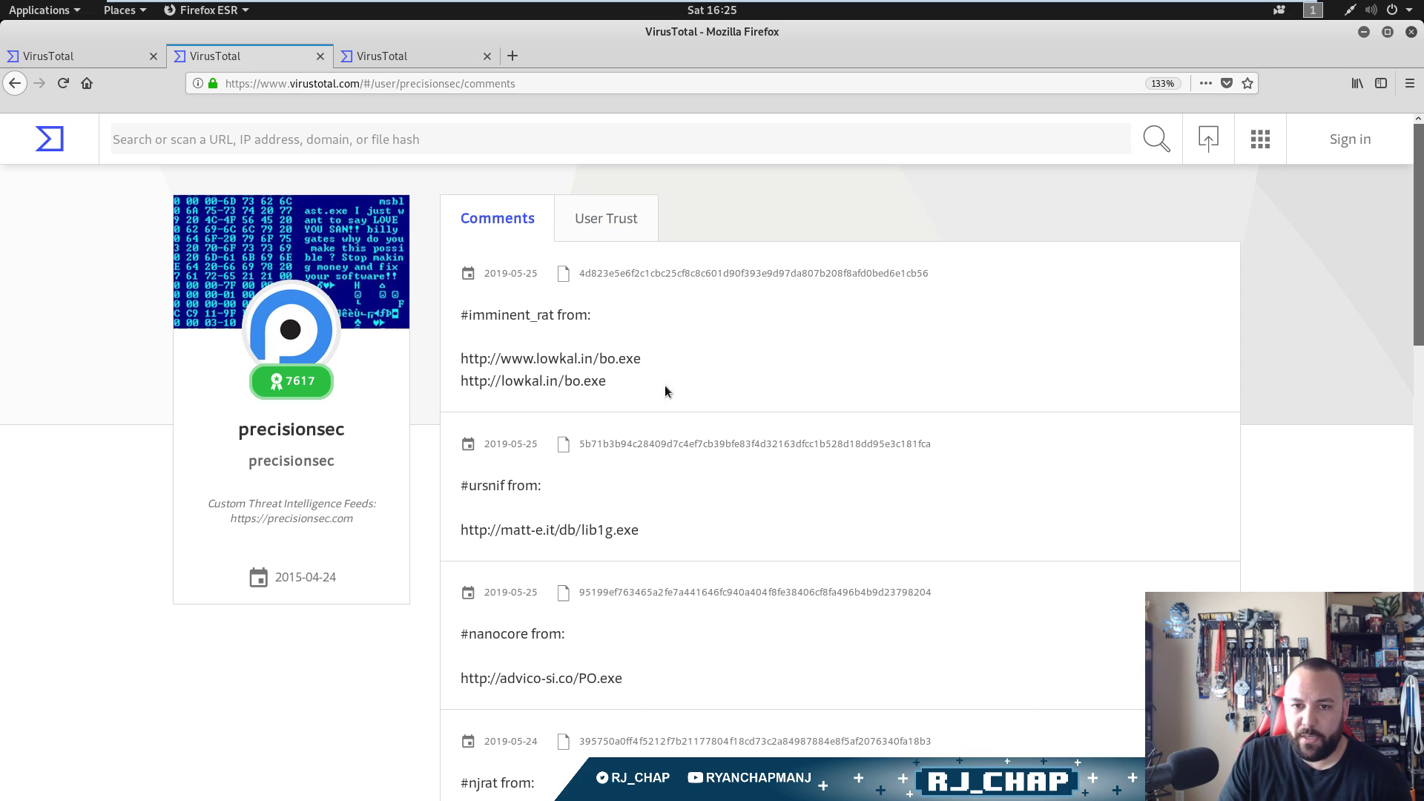
pyautogui.click(17, 87)
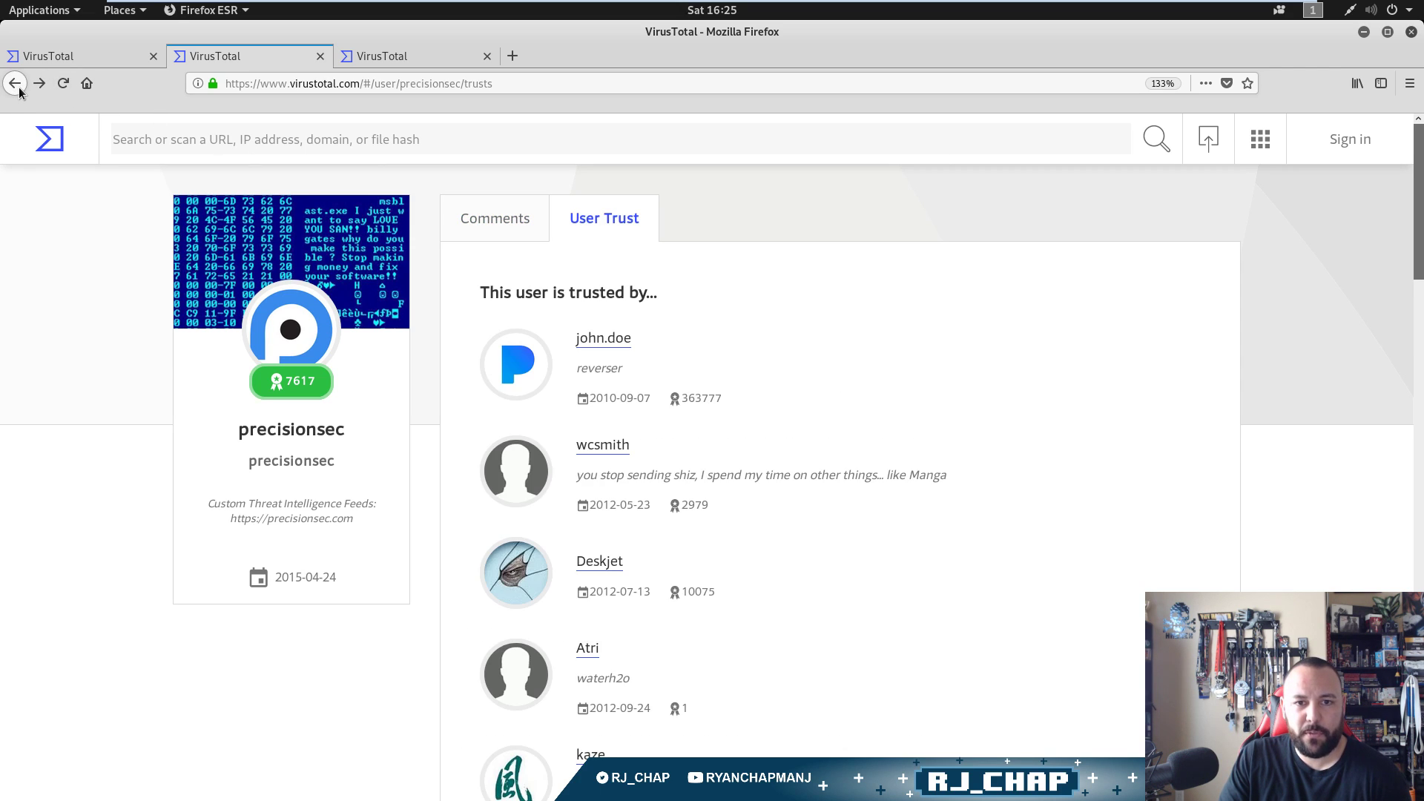
pyautogui.click(16, 84)
pyautogui.click(15, 84)
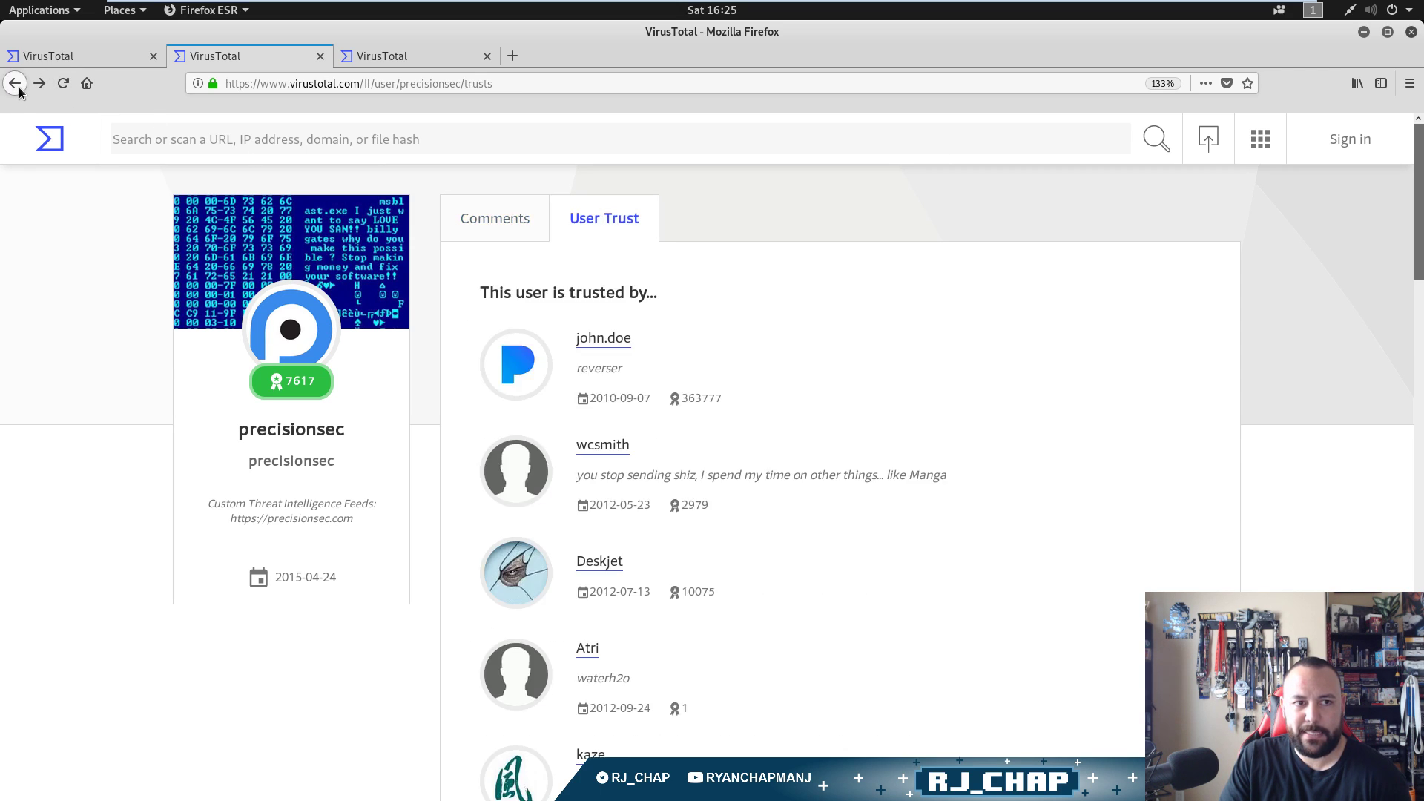
pyautogui.click(15, 83)
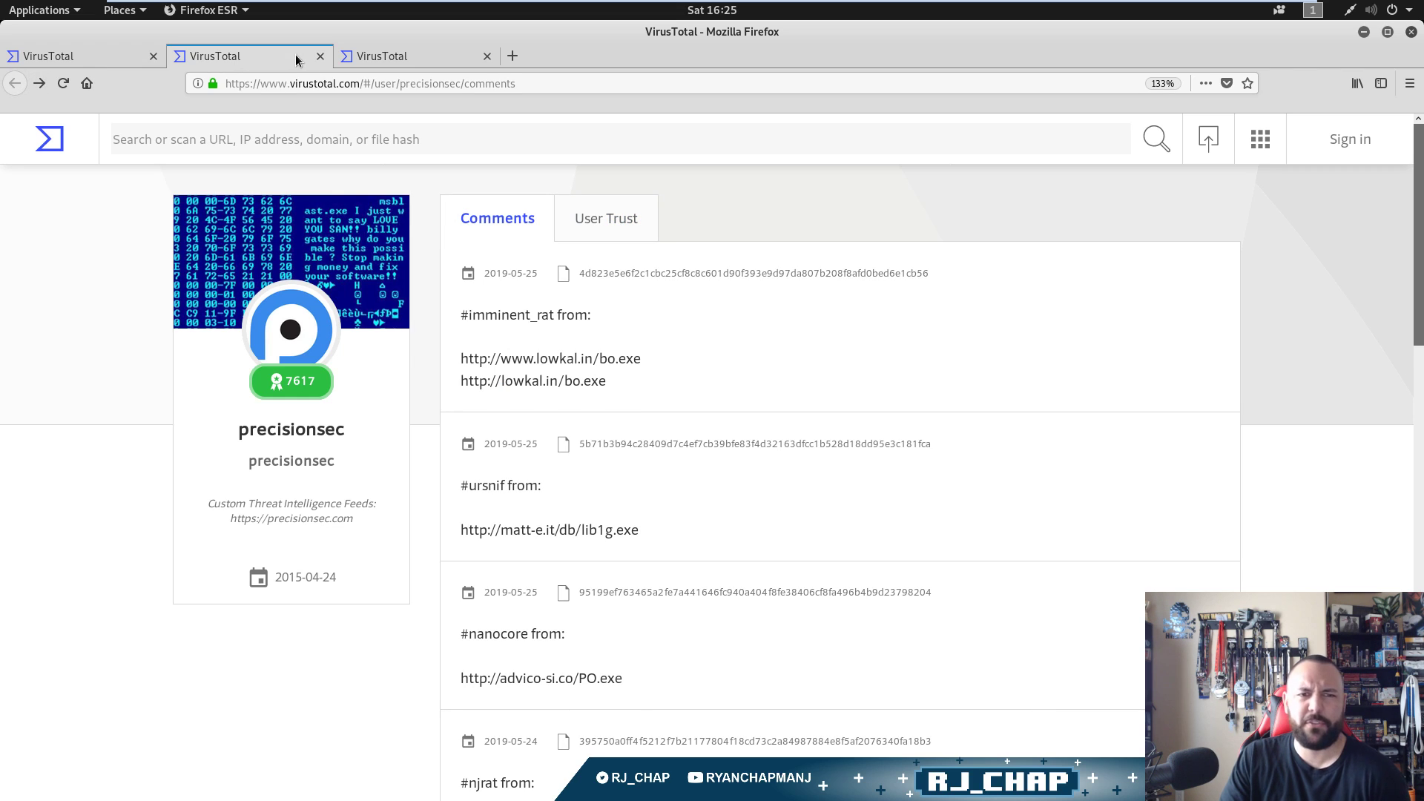
pyautogui.click(320, 57)
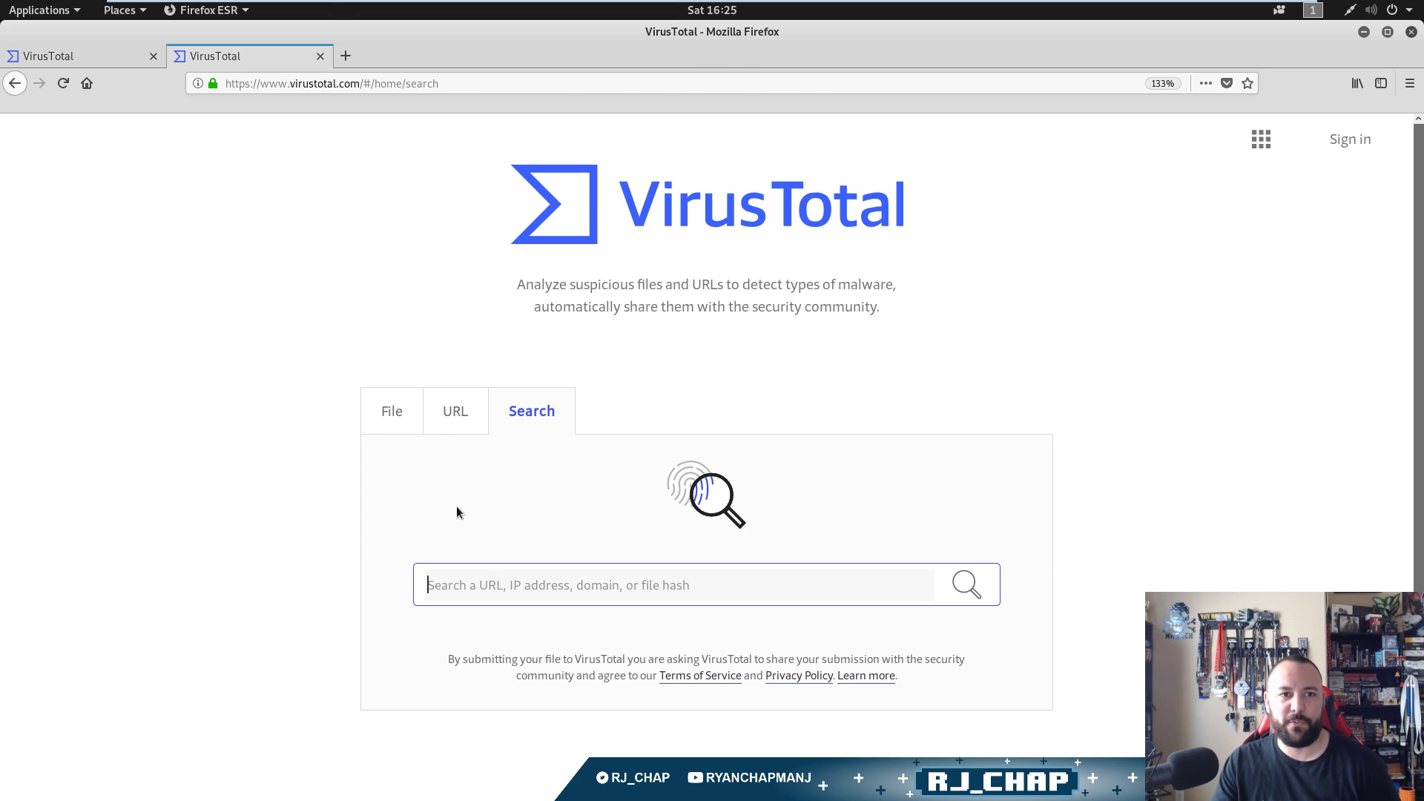
pyautogui.hotkey('ctrl', 'pageup')
pyautogui.hotkey('ctrl', 'pagedown')
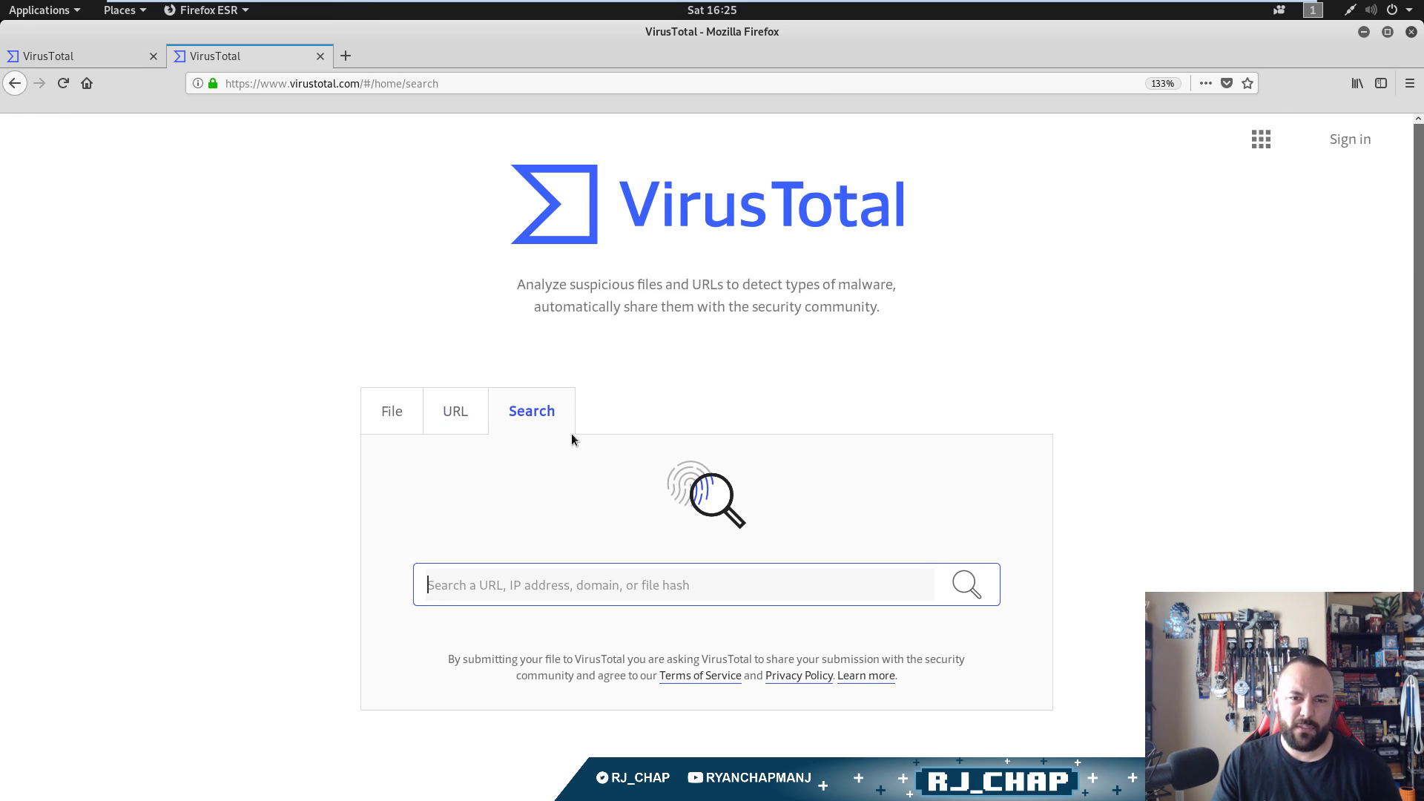
# - Search VirusTotal for emotet and open the file report linked from the first precisionsec comment
pyautogui.write('emotet')
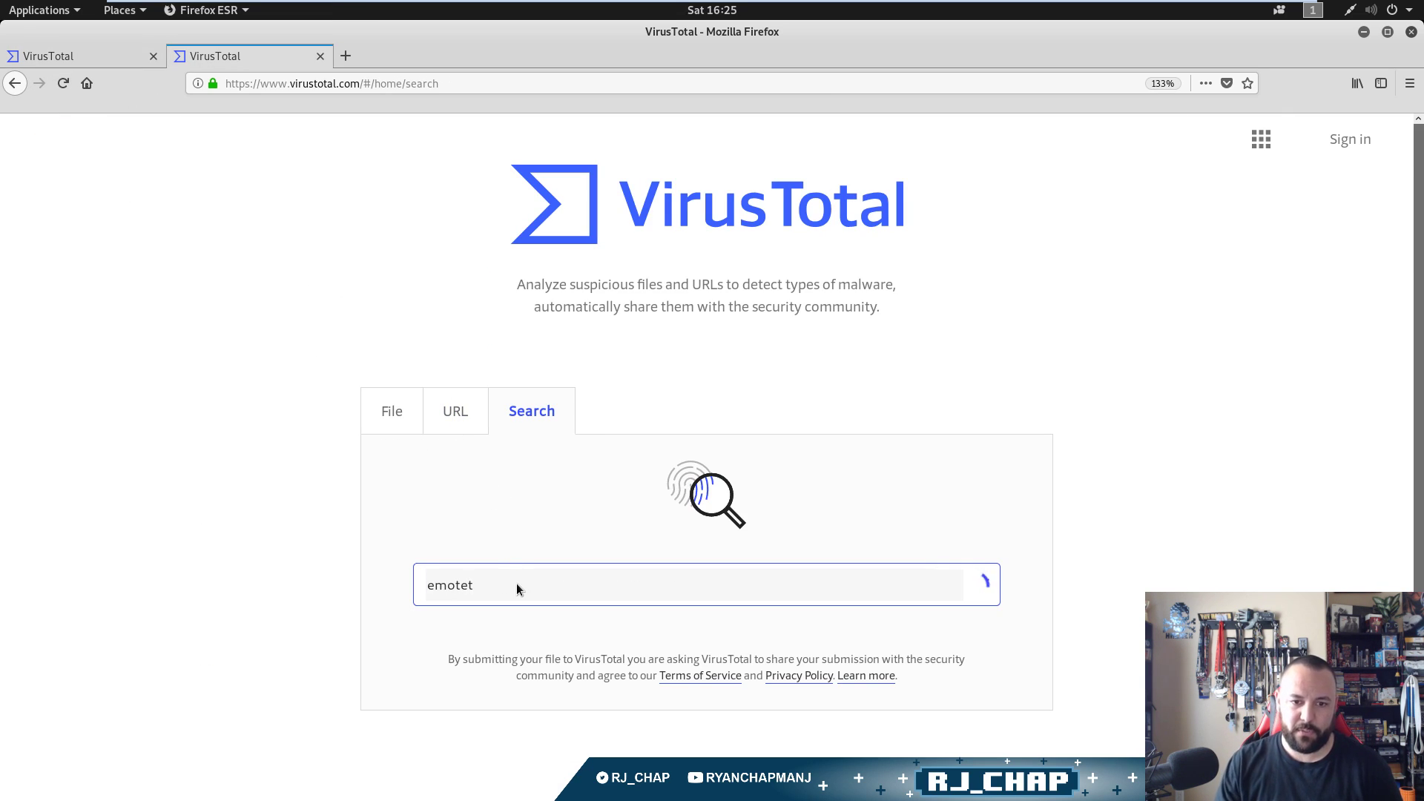
pyautogui.click(981, 574)
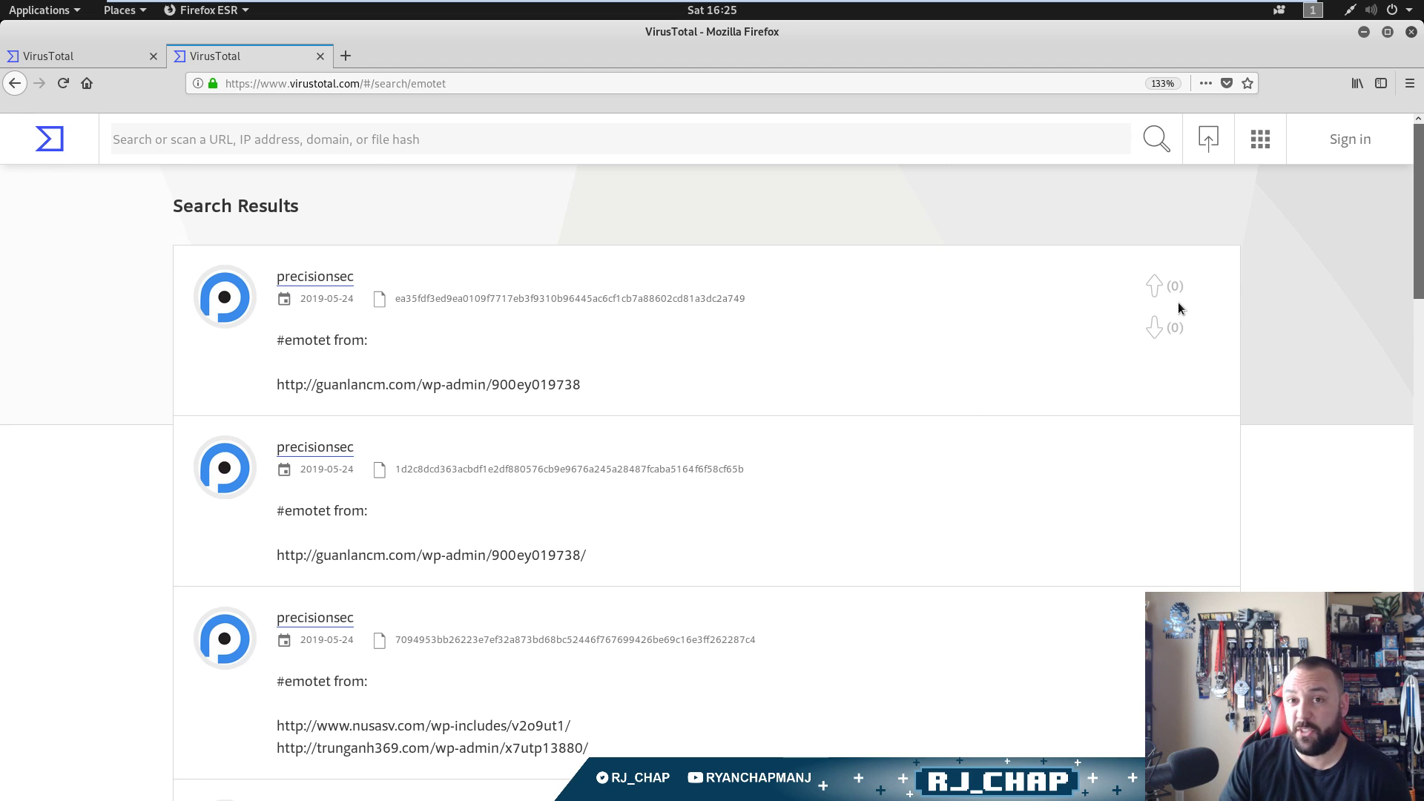
pyautogui.click(534, 298)
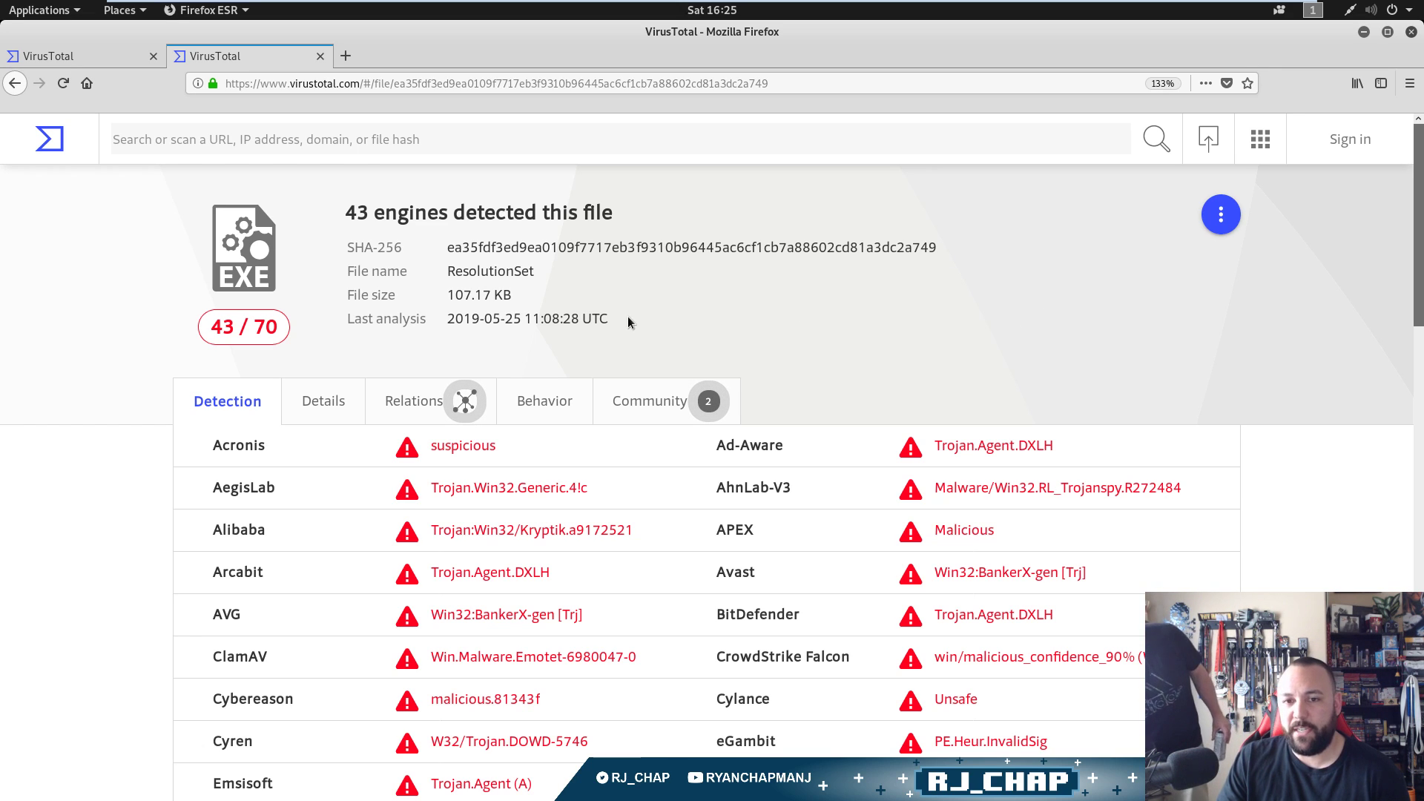
# - Highlight the report's summary details, single out the file name ResolutionSet, and clear the selection
pyautogui.moveTo(632, 322); pyautogui.dragTo(357, 212)
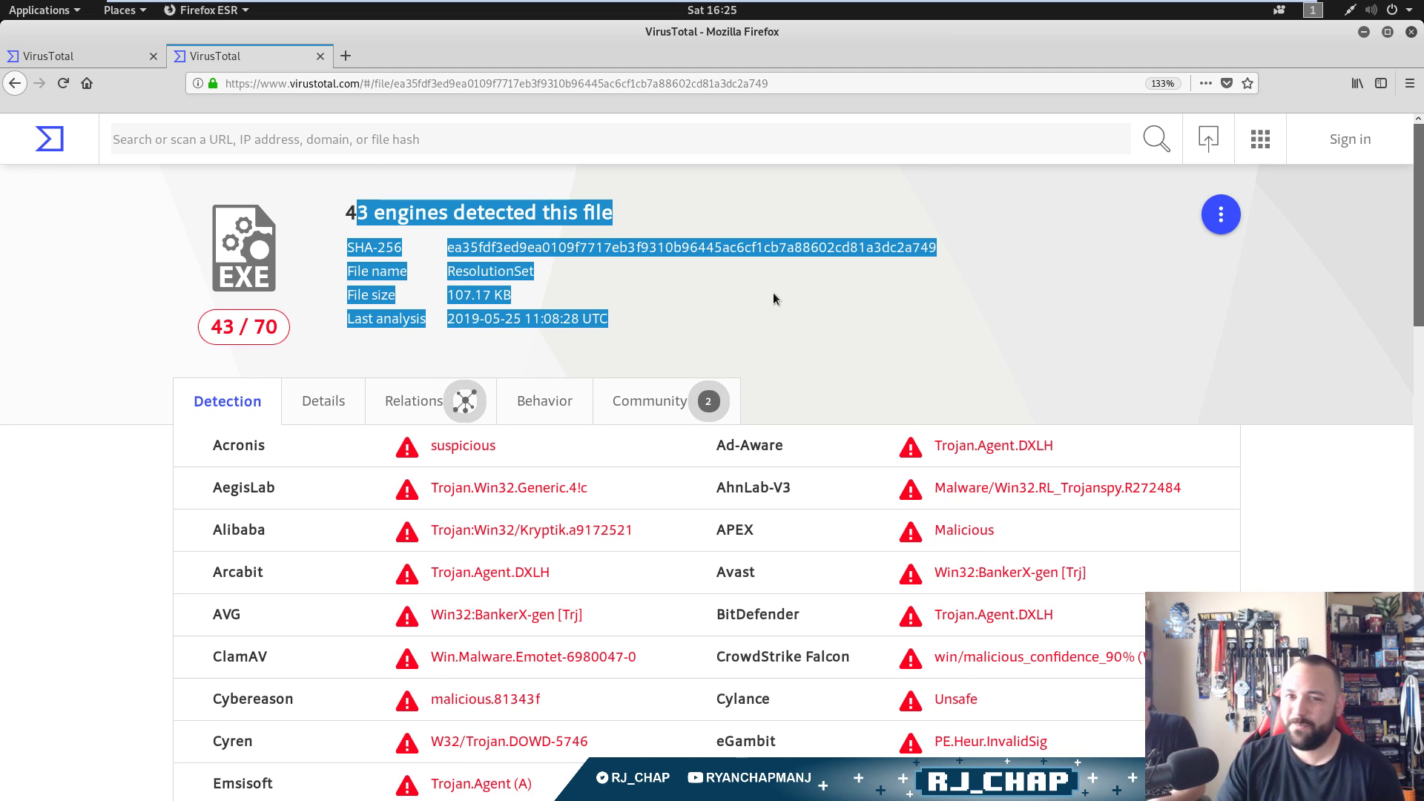
pyautogui.click(695, 322)
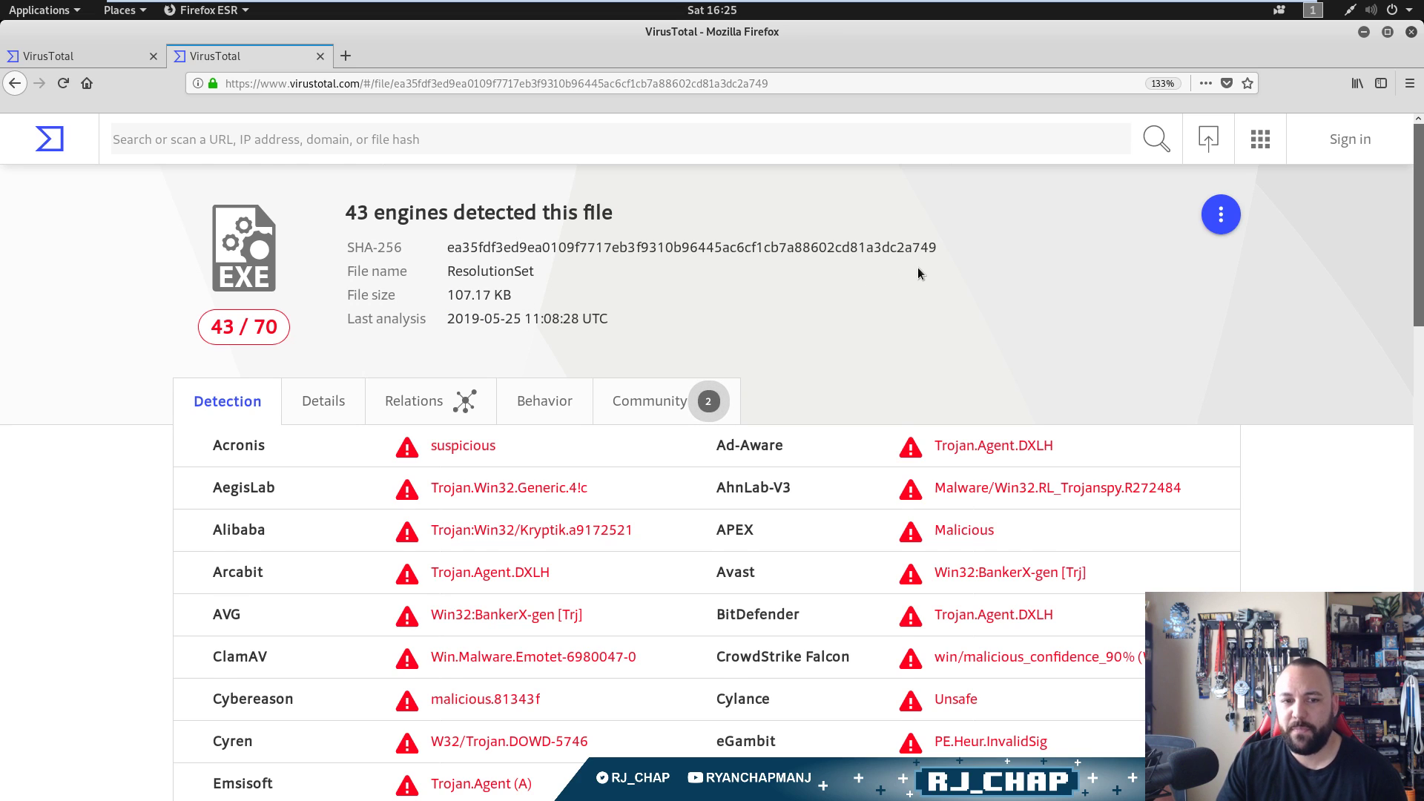
pyautogui.scroll(-3, 228, 334)
pyautogui.scroll(3, 597, 327)
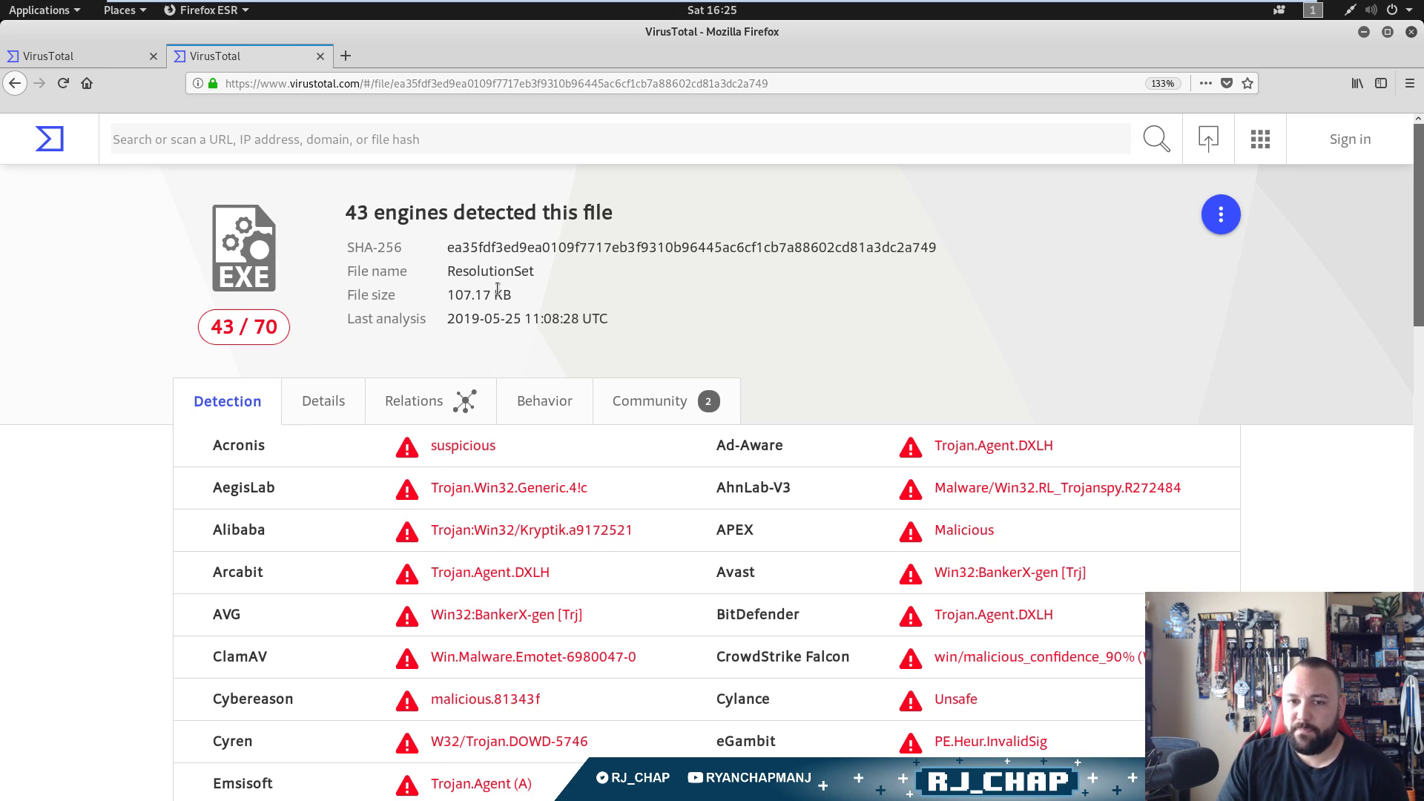
pyautogui.moveTo(563, 279); pyautogui.dragTo(445, 275)
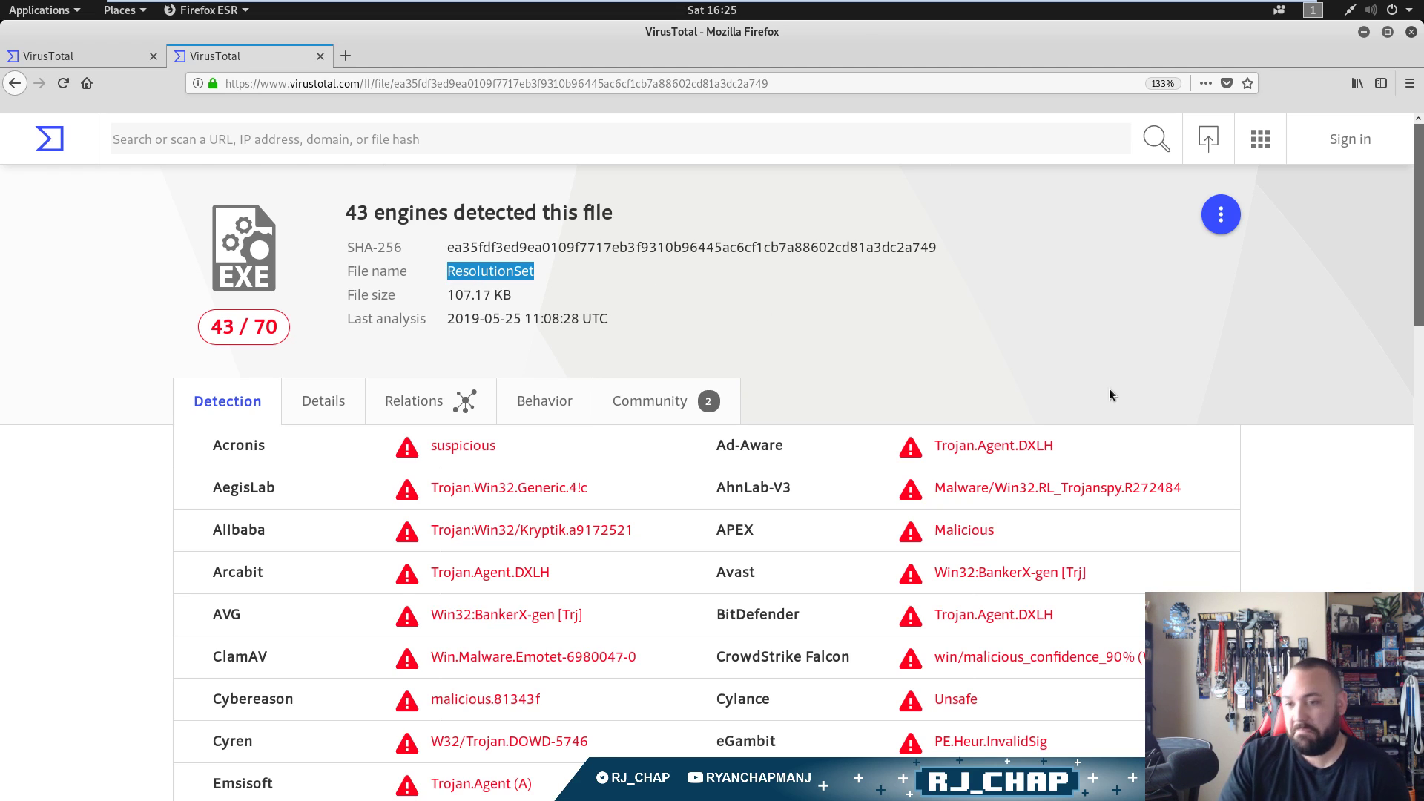
pyautogui.click(1269, 510)
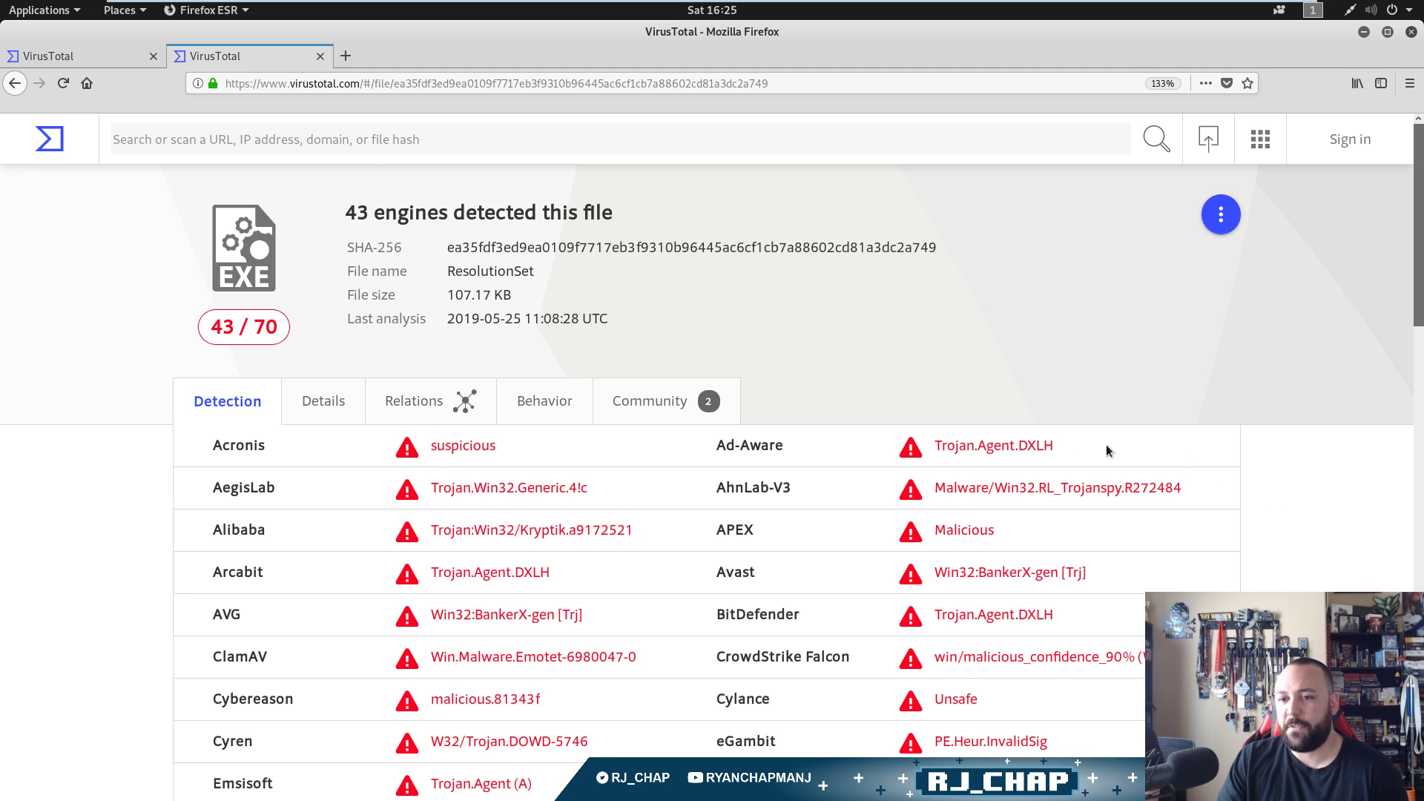
# - Highlight Acronis's verdict in the detection list and copy Ad-Aware's detection name, Trojan.Agent.DXLH
pyautogui.scroll(-3, 1291, 465)
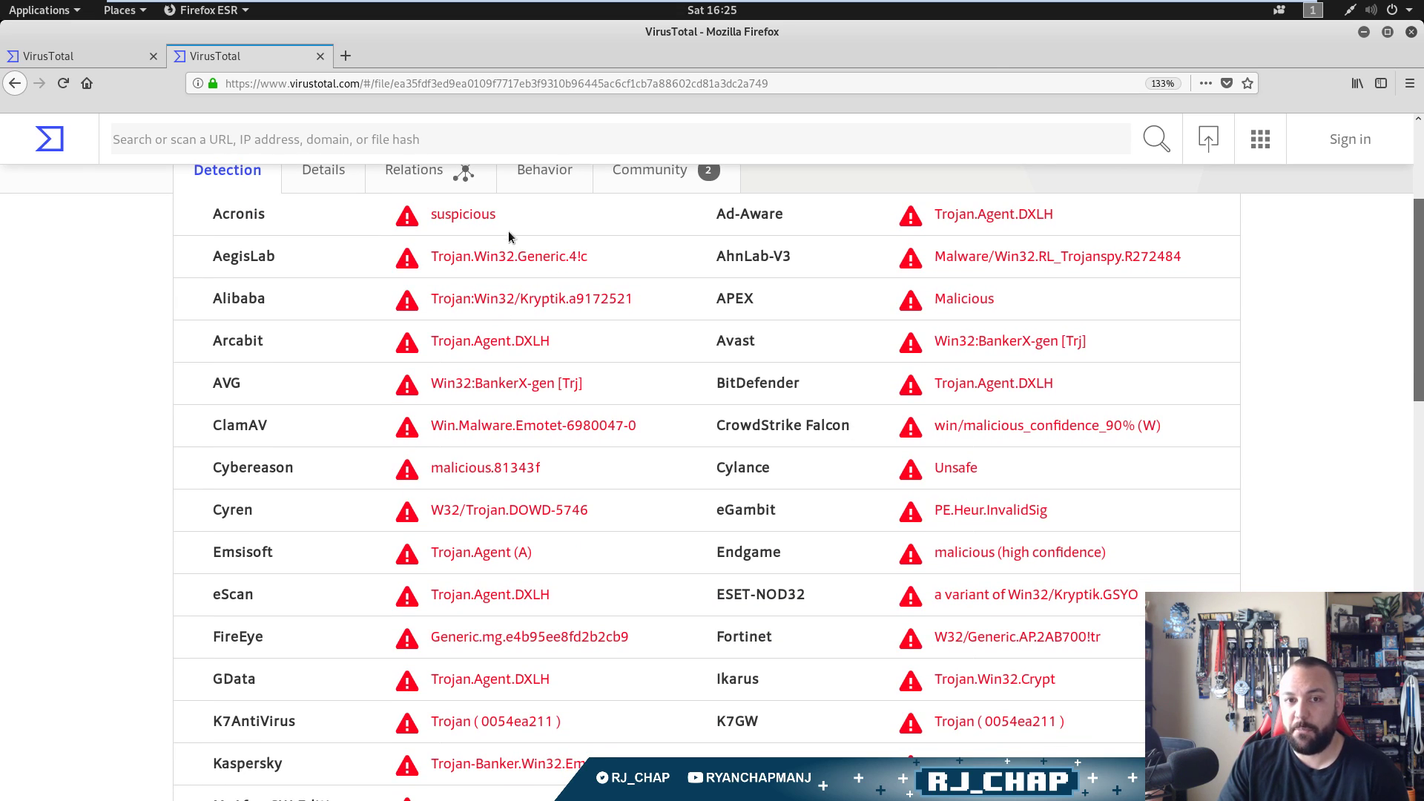
pyautogui.moveTo(496, 215); pyautogui.dragTo(420, 221)
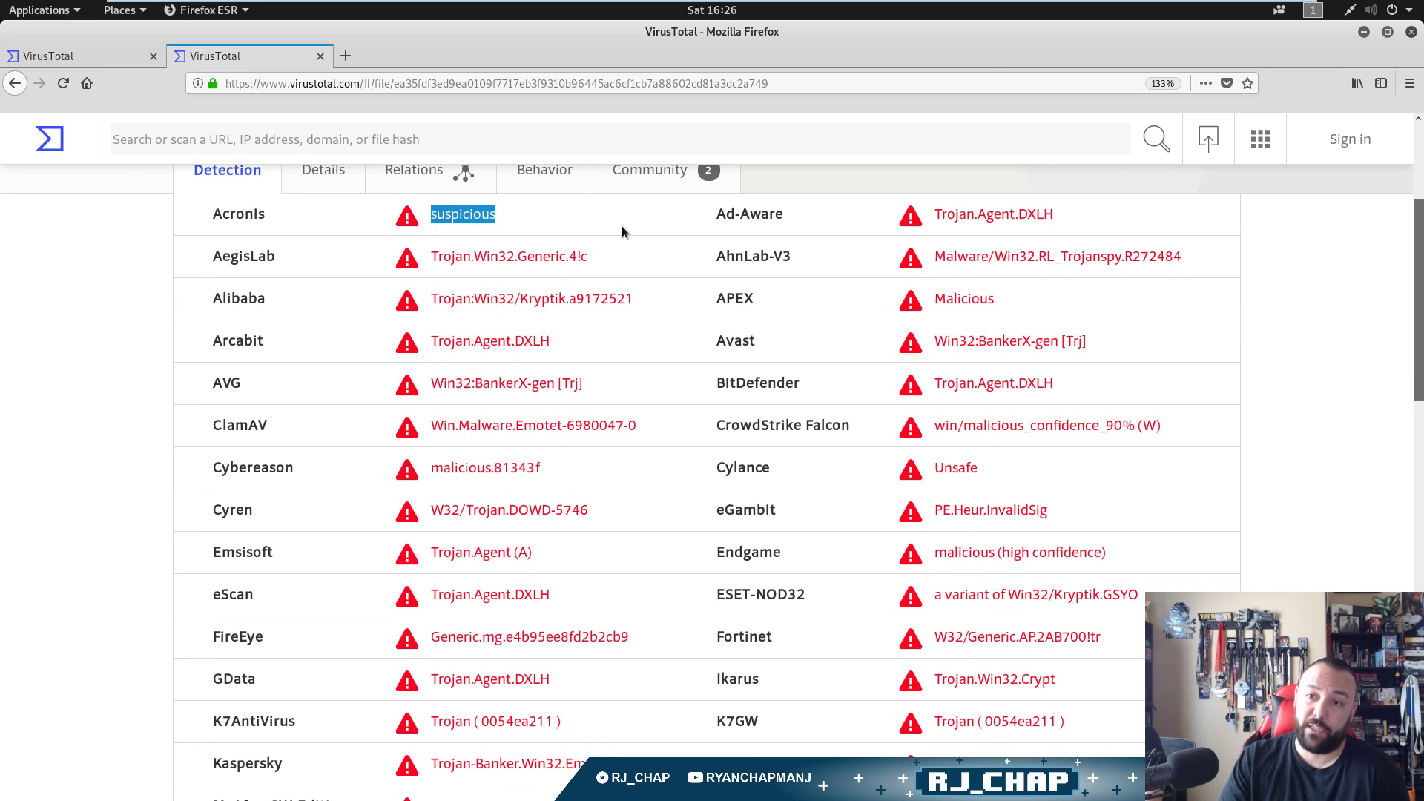
pyautogui.moveTo(937, 217)
pyautogui.mouseDown()
pyautogui.moveTo(1014, 212)
pyautogui.moveTo(933, 214)
pyautogui.mouseUp()
pyautogui.click(1100, 225)
pyautogui.rightClick(962, 217)
pyautogui.click(1021, 347)
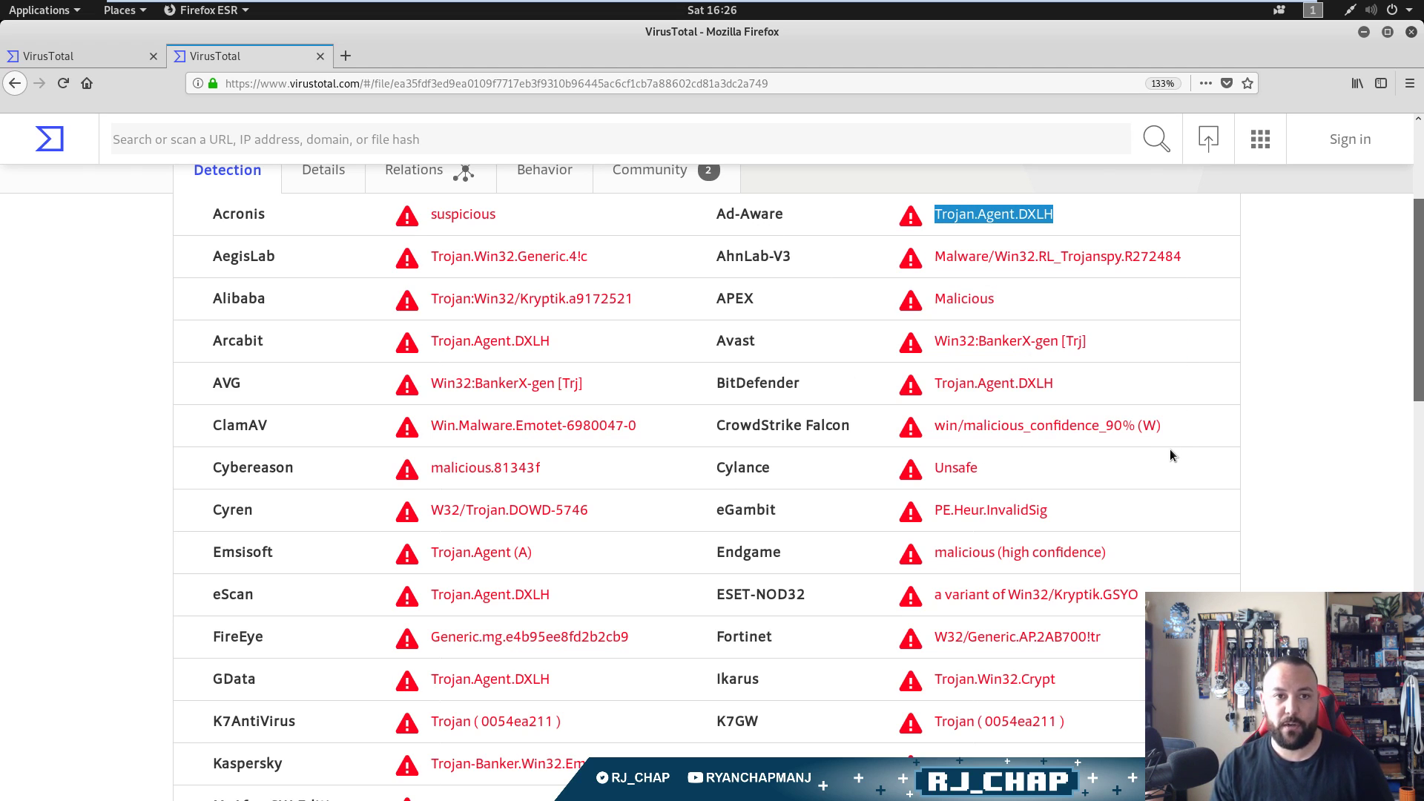
# - Search Google in a new browser tab for the exact quoted phrase "Trojan.Agent.DXLH"
pyautogui.hotkey('ctrl', 't')
pyautogui.hotkey('ctrl', 'v')
pyautogui.press('Return')
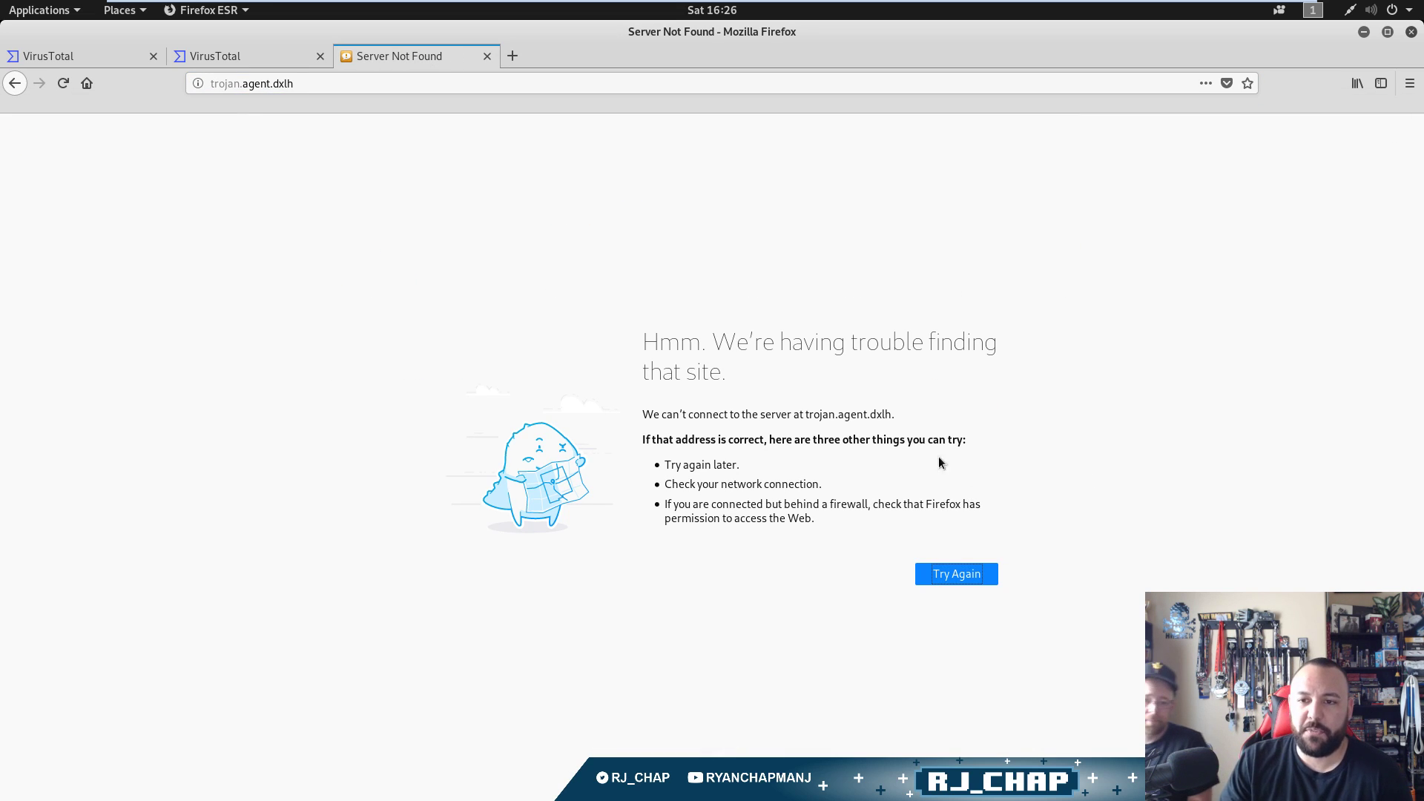
pyautogui.click(346, 87)
pyautogui.hotkey('ctrl', 'a')
pyautogui.write('"')
pyautogui.hotkey('ctrl', 'v')
pyautogui.write('"')
pyautogui.press('Return')
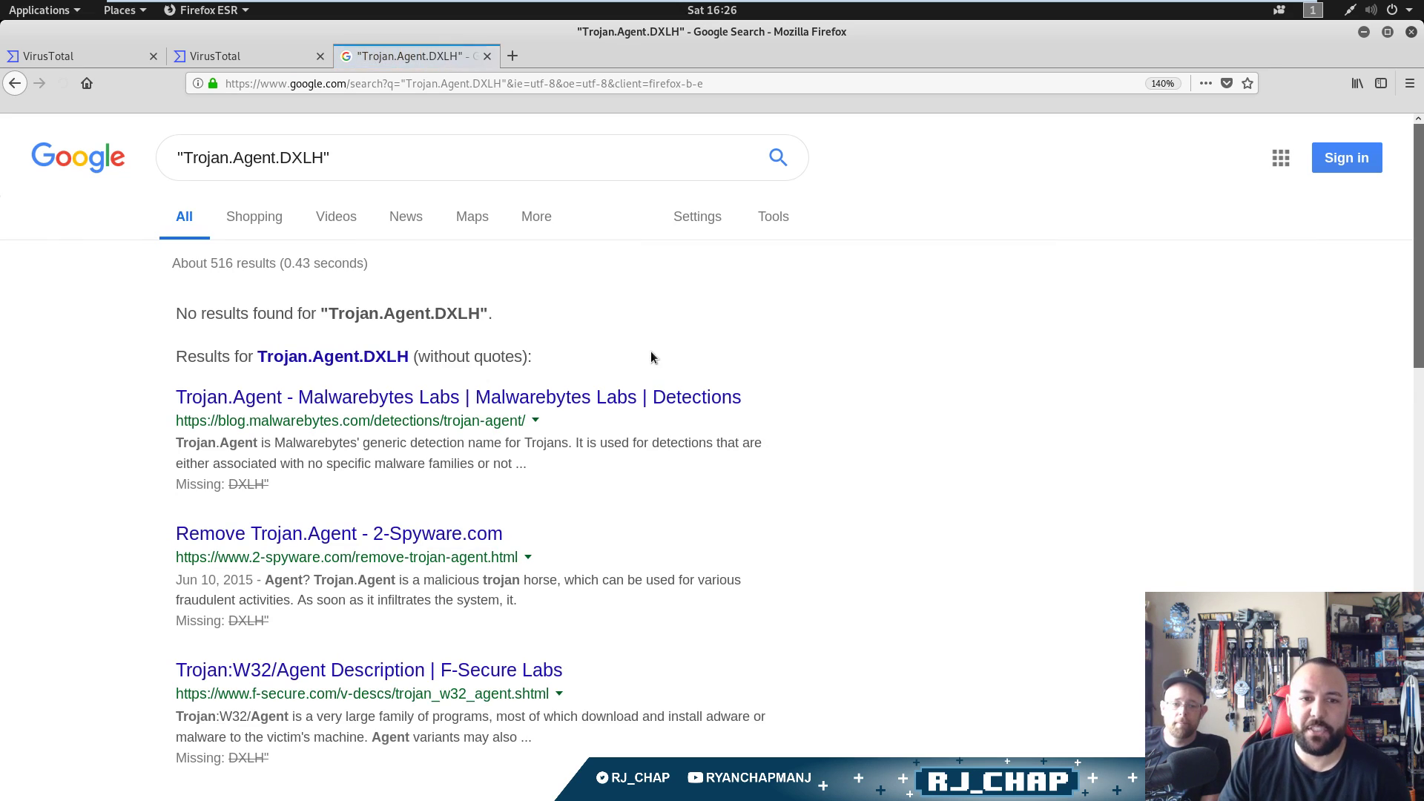
# - Add ad-aware to the quoted Google search and highlight the mention of Lavasoft's Ad-Aware in the first result, clearing the selection
pyautogui.click(246, 52)
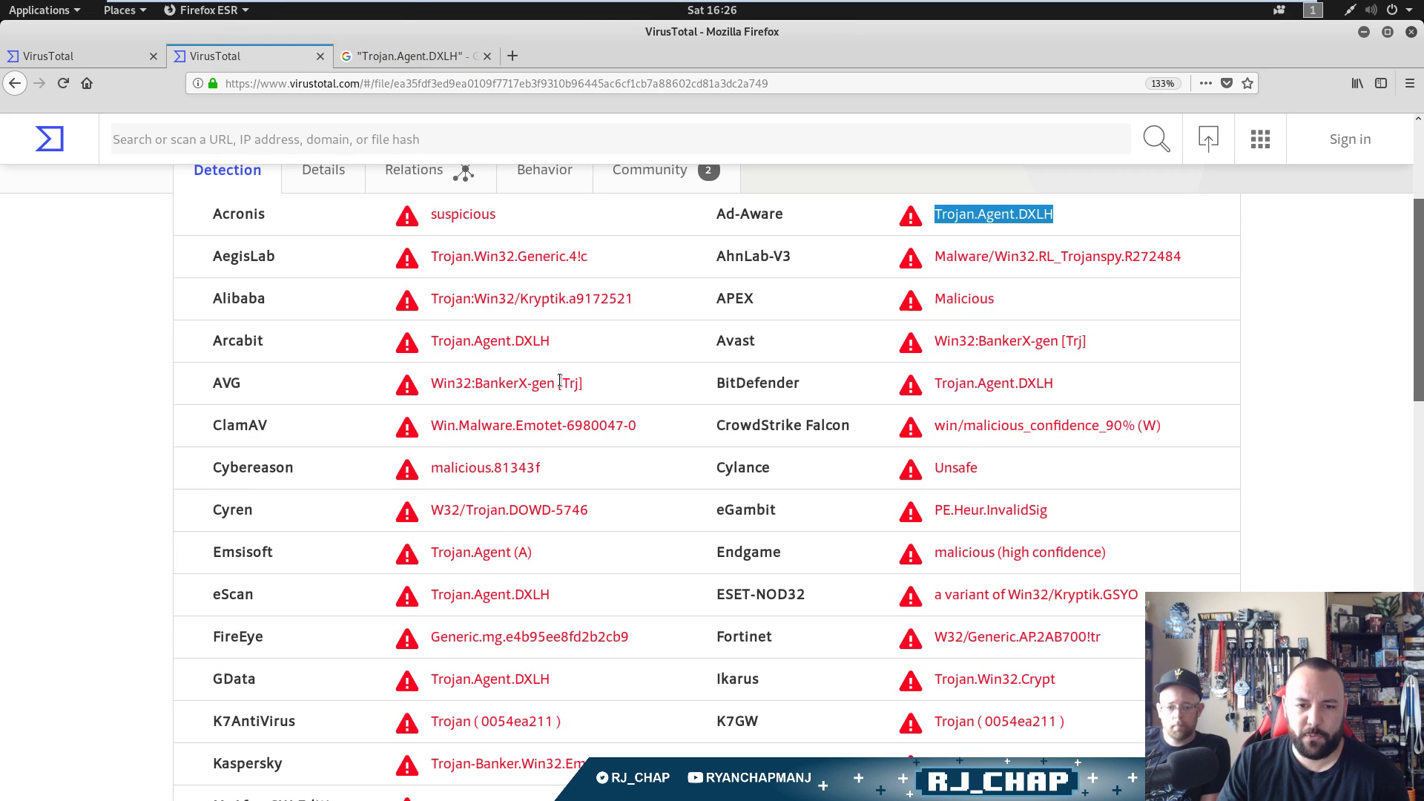
pyautogui.click(415, 62)
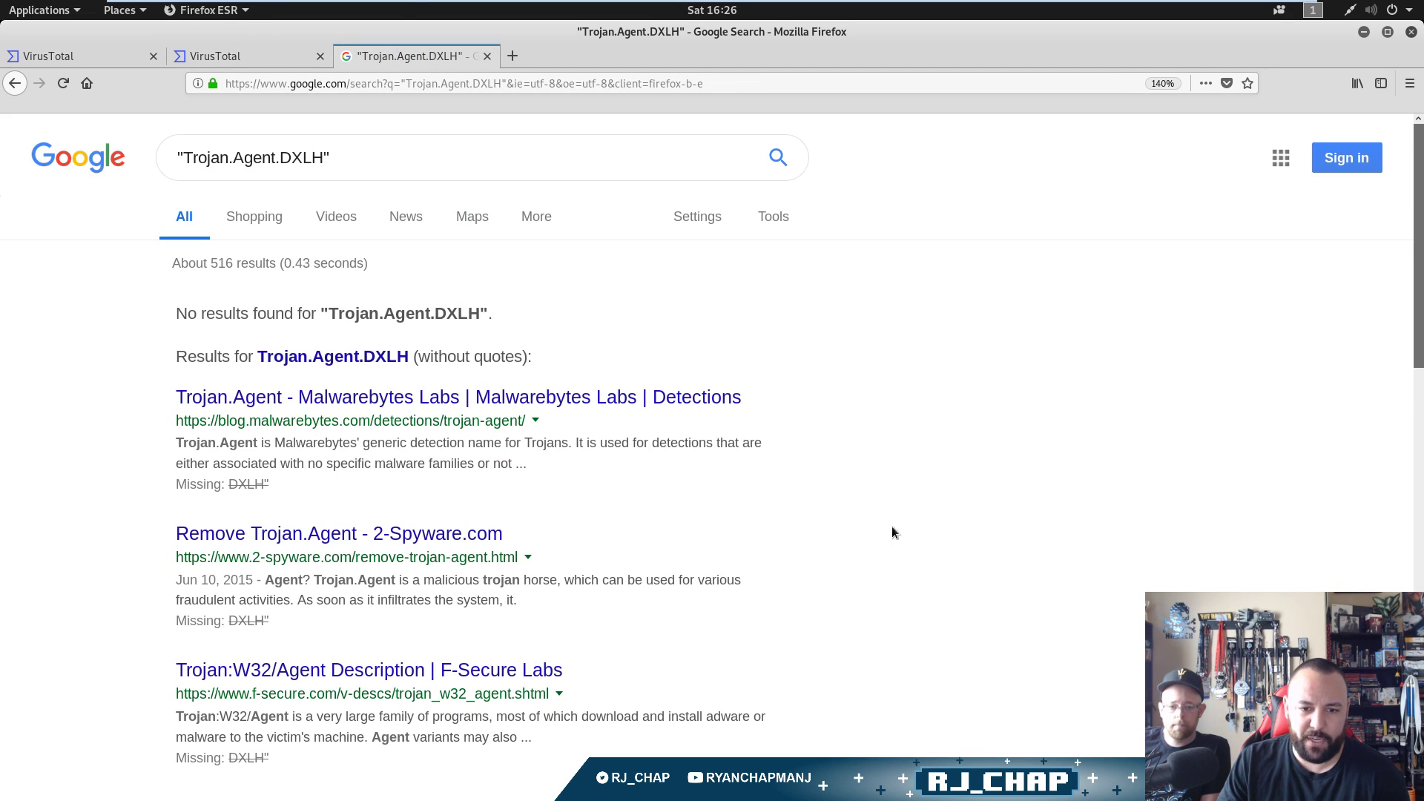
pyautogui.click(416, 162)
pyautogui.write('ad-aware')
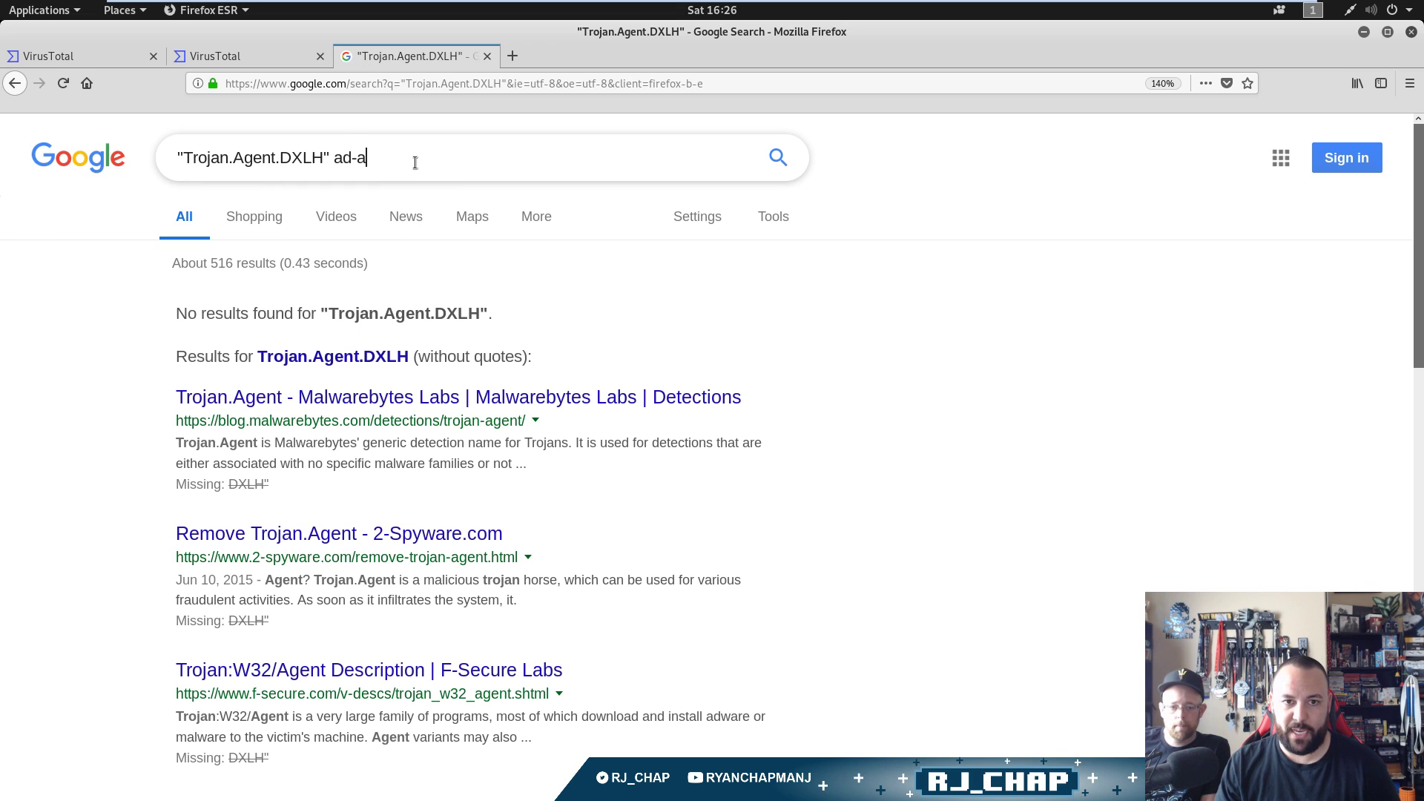
pyautogui.press('Return')
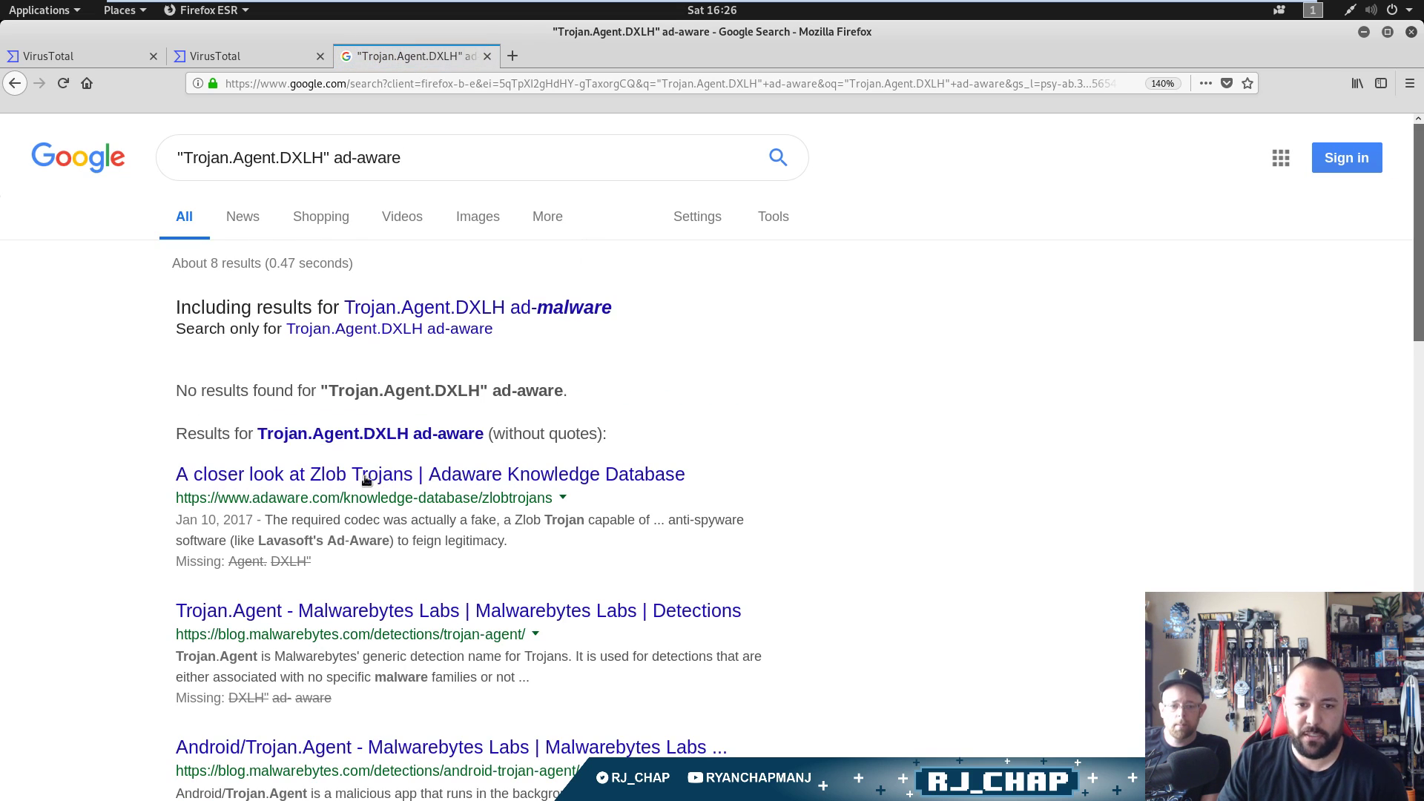
pyautogui.moveTo(266, 544); pyautogui.dragTo(397, 543)
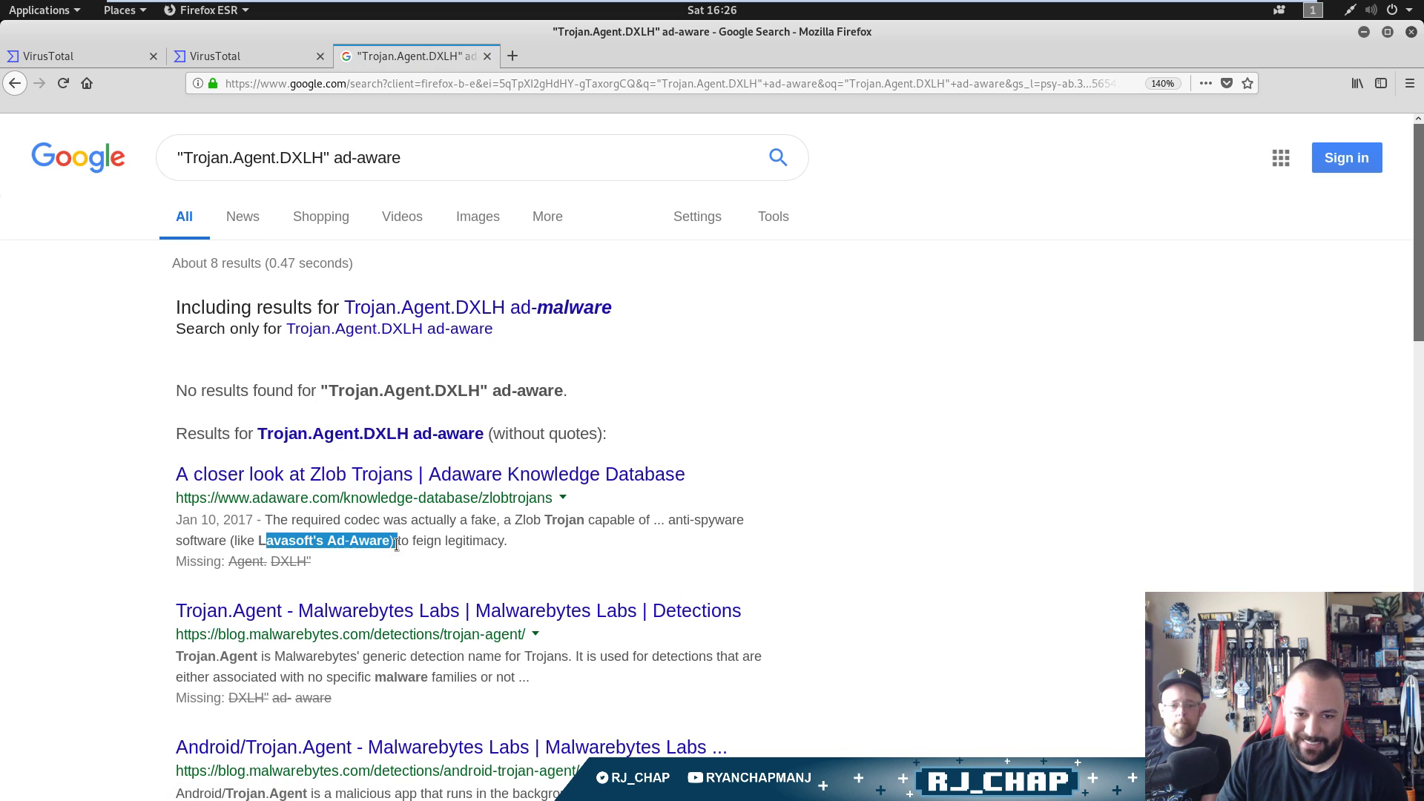
pyautogui.click(1011, 548)
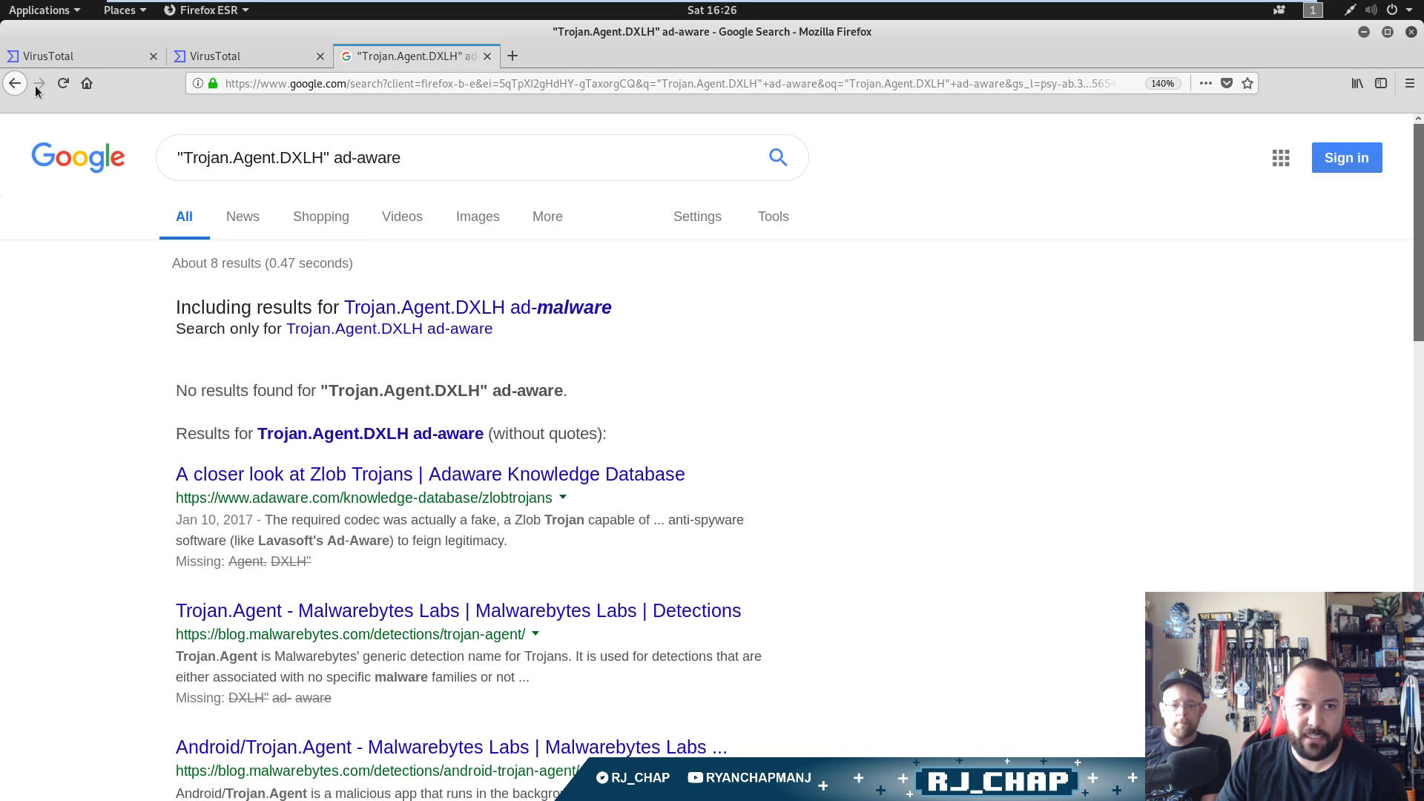
# - Return to the earlier Google search, rerun it as +"Trojan.Agent.DXLH", and look through the results
pyautogui.click(17, 83)
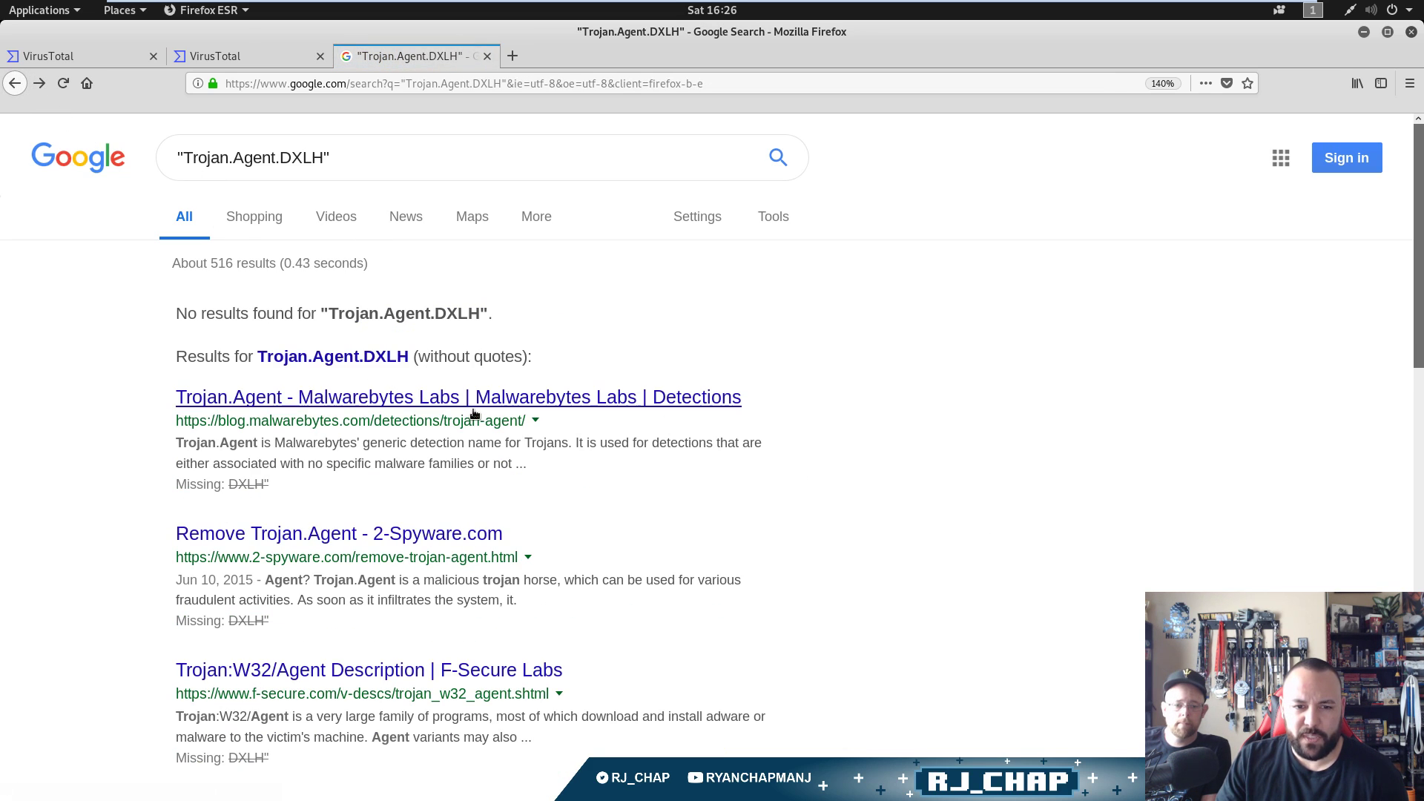
pyautogui.click(349, 160)
pyautogui.press('Home')
pyautogui.write('+')
pyautogui.press('Return')
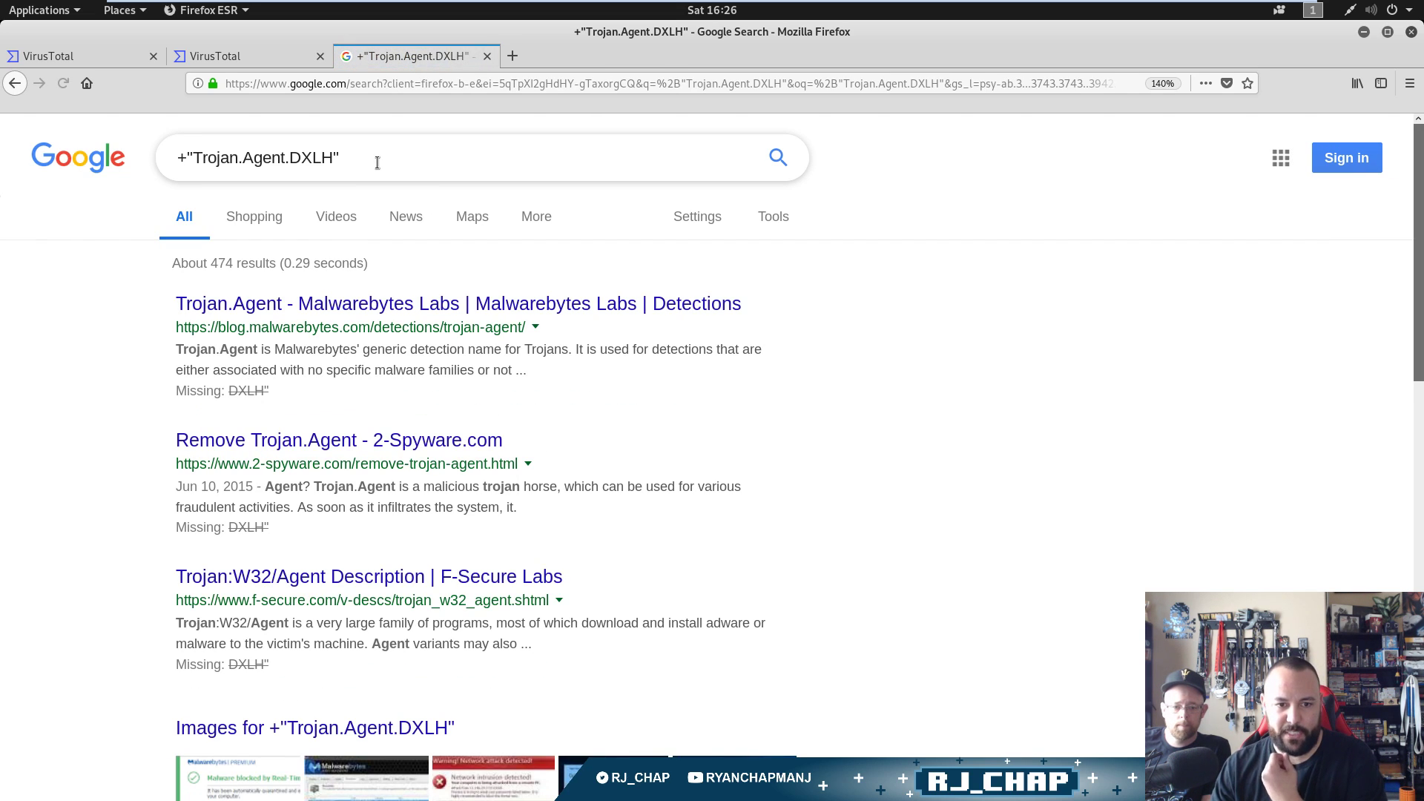
pyautogui.scroll(-7, 897, 527)
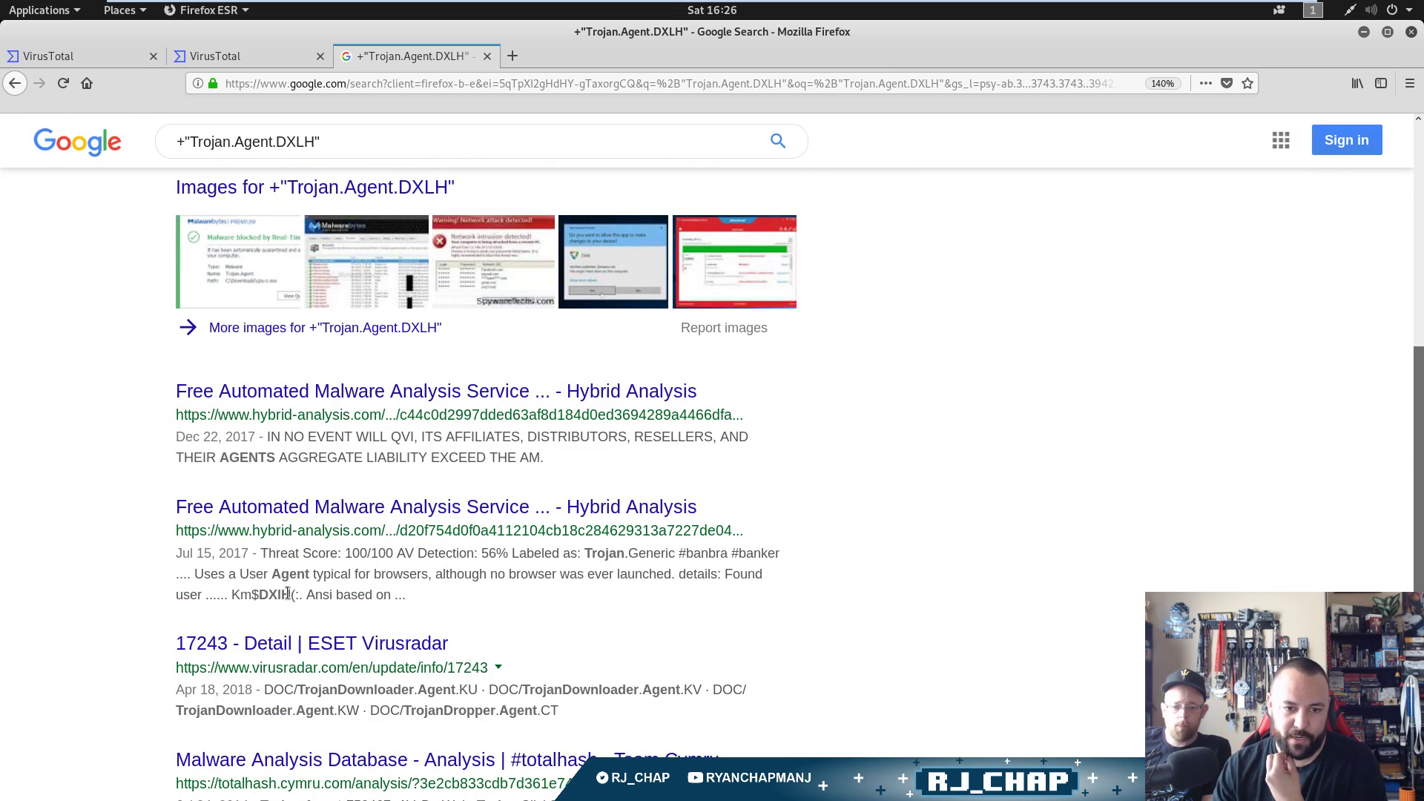
pyautogui.scroll(7, 1003, 550)
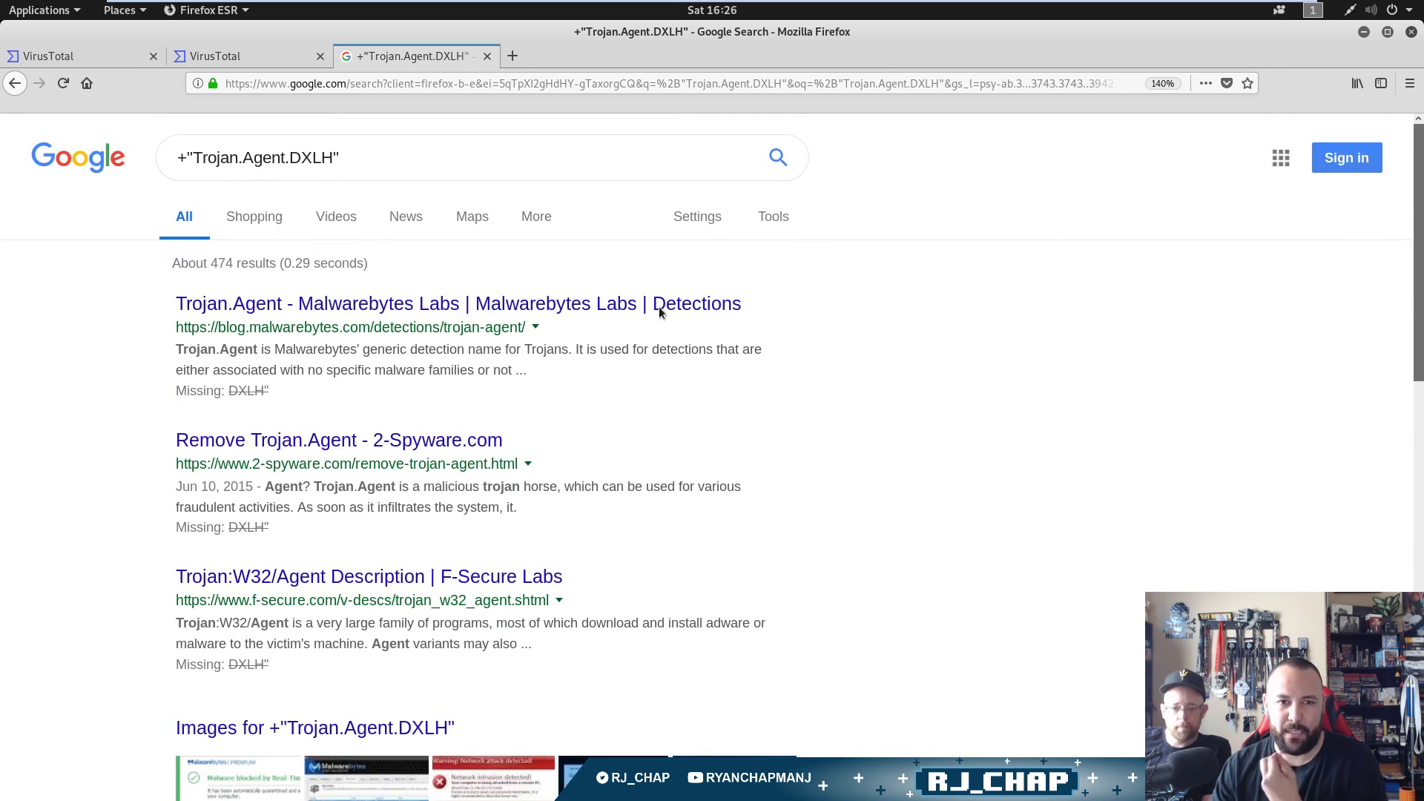
# - Change the Google query to DXLH malware and run the search
pyautogui.click(402, 164)
pyautogui.hotkey('ctrl', 'Left')
pyautogui.hotkey('shift', 'Home')
pyautogui.press('BackSpace')
pyautogui.write('malware')
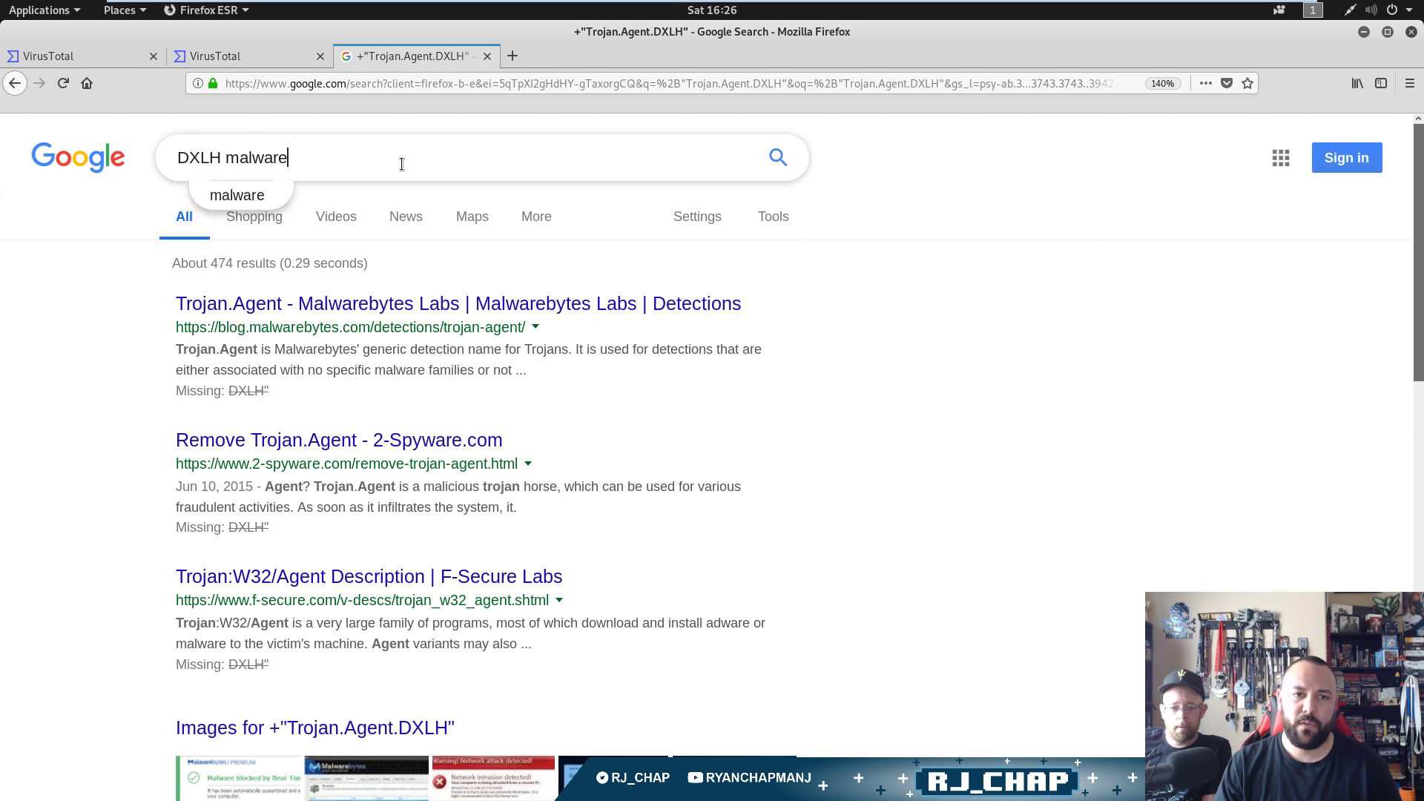
pyautogui.press('Return')
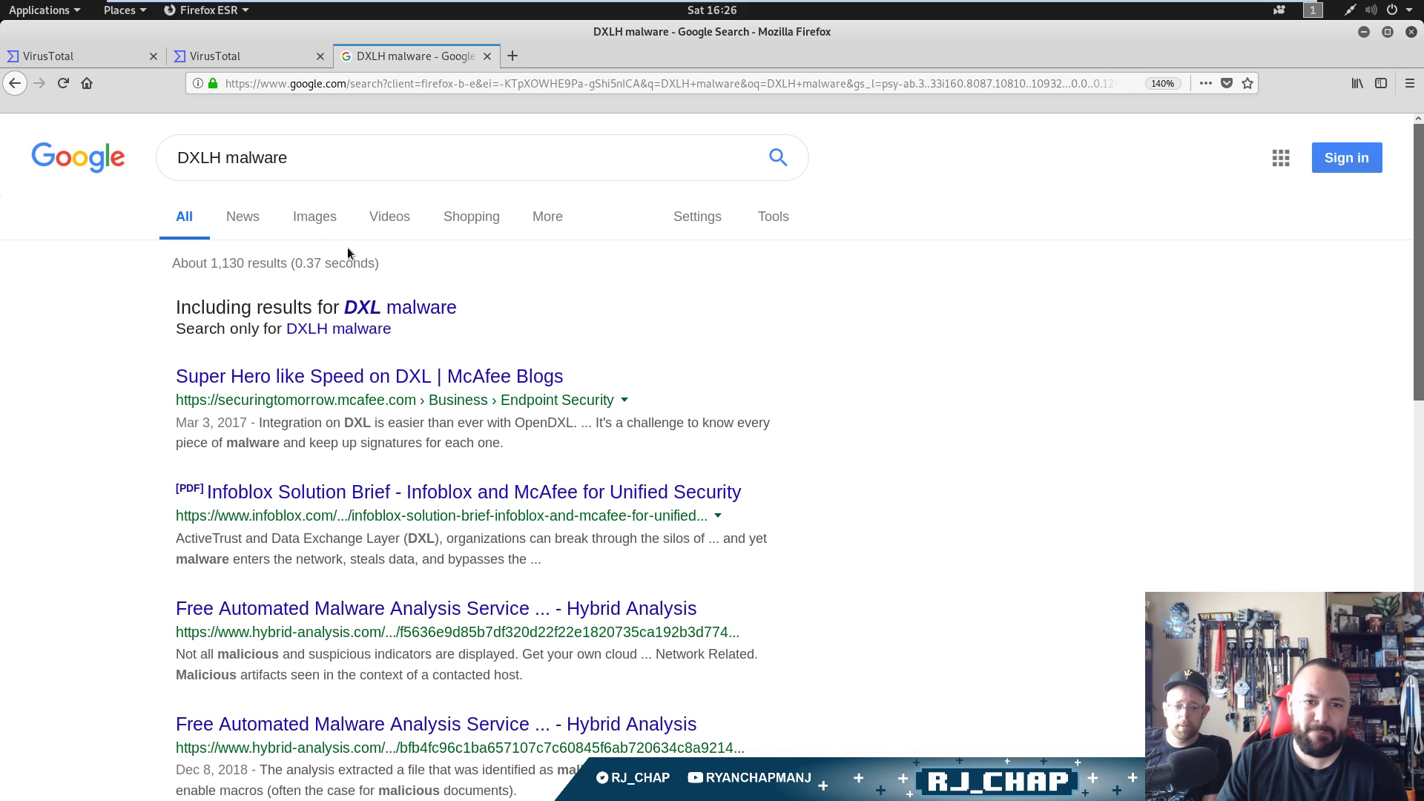
# - Go back to the previous results, repeat the DXLH malware search, and restrict it to the literal query
pyautogui.click(15, 83)
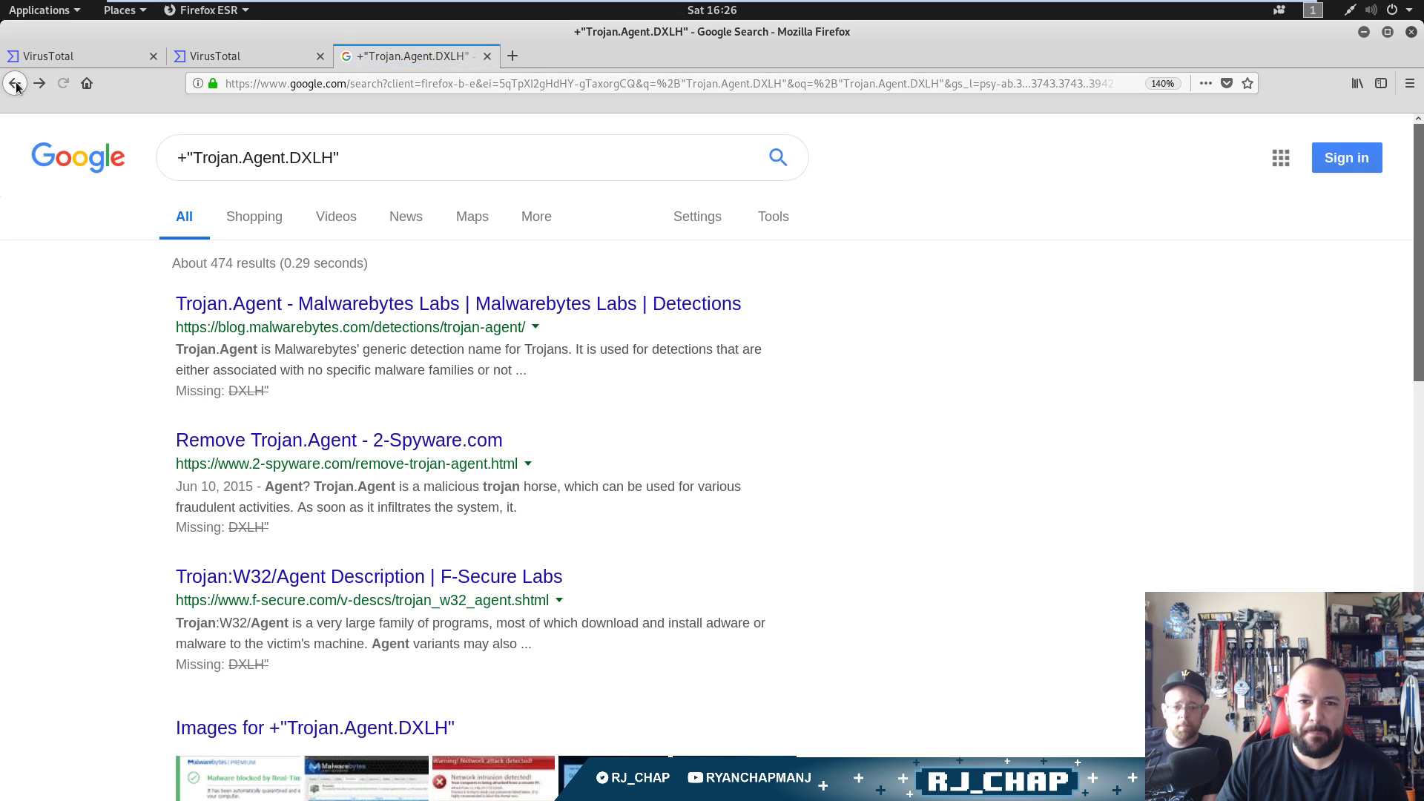
pyautogui.click(359, 155)
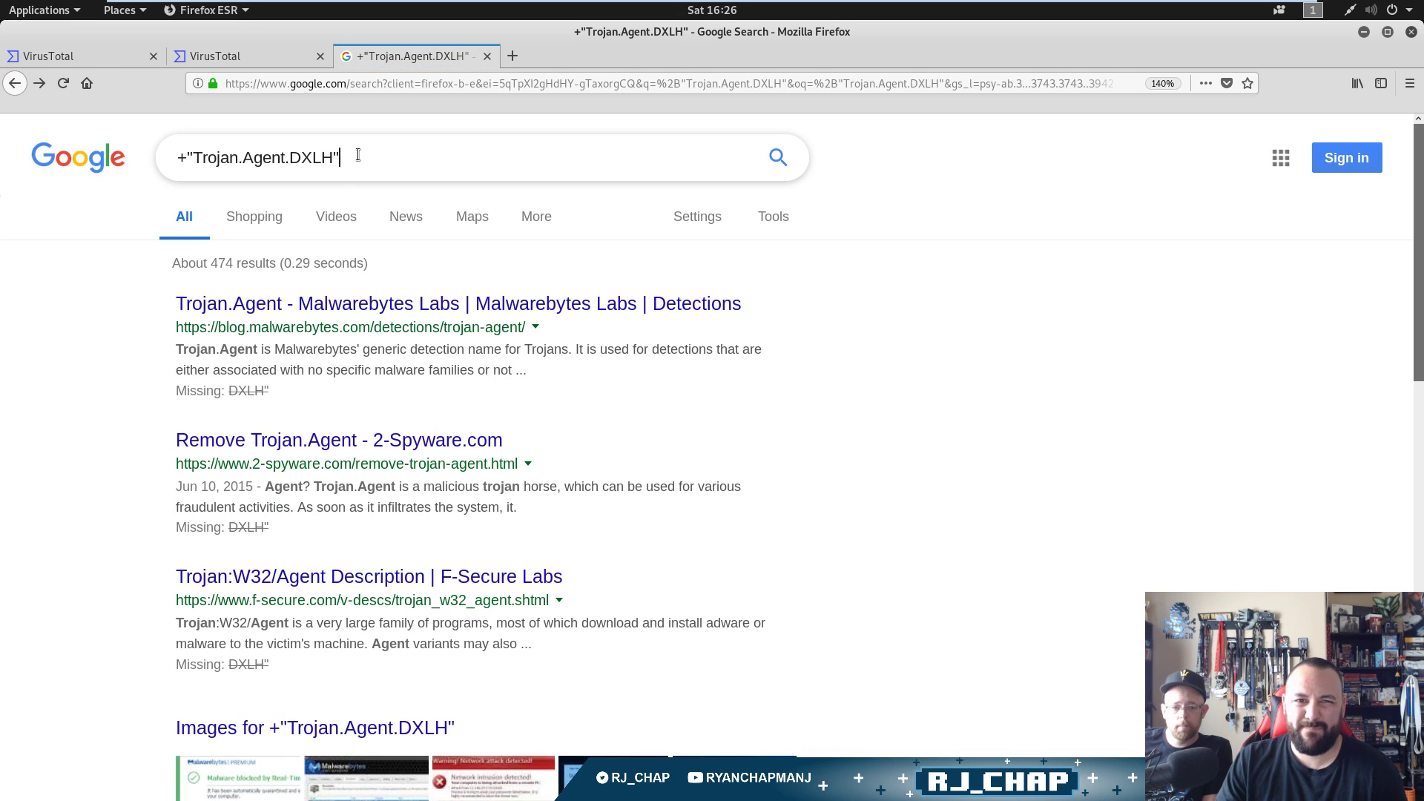
pyautogui.hotkey('shift', 'Home')
pyautogui.press('BackSpace')
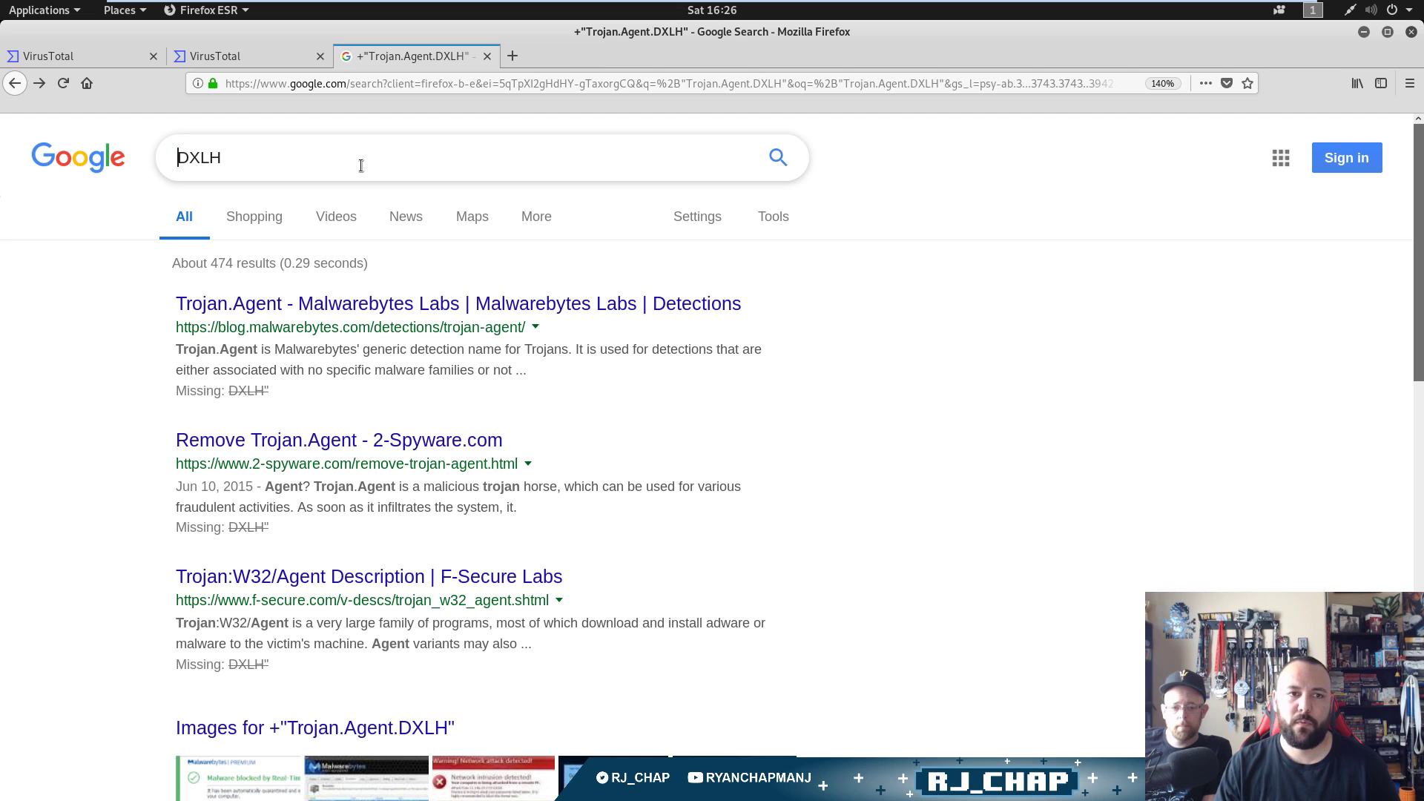
pyautogui.write('malware')
pyautogui.press('Return')
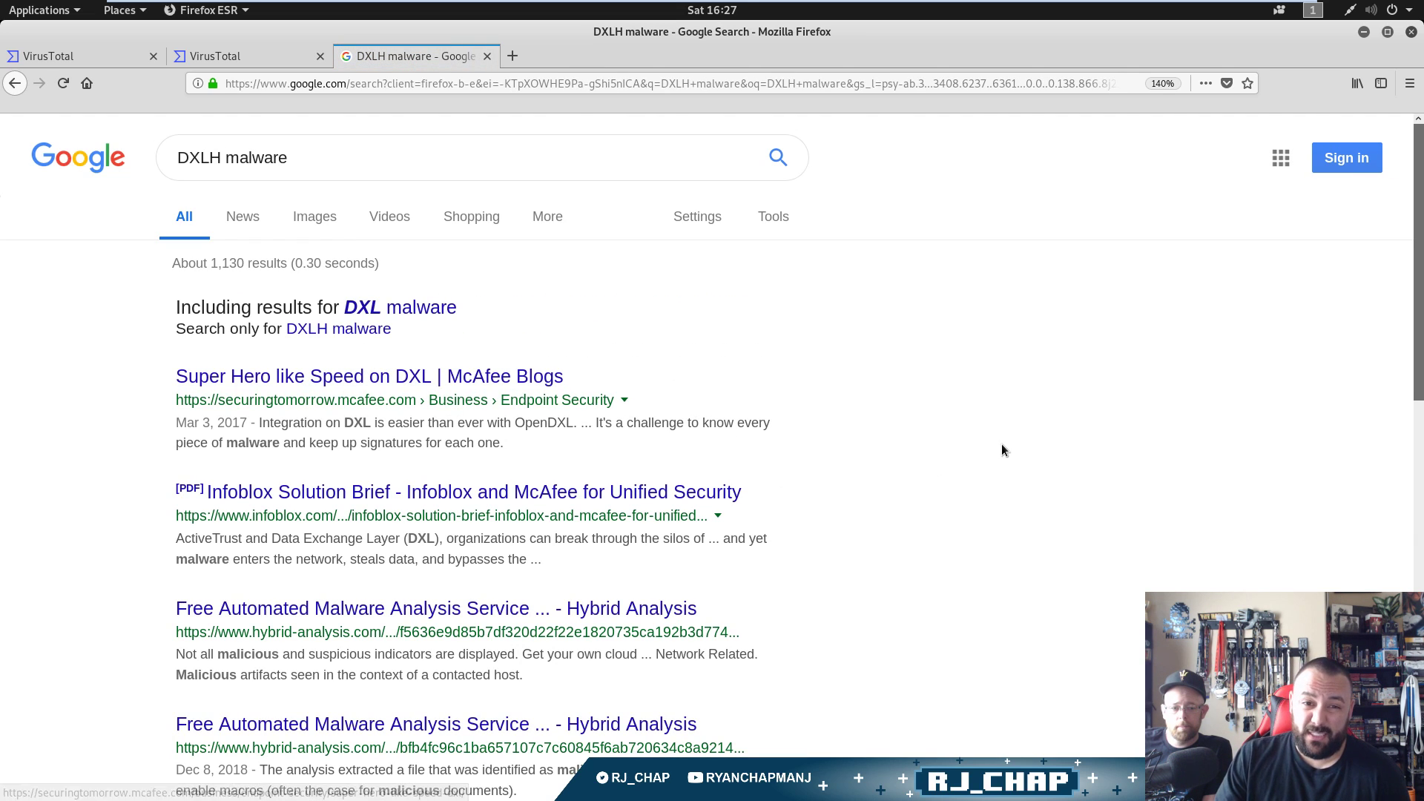
pyautogui.click(223, 161)
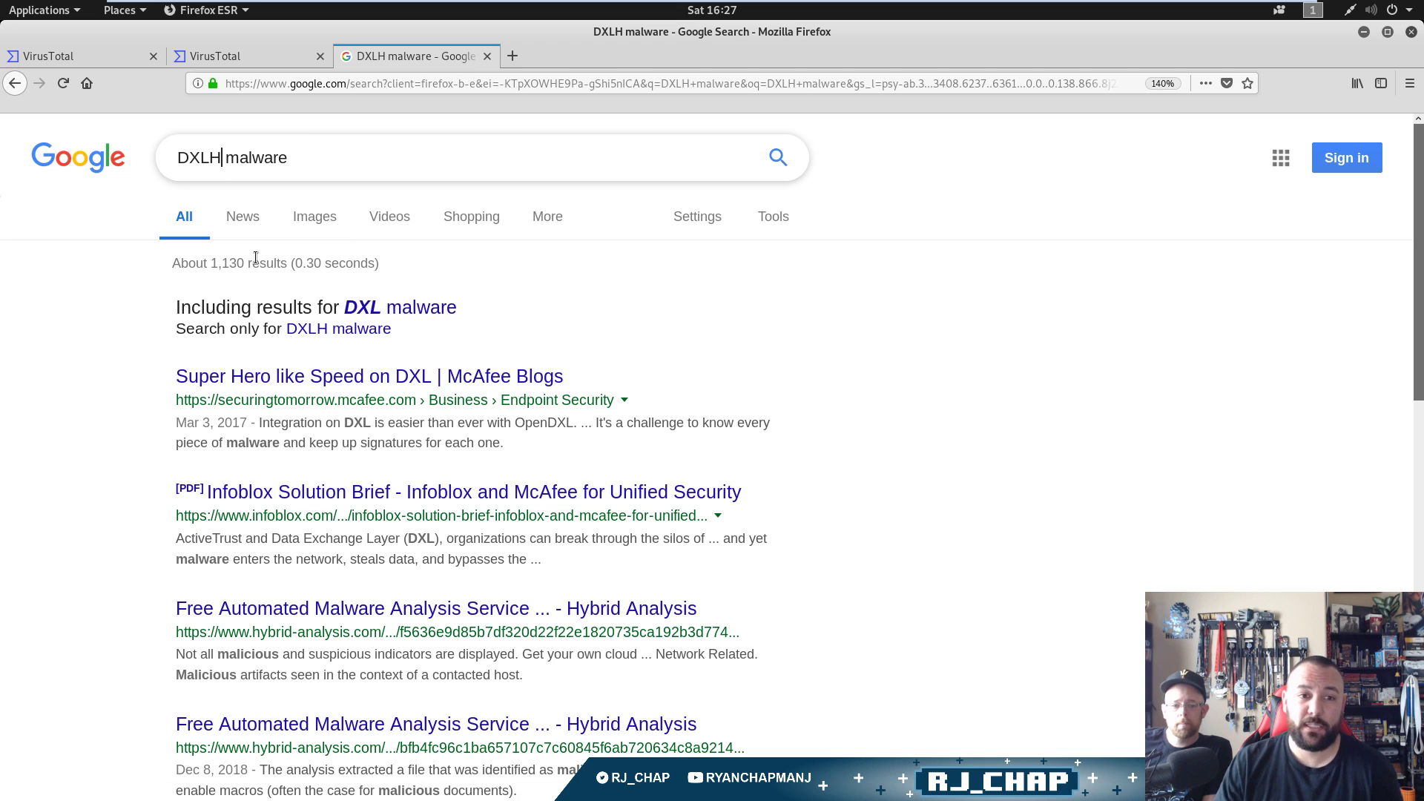
pyautogui.click(349, 329)
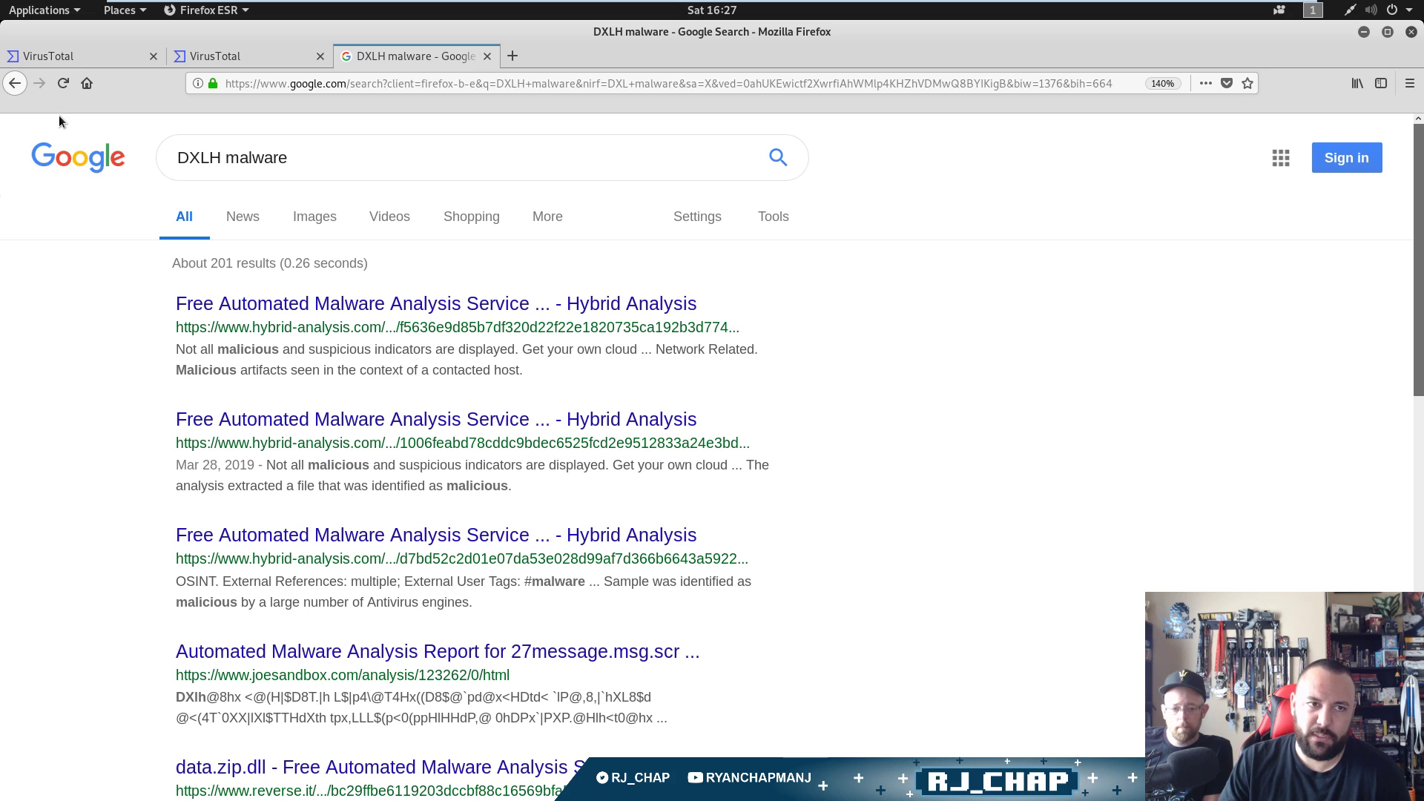
# - Close the Google search's browser tab to return to the VirusTotal detection list, and clear the Ad-Aware selection
pyautogui.click(16, 88)
pyautogui.click(16, 85)
pyautogui.click(487, 56)
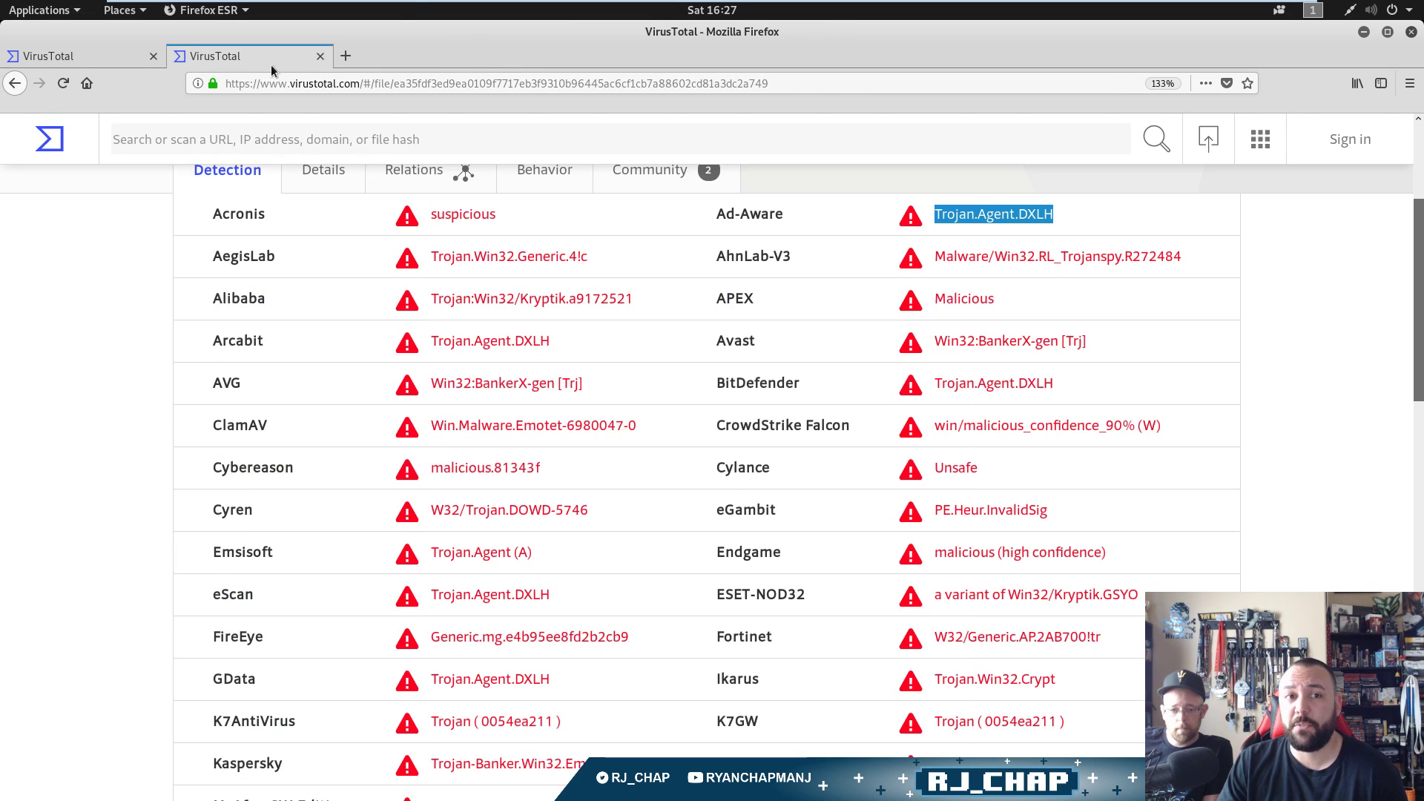
pyautogui.click(1278, 376)
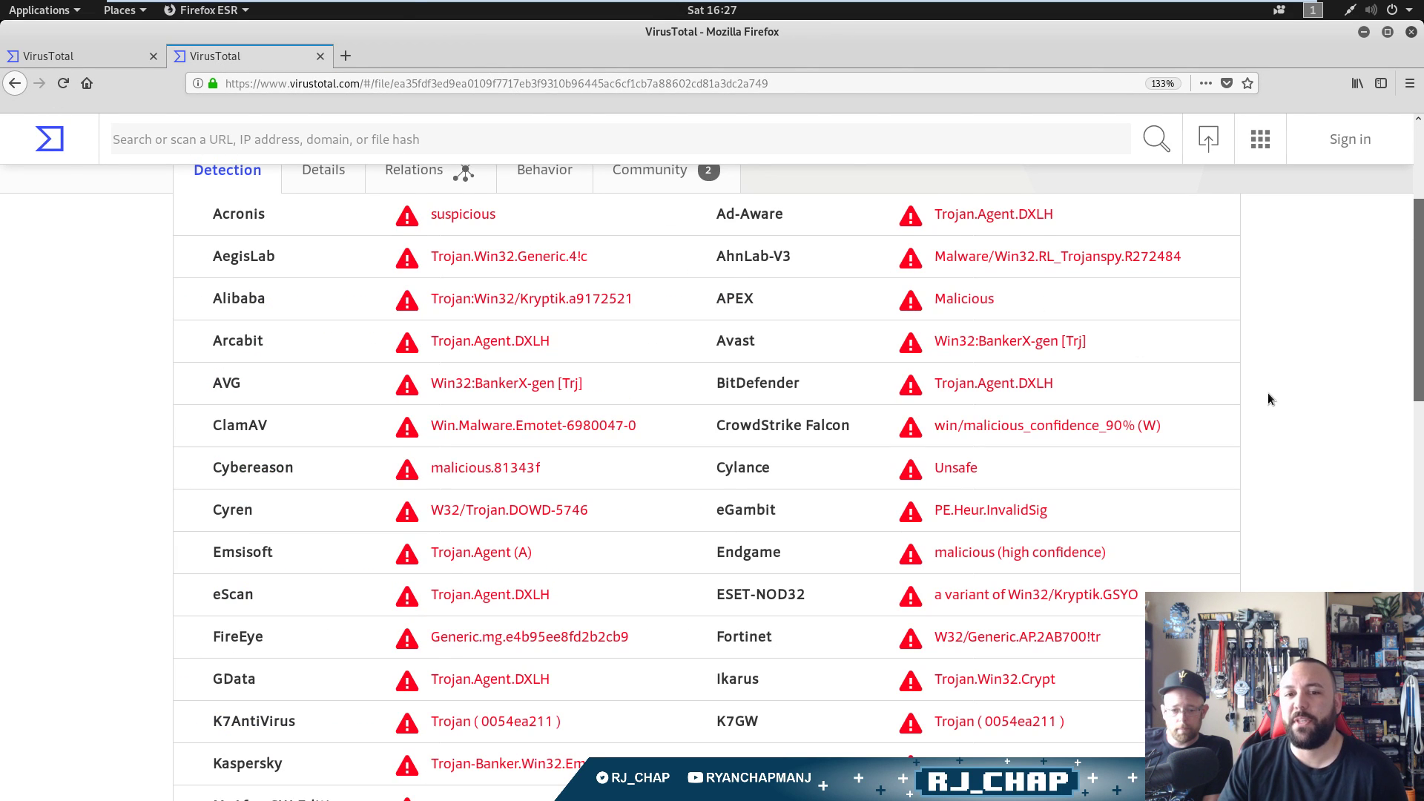
# - Highlight Cylance's Unsafe verdict in the detection list and clear the selection
pyautogui.scroll(1, 1268, 397)
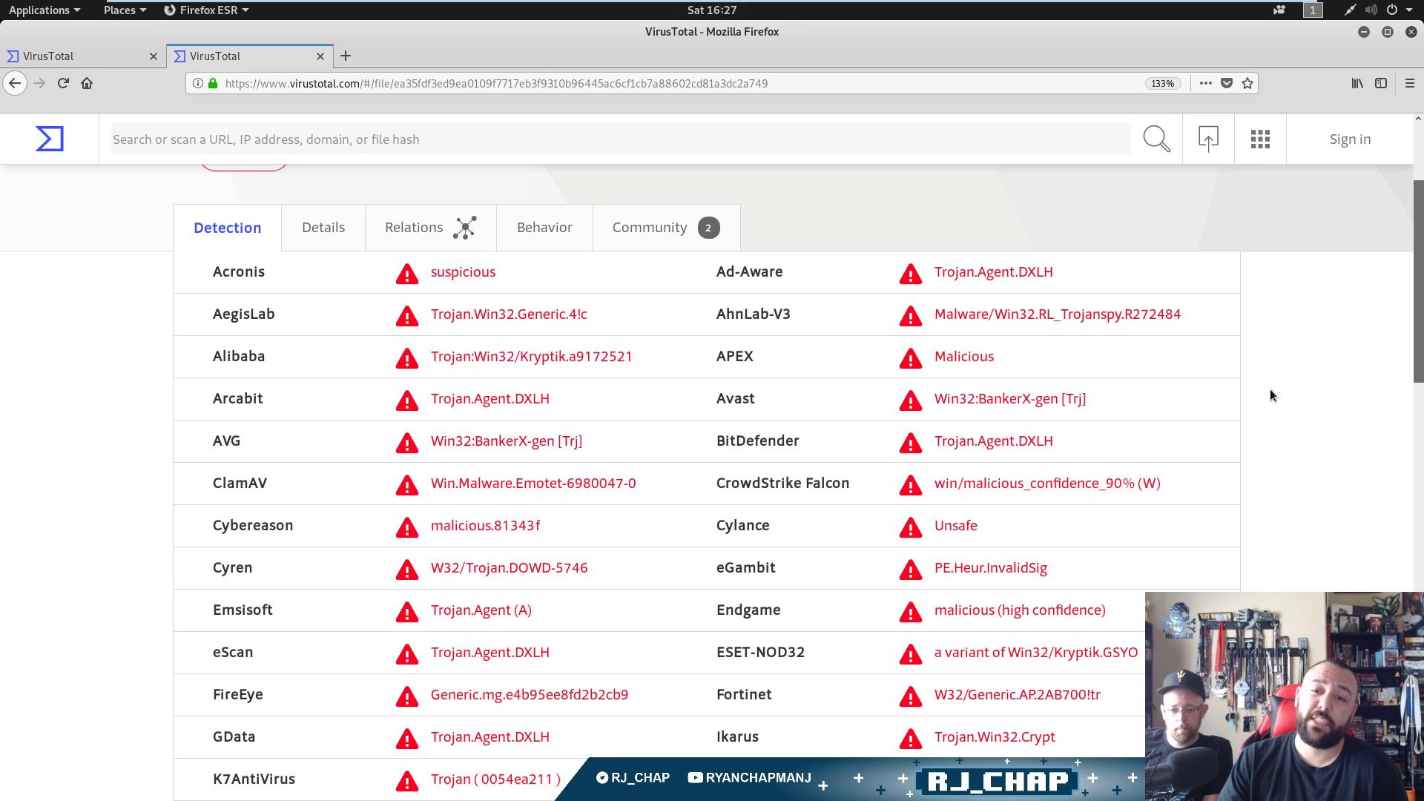
pyautogui.moveTo(979, 528); pyautogui.dragTo(934, 528)
pyautogui.click(1265, 544)
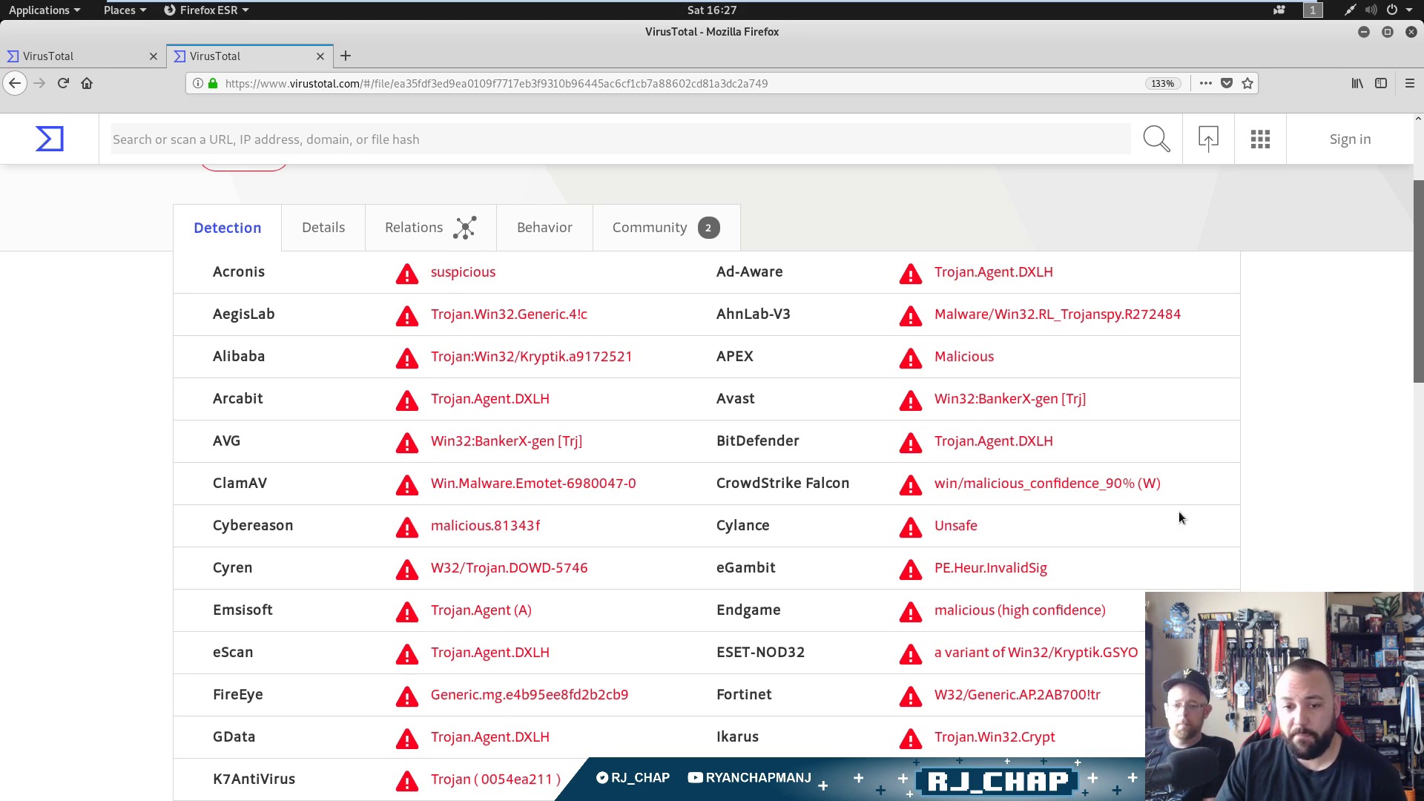
# - Highlight the Emsisoft and eScan detection names in turn, and clear the selection
pyautogui.moveTo(548, 610); pyautogui.dragTo(429, 610)
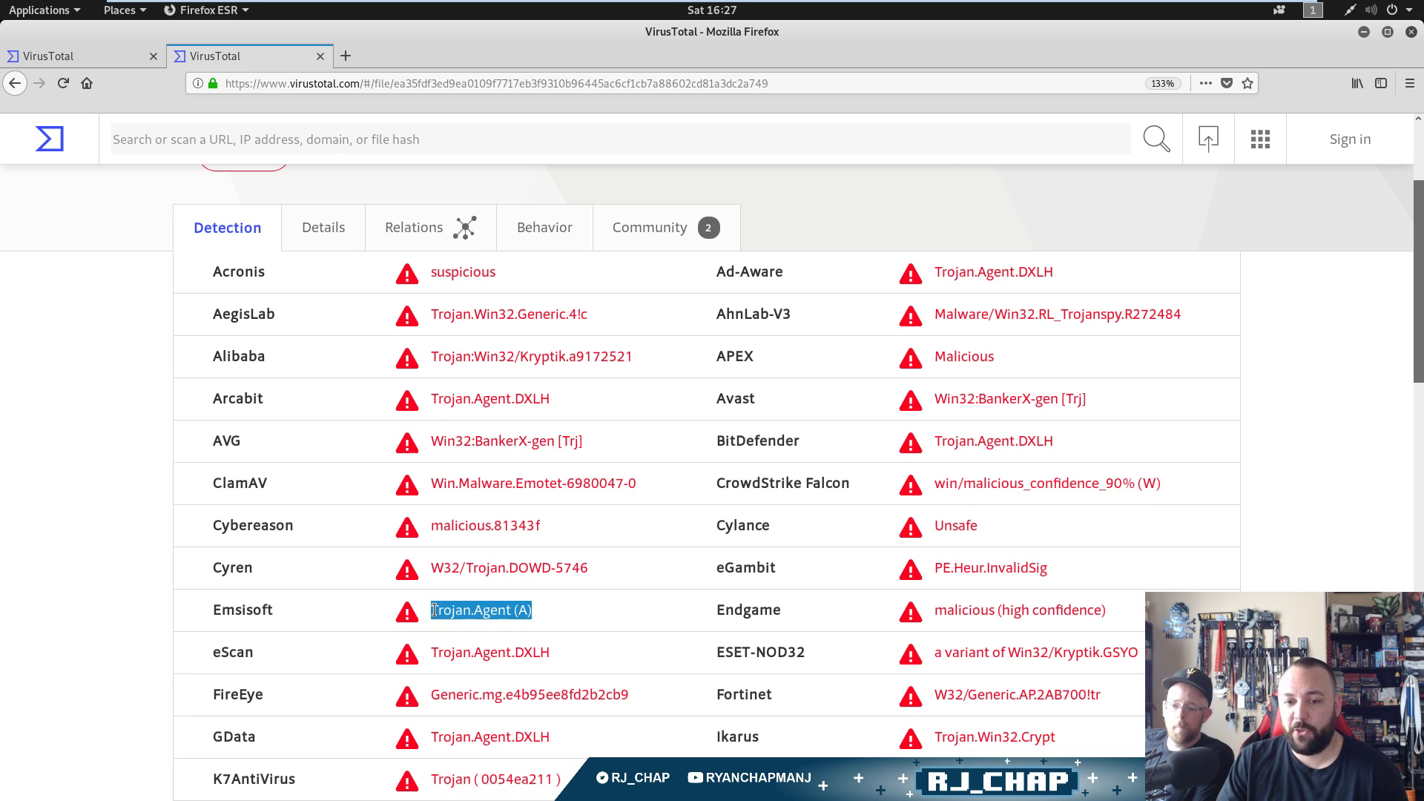
pyautogui.click(616, 608)
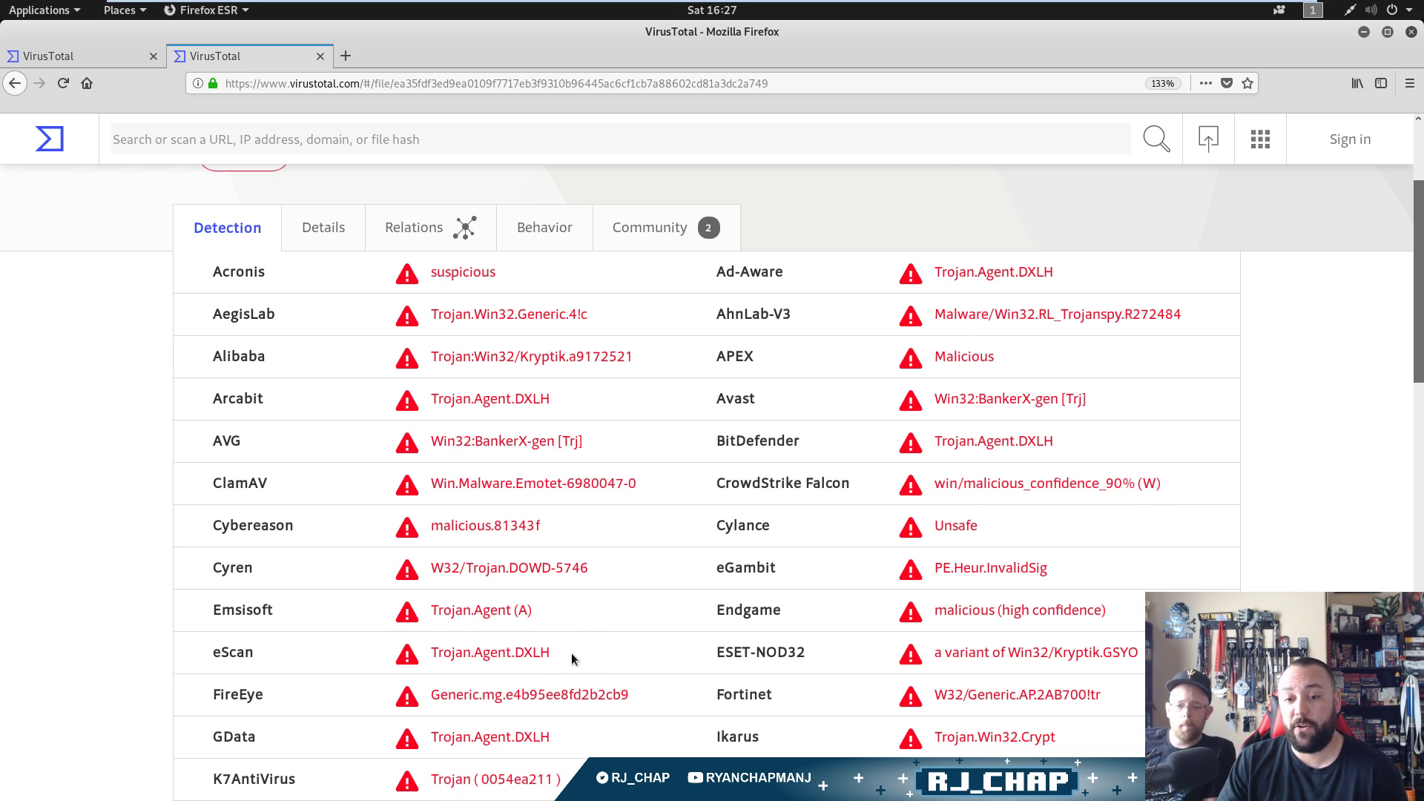
pyautogui.moveTo(571, 653); pyautogui.dragTo(424, 657)
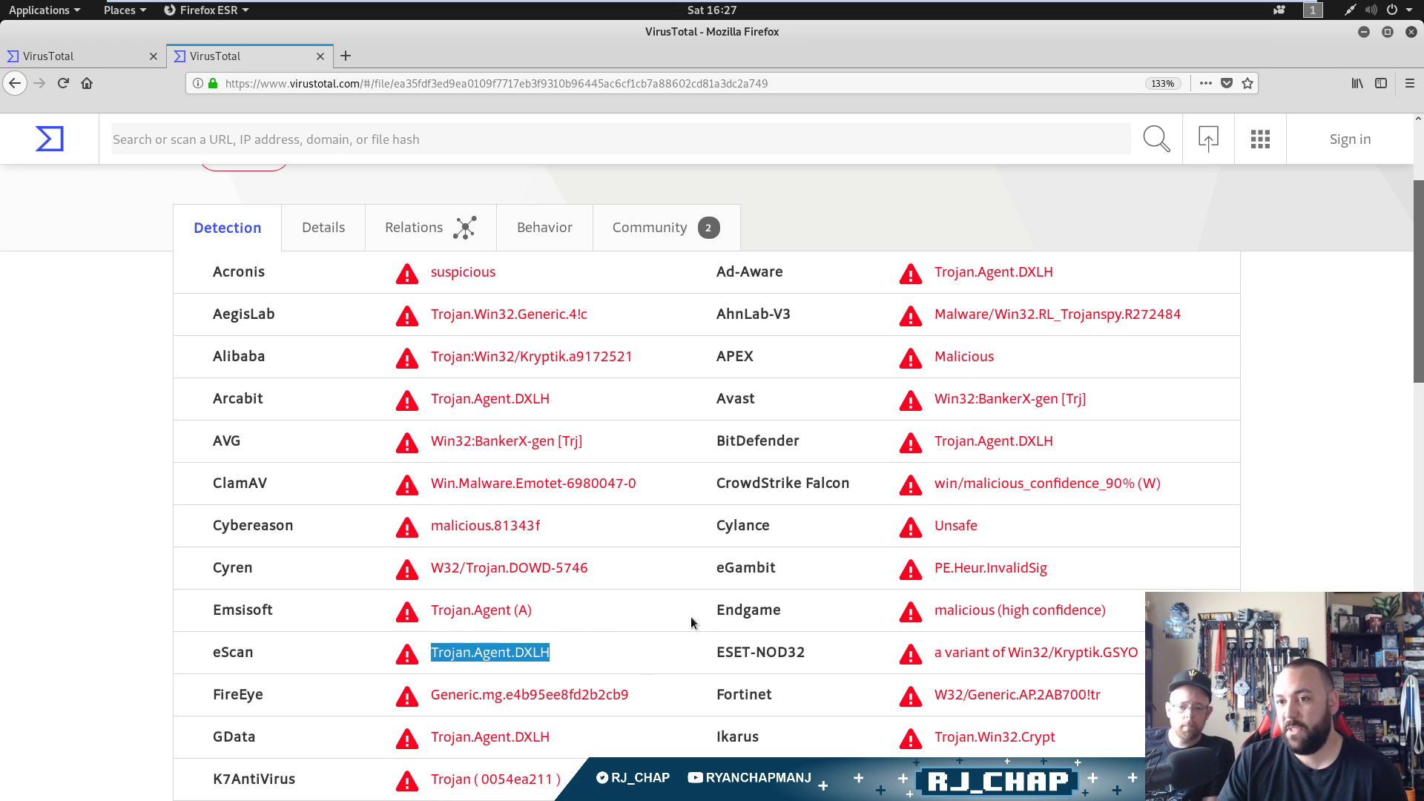
pyautogui.click(1298, 566)
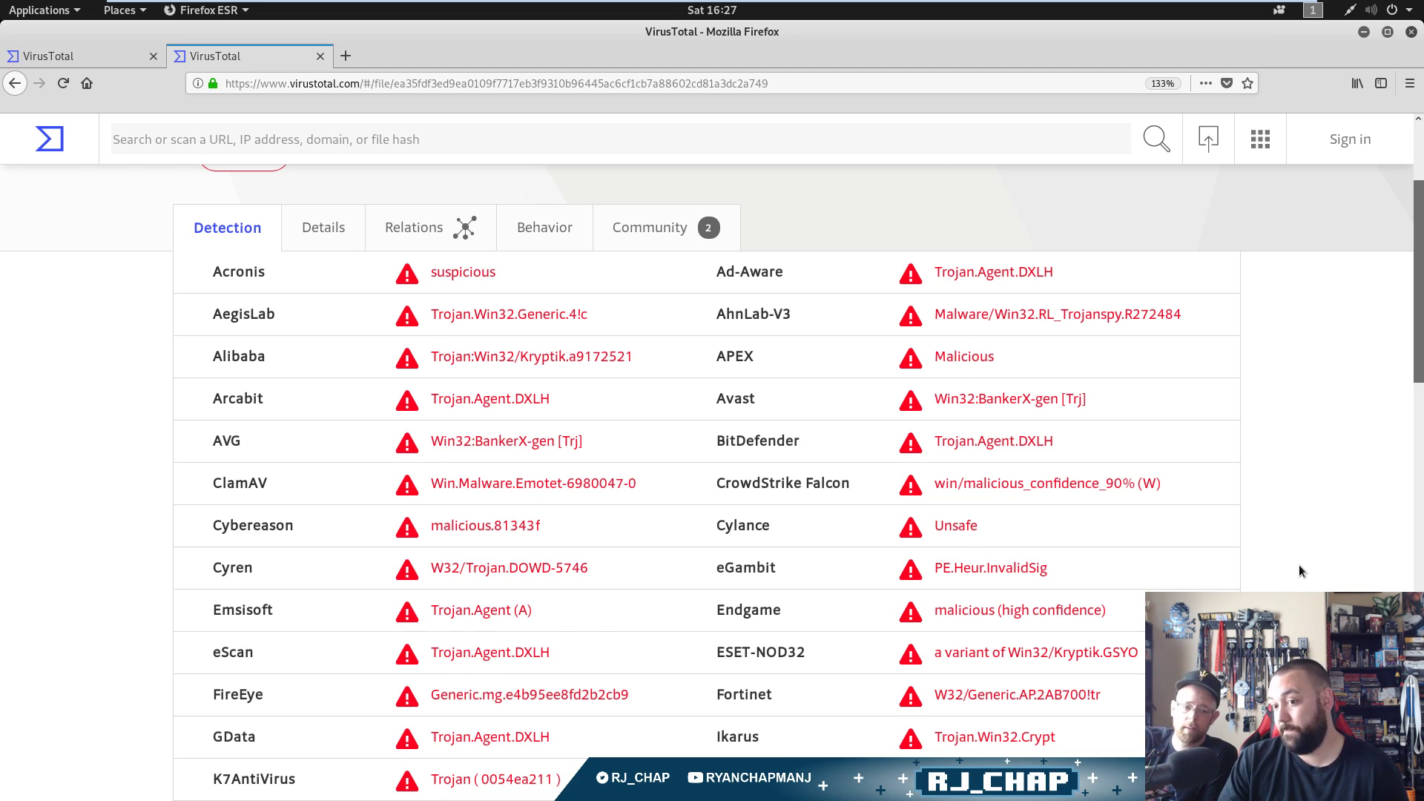
# - Search within the detection page for dxlh
pyautogui.hotkey('ctrl', 'f')
pyautogui.write('dlxh')
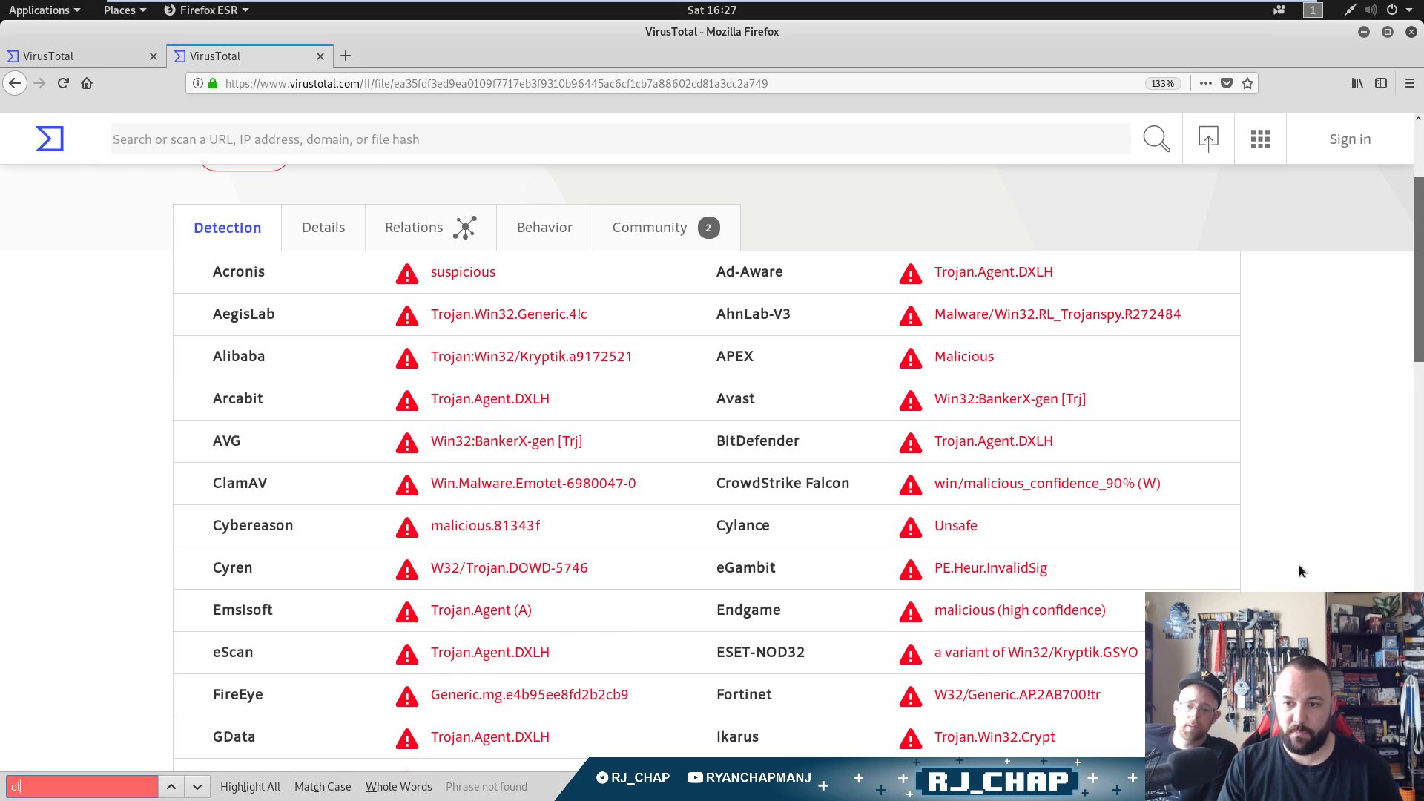
pyautogui.press('BackSpace')
pyautogui.press('BackSpace')
pyautogui.press('BackSpace')
pyautogui.write('xlh')
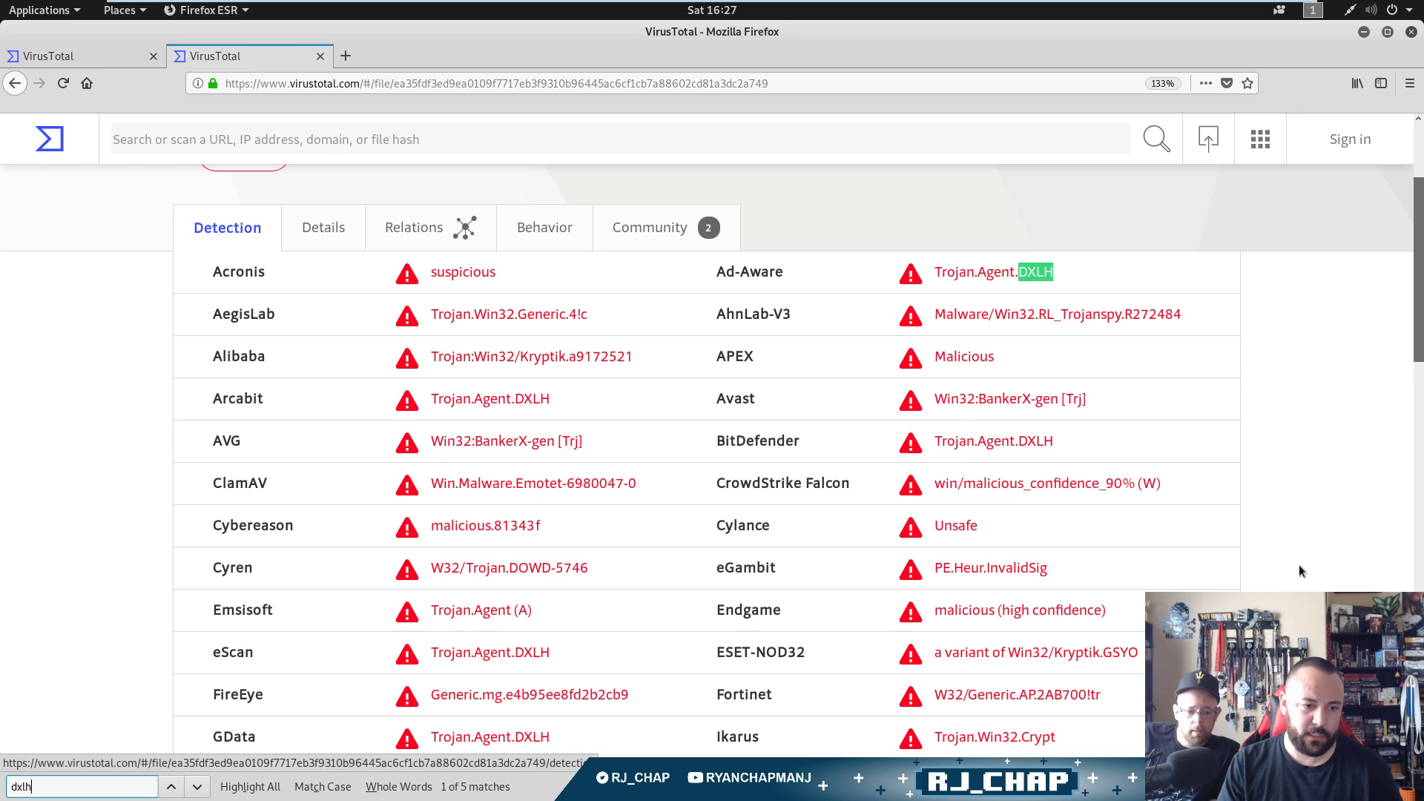
# - Highlight all dxlh matches on the page and review them throughout the detection list
pyautogui.scroll(-1, 1299, 563)
pyautogui.scroll(-8, 1303, 548)
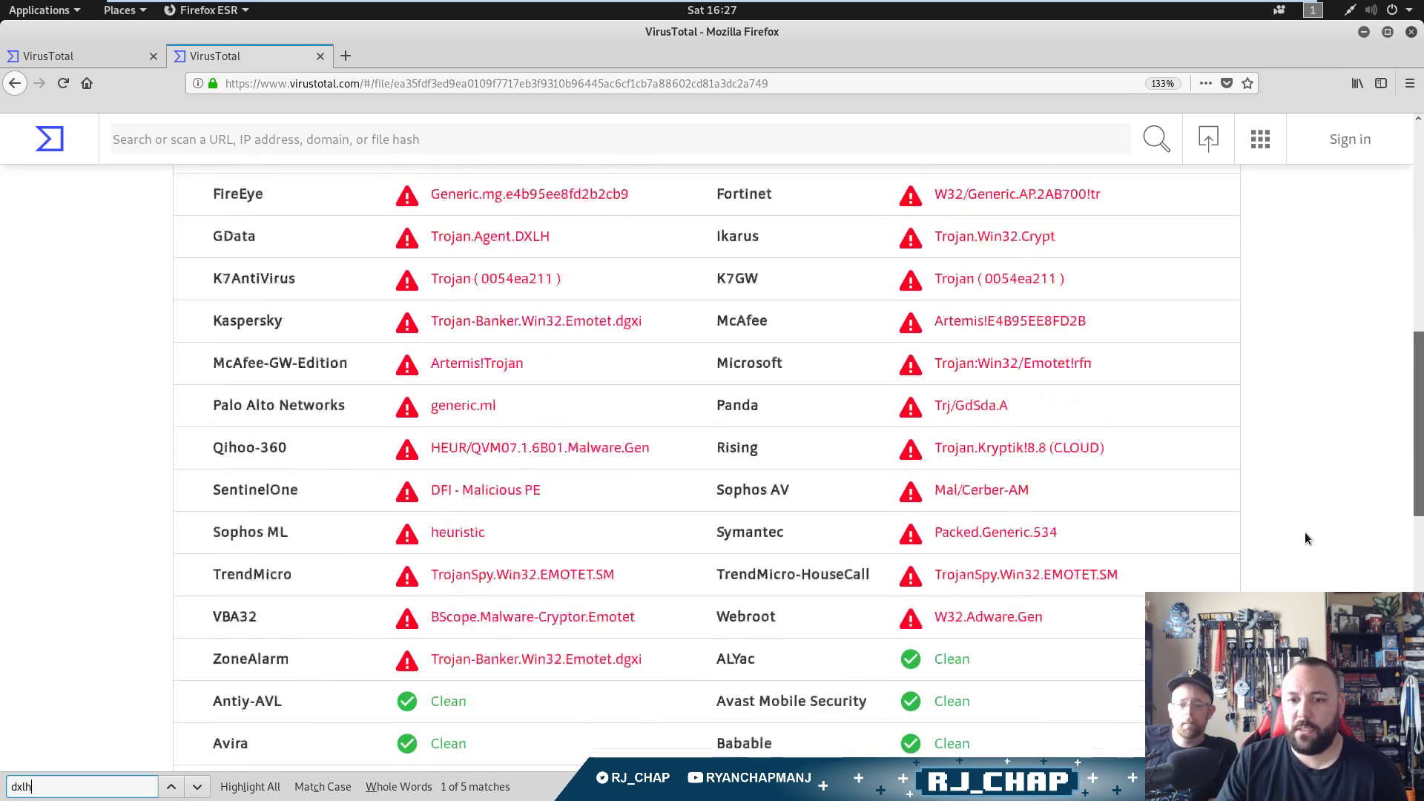
pyautogui.click(250, 787)
pyautogui.scroll(1, 1266, 522)
pyautogui.scroll(5, 1265, 522)
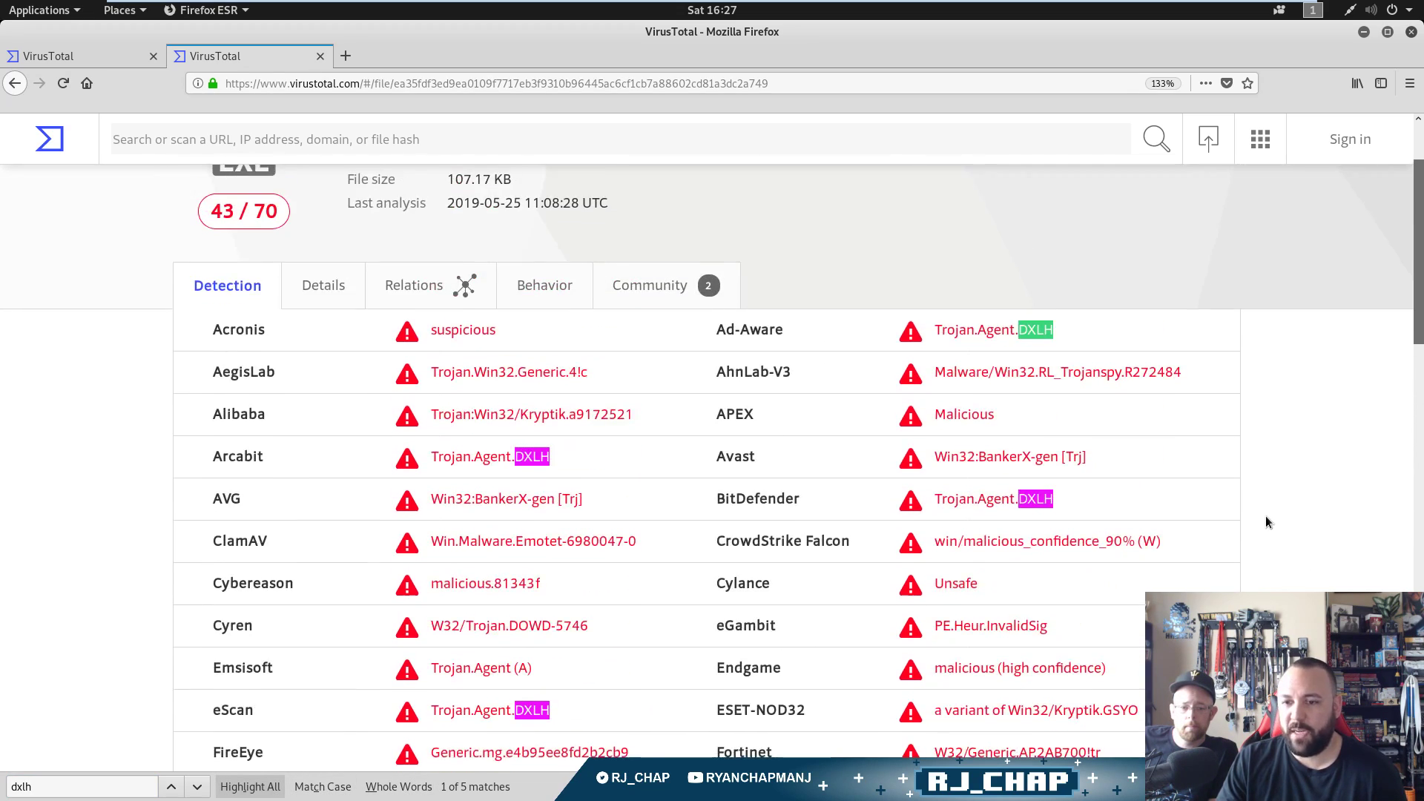
pyautogui.scroll(-8, 1268, 519)
pyautogui.scroll(-5, 1272, 517)
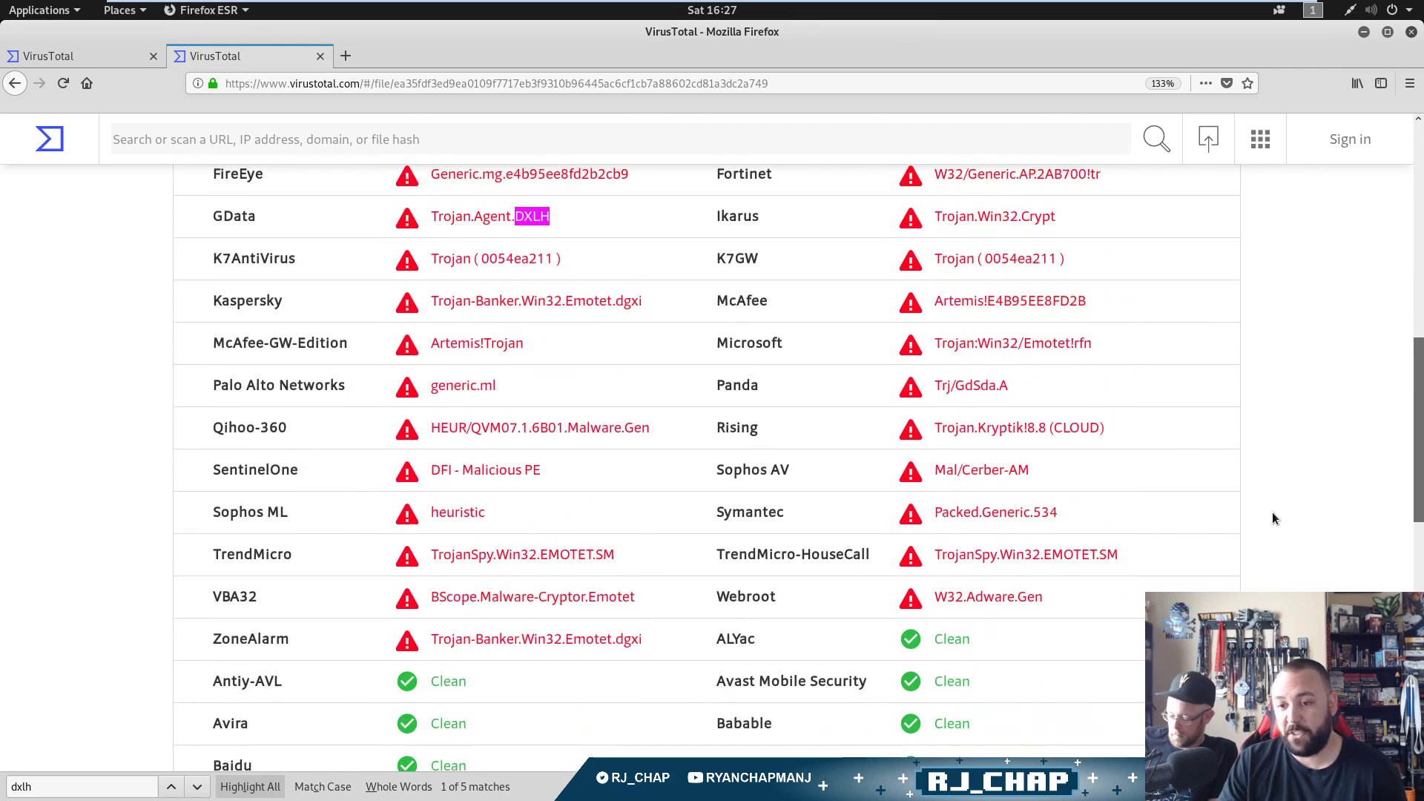
pyautogui.scroll(1, 507, 498)
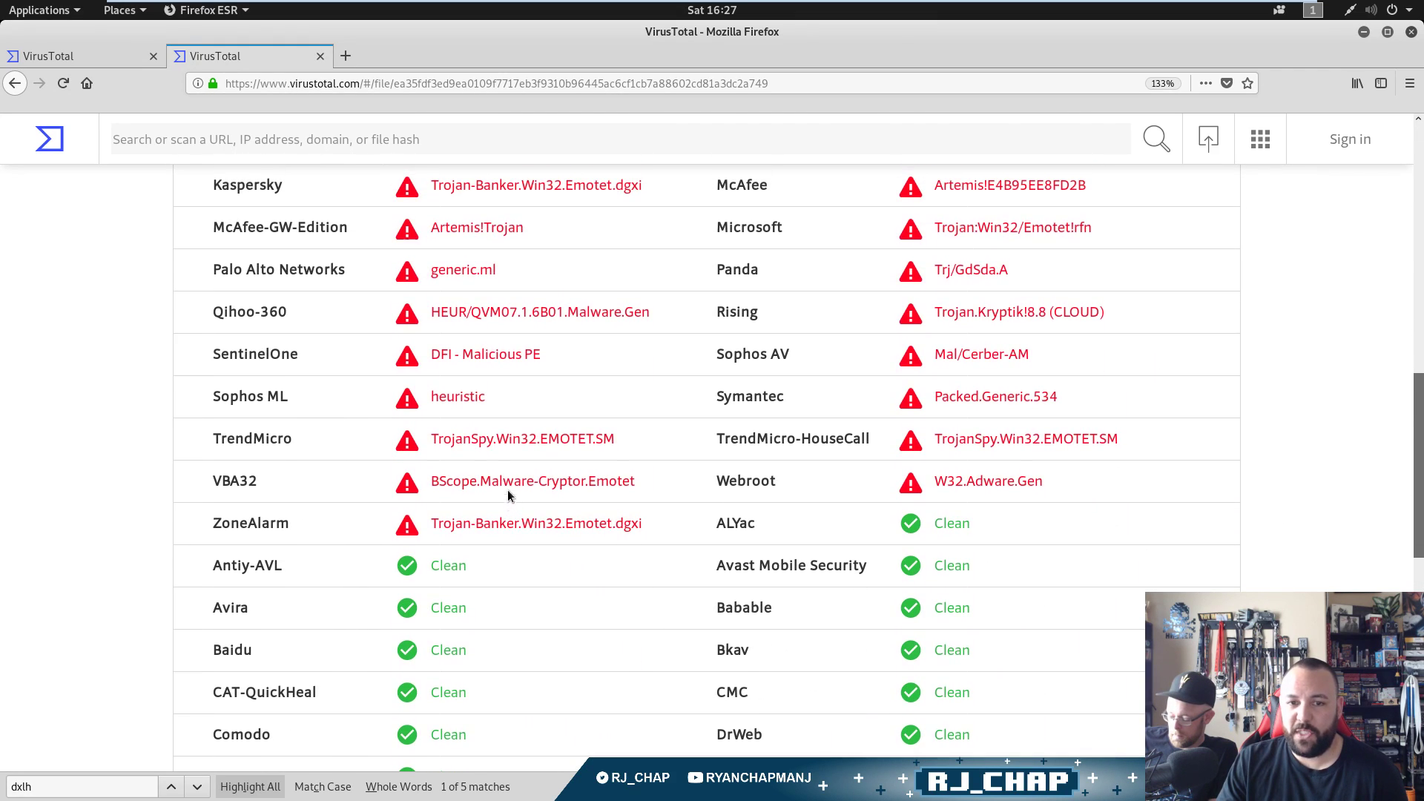
# - Highlight the Sophos ML and VBA32 detection rows in turn, clearing the selection after each
pyautogui.moveTo(503, 399); pyautogui.dragTo(213, 405)
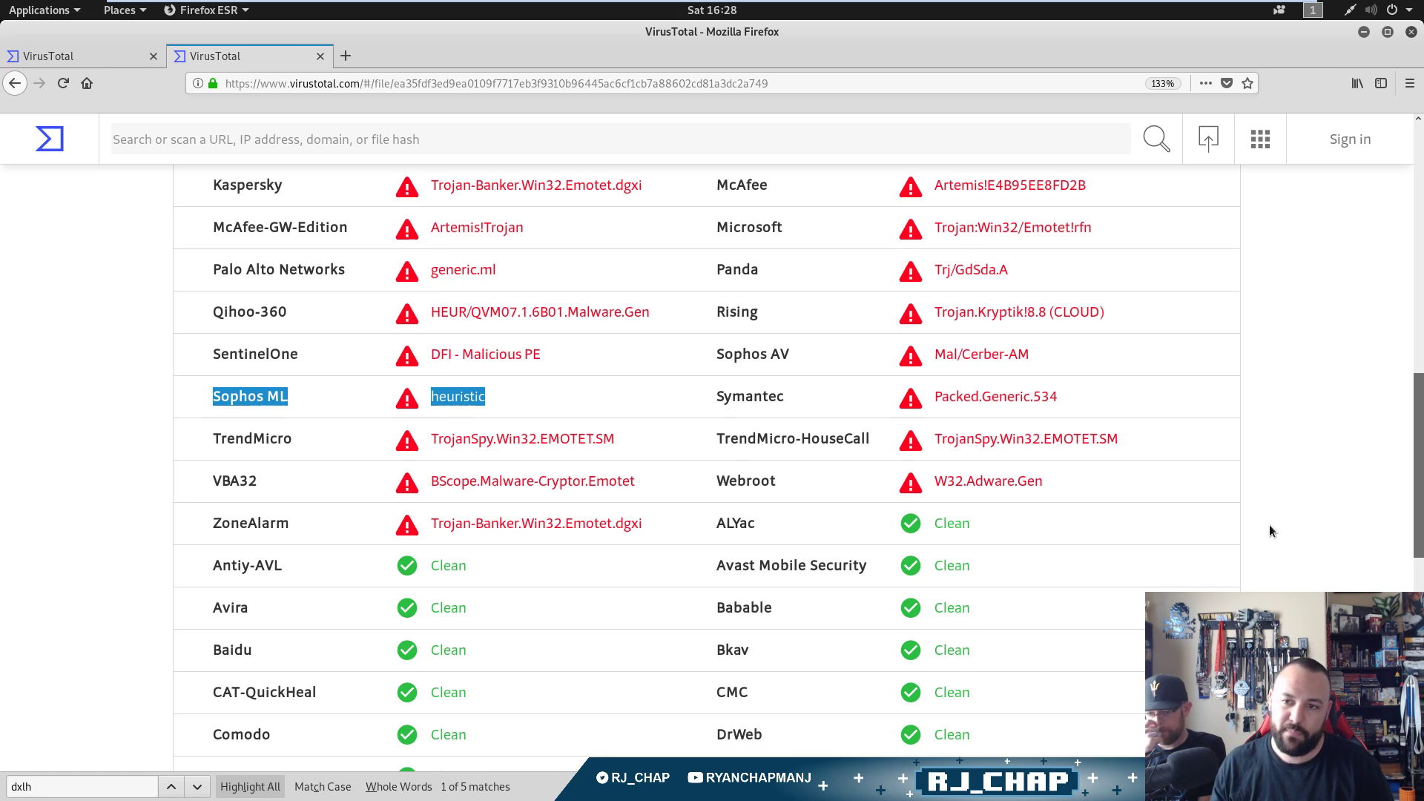
pyautogui.click(1185, 386)
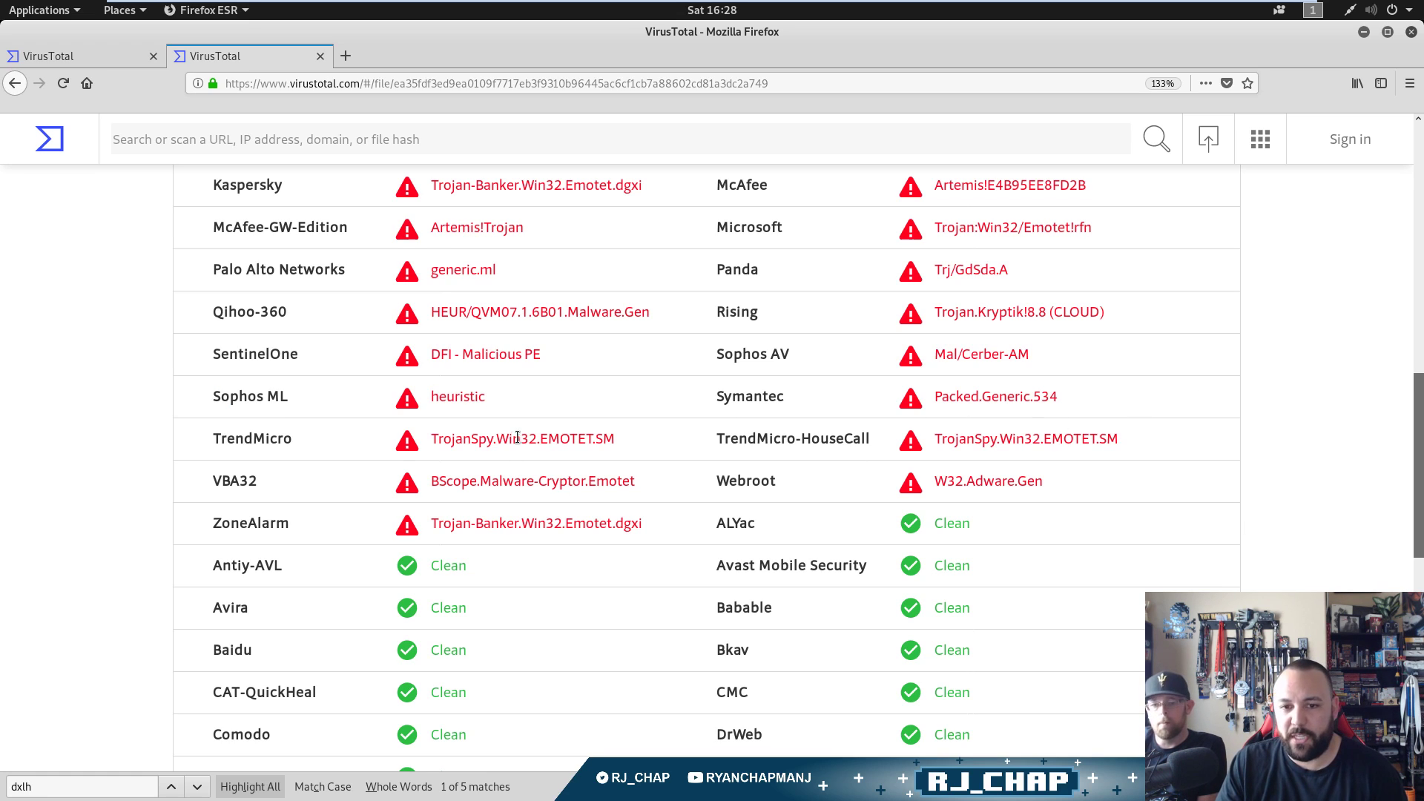
pyautogui.moveTo(645, 481); pyautogui.dragTo(188, 480)
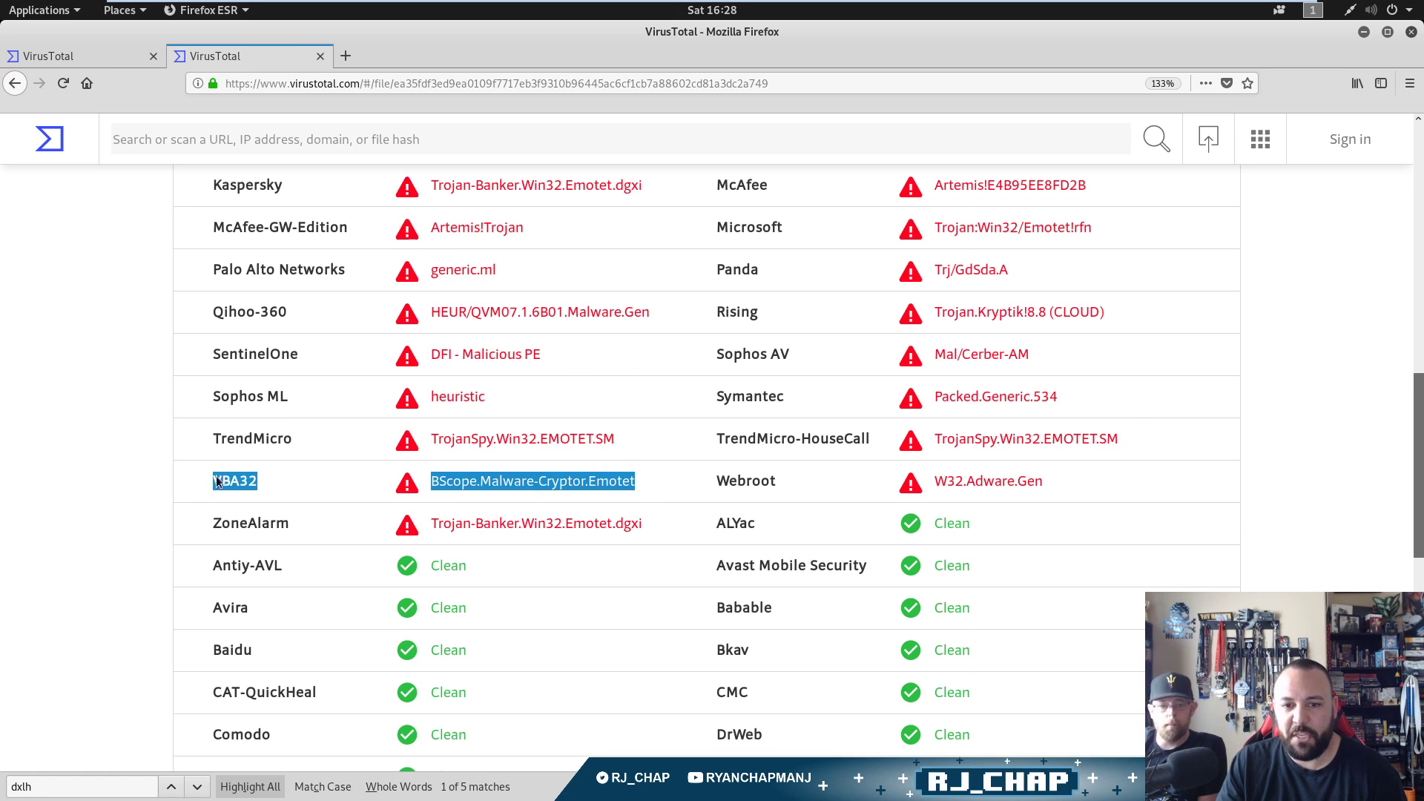
pyautogui.click(469, 495)
# - Copy BScope from VBA32's detection name, search the web for vba32 BScope in a new browser tab, and examine the Wikipedia result's description
pyautogui.moveTo(478, 482); pyautogui.dragTo(434, 483)
pyautogui.hotkey('ctrl', 'c')
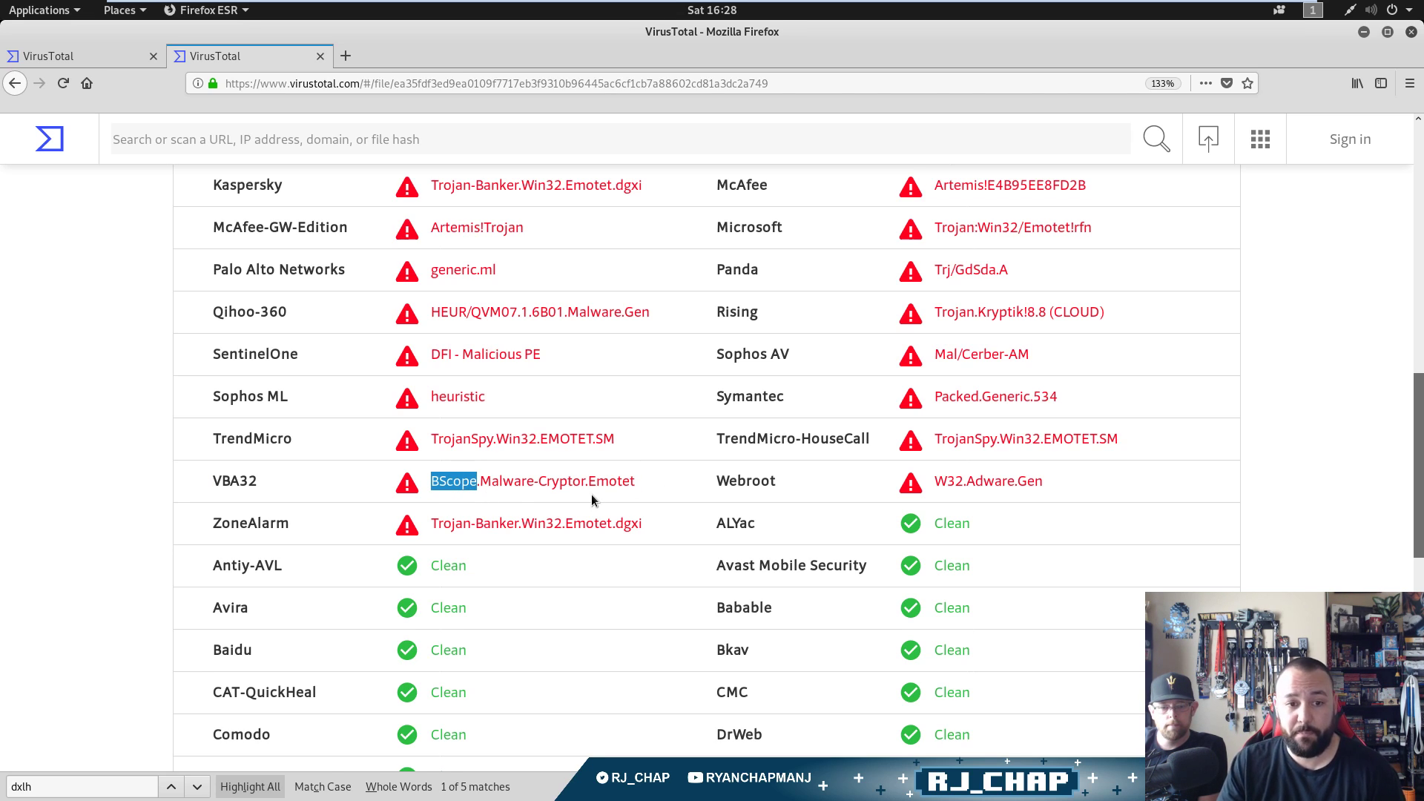
pyautogui.hotkey('ctrl', 't')
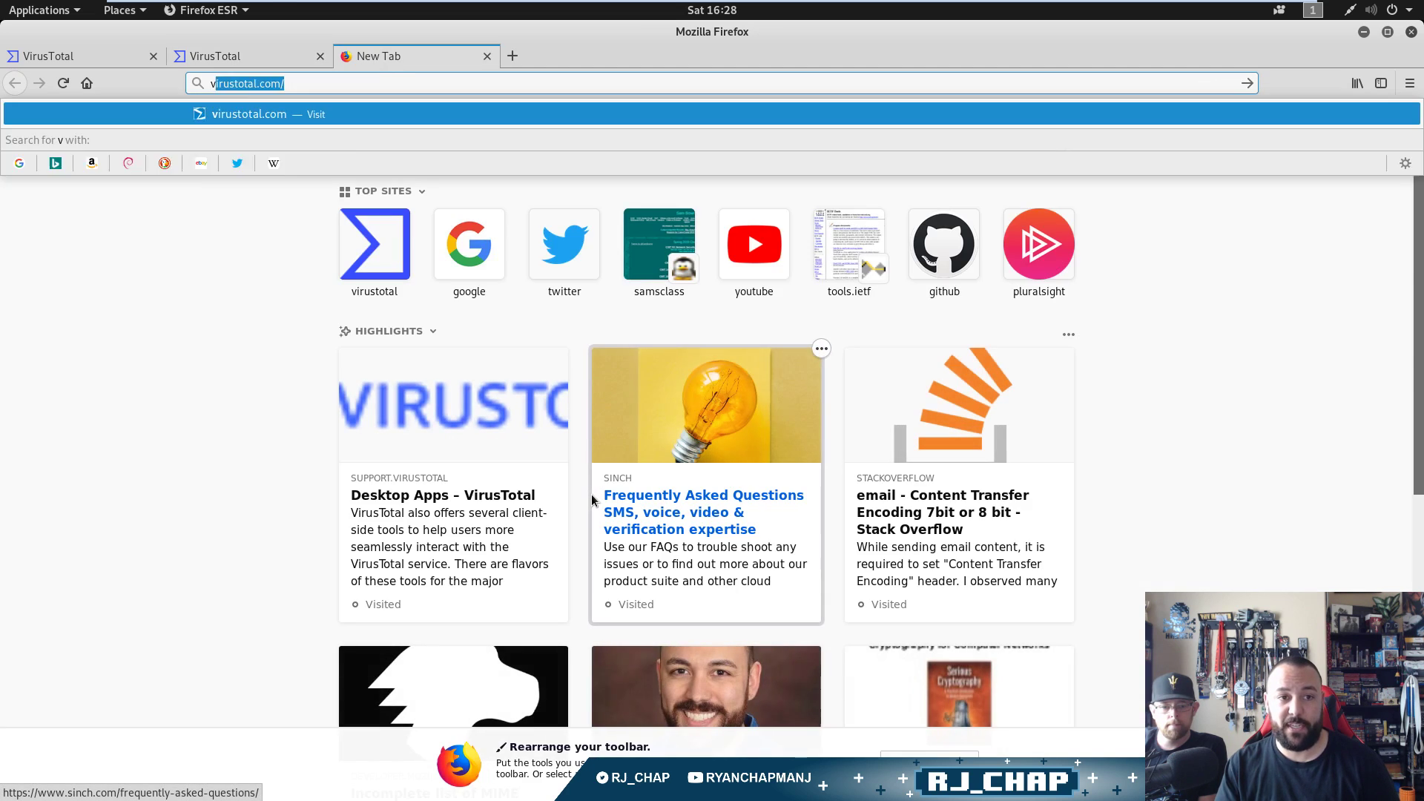
pyautogui.write('vba32')
pyautogui.hotkey('ctrl', 'v')
pyautogui.press('Return')
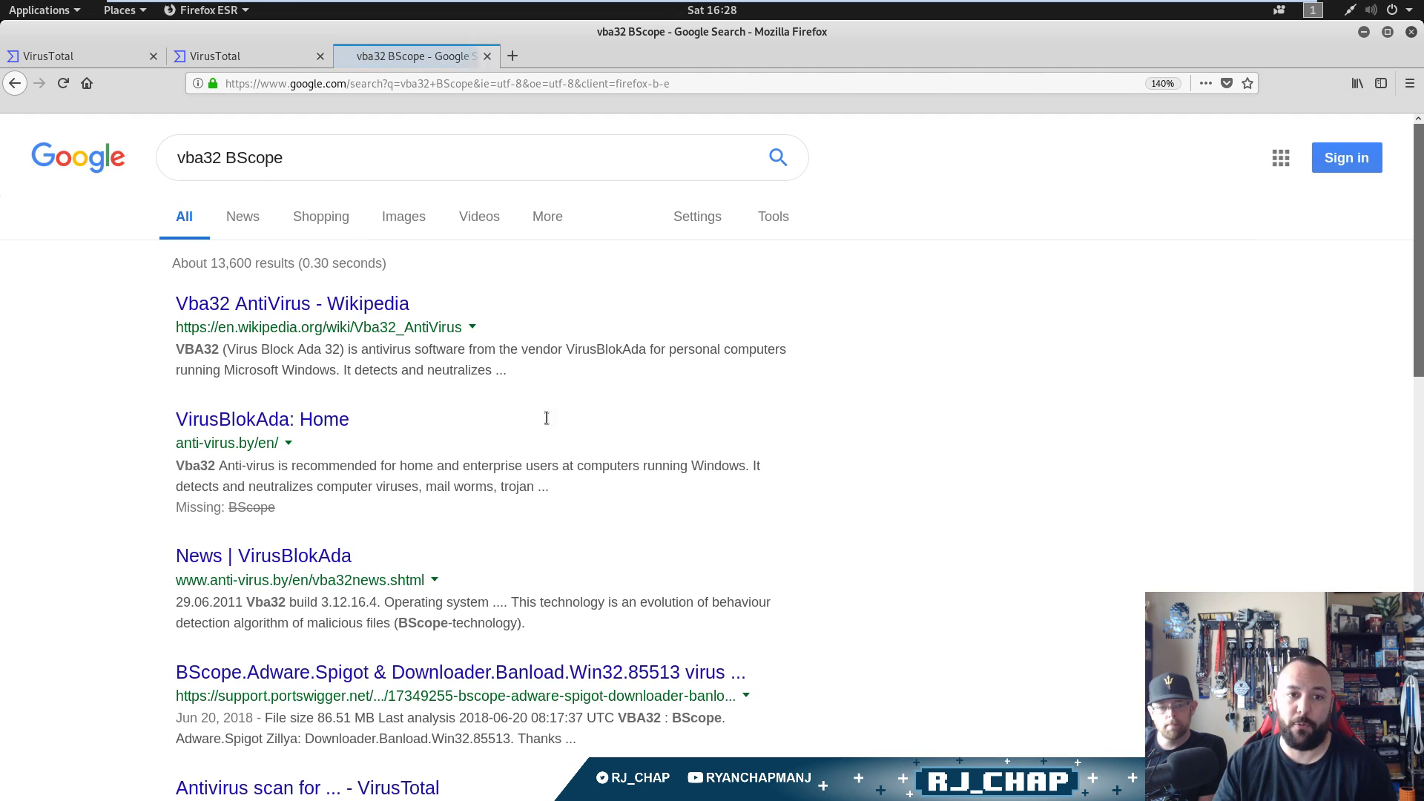
pyautogui.moveTo(262, 355); pyautogui.dragTo(336, 354)
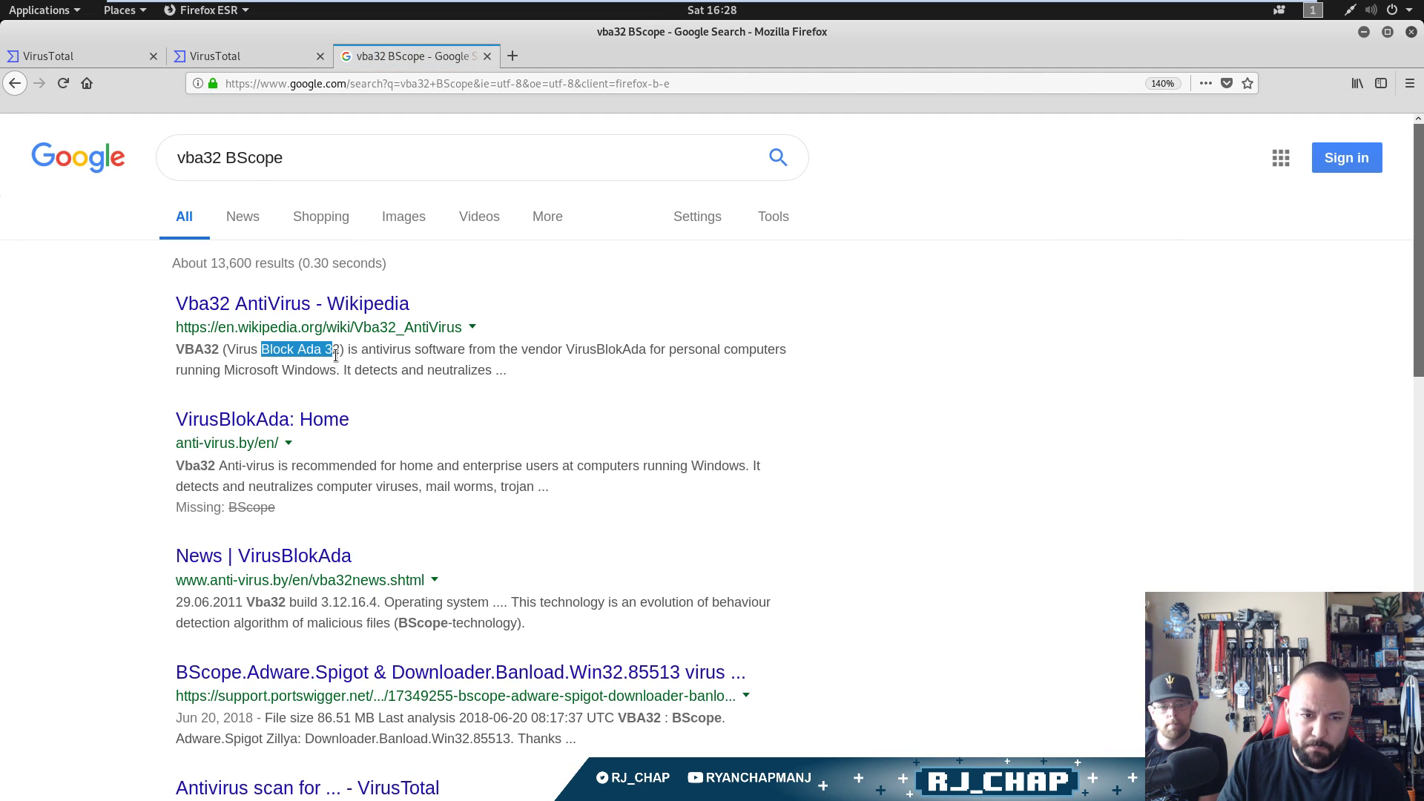
pyautogui.click(567, 401)
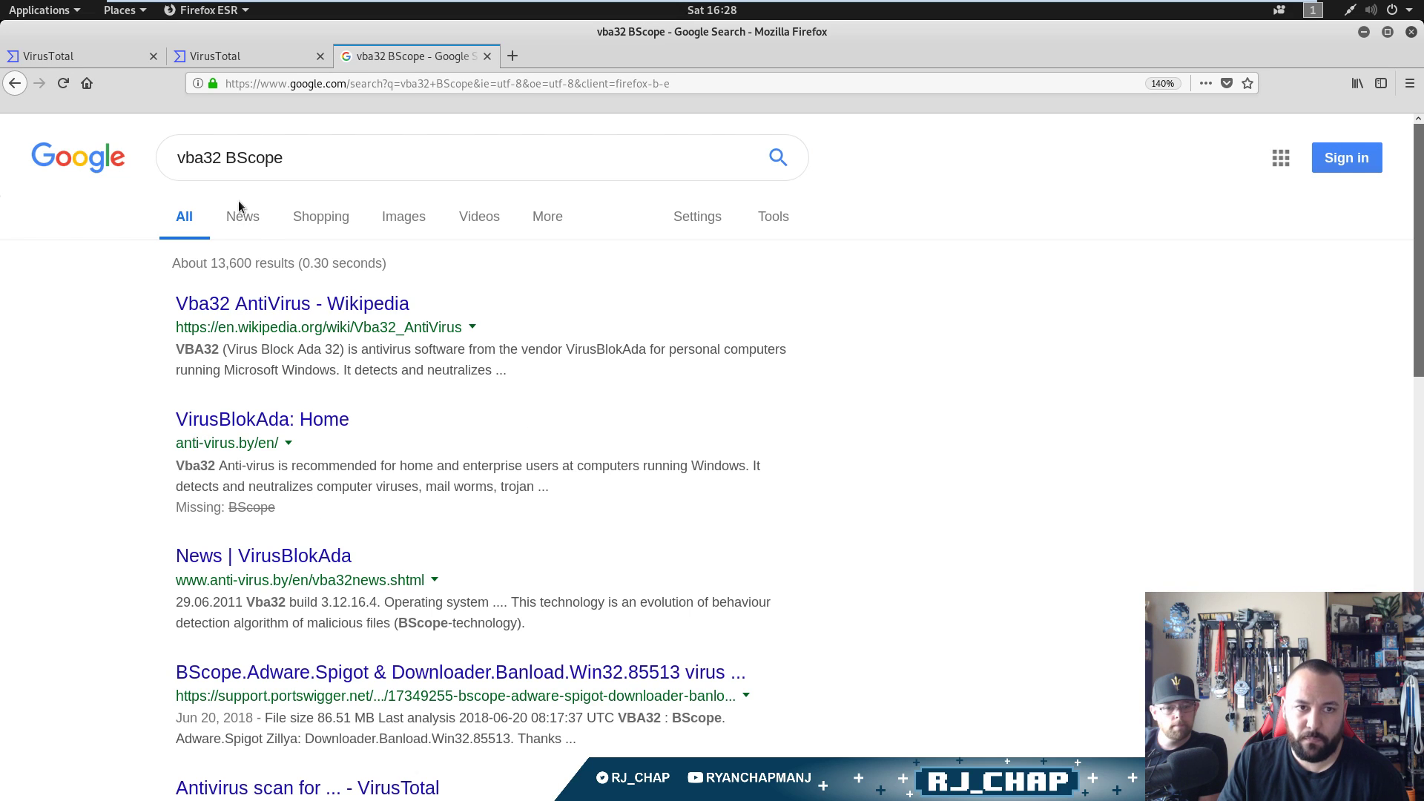
# - Change the Google query to vba32 +BScope, run the search, and look through the results
pyautogui.click(226, 158)
pyautogui.write('+')
pyautogui.press('Return')
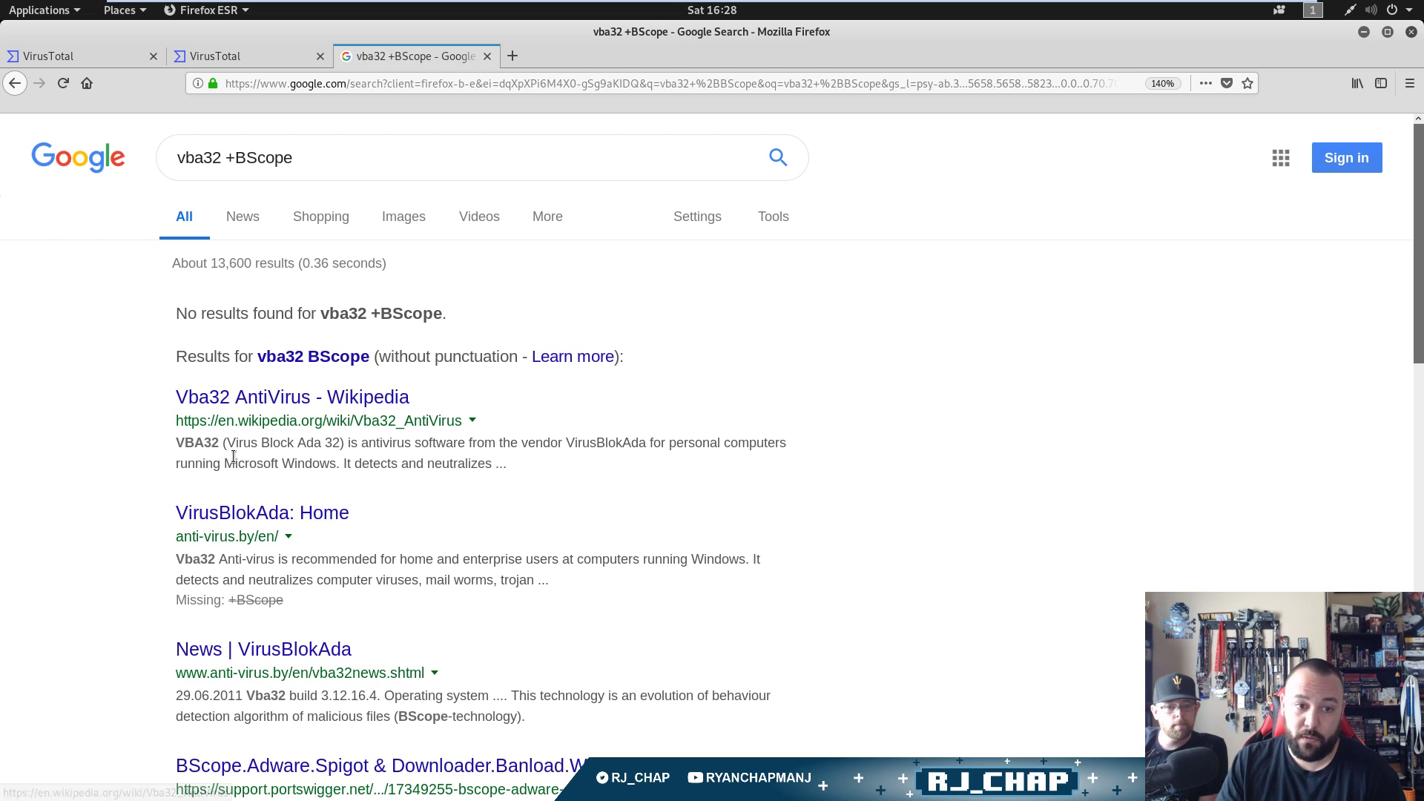
pyautogui.scroll(-3, 1044, 497)
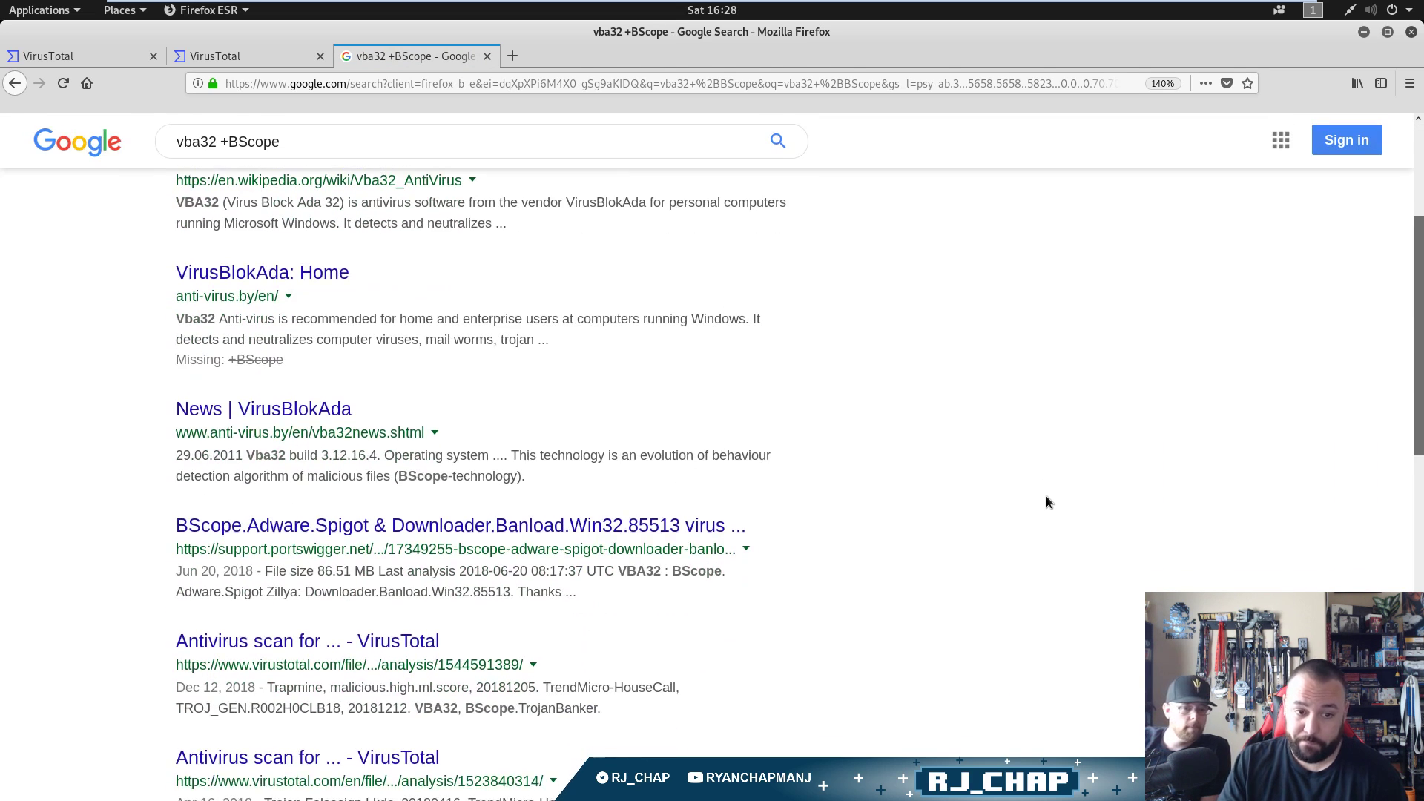
pyautogui.scroll(-1, 1000, 545)
pyautogui.scroll(4, 998, 559)
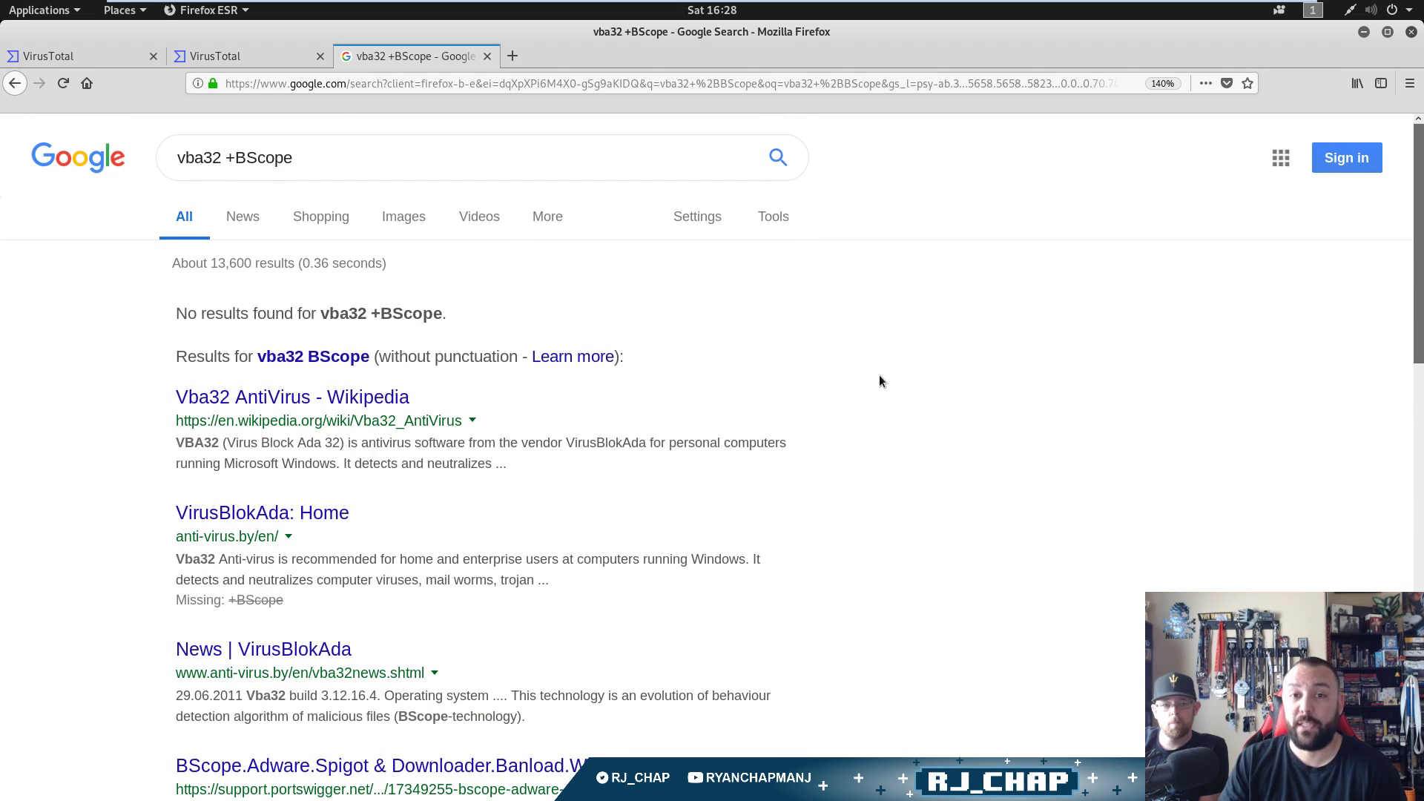
# - Close the Google search's browser tab and highlight the word Emotet in VBA32's detection name
pyautogui.click(485, 56)
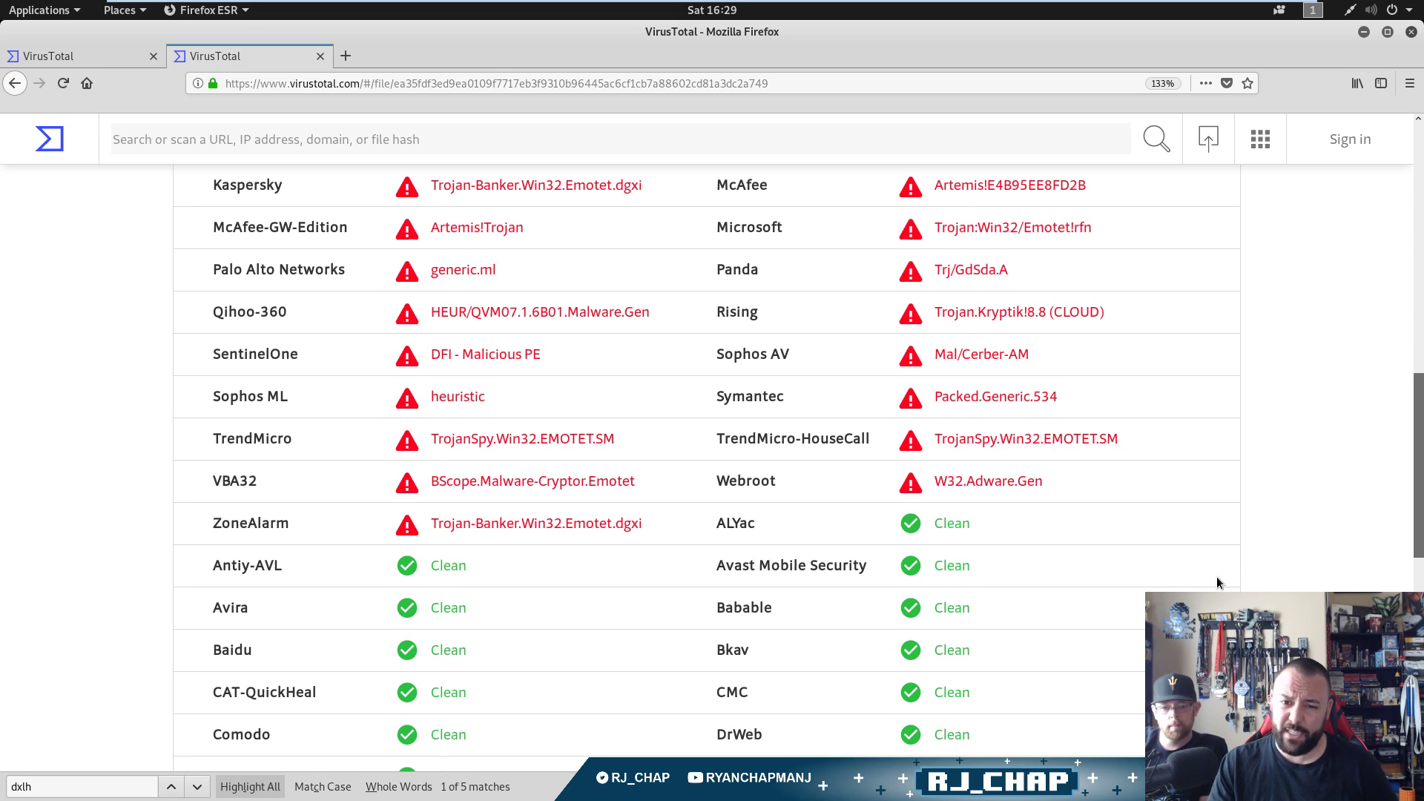
pyautogui.moveTo(480, 480); pyautogui.dragTo(597, 486)
pyautogui.doubleClick(598, 485)
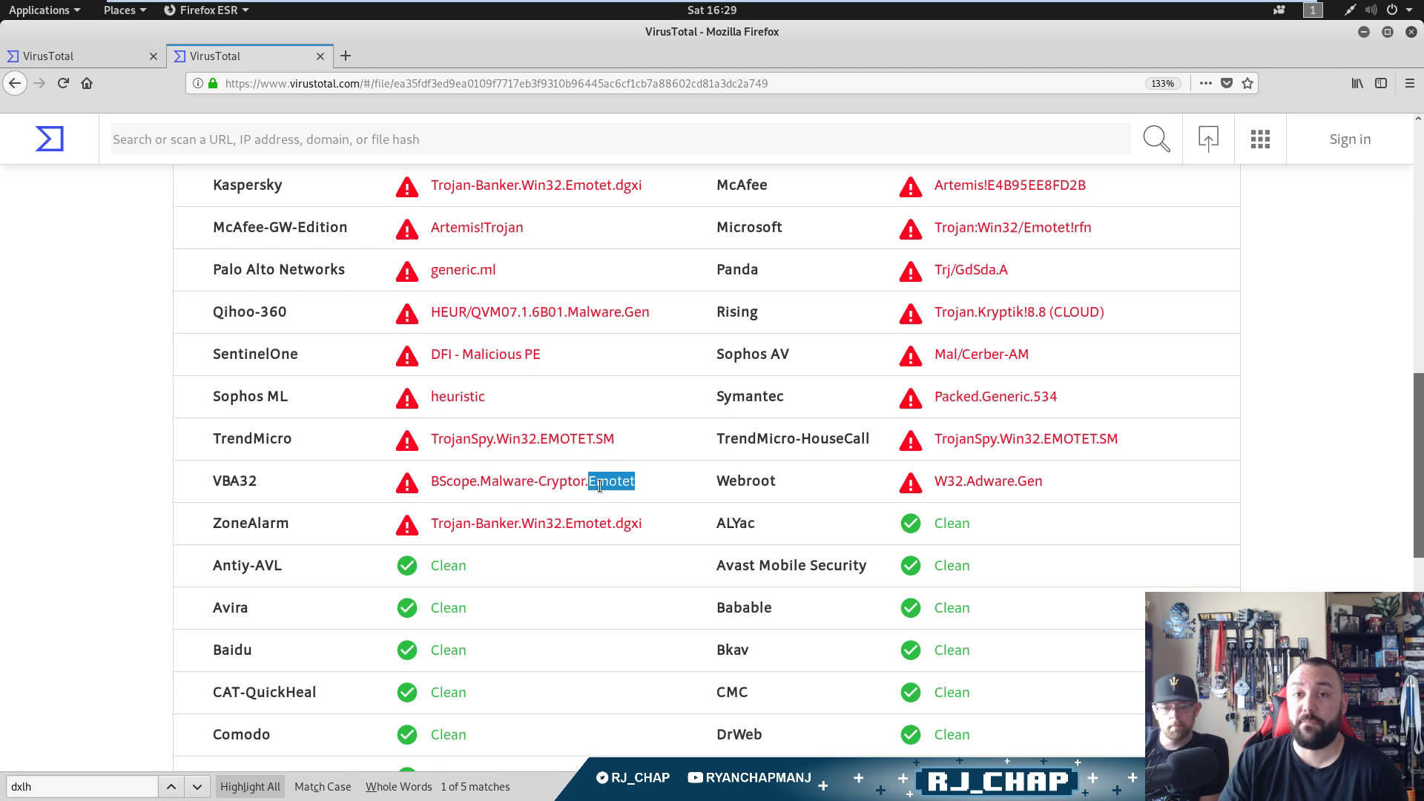
# - Highlight the TrendMicro-HouseCall and Microsoft detection rows in turn, and clear the selection
pyautogui.moveTo(1127, 440); pyautogui.dragTo(715, 442)
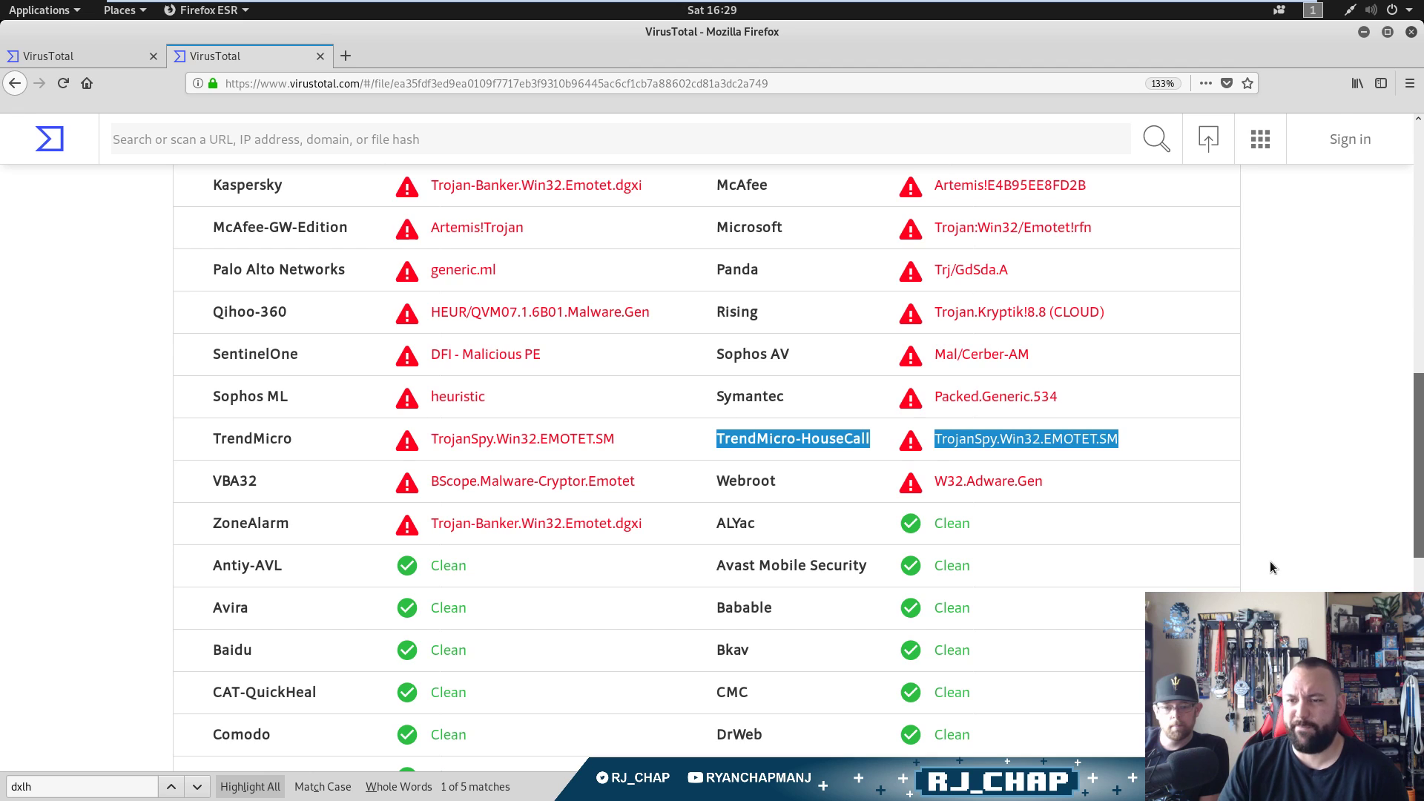
pyautogui.moveTo(1112, 228); pyautogui.dragTo(709, 231)
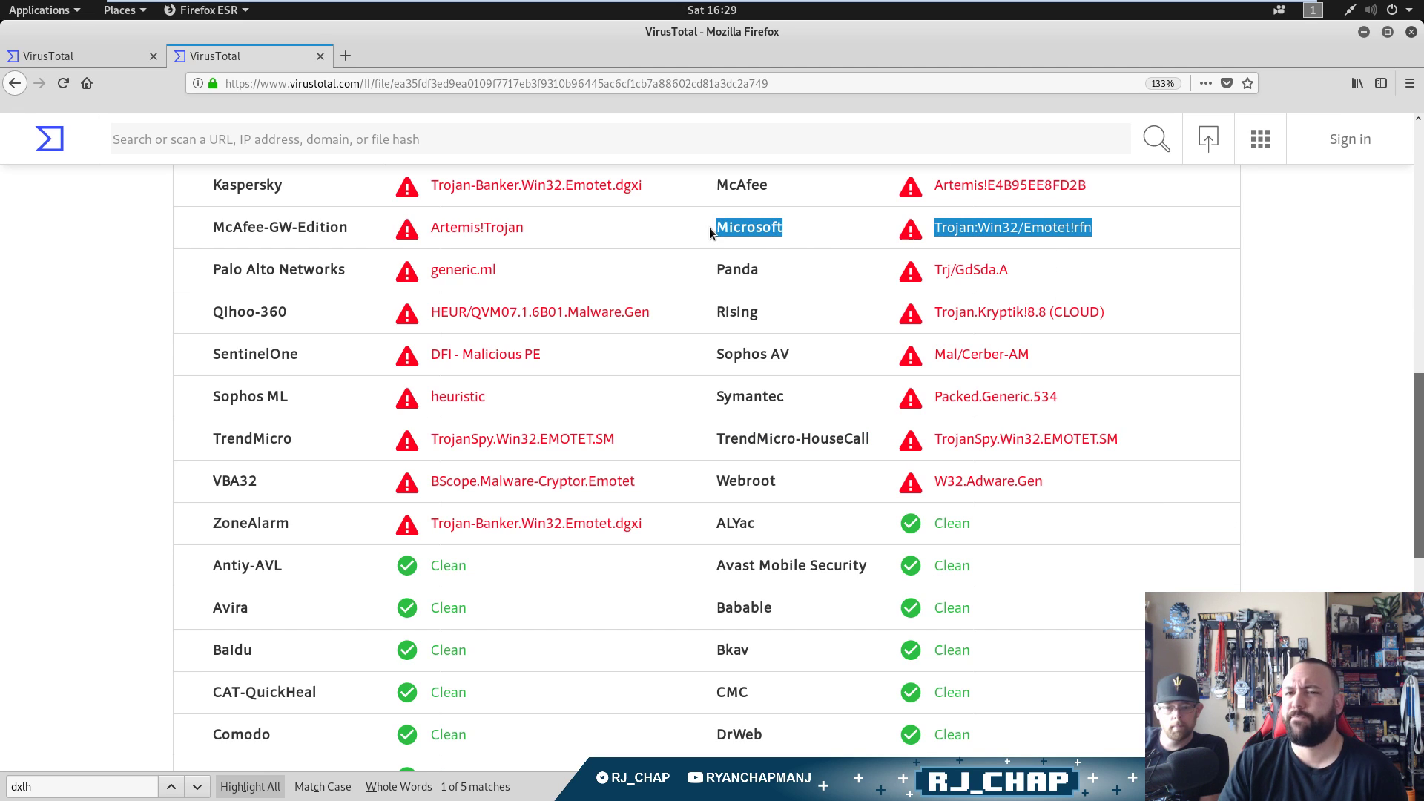
pyautogui.click(1271, 495)
# - Open the file report's Community section and go to its comments
pyautogui.scroll(8, 1266, 505)
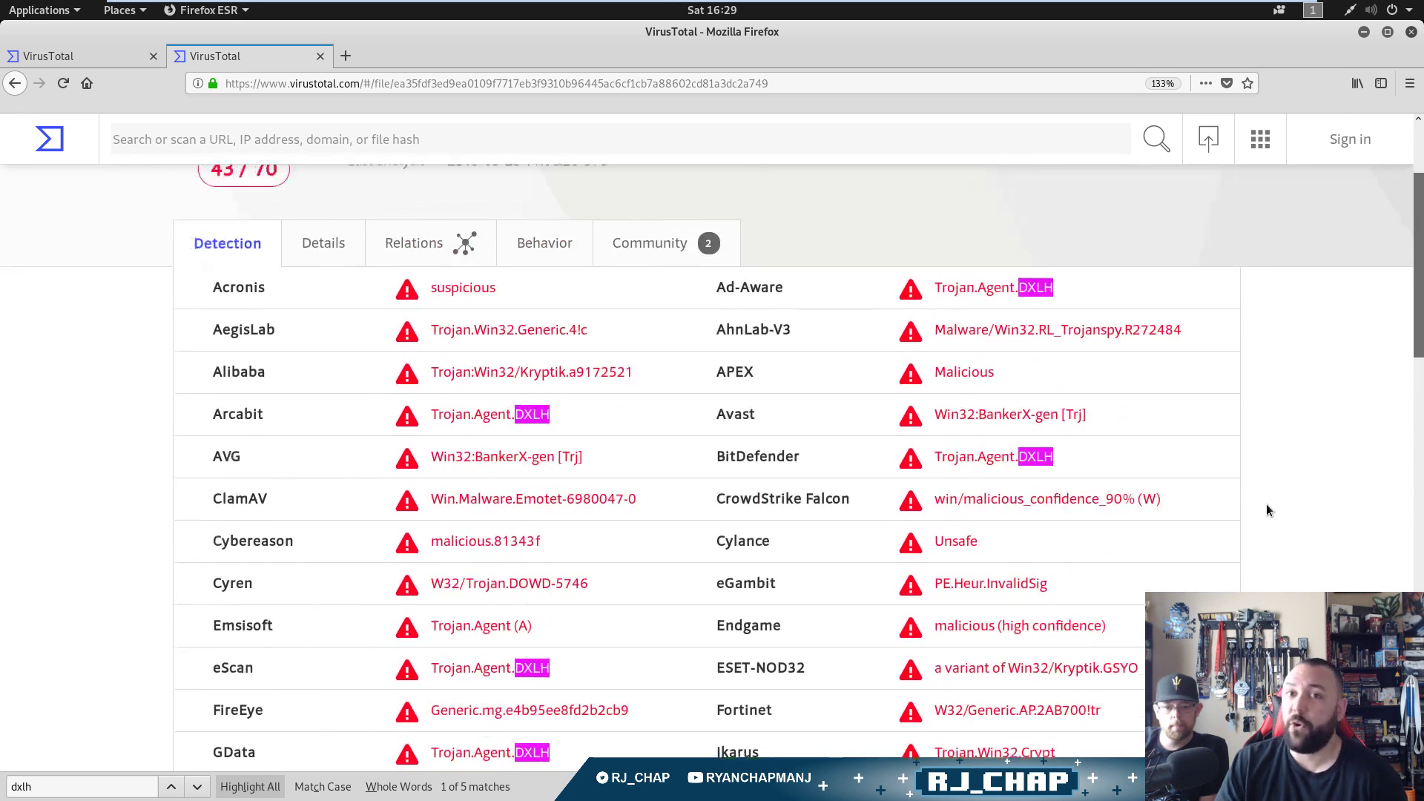
pyautogui.scroll(3, 1265, 504)
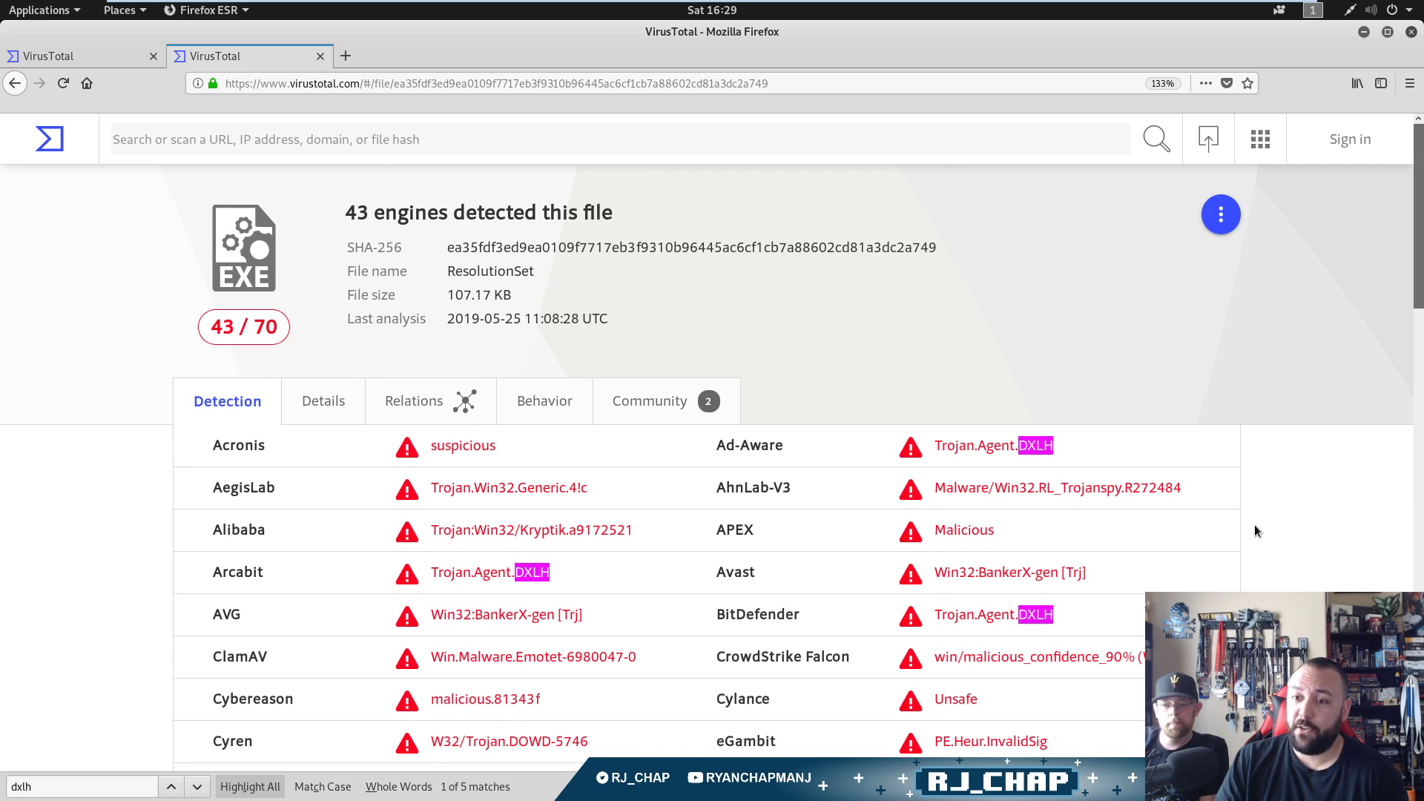
pyautogui.click(564, 146)
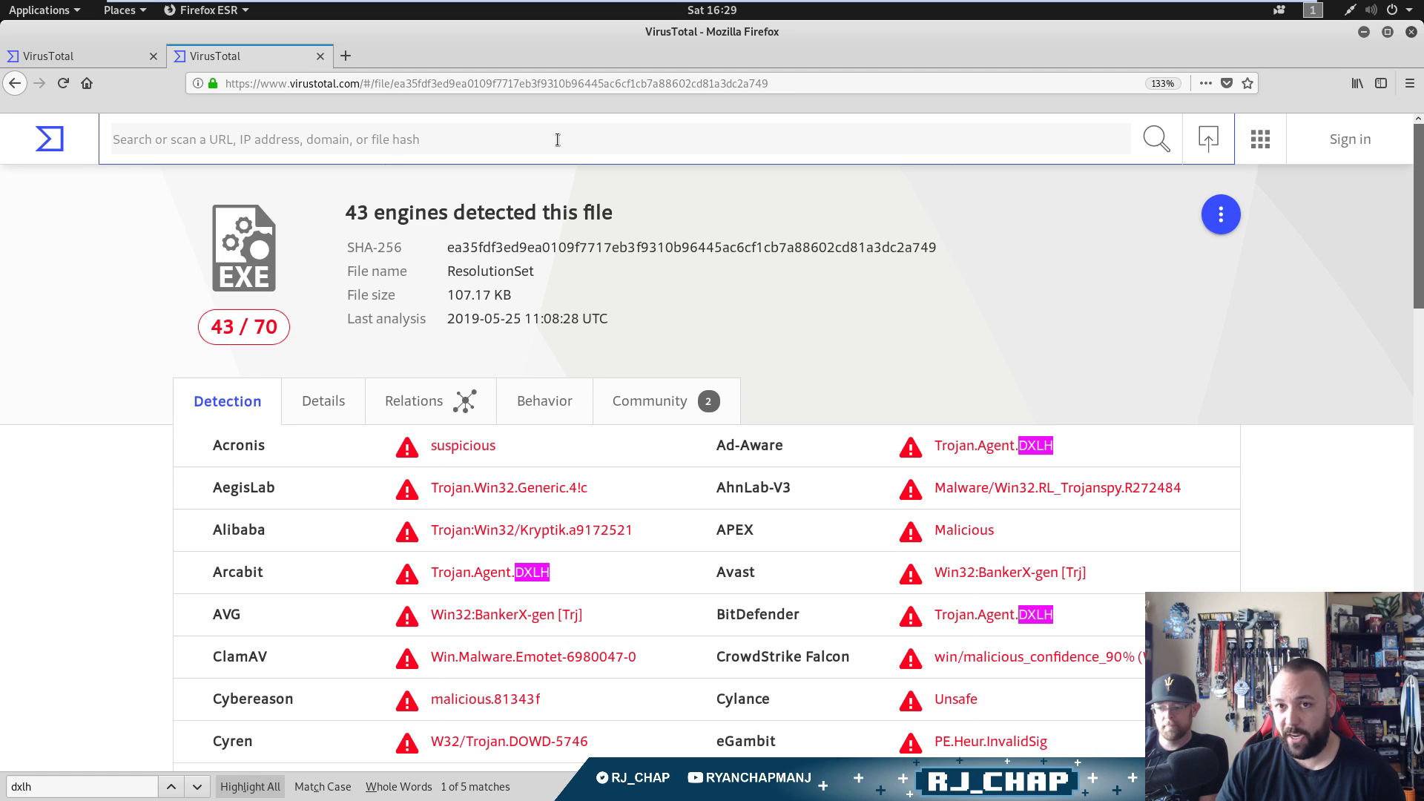
pyautogui.click(656, 405)
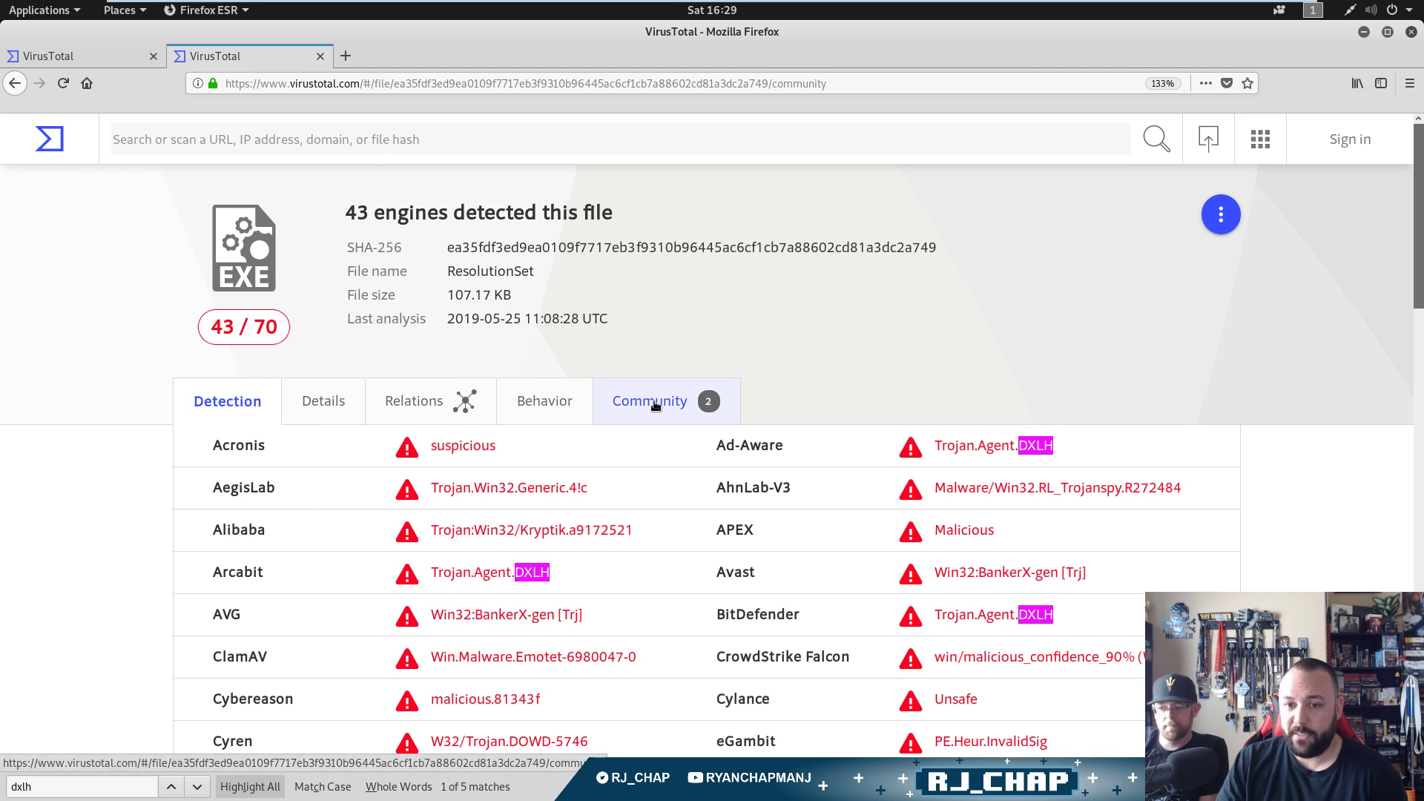
pyautogui.scroll(-4, 1296, 505)
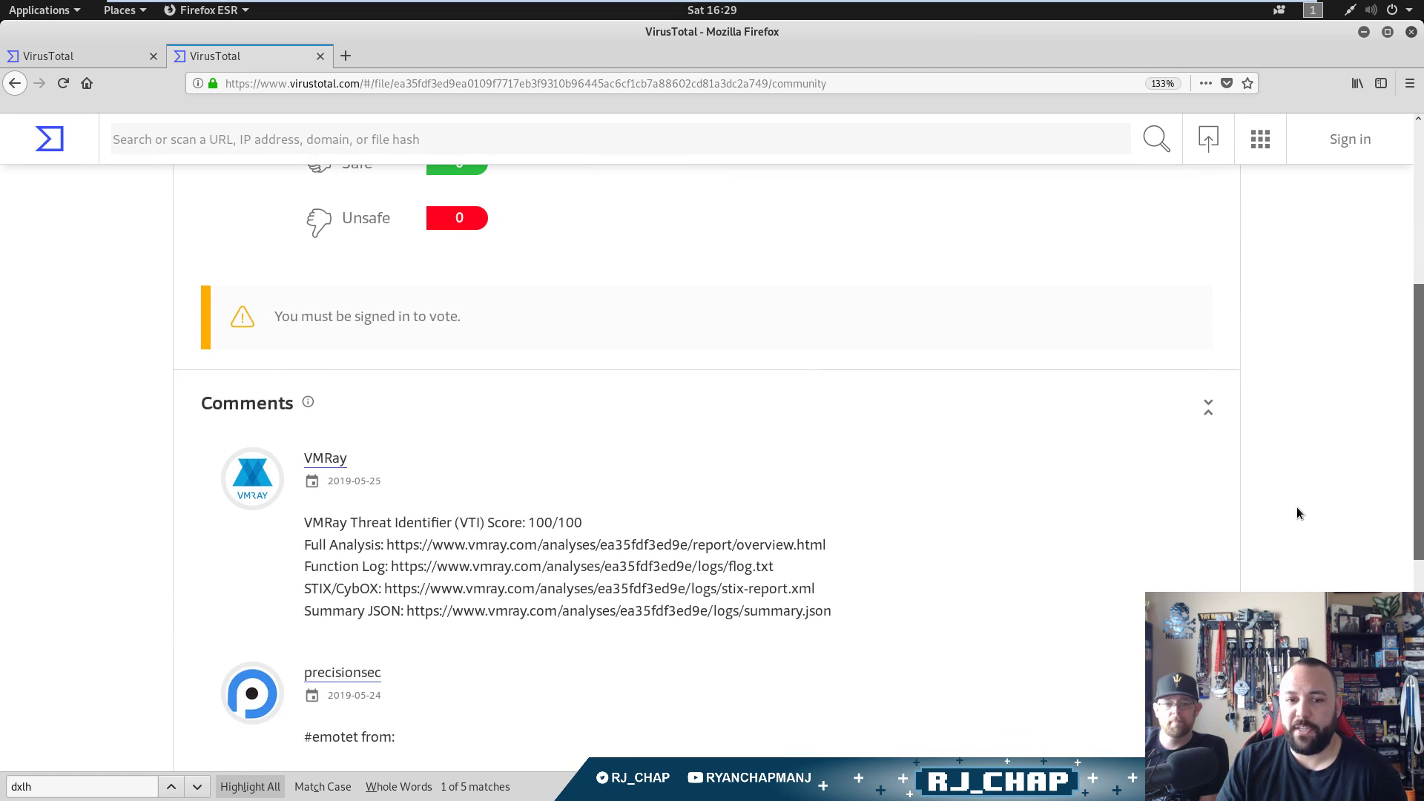
pyautogui.scroll(-3, 1296, 512)
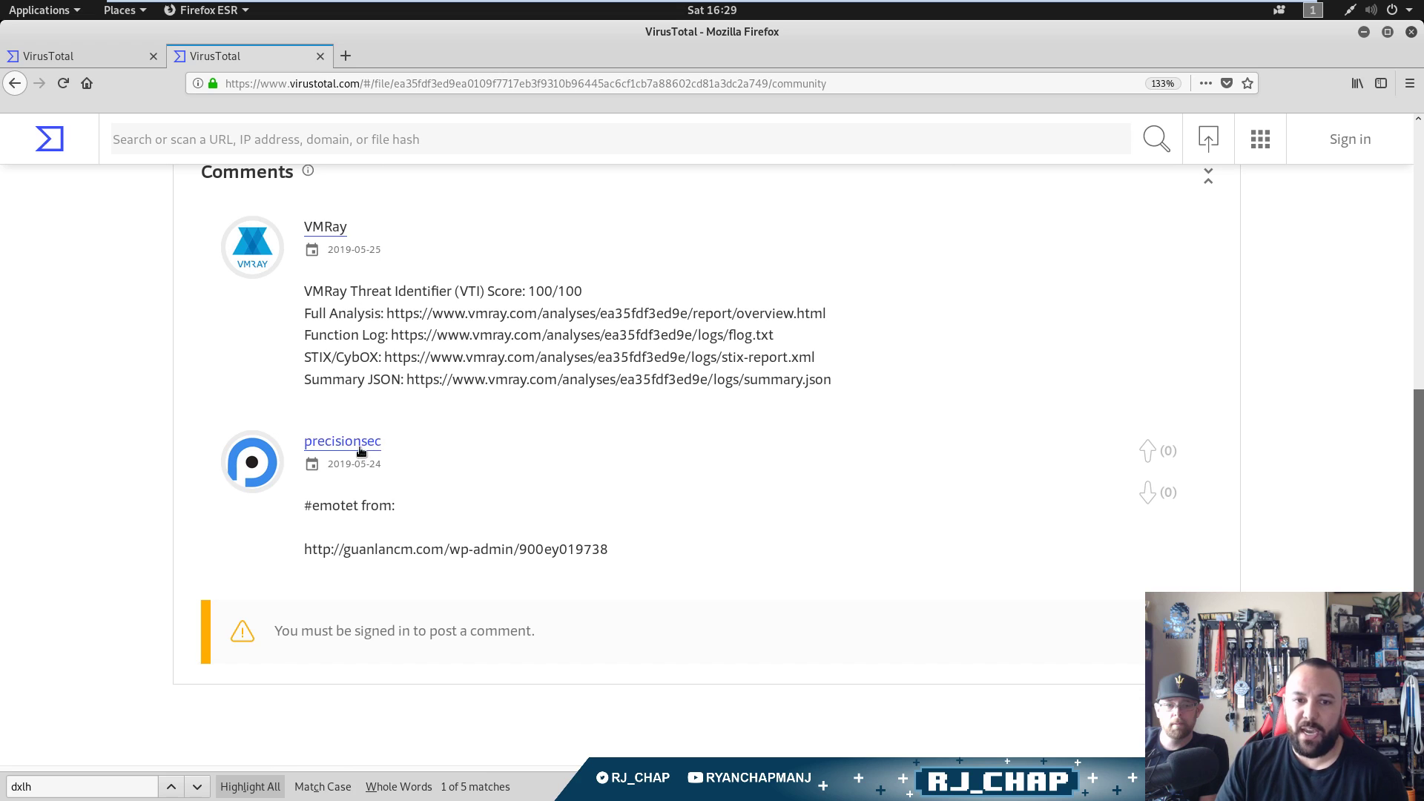
# - Highlight the #emotet line and the source URL in precisionsec's comment, and clear the selection
pyautogui.moveTo(403, 508); pyautogui.dragTo(303, 513)
pyautogui.click(439, 518)
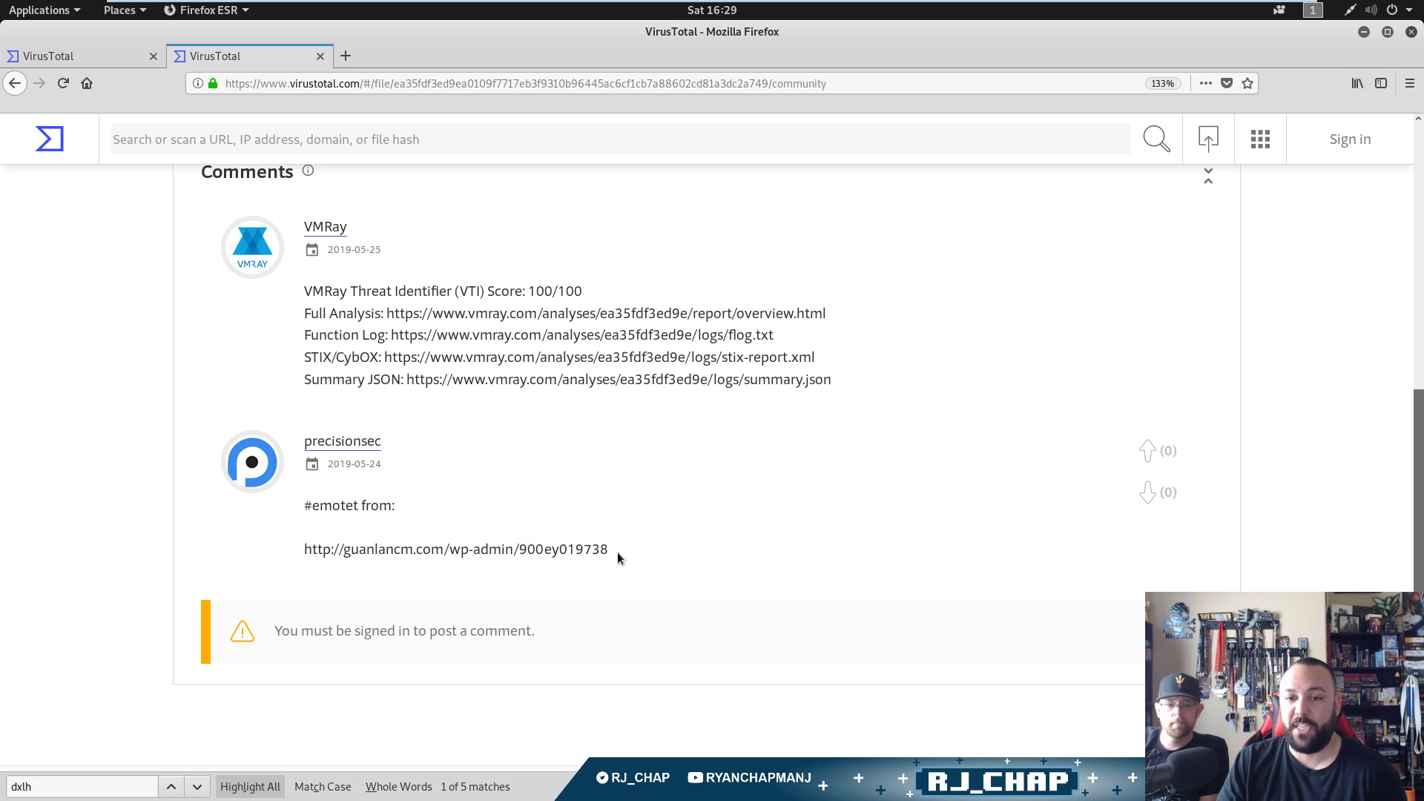
pyautogui.moveTo(608, 550); pyautogui.dragTo(305, 558)
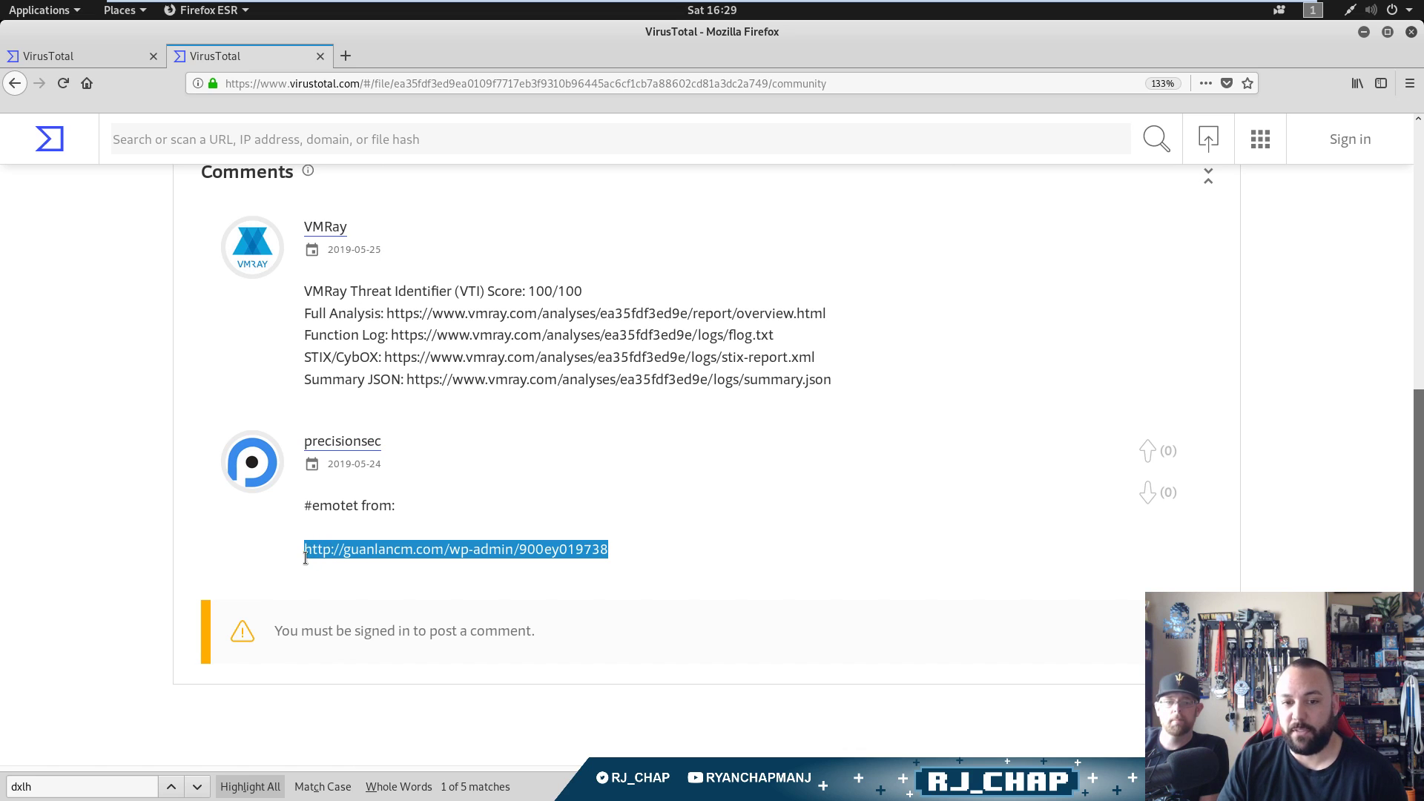
pyautogui.click(707, 582)
# - Open the Behavior section of the file report
pyautogui.scroll(8, 928, 530)
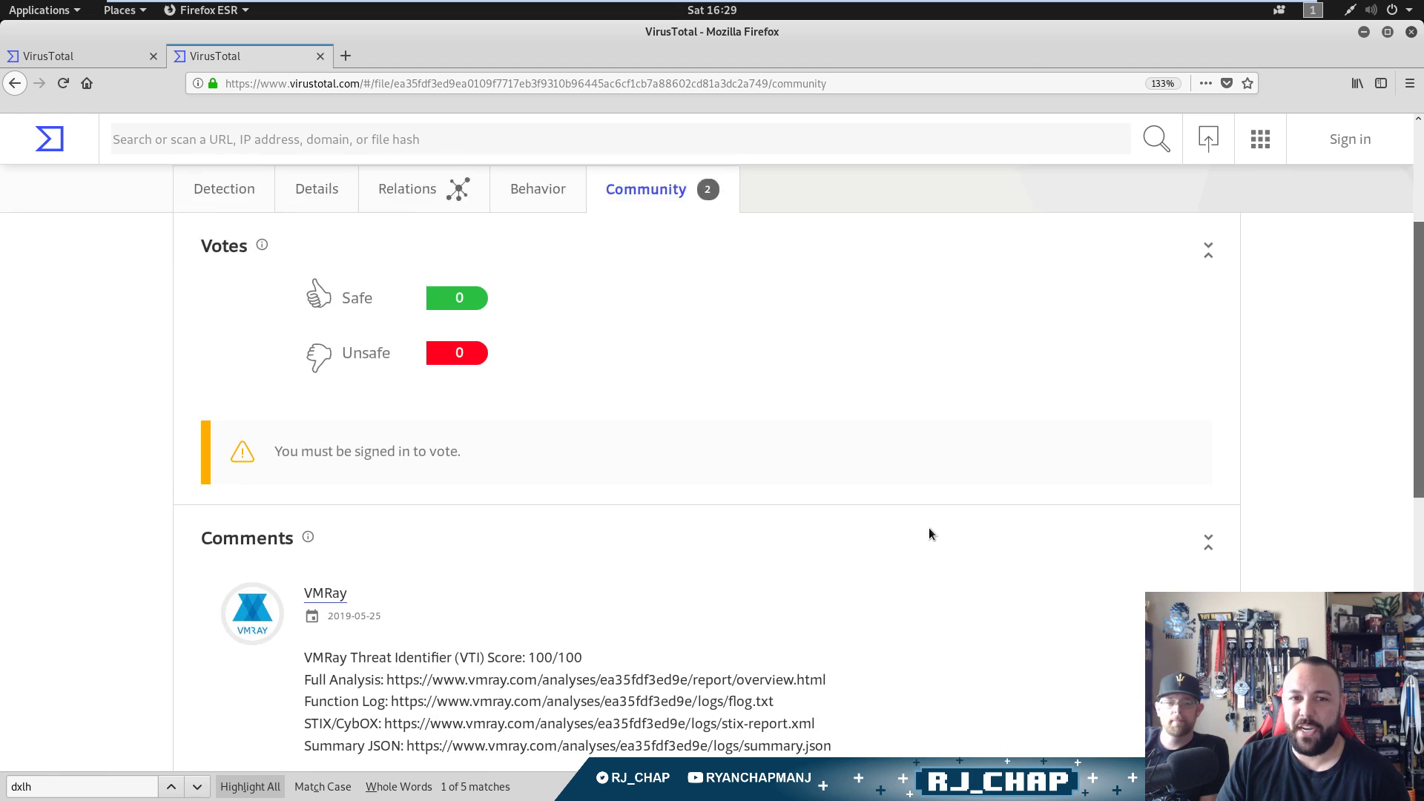
pyautogui.click(533, 414)
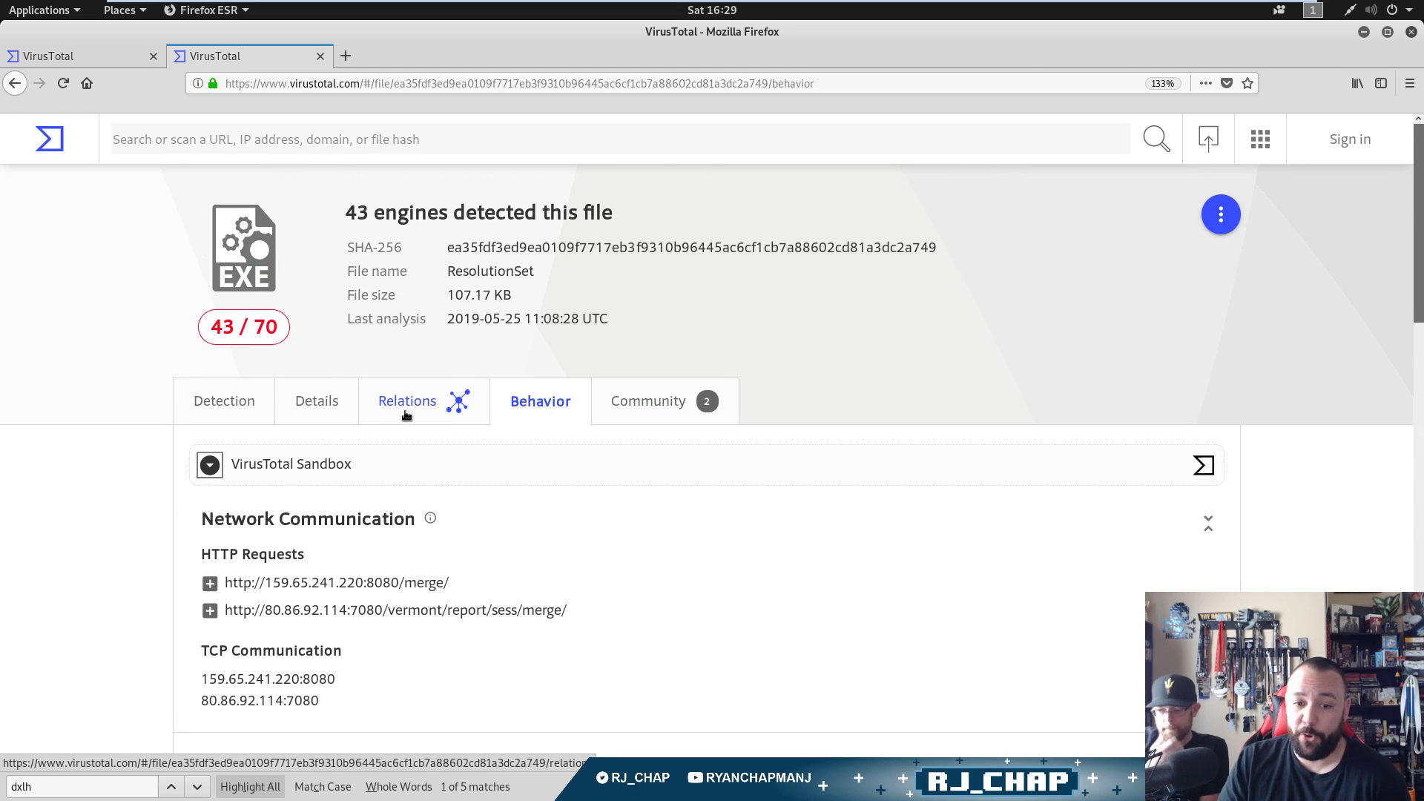
# - Dismiss the in-page search in the file report's Detection section and open its Details section
pyautogui.click(273, 413)
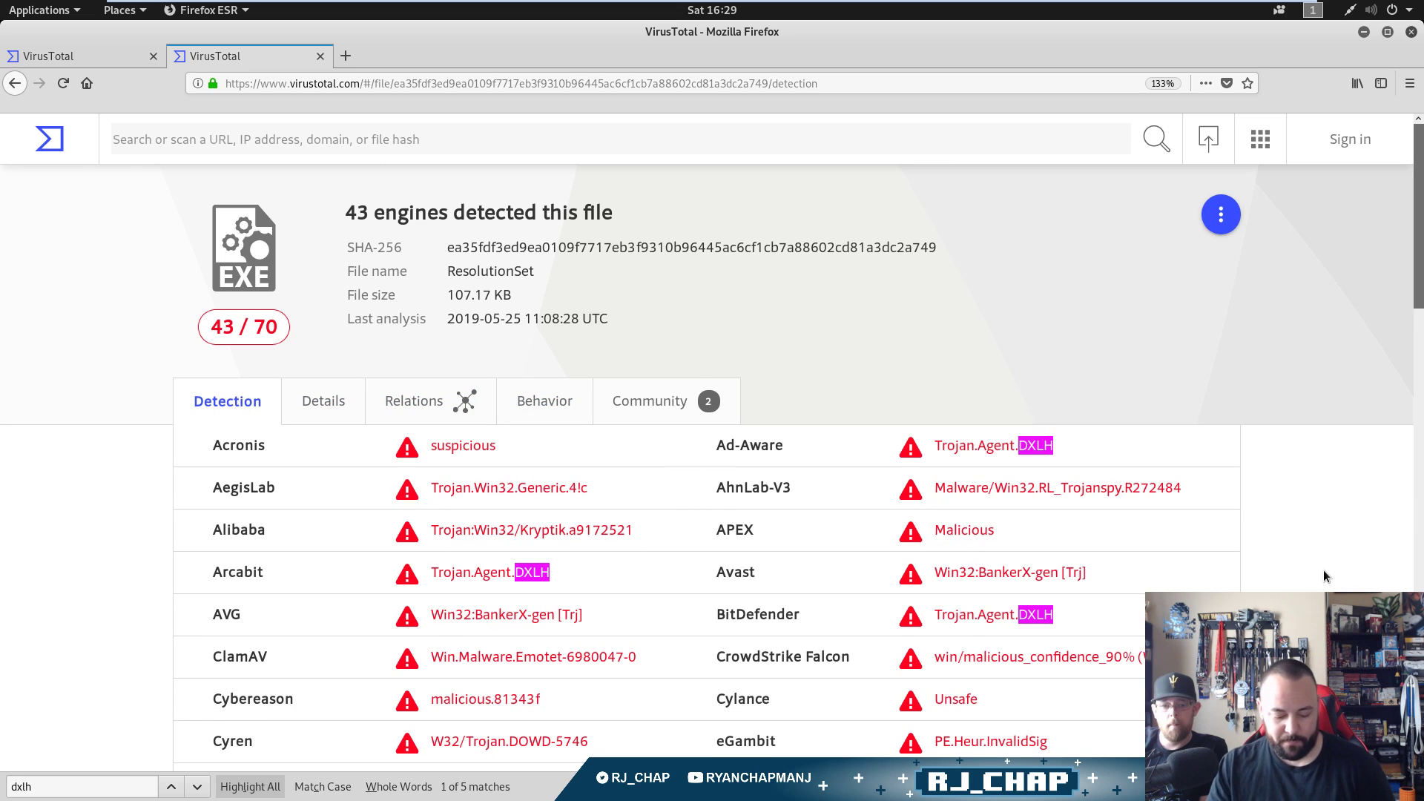
pyautogui.press('Escape')
pyautogui.click(320, 400)
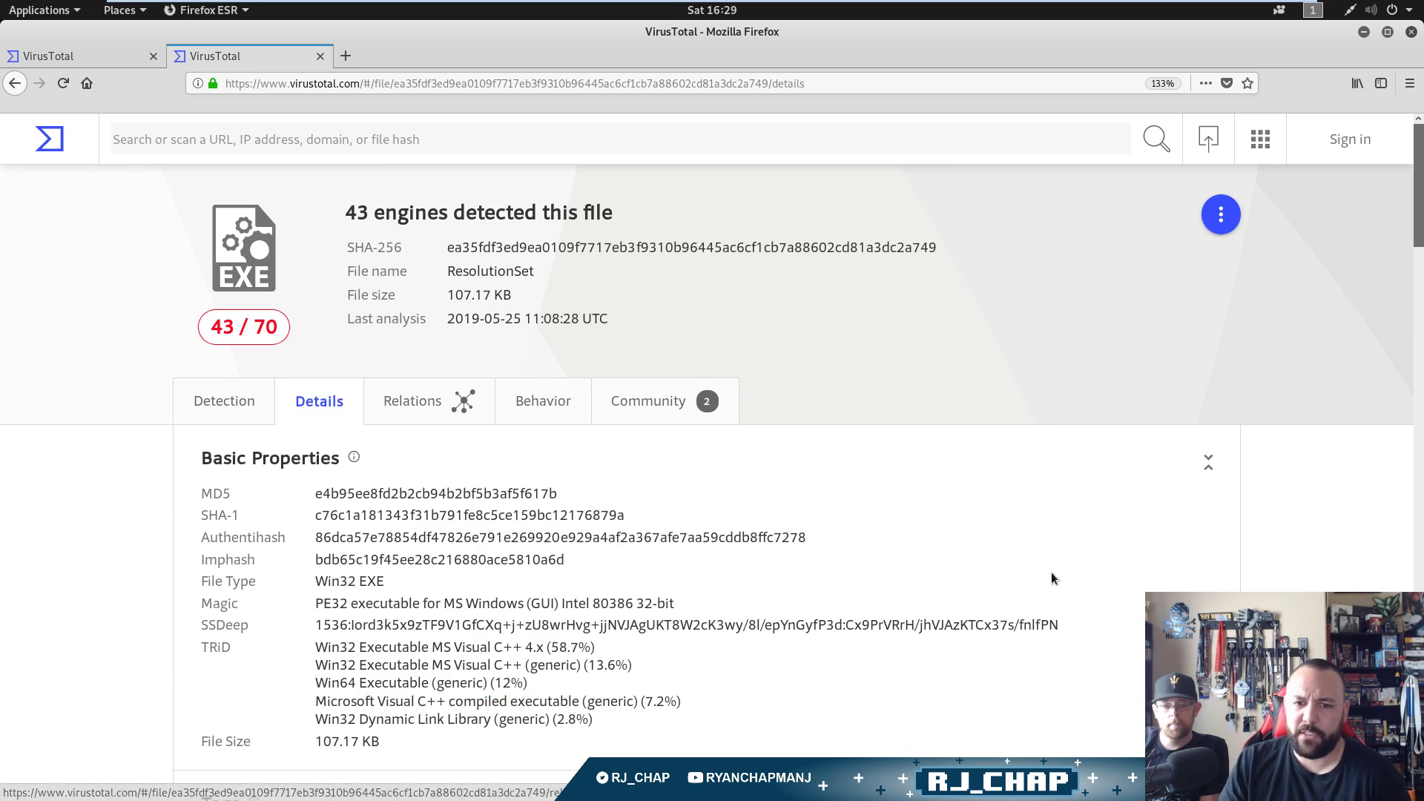
# - Highlight the Authentihash value, the Imphash value, and the File Type and Magic rows in turn under Basic Properties
pyautogui.scroll(-3, 1324, 540)
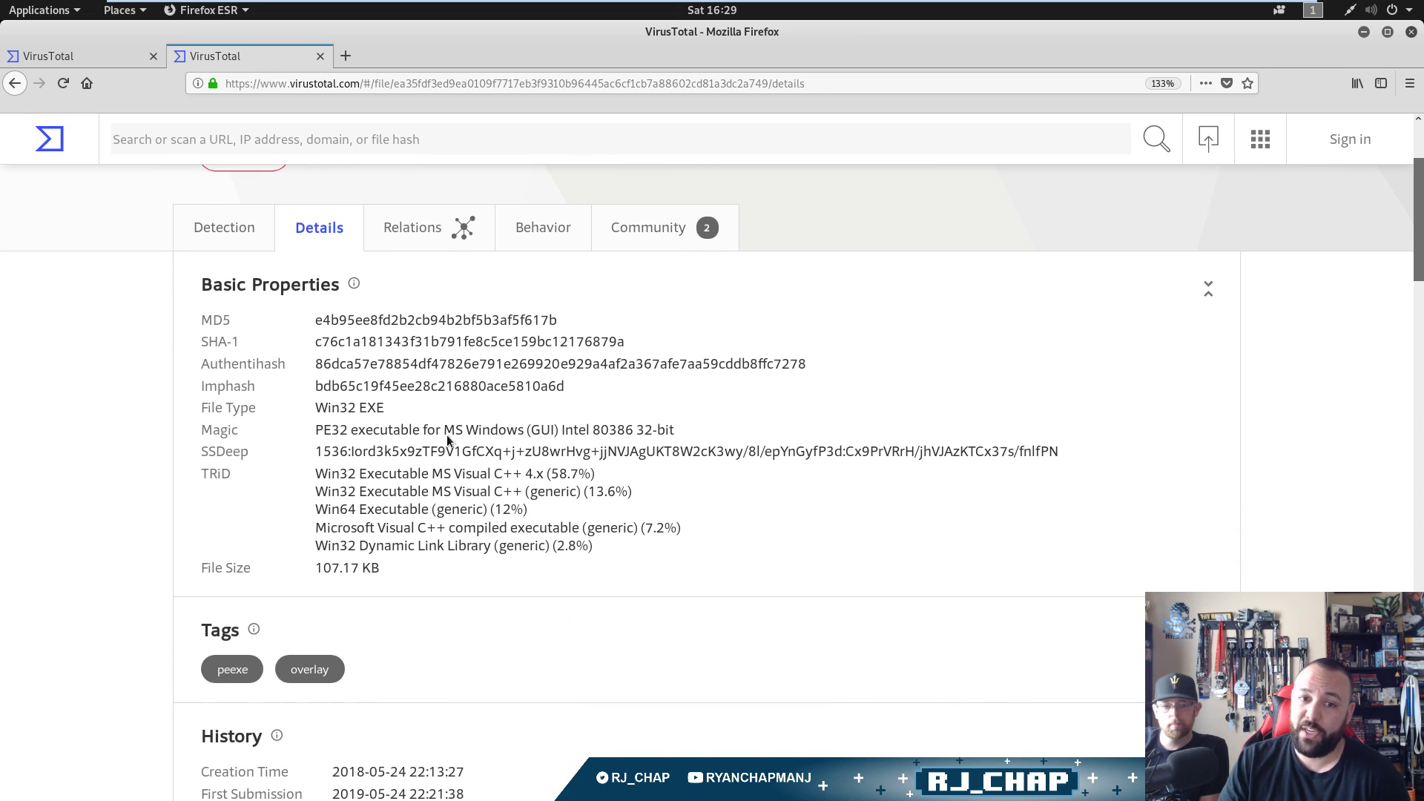
pyautogui.doubleClick(342, 363)
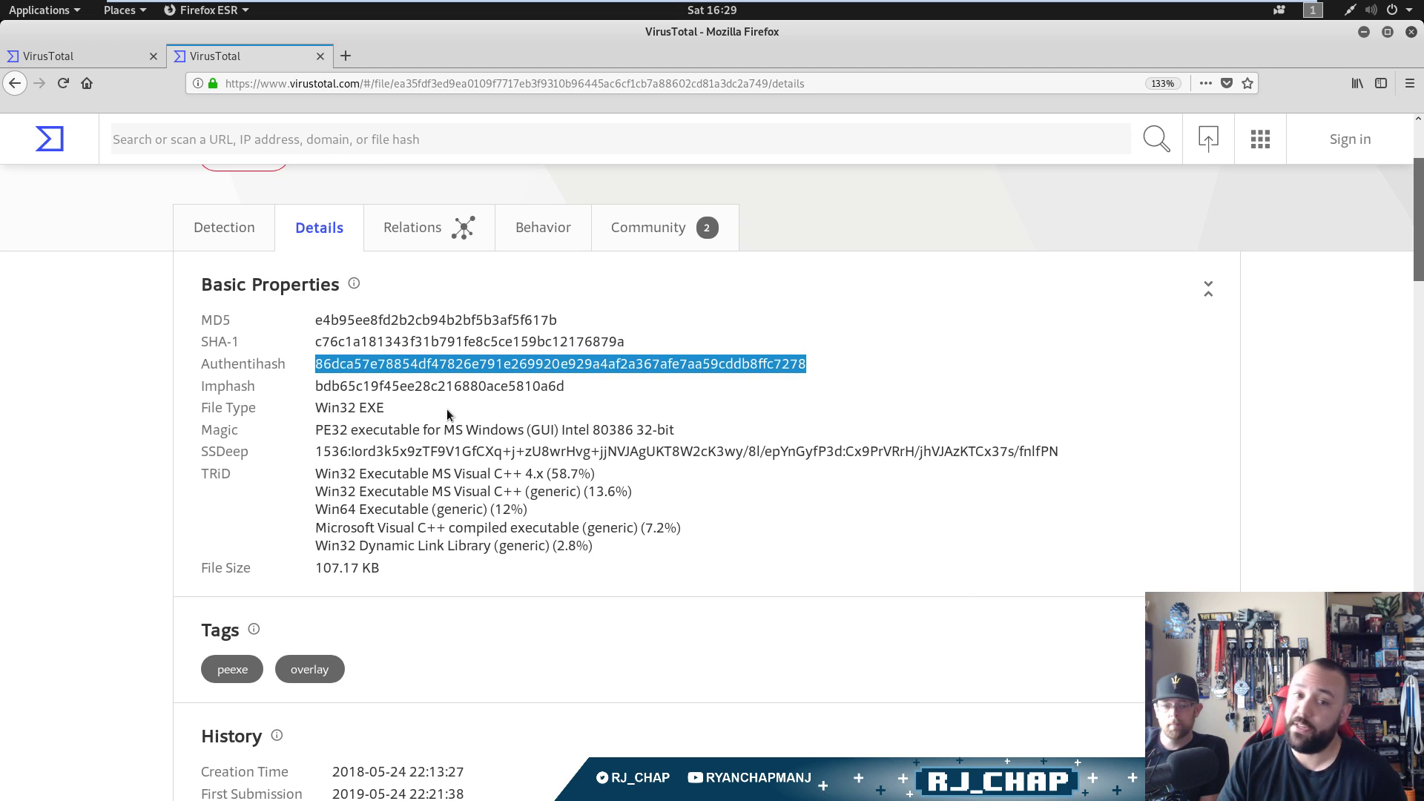
pyautogui.doubleClick(480, 386)
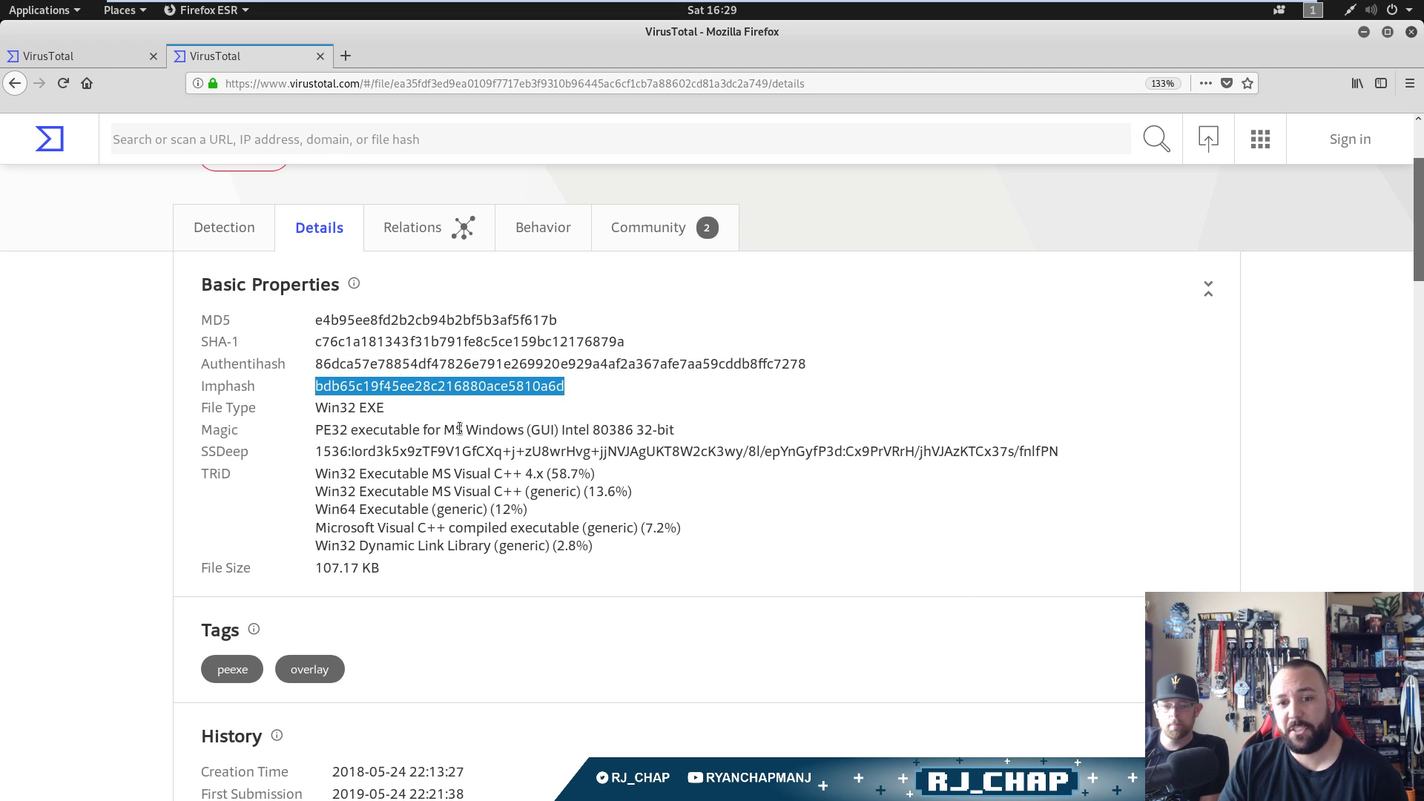
pyautogui.moveTo(672, 430); pyautogui.dragTo(194, 411)
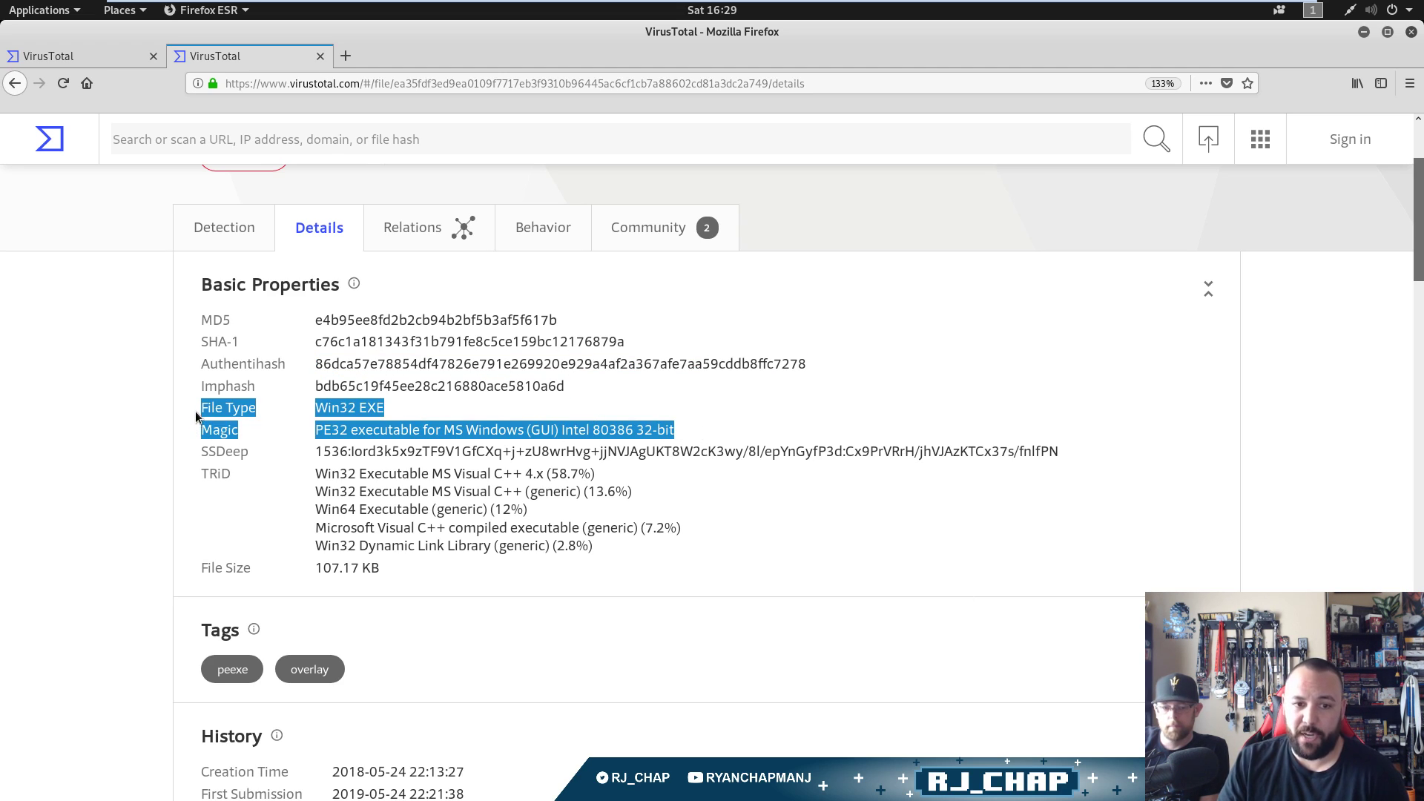
# - Highlight the whole TRiD entry and its MS Visual C++ 4.x match in turn, and clear the selection
pyautogui.moveTo(623, 549); pyautogui.dragTo(211, 483)
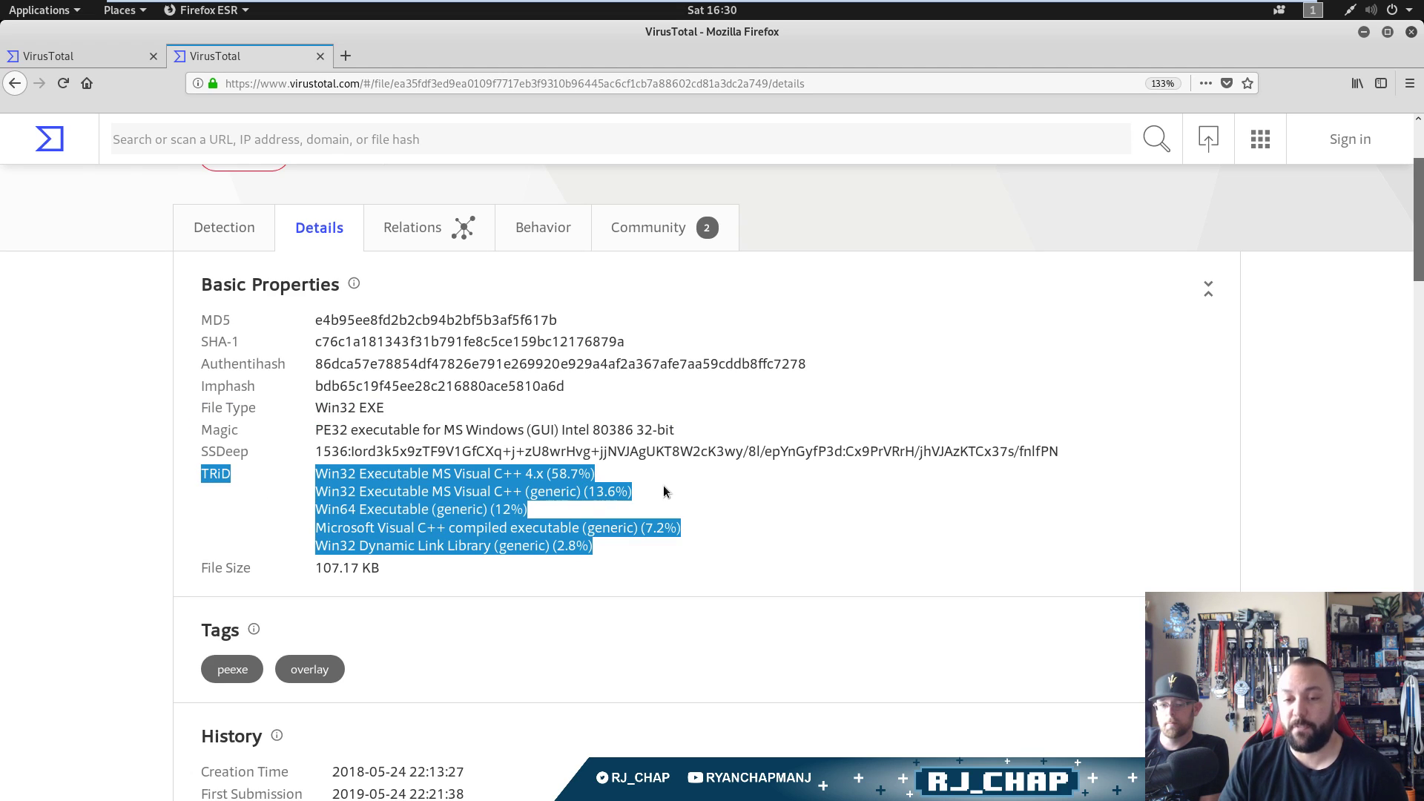
pyautogui.click(592, 481)
pyautogui.moveTo(605, 474); pyautogui.dragTo(427, 475)
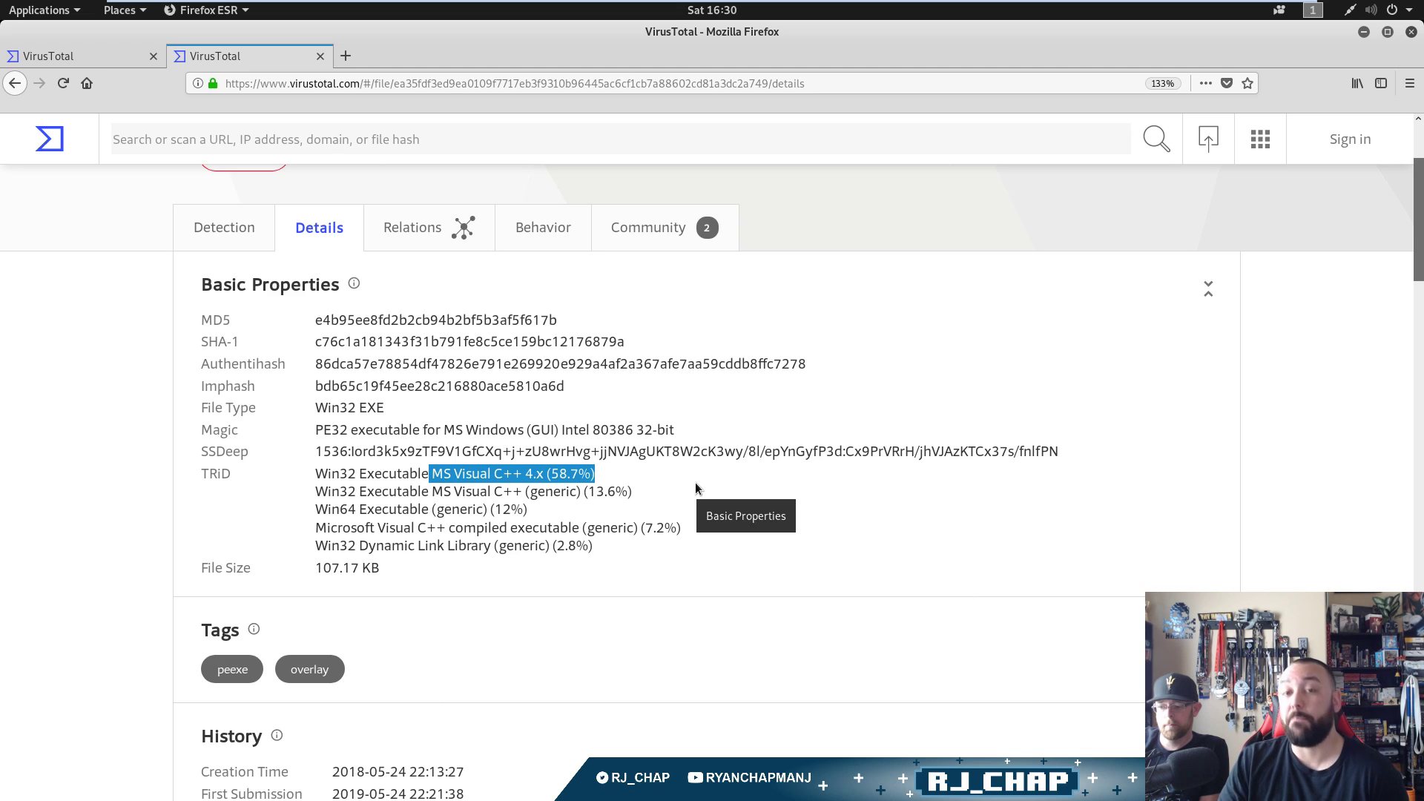
pyautogui.click(869, 496)
# - Point out the overlay tag in the Tags section and bring the History and File Names sections into view
pyautogui.scroll(-3, 804, 533)
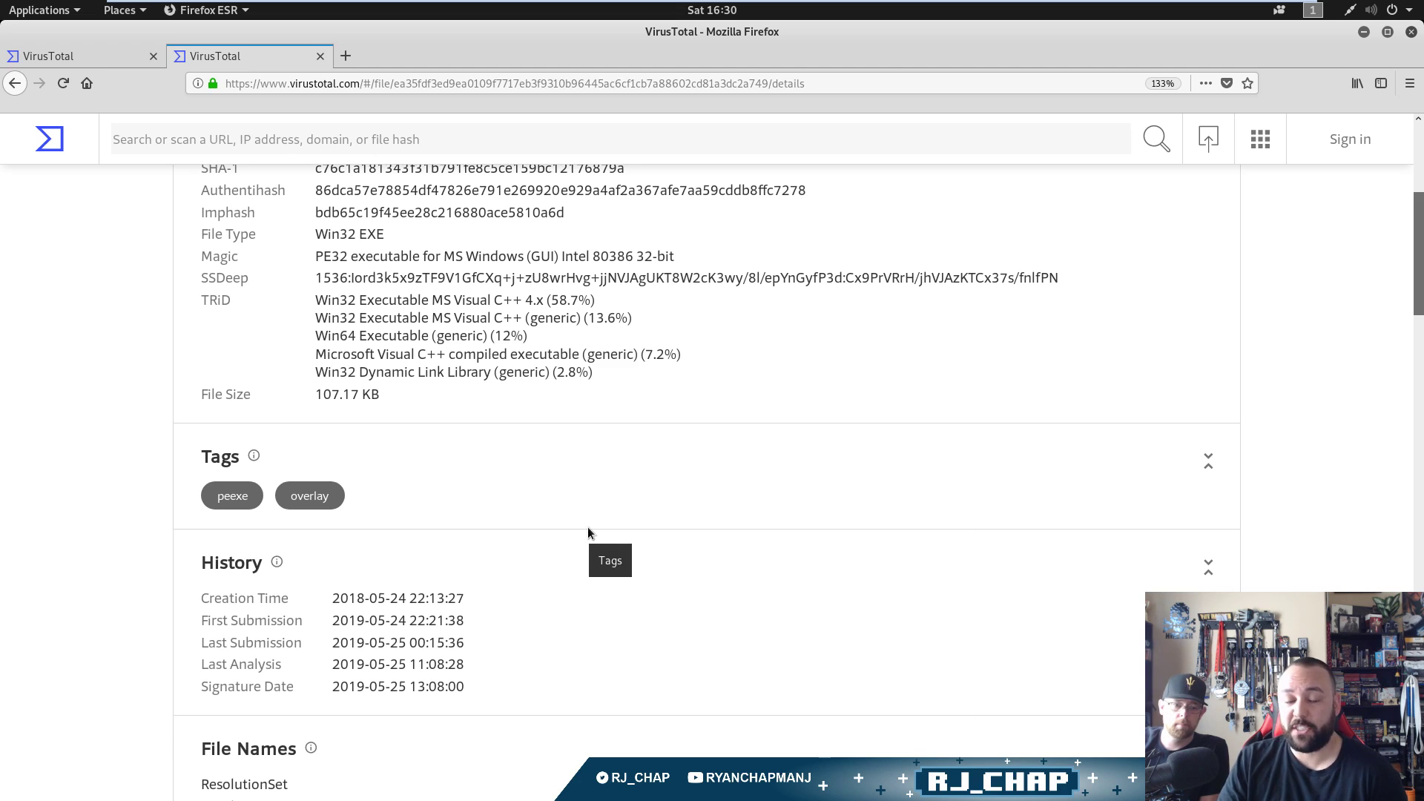
pyautogui.moveTo(332, 496); pyautogui.dragTo(279, 497)
pyautogui.click(367, 501)
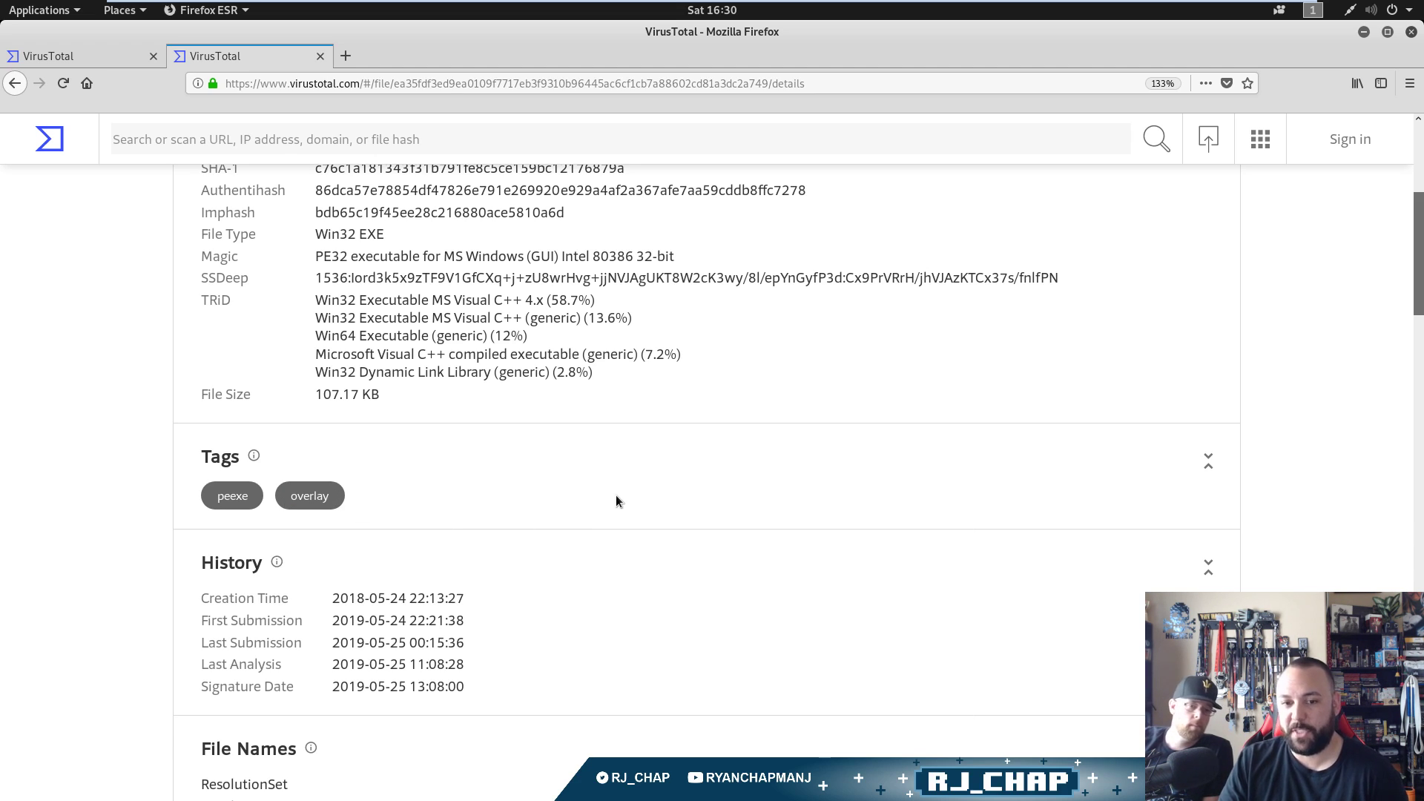
pyautogui.scroll(-3, 1293, 567)
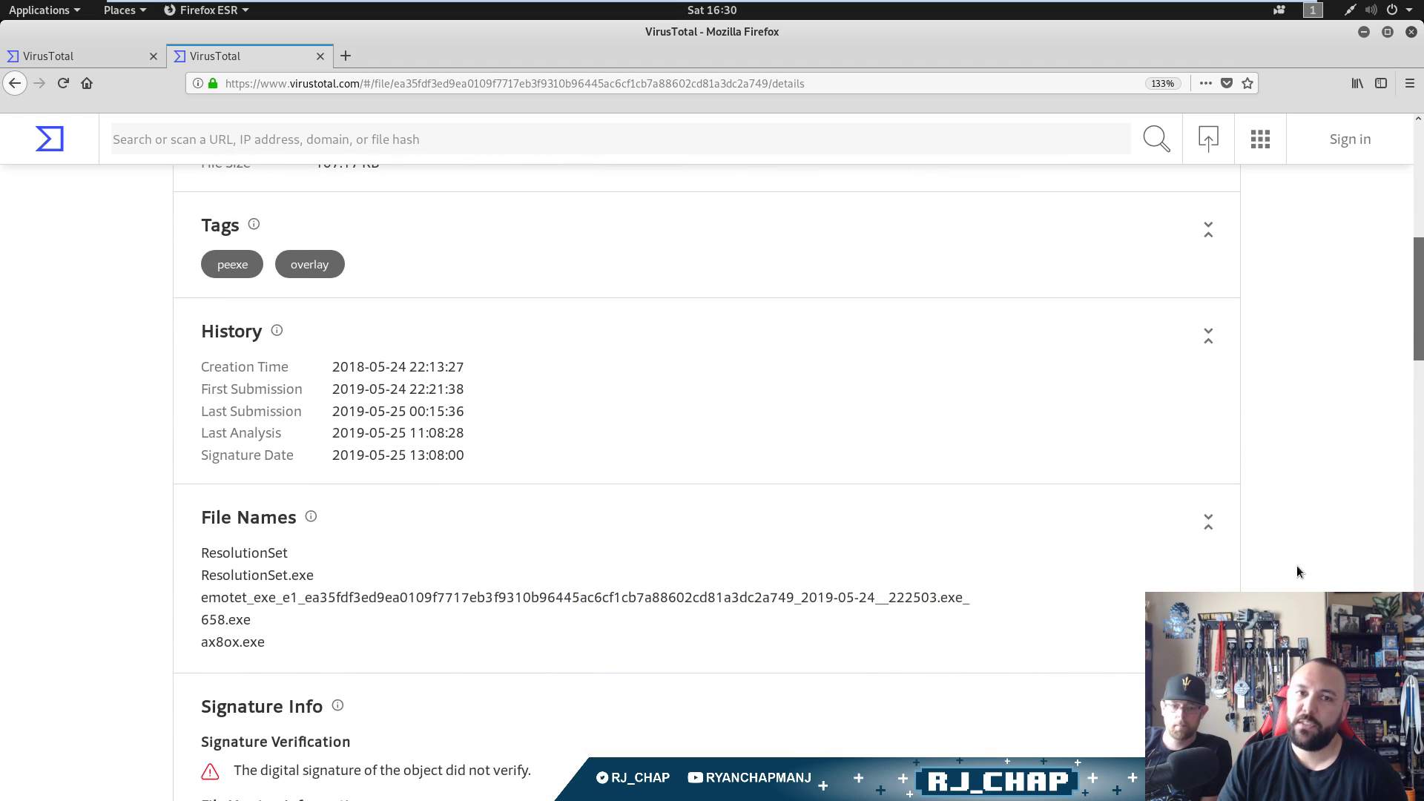
# - Search Google for "pe header overlay" in a new tab
pyautogui.hotkey('ctrl', 't')
pyautogui.write('pe')
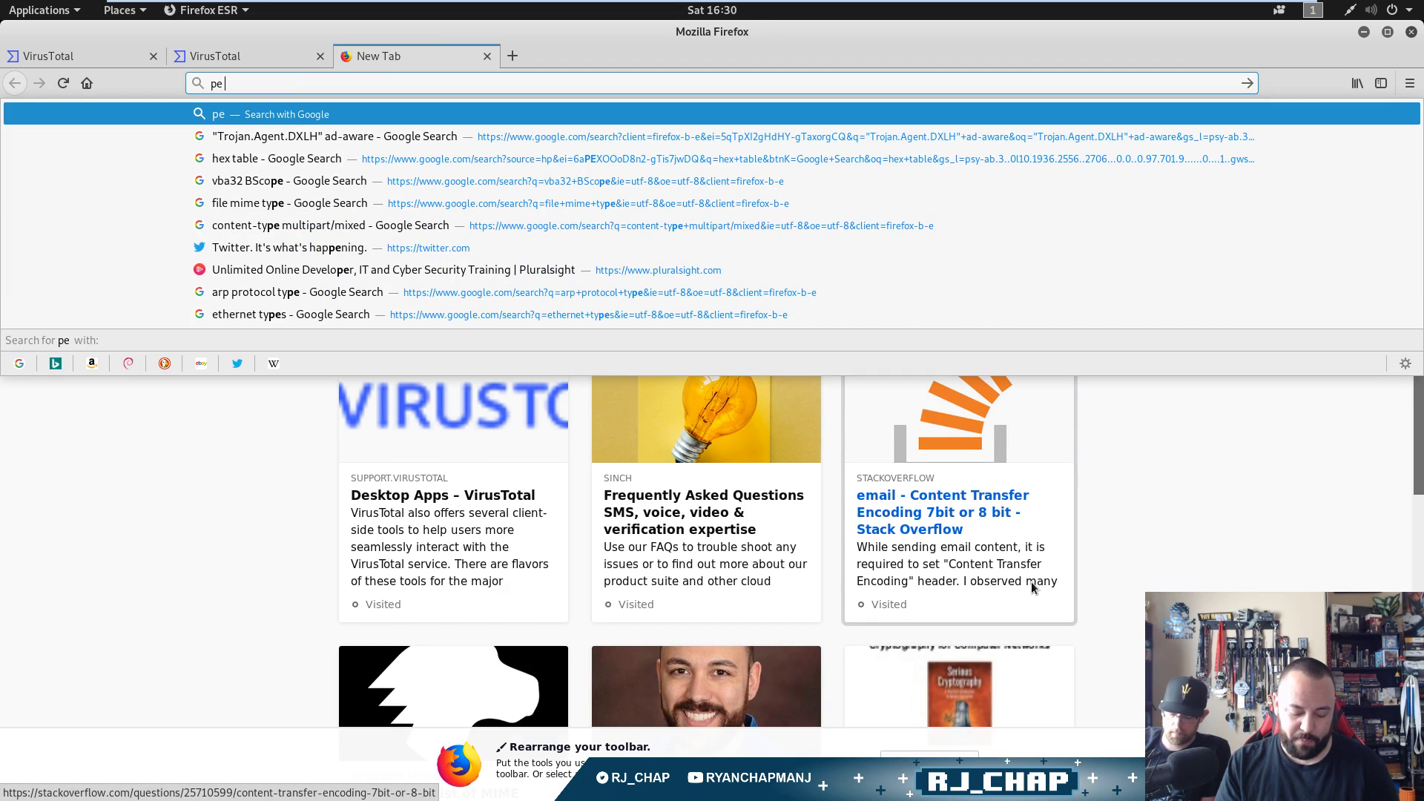
pyautogui.write(' header ov')
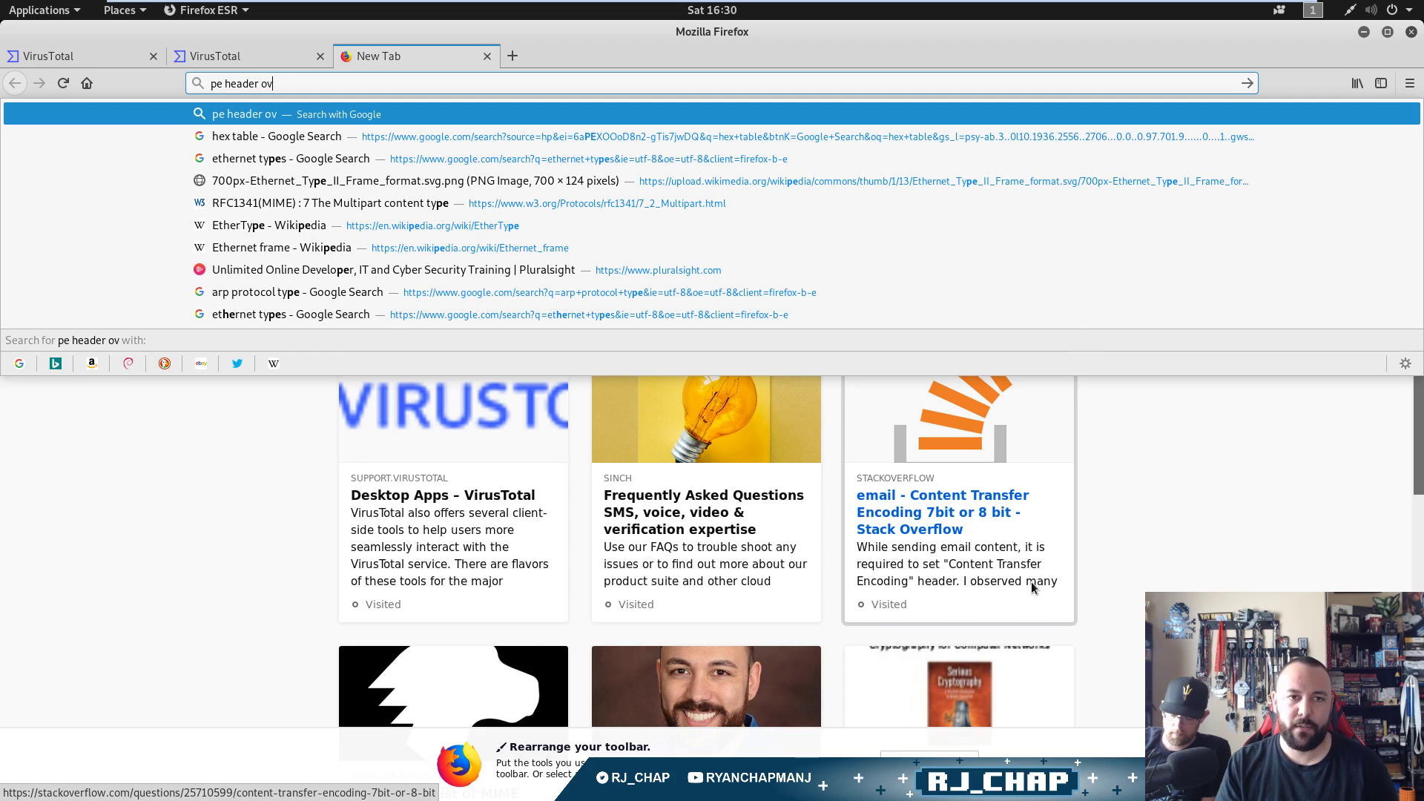
pyautogui.write('erlay')
pyautogui.press('Return')
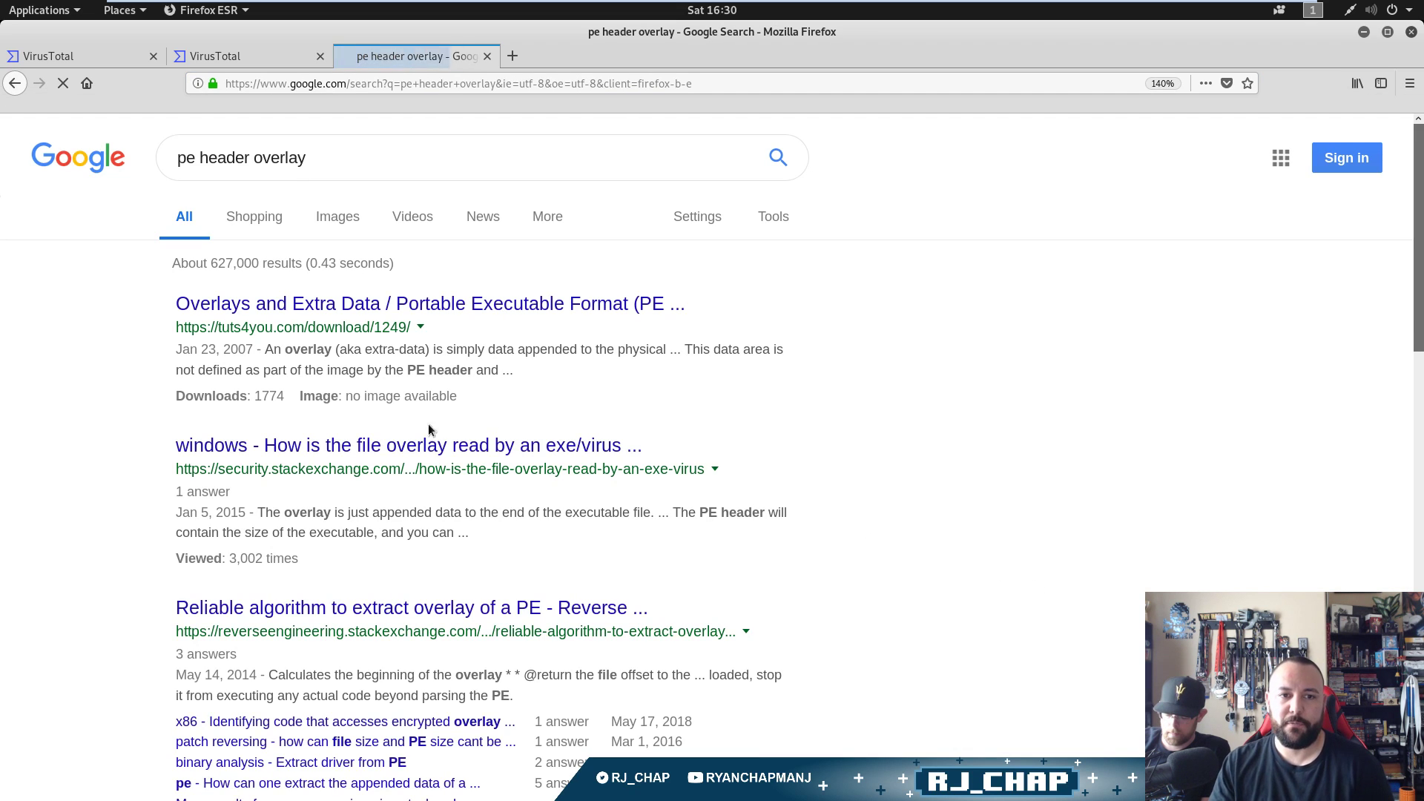
# - Read the Overlays and Extra Data description on tuts4you.com and close that tab to return to the file report
pyautogui.click(518, 304)
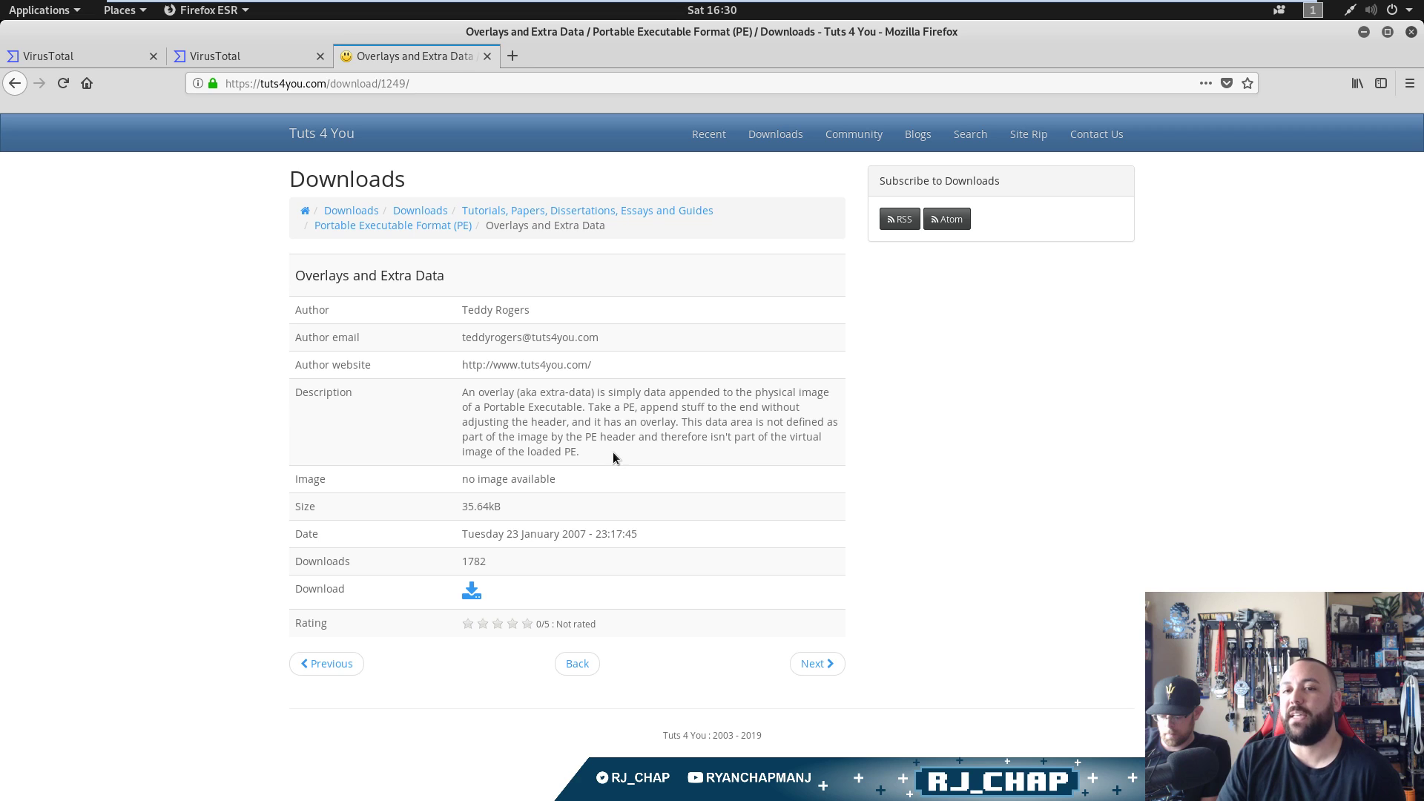
pyautogui.click(15, 83)
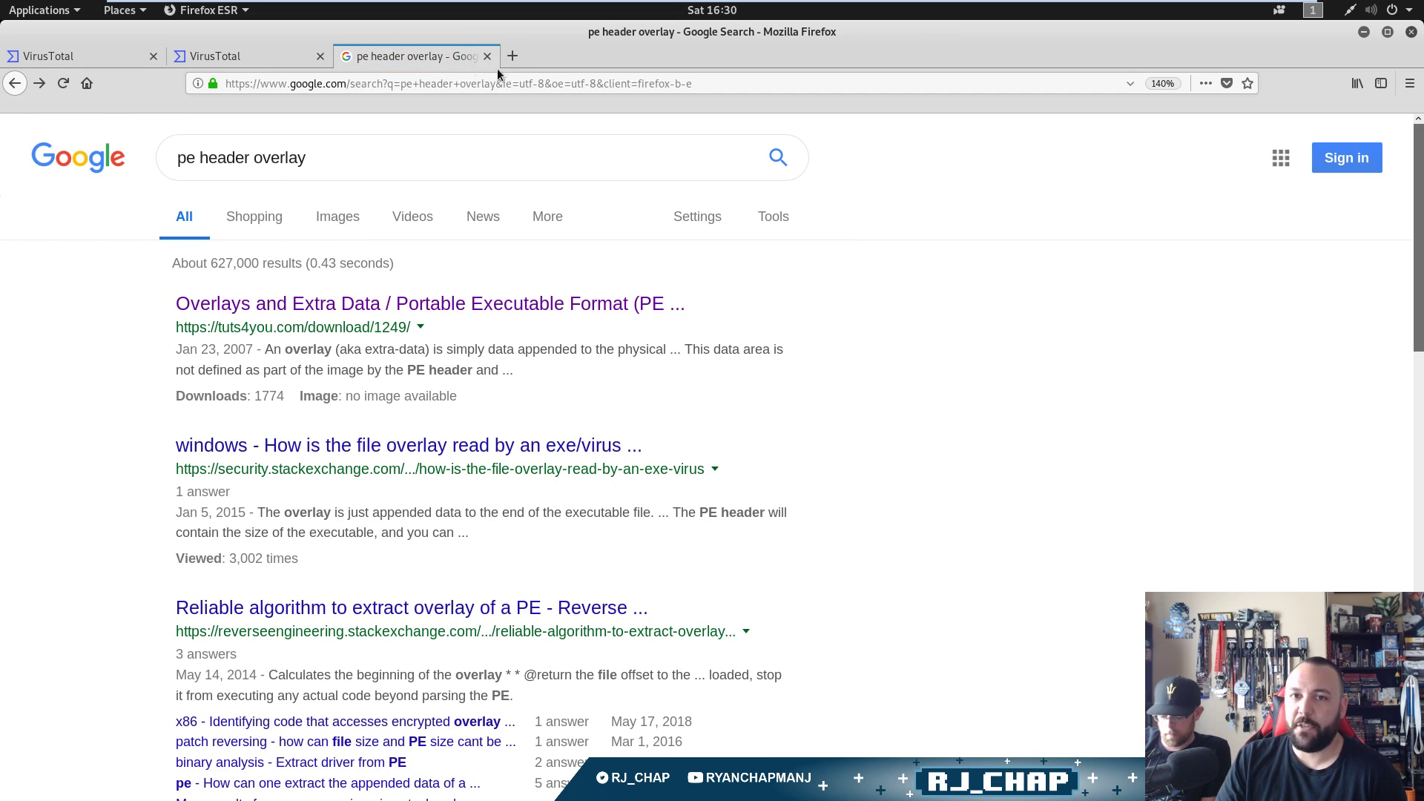
pyautogui.click(487, 56)
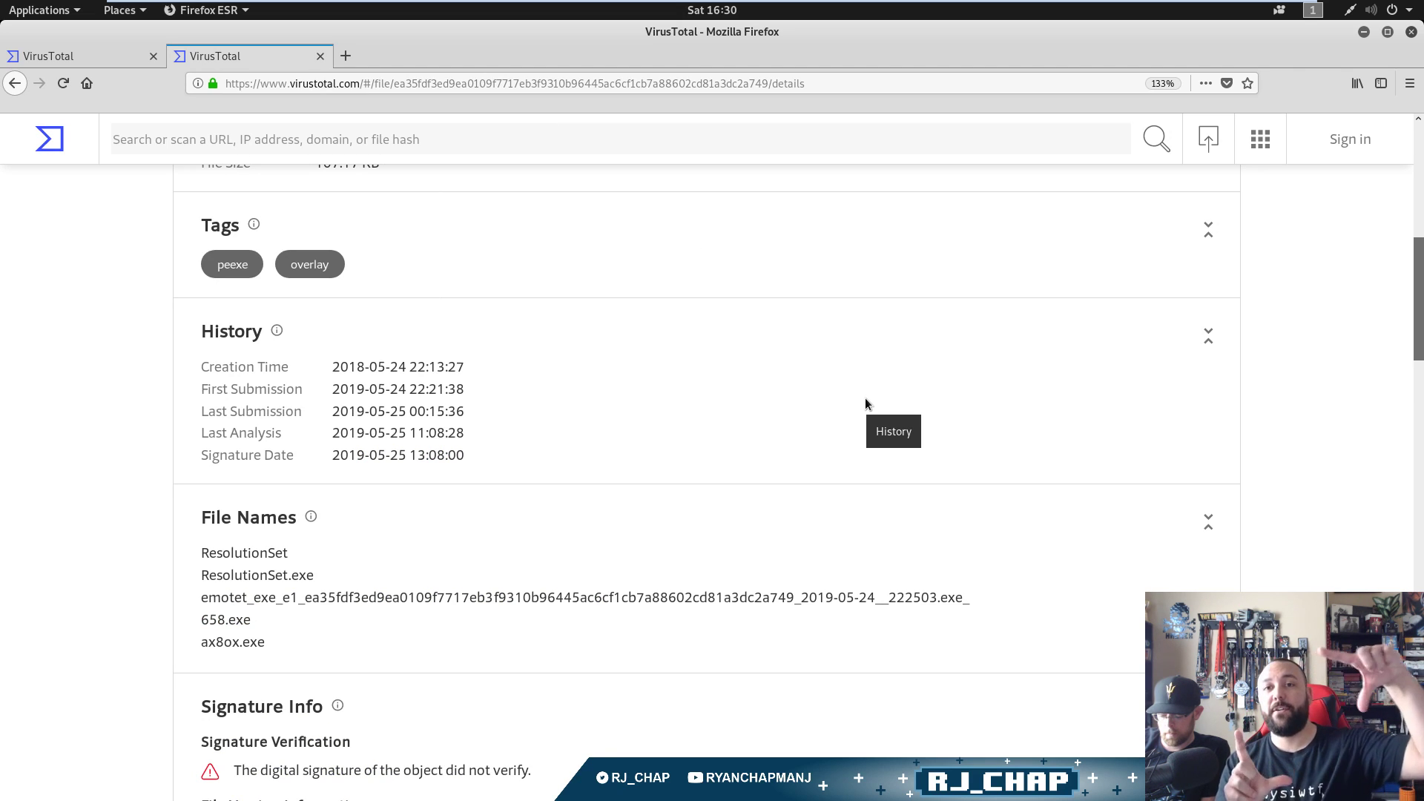
# - Search Google for "pe header" in a new tab
pyautogui.hotkey('ctrl', 't')
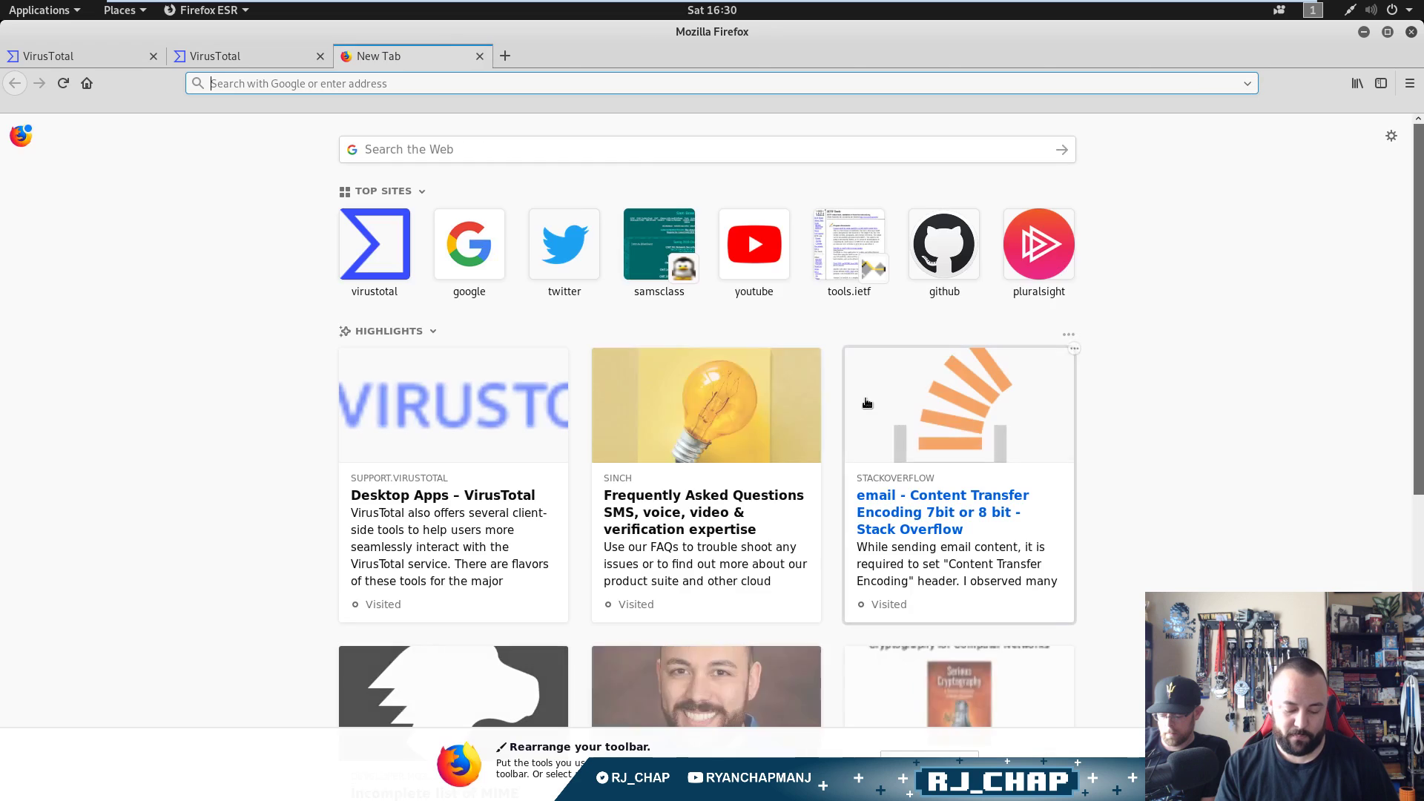
pyautogui.write('malware')
pyautogui.press('BackSpace')
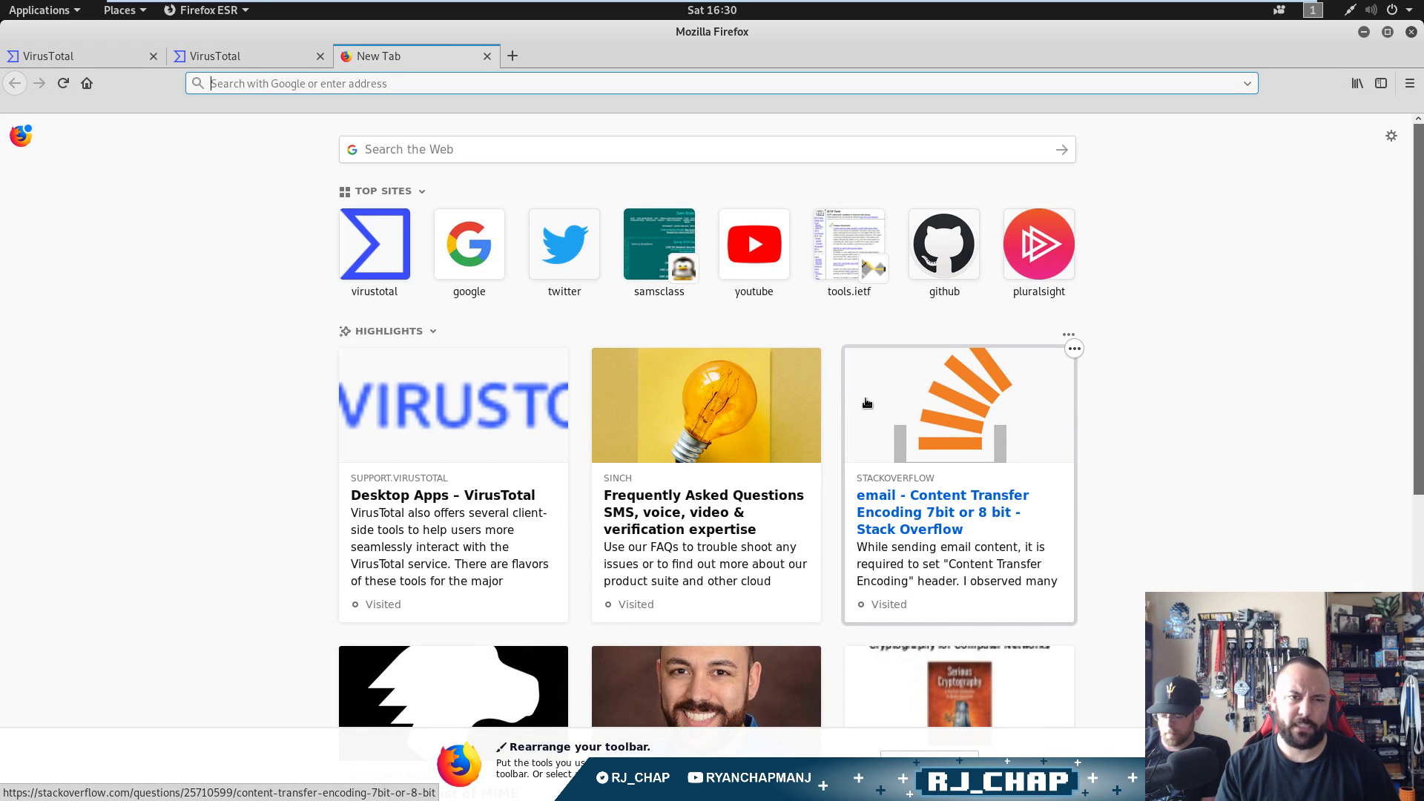
pyautogui.write('pe header')
pyautogui.press('Return')
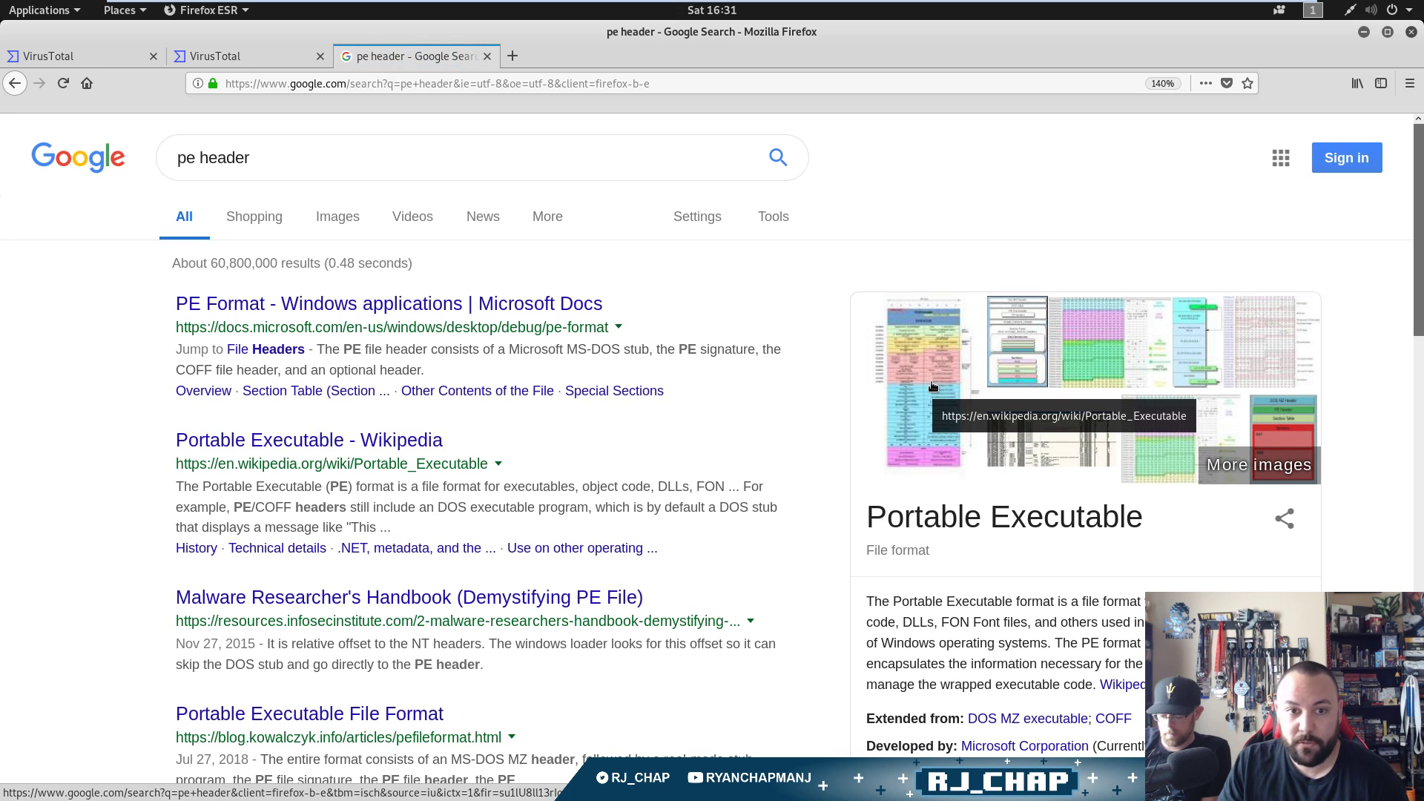
# - Open Microsoft's PE Format page in a background tab and the Portable Executable Wikipedia article through its header diagram in the image results
pyautogui.middleClick(507, 311)
pyautogui.click(916, 420)
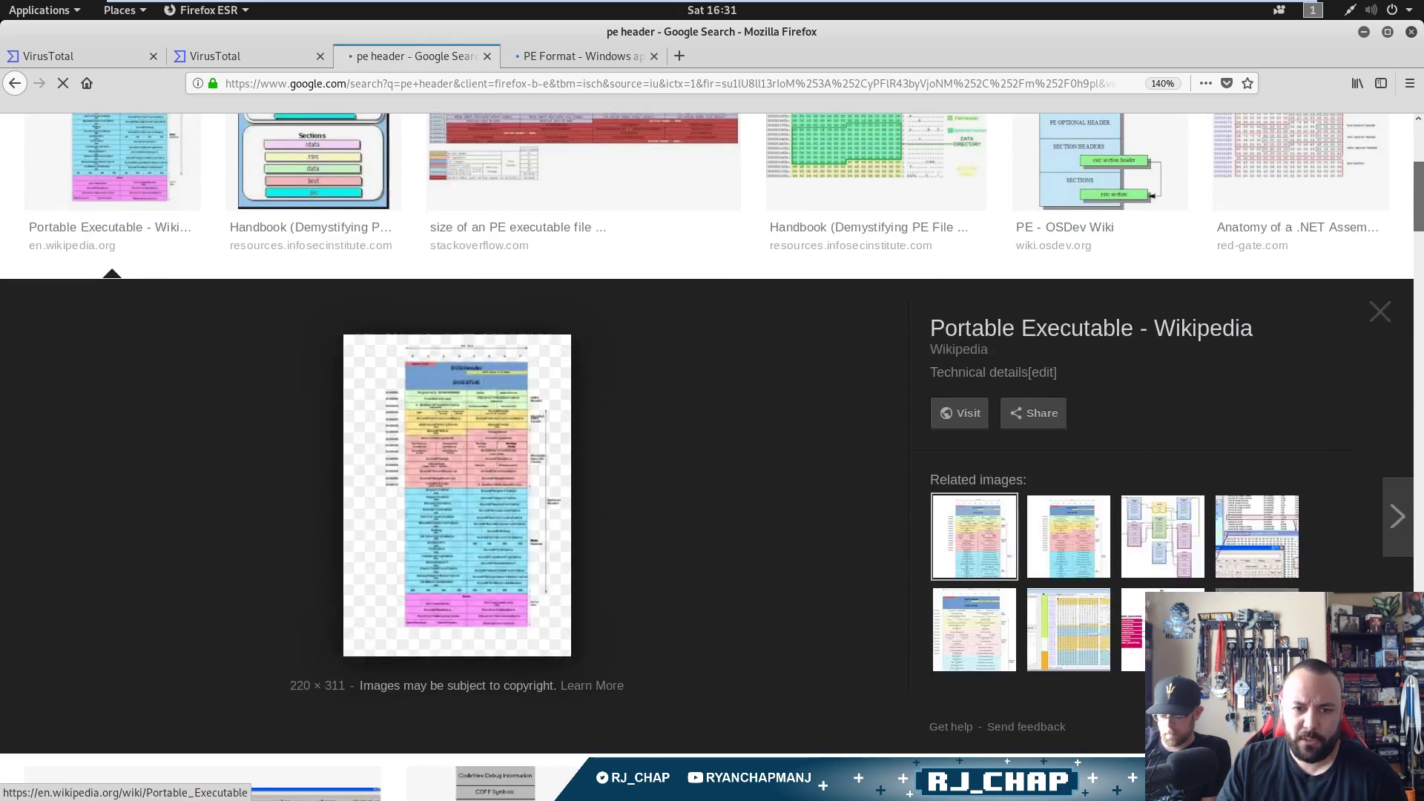
pyautogui.click(489, 542)
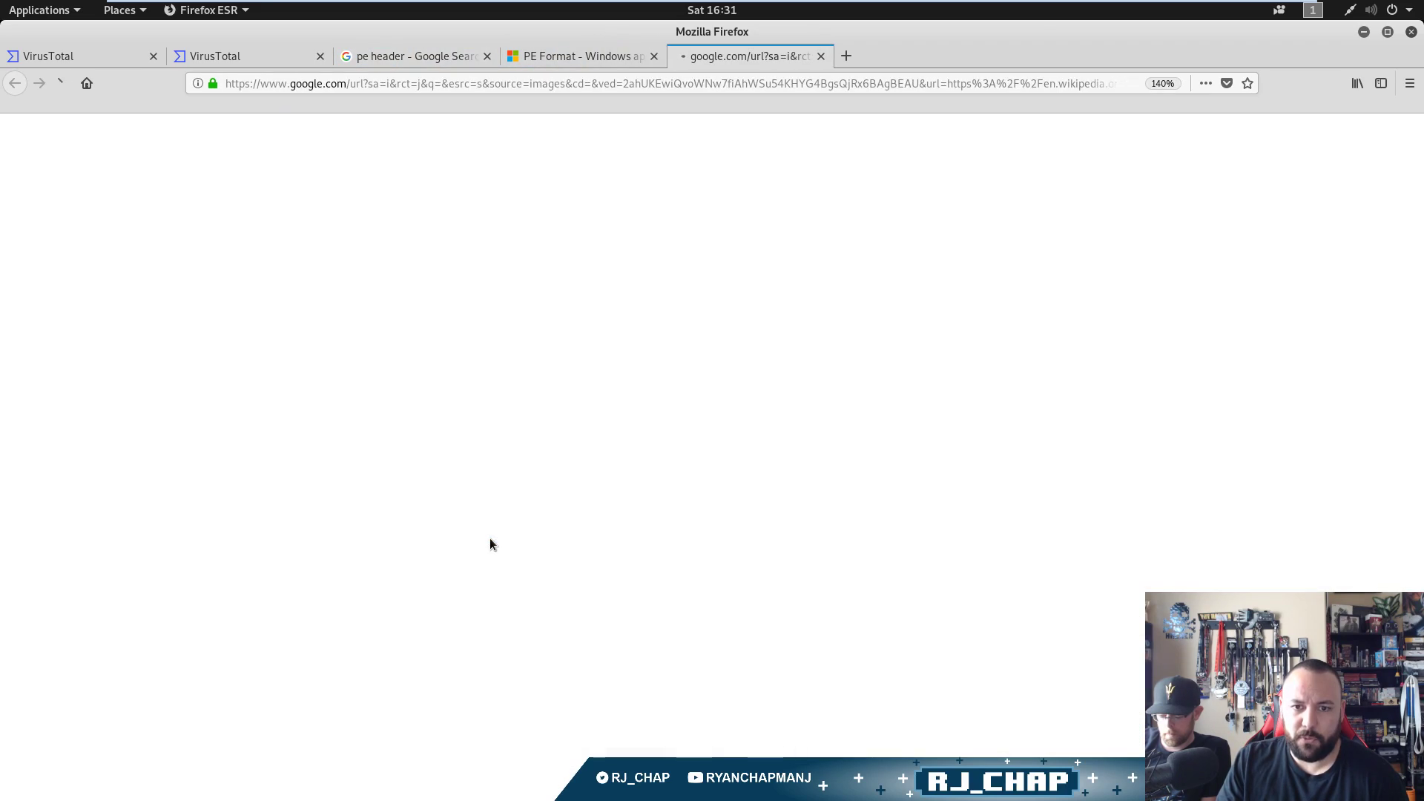
pyautogui.scroll(-15, 957, 414)
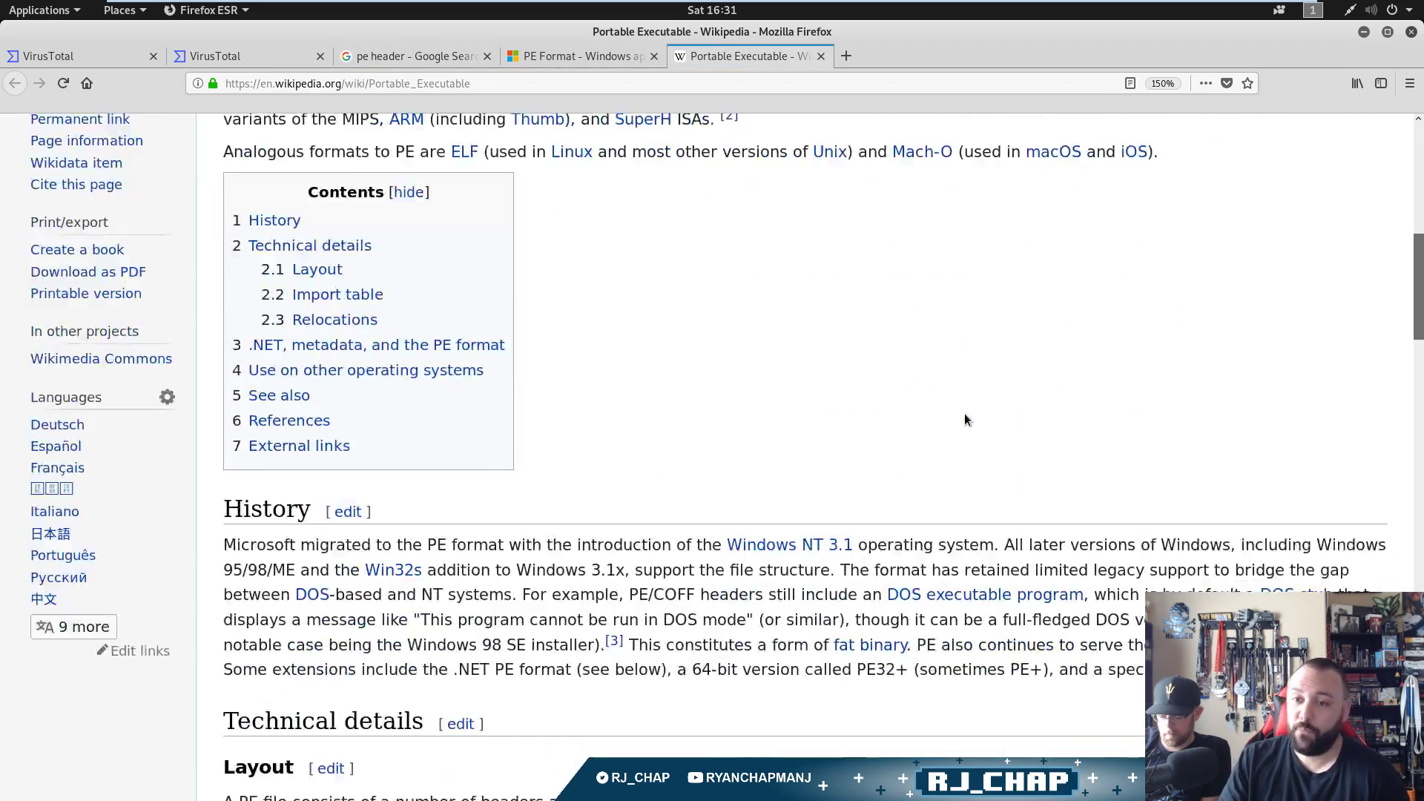